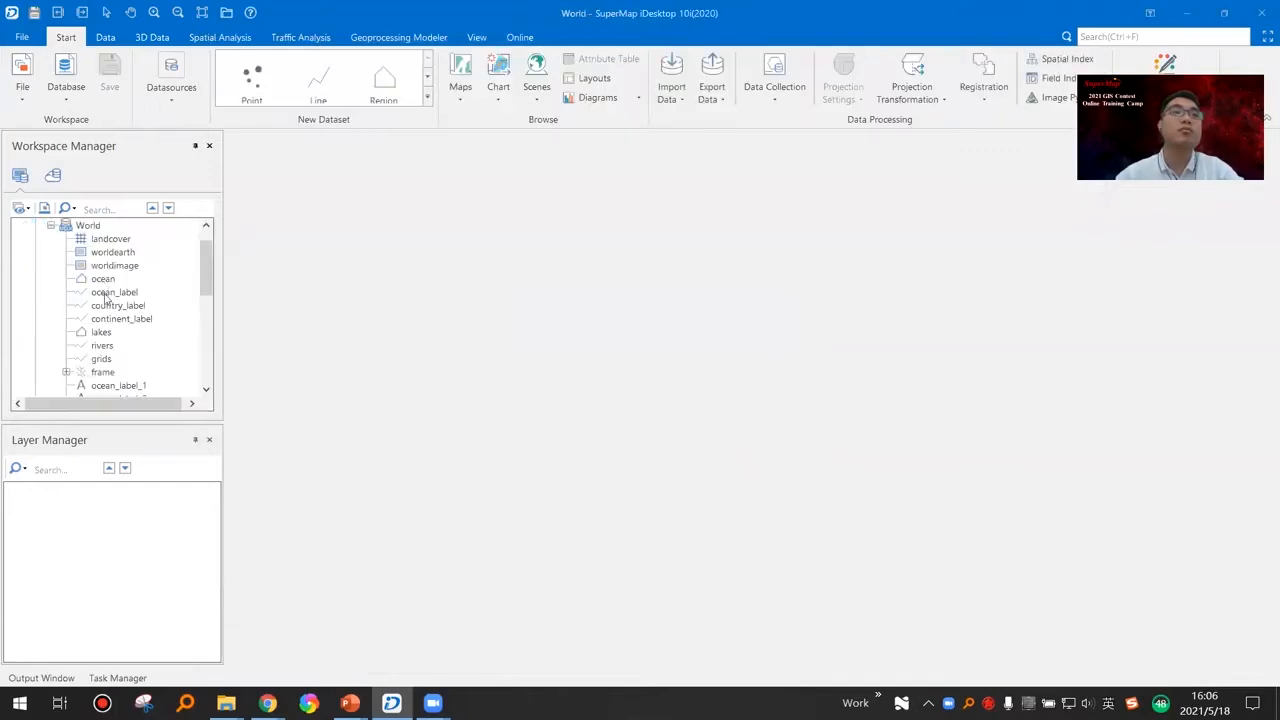
Open the world region dataset from the World datasource in a new map.
click(101, 332)
scroll(127, 364, down, 2)
scroll(127, 362, down, 4)
click(108, 345)
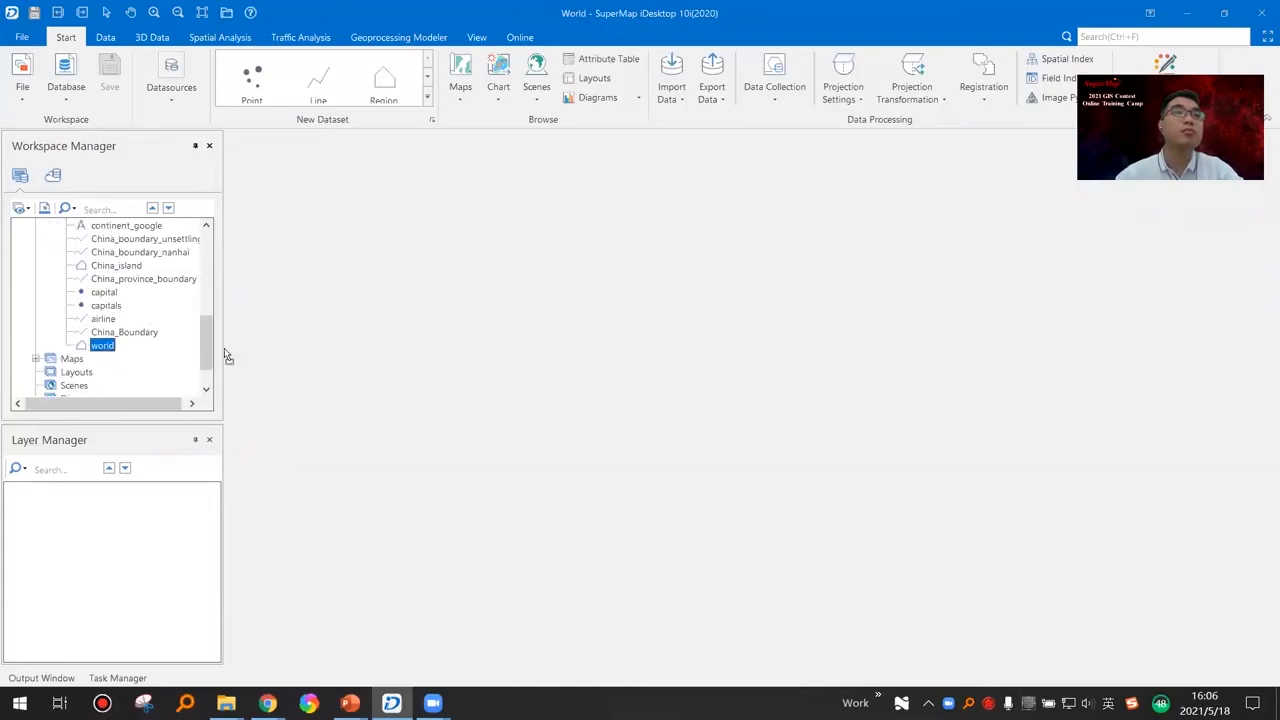
drag(226, 356, 420, 394)
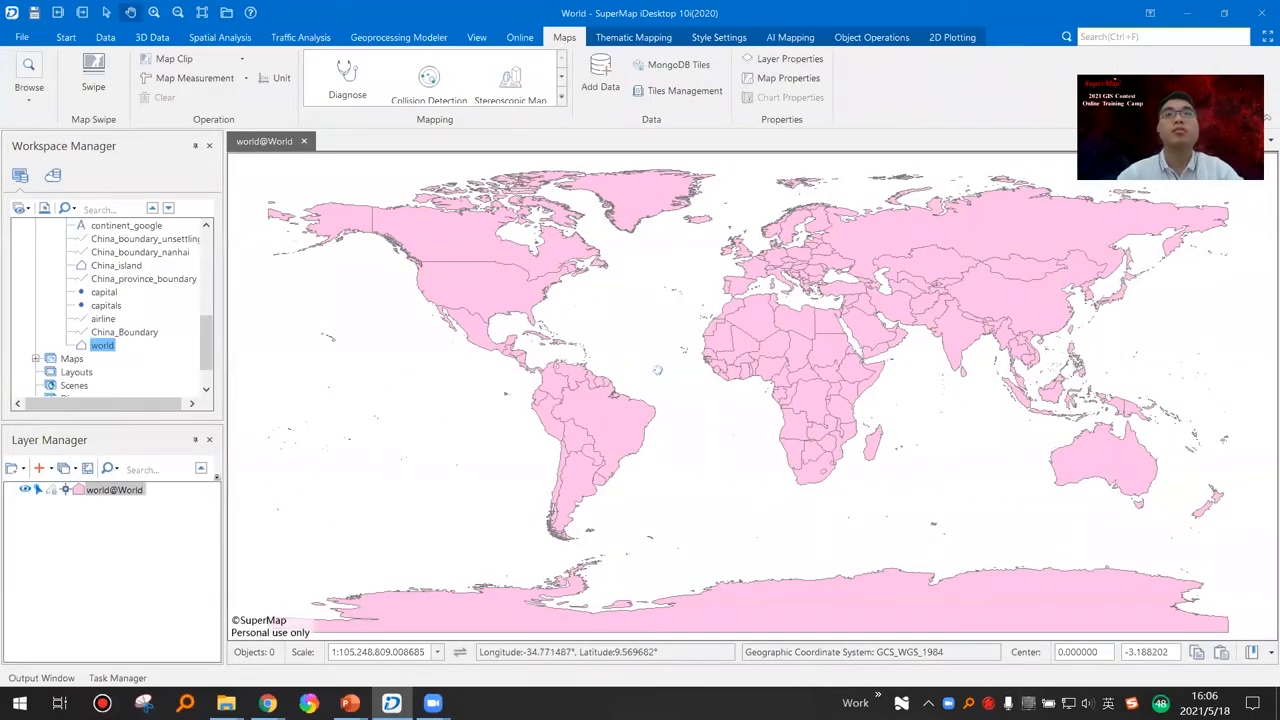
Enlarge the dataset tree area and show the world dataset's coordinate system properties.
click(101, 346)
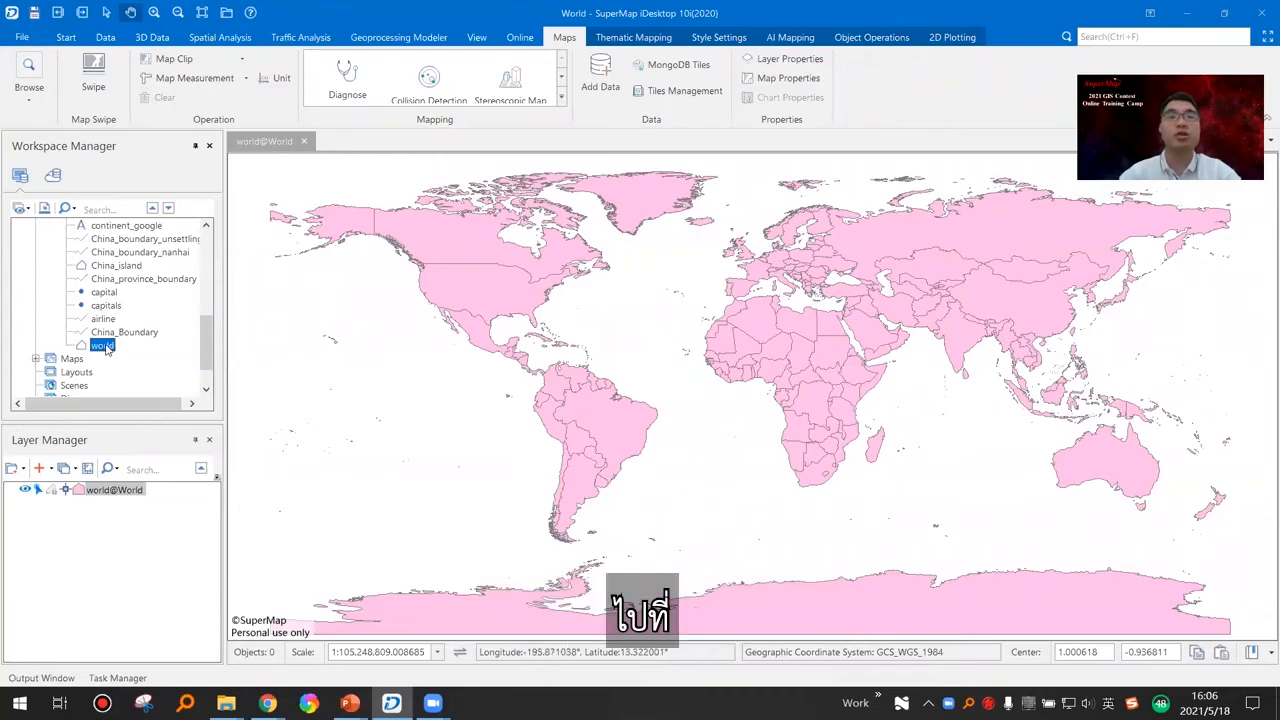
scroll(101, 346, up, 2)
drag(138, 428, 137, 523)
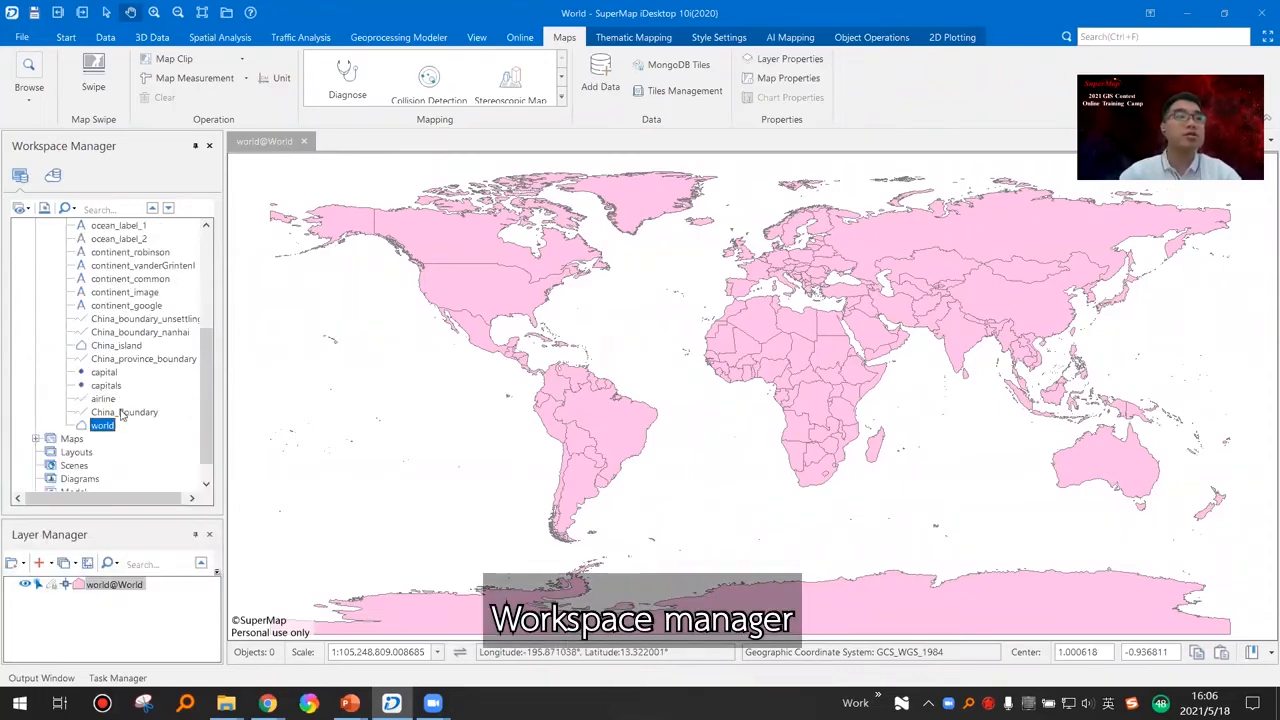
scroll(110, 428, up, 4)
scroll(118, 378, down, 4)
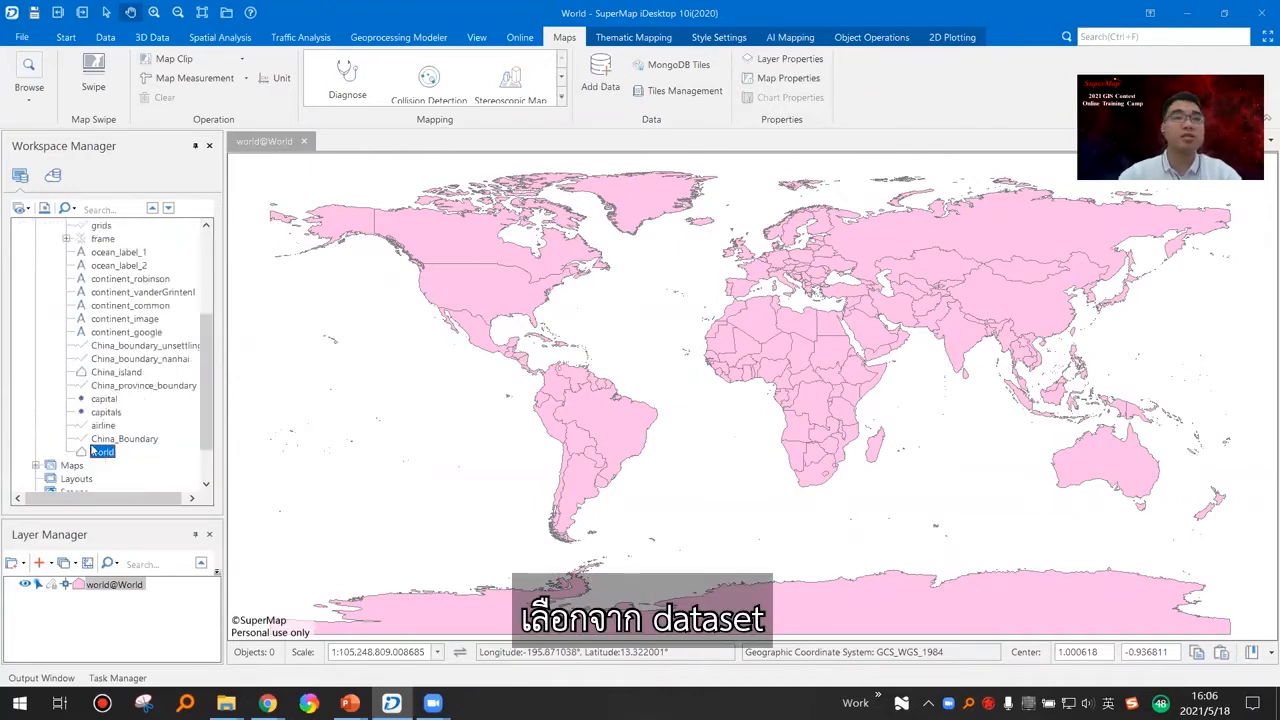
right_click(100, 452)
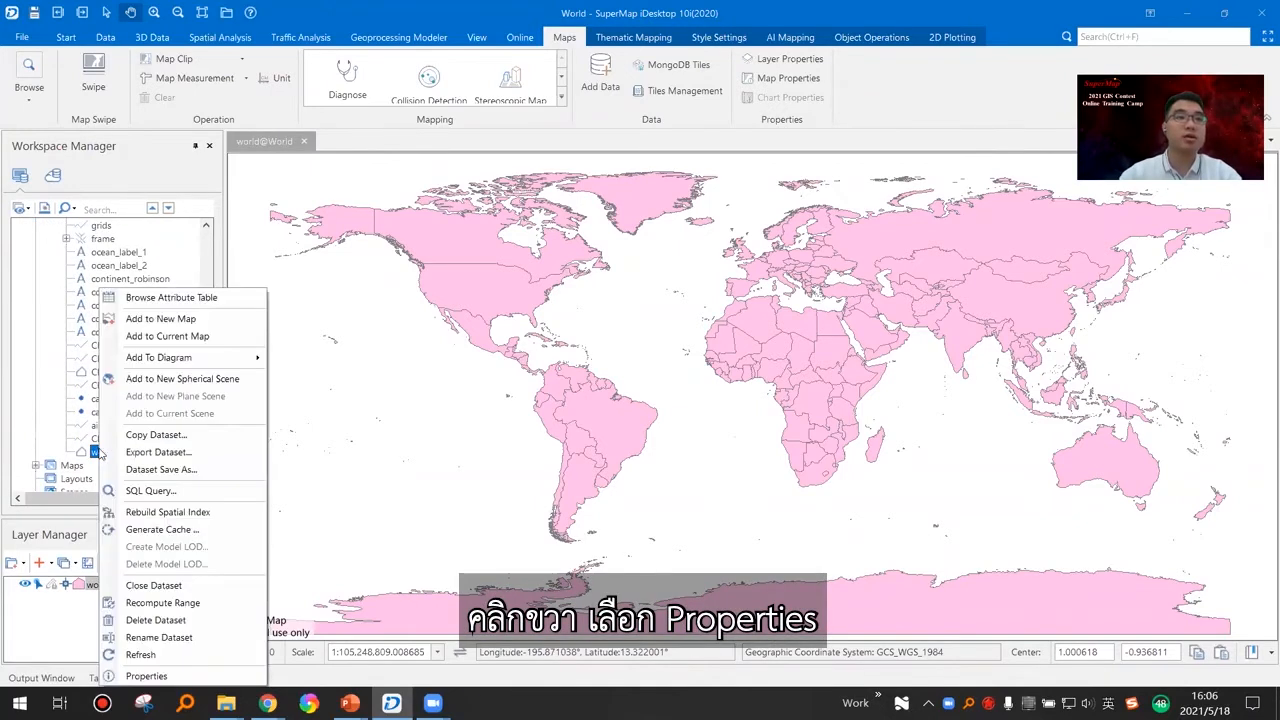
click(150, 676)
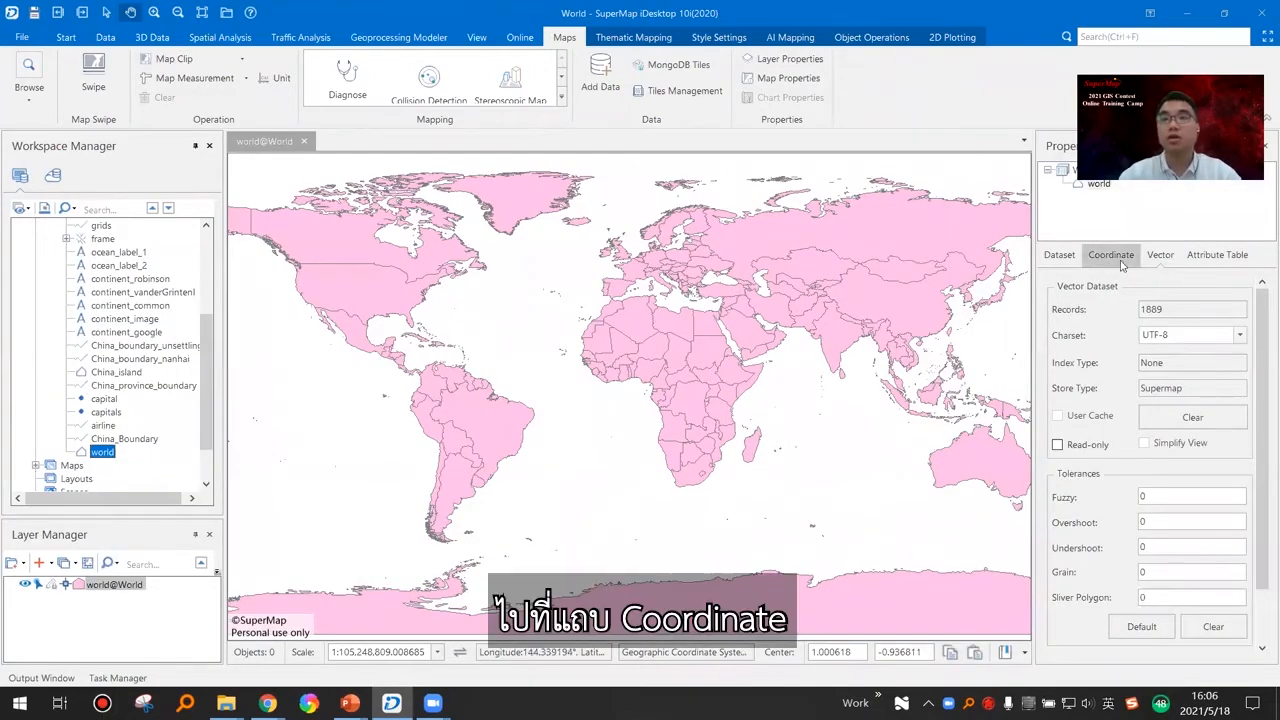
click(1111, 255)
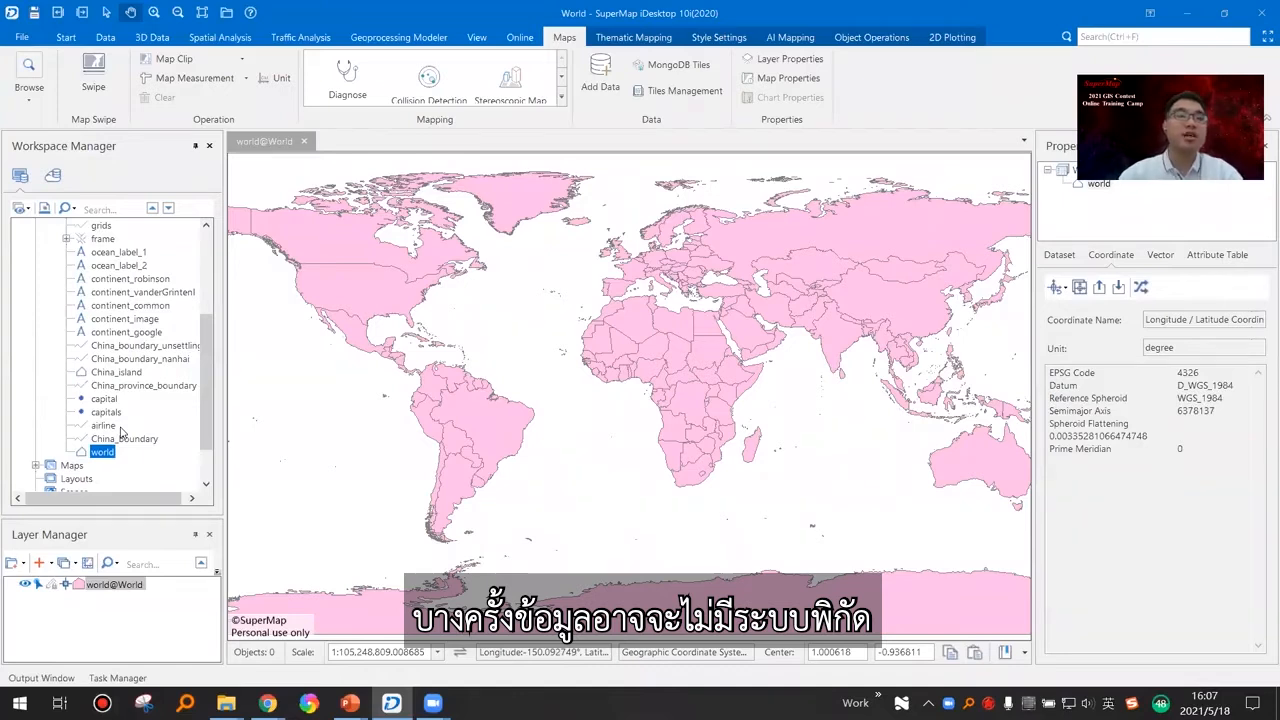
Set up a new dataset in the World datasource with the type Region.
scroll(115, 440, up, 4)
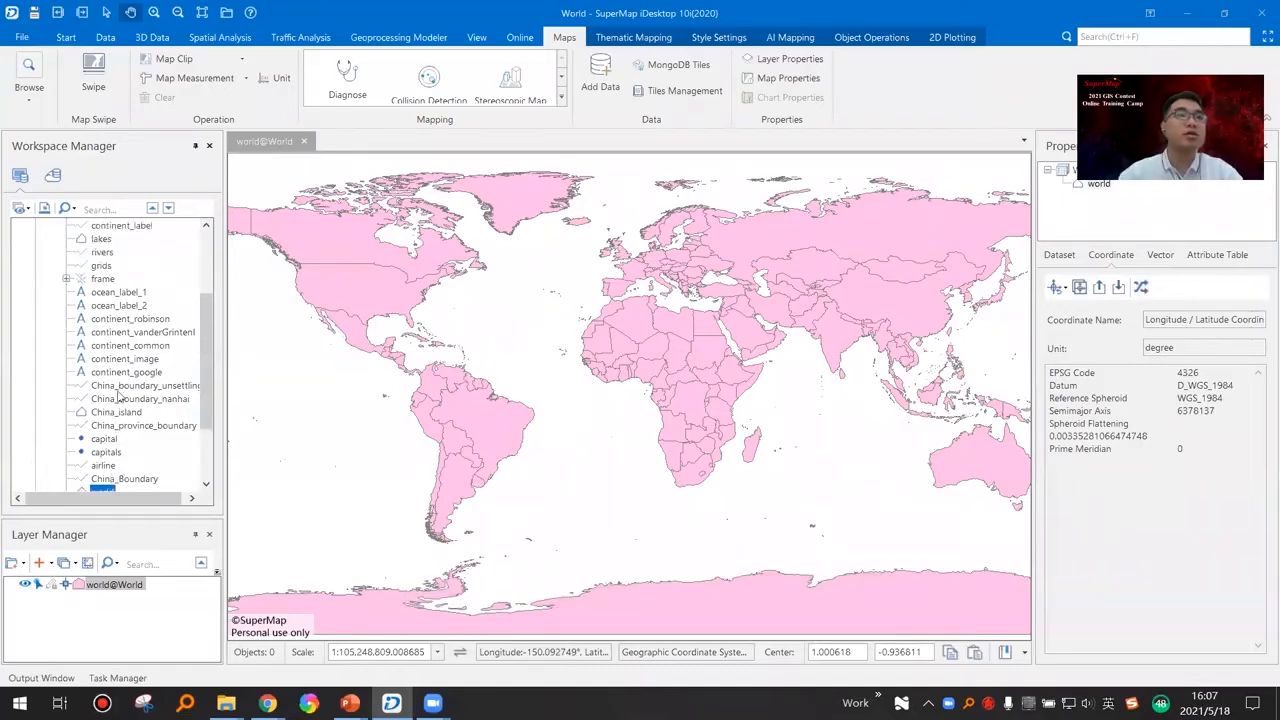
click(92, 255)
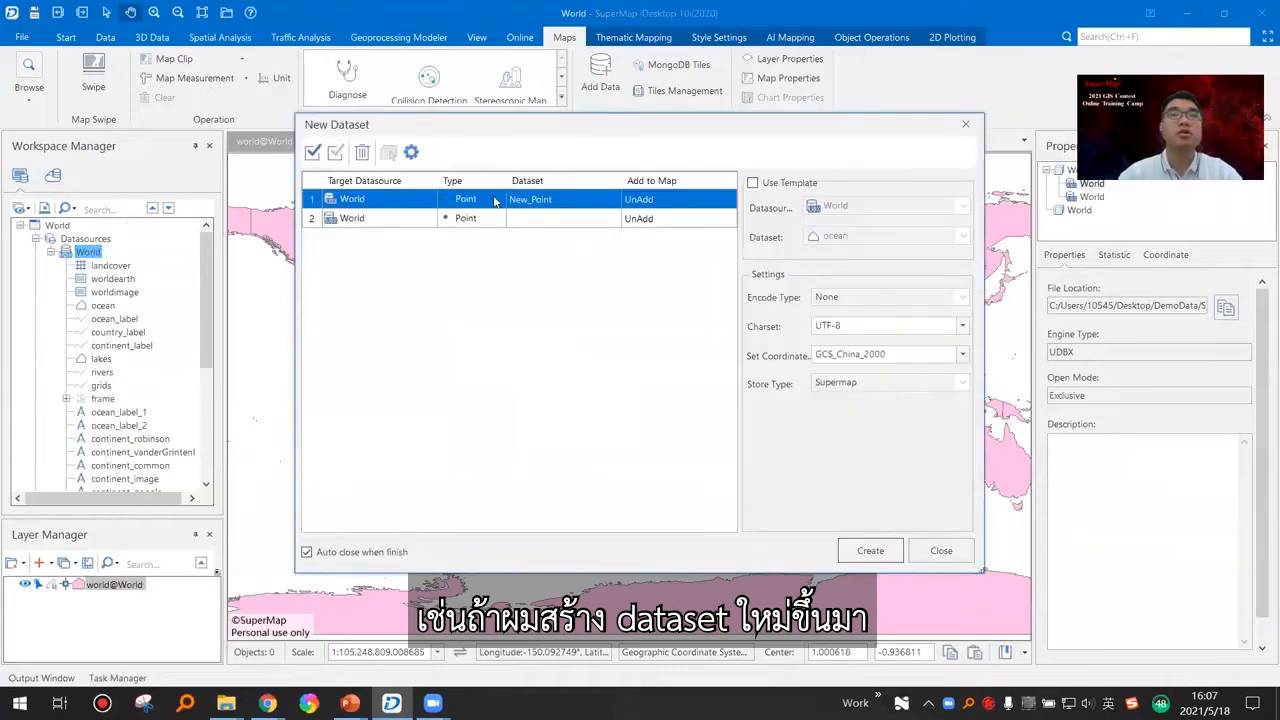
click(494, 201)
click(495, 238)
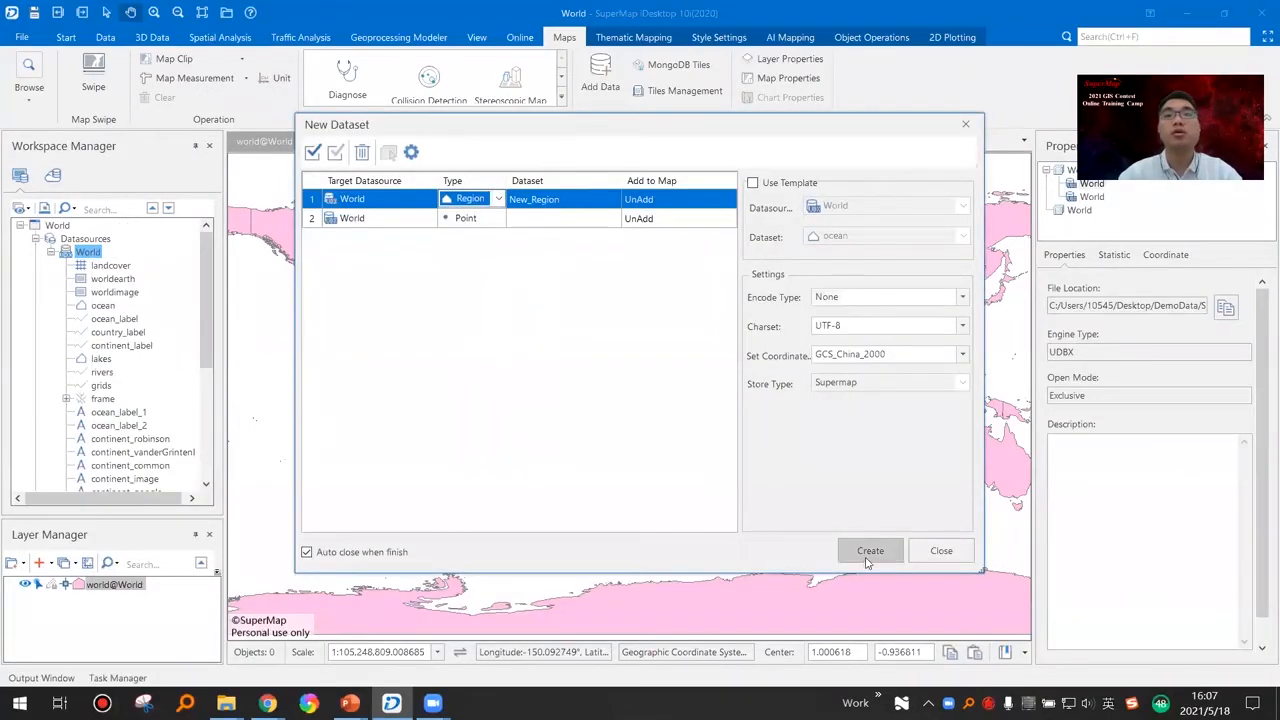
Examine the favorite and geographic coordinate systems available for the new dataset, leaving without applying any of them.
click(964, 355)
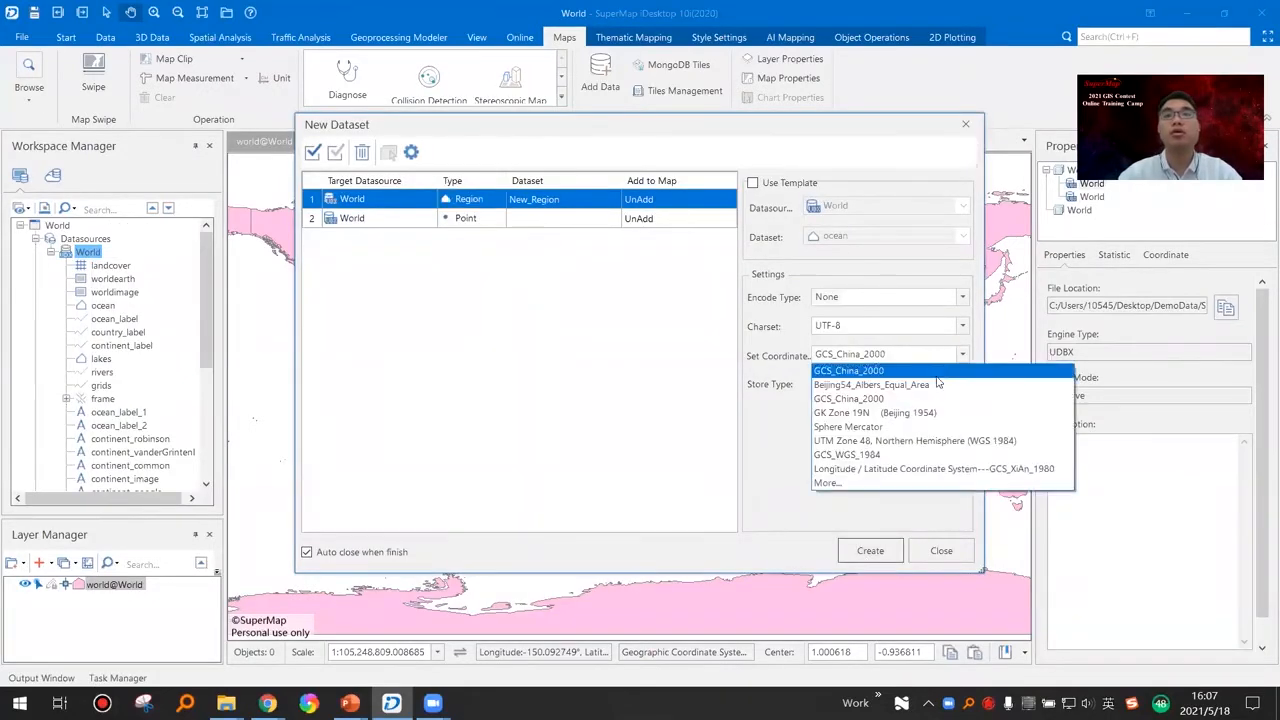
click(857, 484)
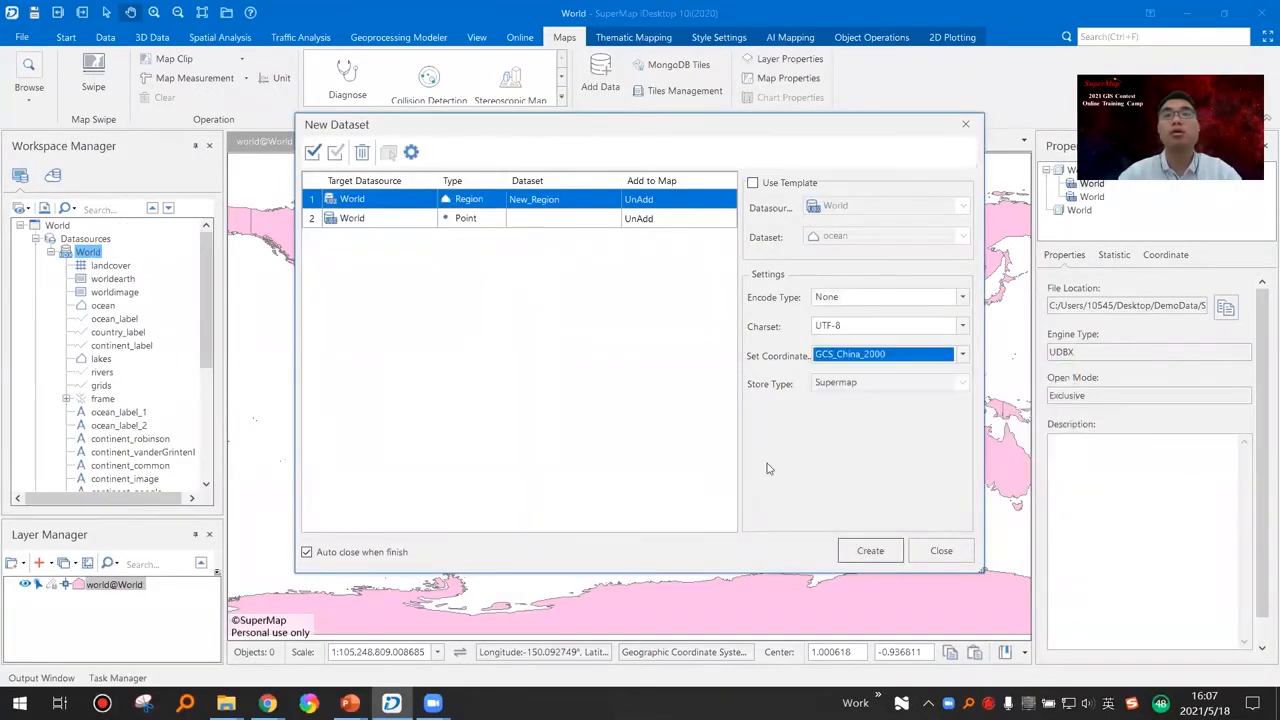
click(960, 356)
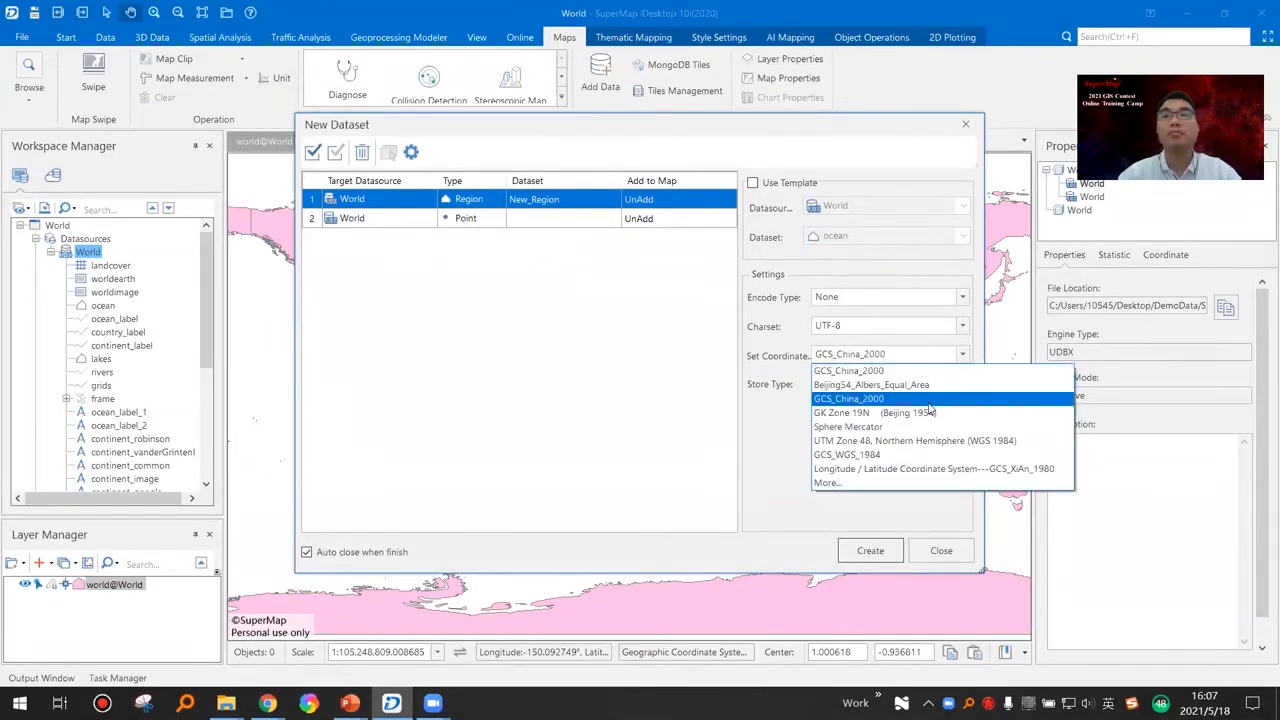
click(835, 482)
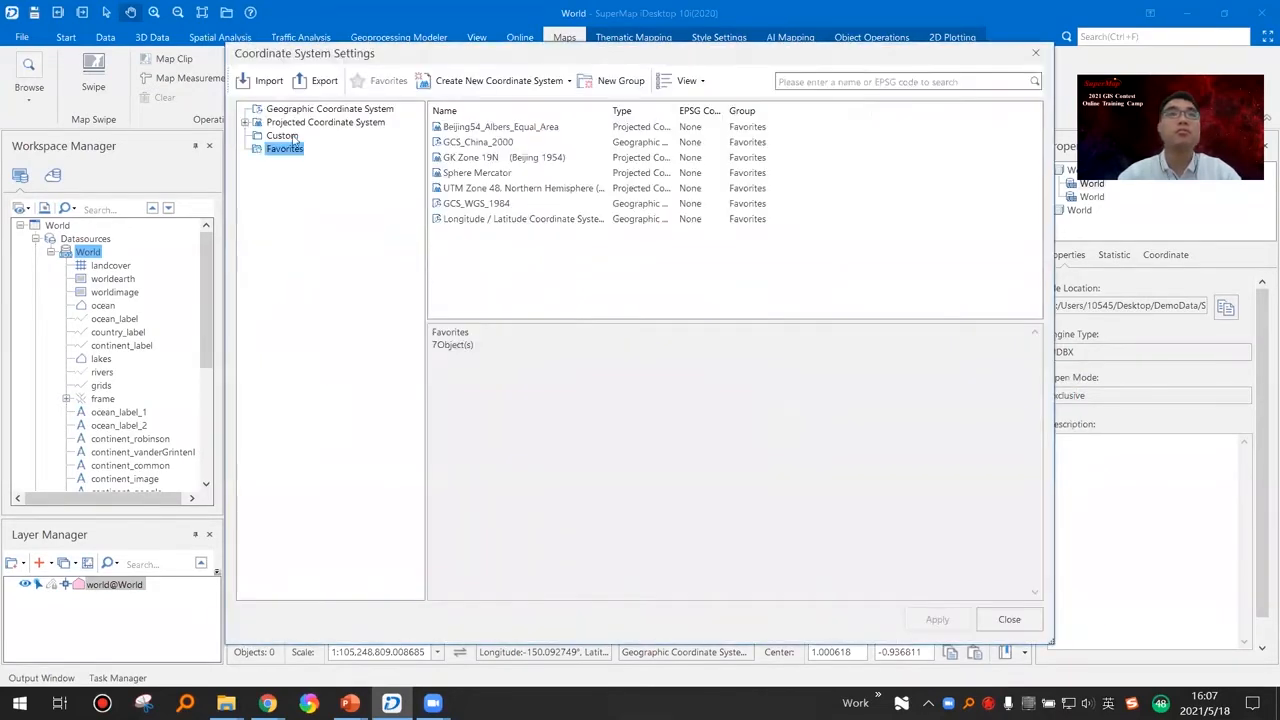
click(293, 109)
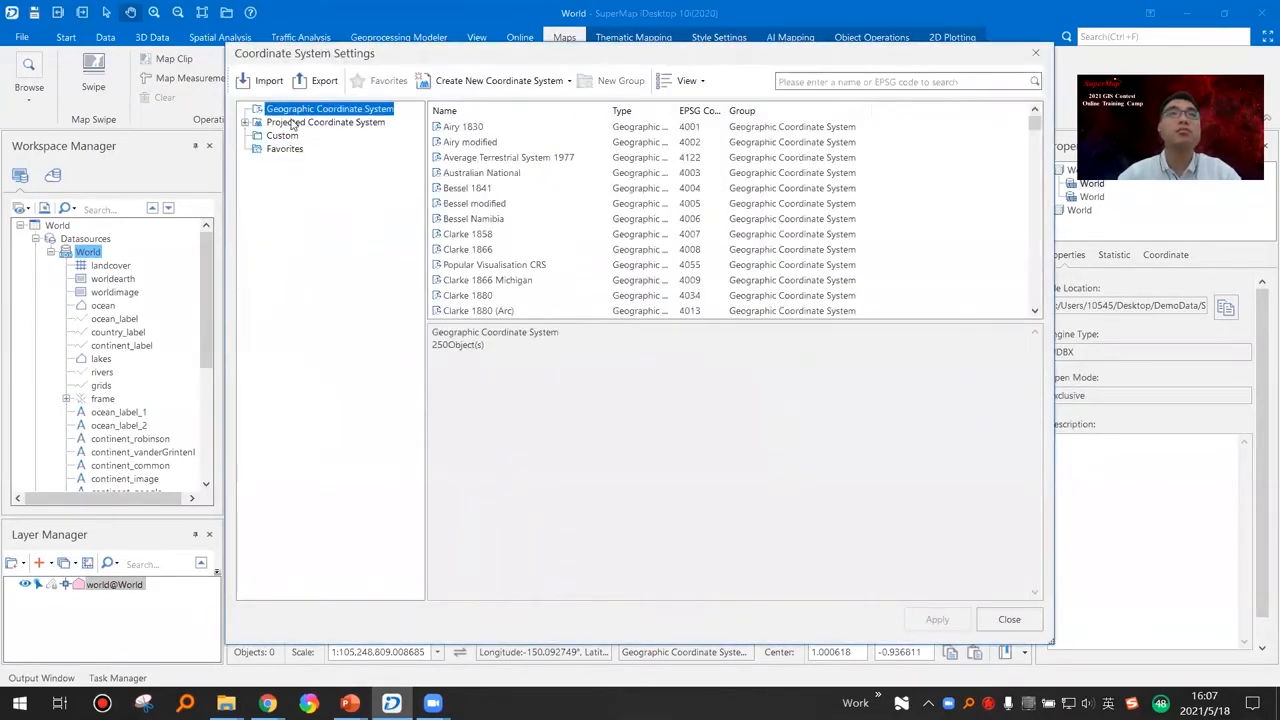
click(284, 149)
click(313, 112)
click(1035, 56)
Create the New_Region dataset and assign it the Planar Coordinate System with the unit m.
click(869, 550)
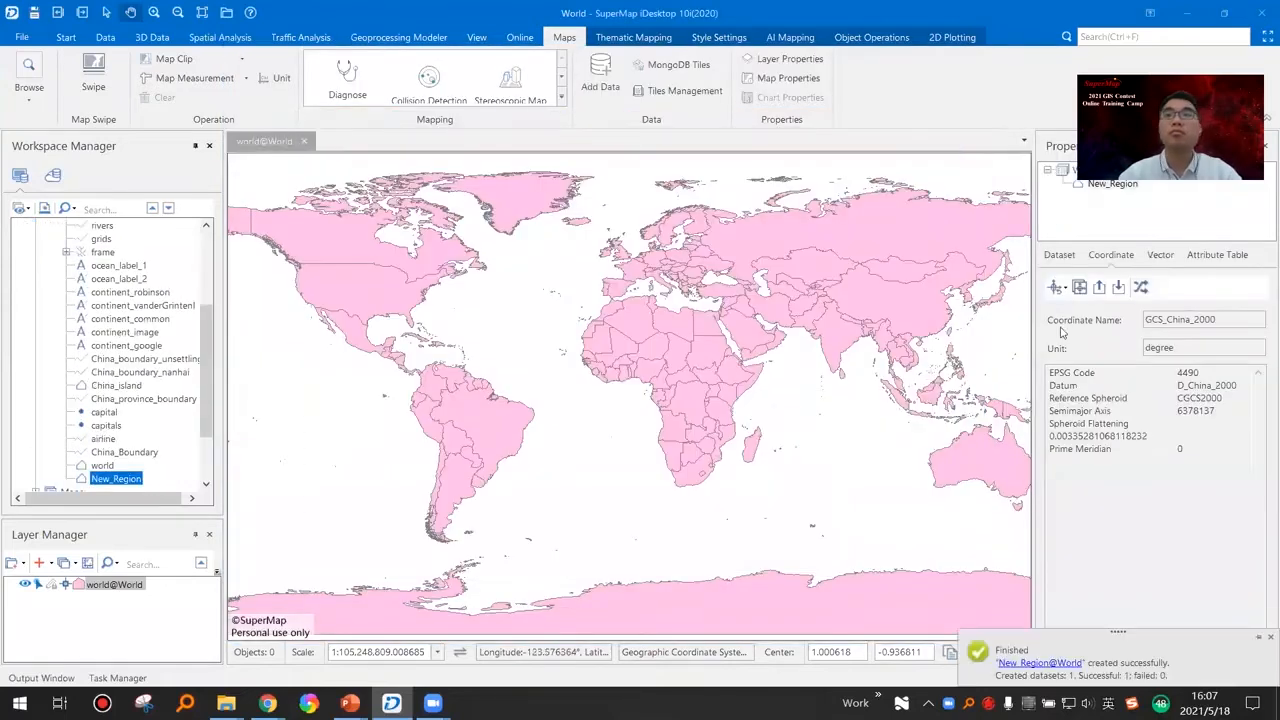
click(1056, 288)
click(1062, 421)
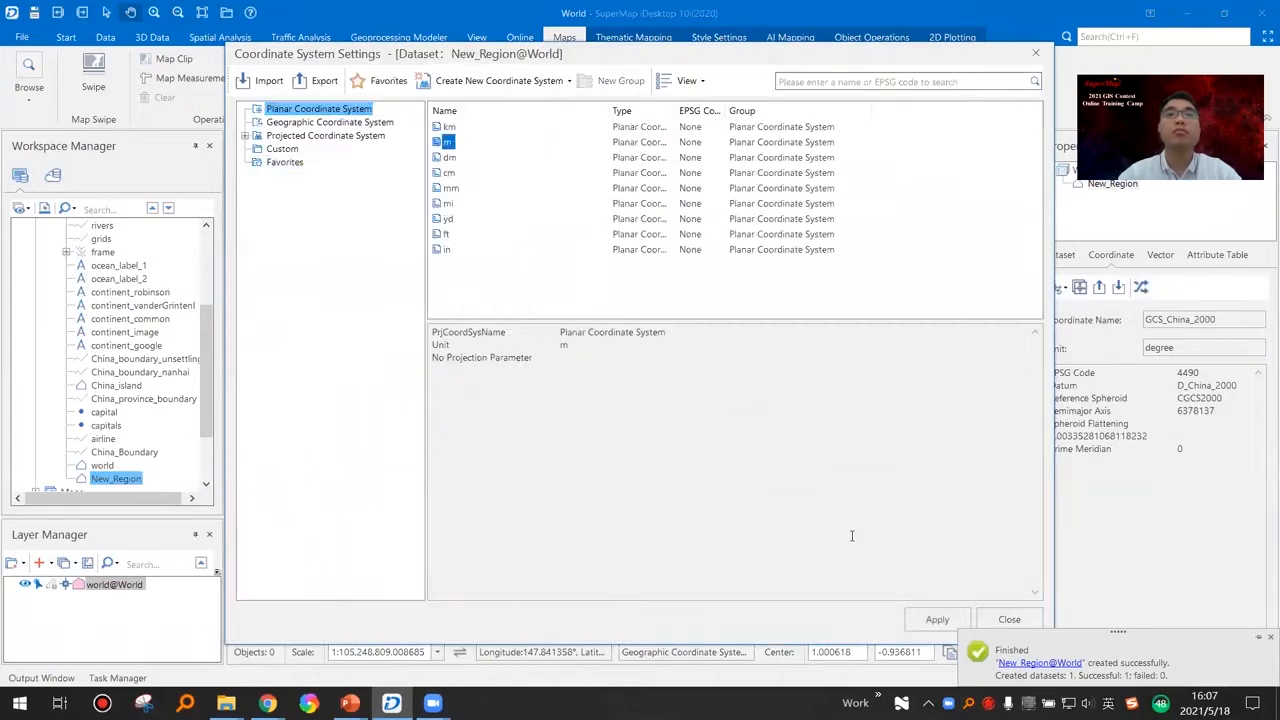
click(930, 619)
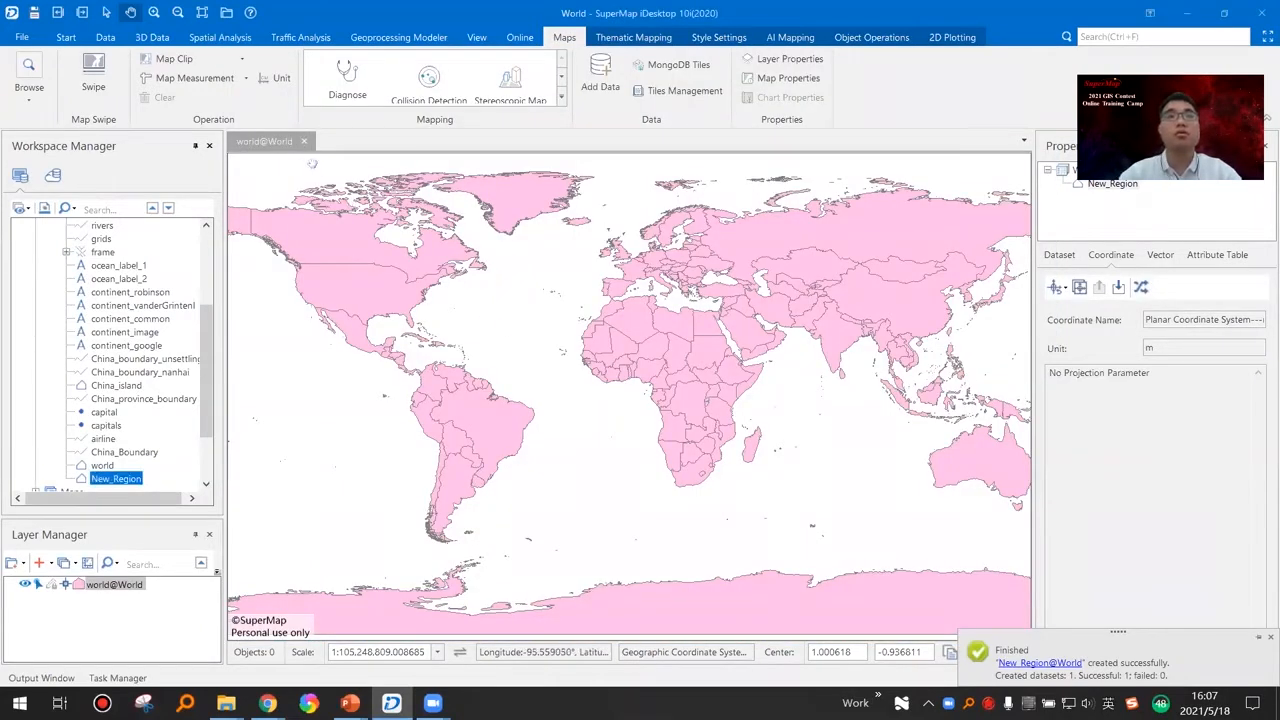
Close the world map and show New_Region's coordinate properties with enough width to read them.
click(304, 141)
click(660, 404)
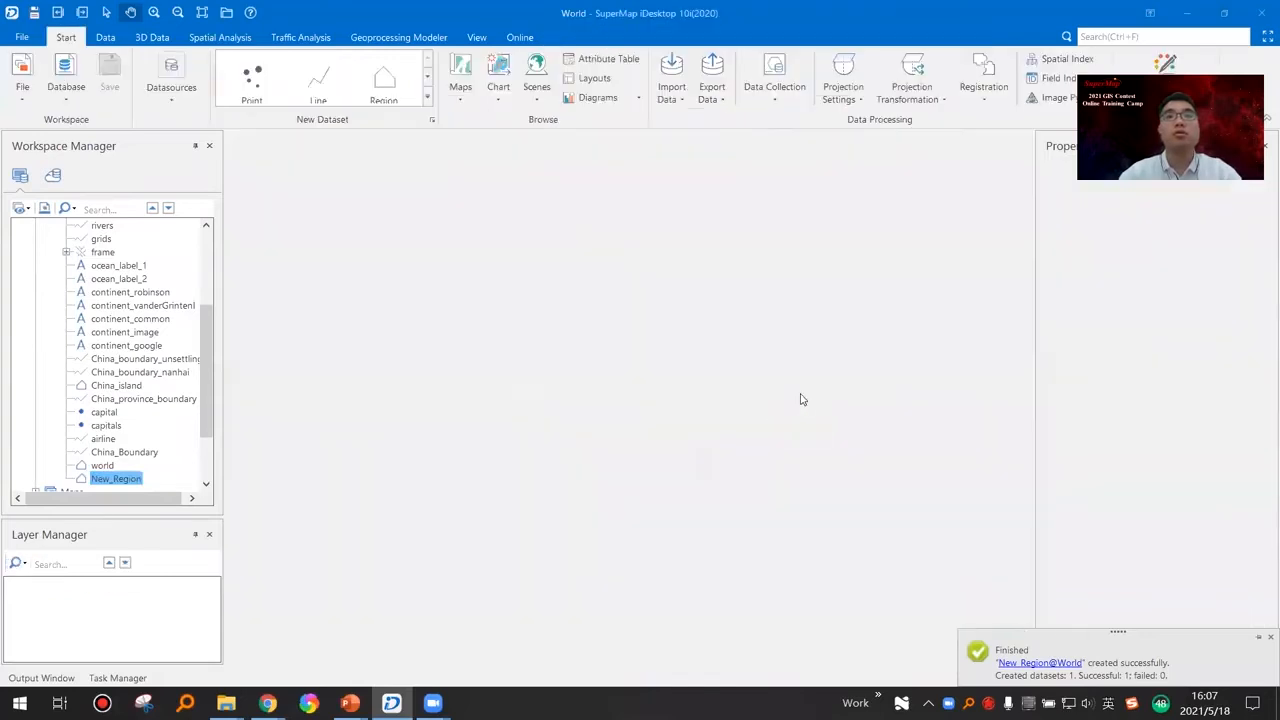
right_click(120, 479)
click(200, 675)
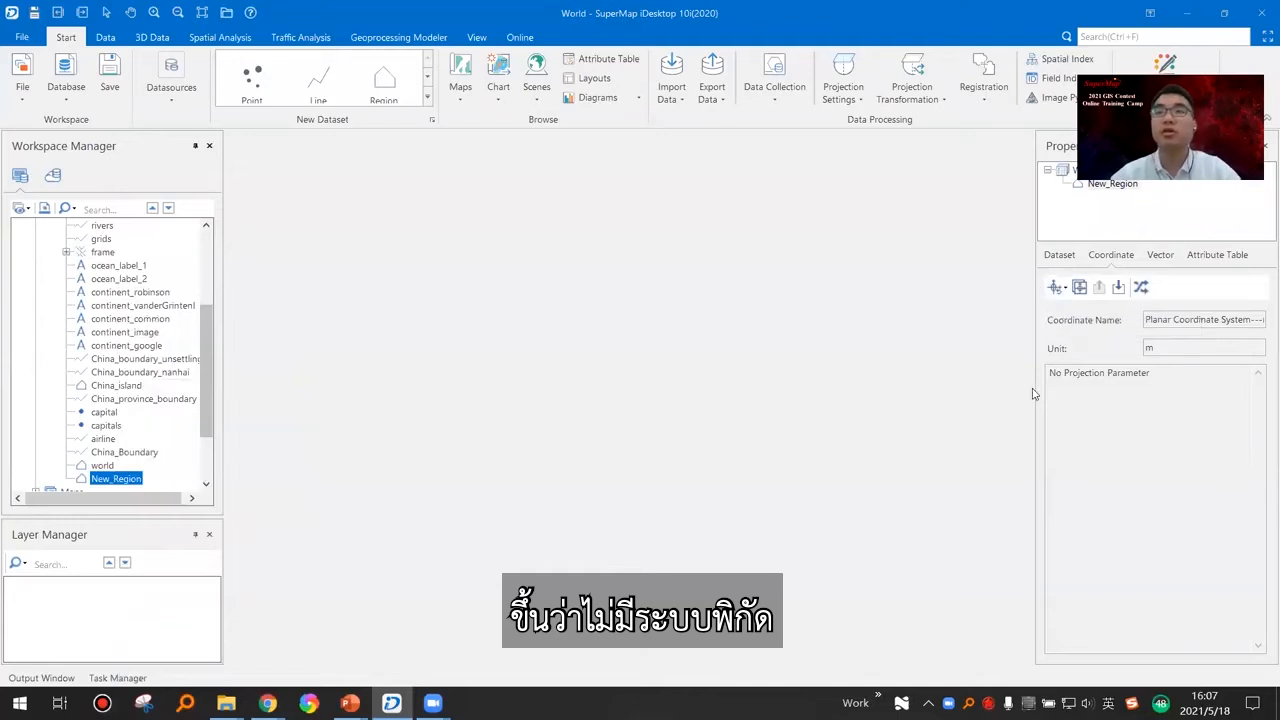
drag(1035, 387, 1012, 387)
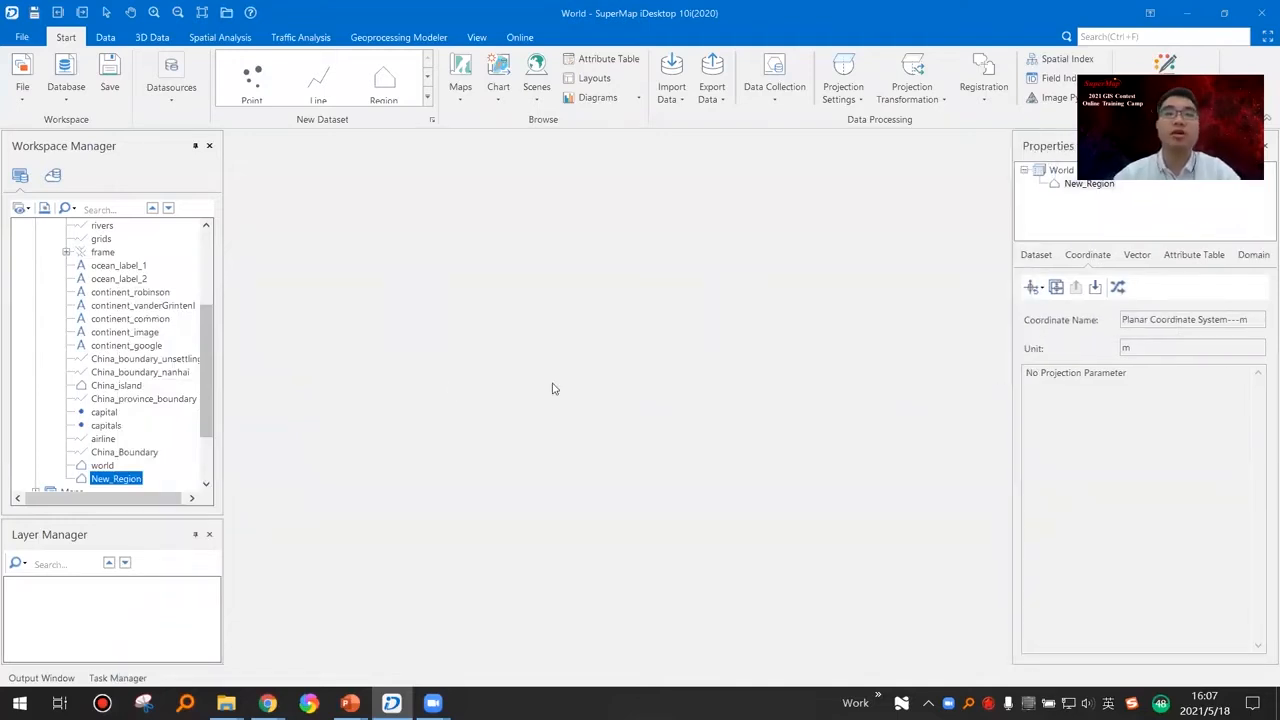
Open the full coordinate system settings for New_Region and examine the geographic and projected coordinate system groups.
click(1038, 292)
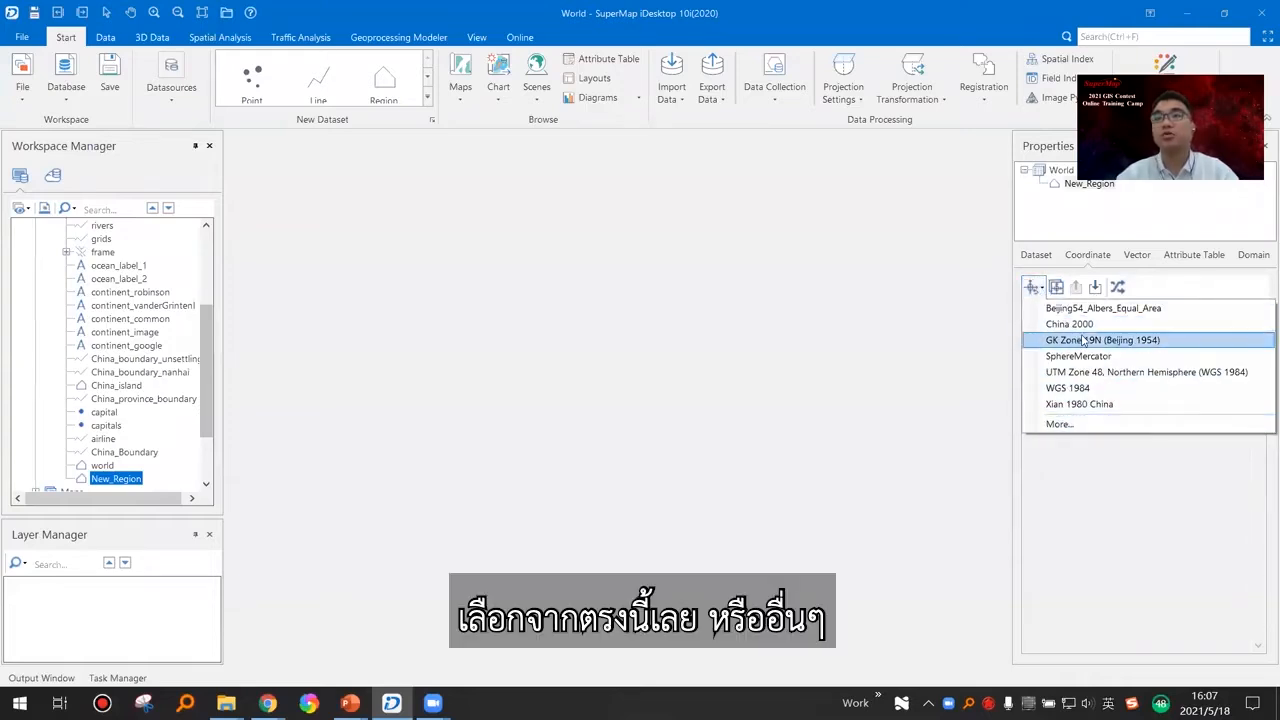
click(1063, 426)
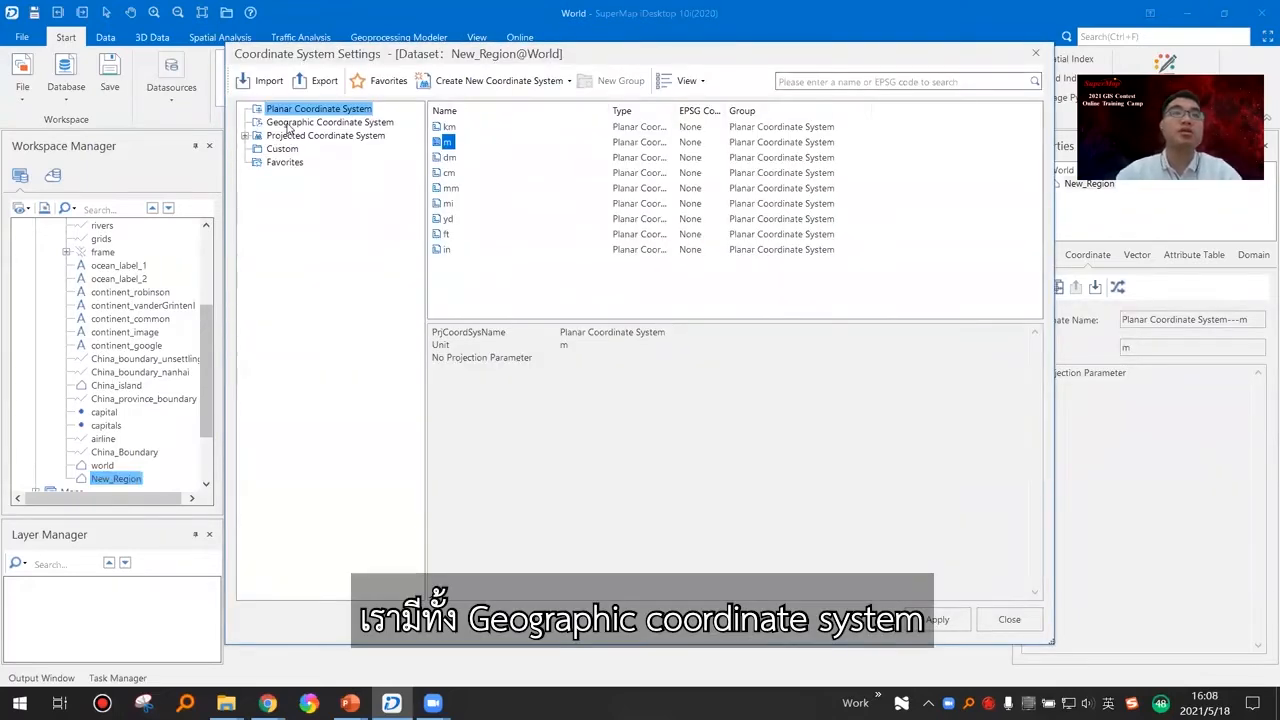
click(290, 126)
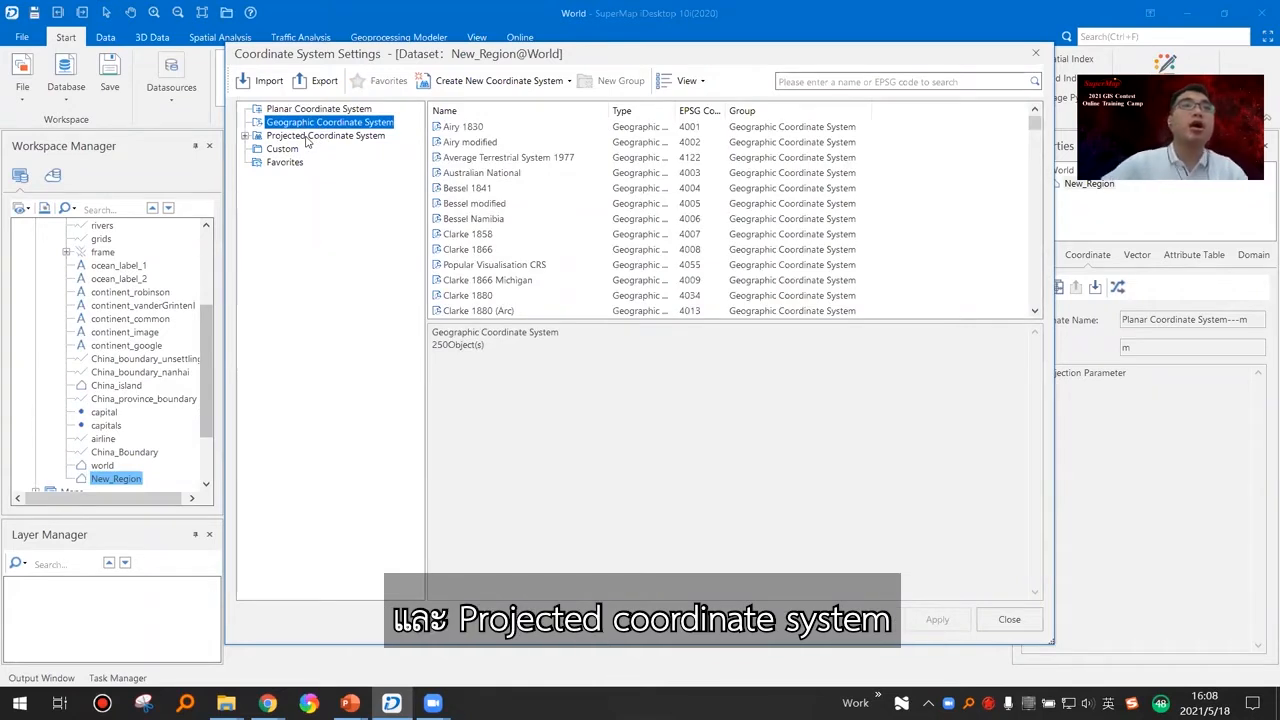
click(310, 138)
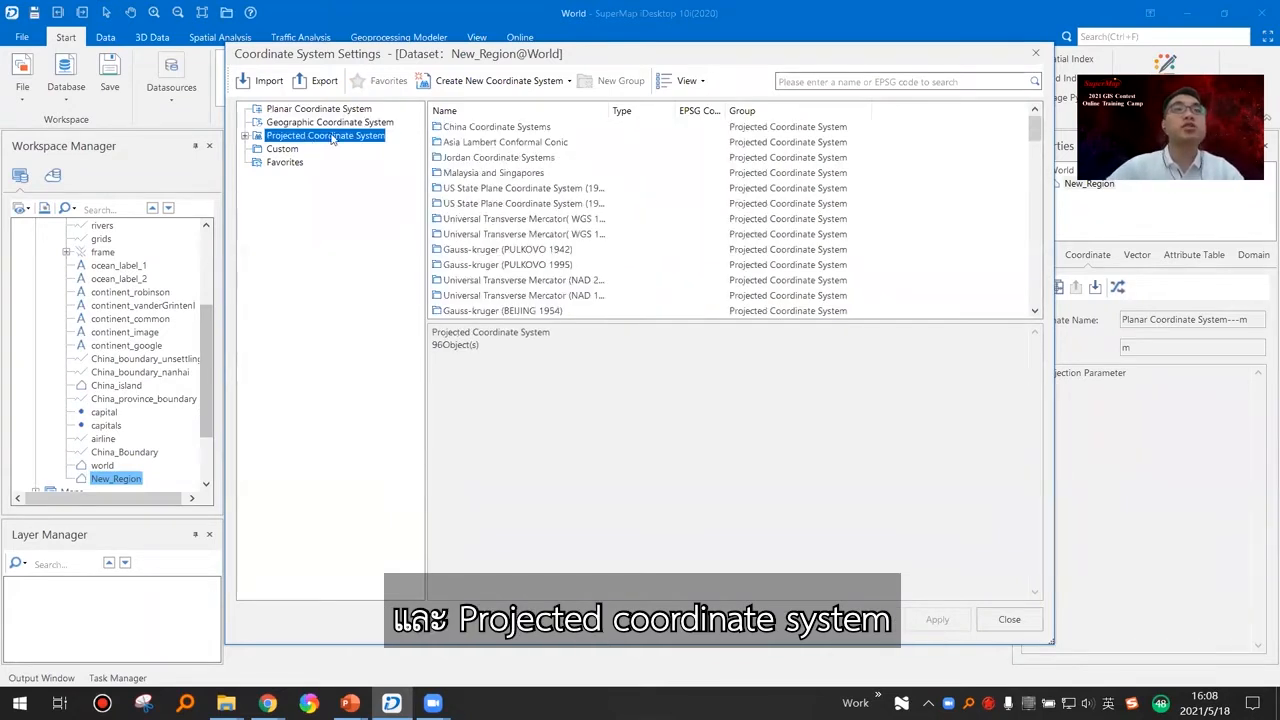
click(338, 124)
click(348, 135)
click(811, 81)
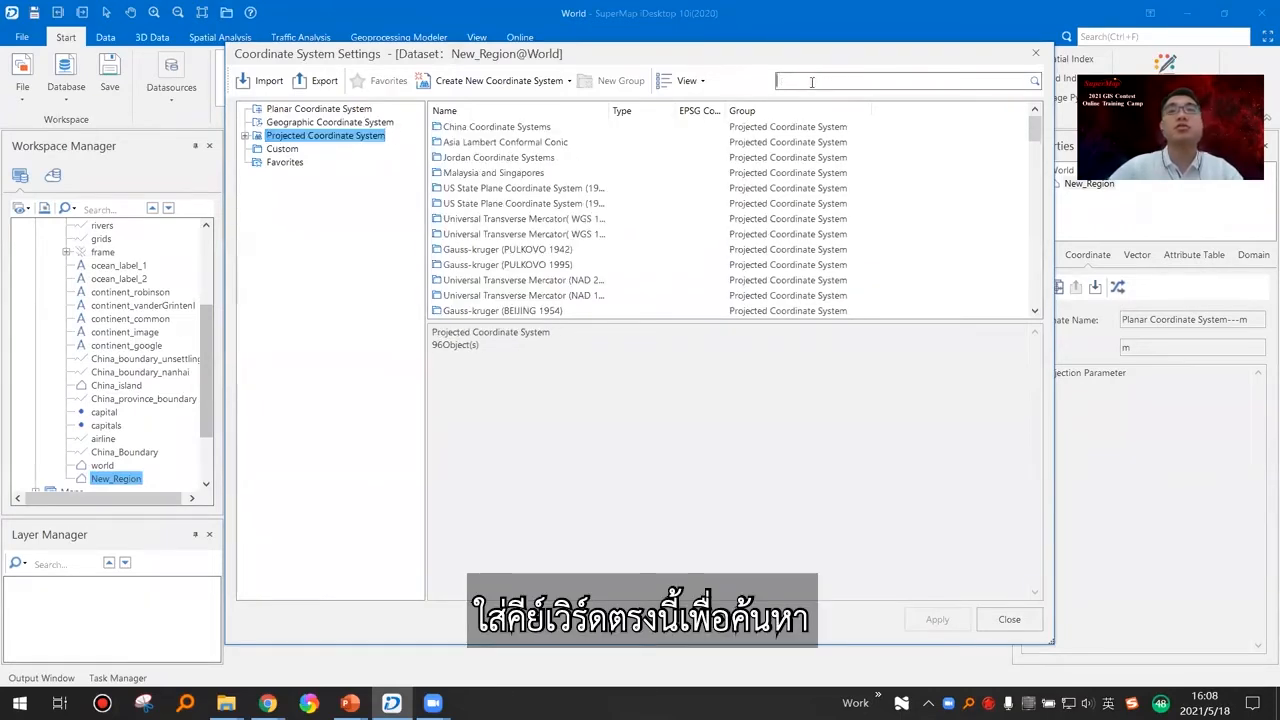
click(368, 124)
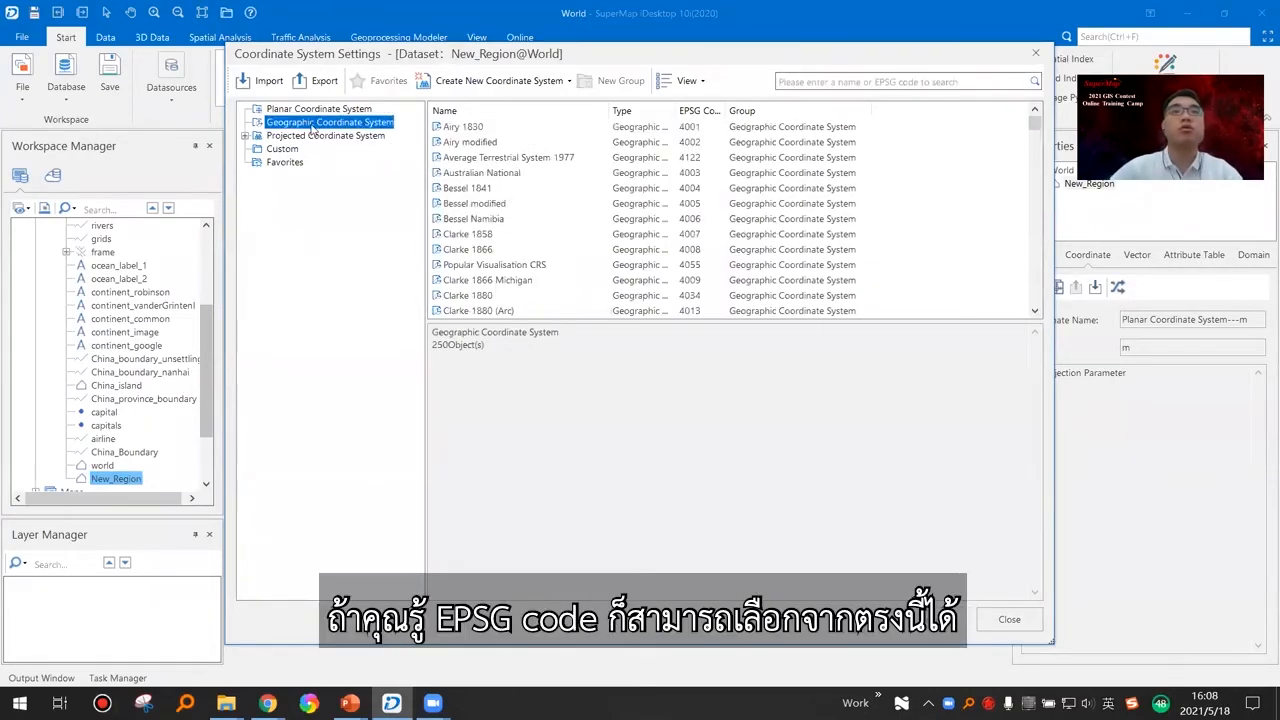
Obtain a coordinate system by EPSG code 3857 and apply it to New_Region.
click(532, 87)
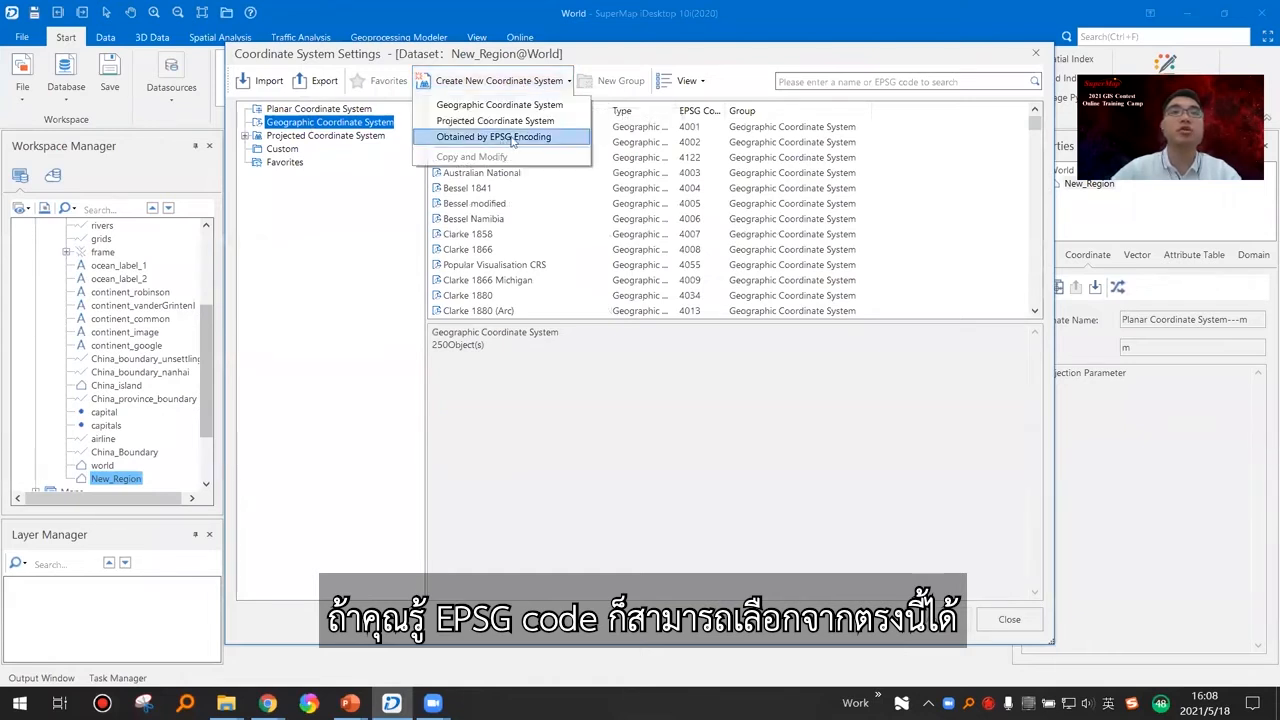
click(510, 135)
click(622, 337)
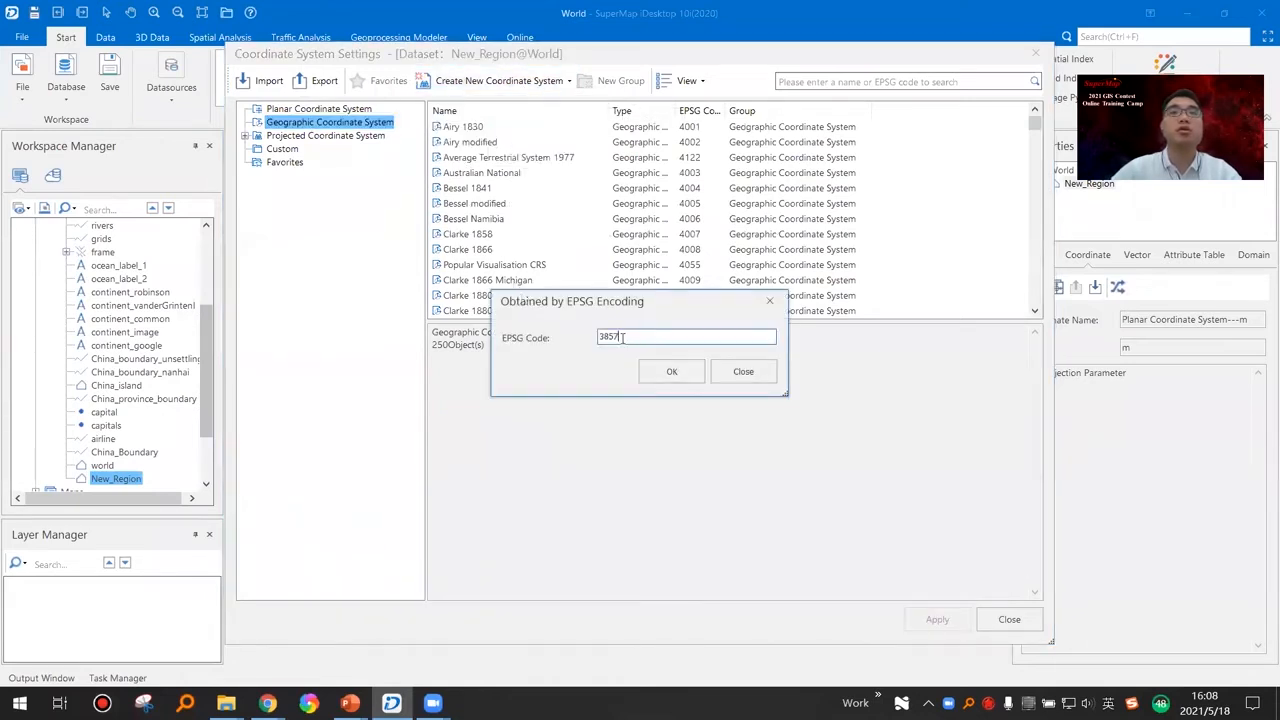
click(669, 370)
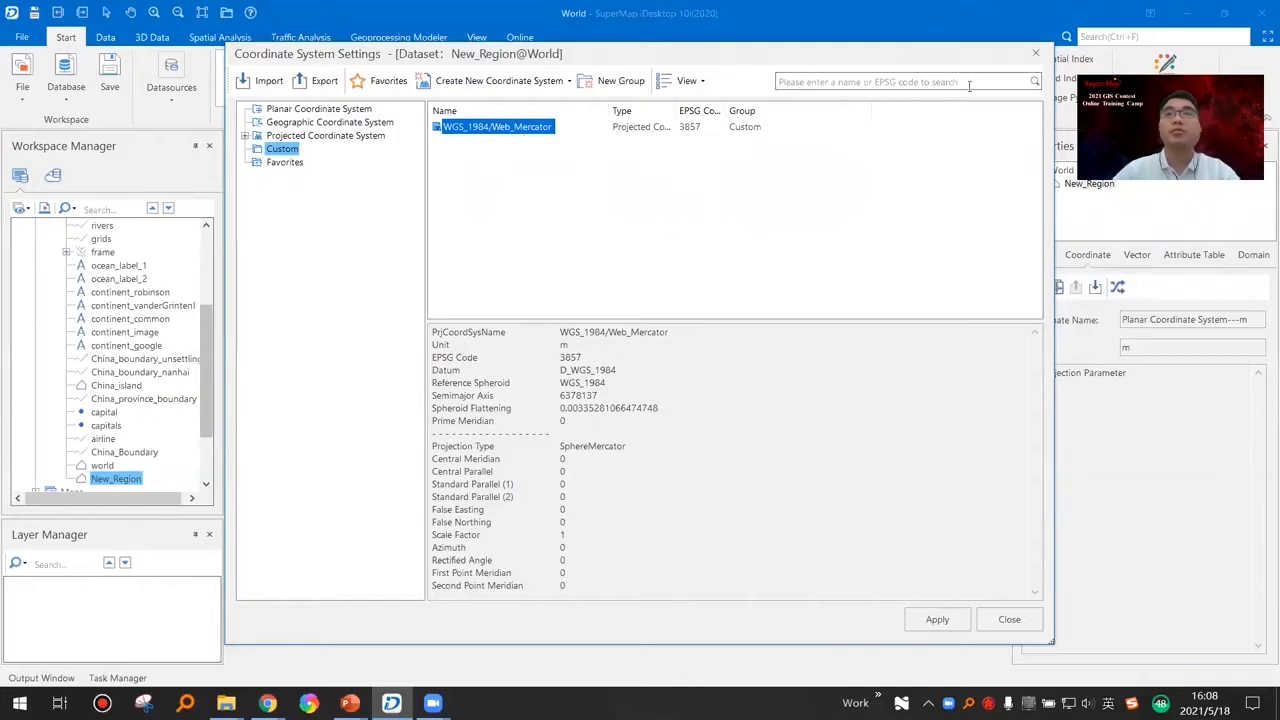
click(938, 620)
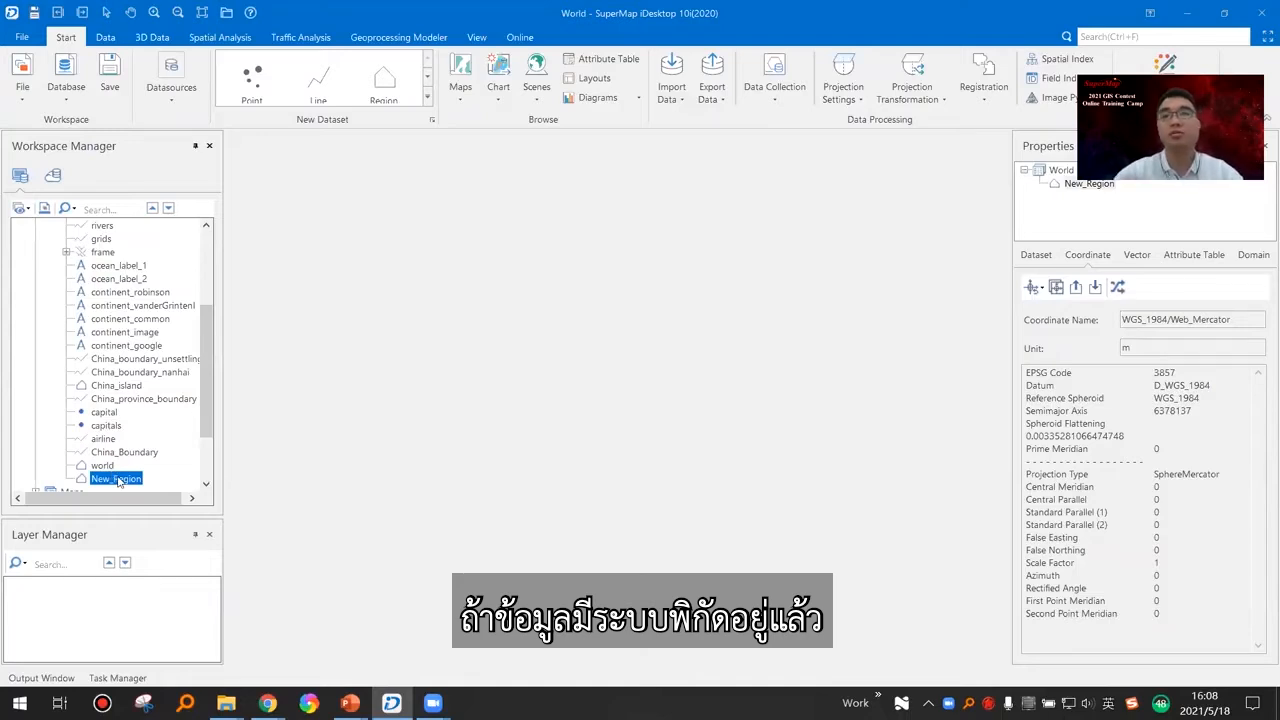
Check the preset coordinate systems offered for New_Region, including WGS 1984.
click(1034, 288)
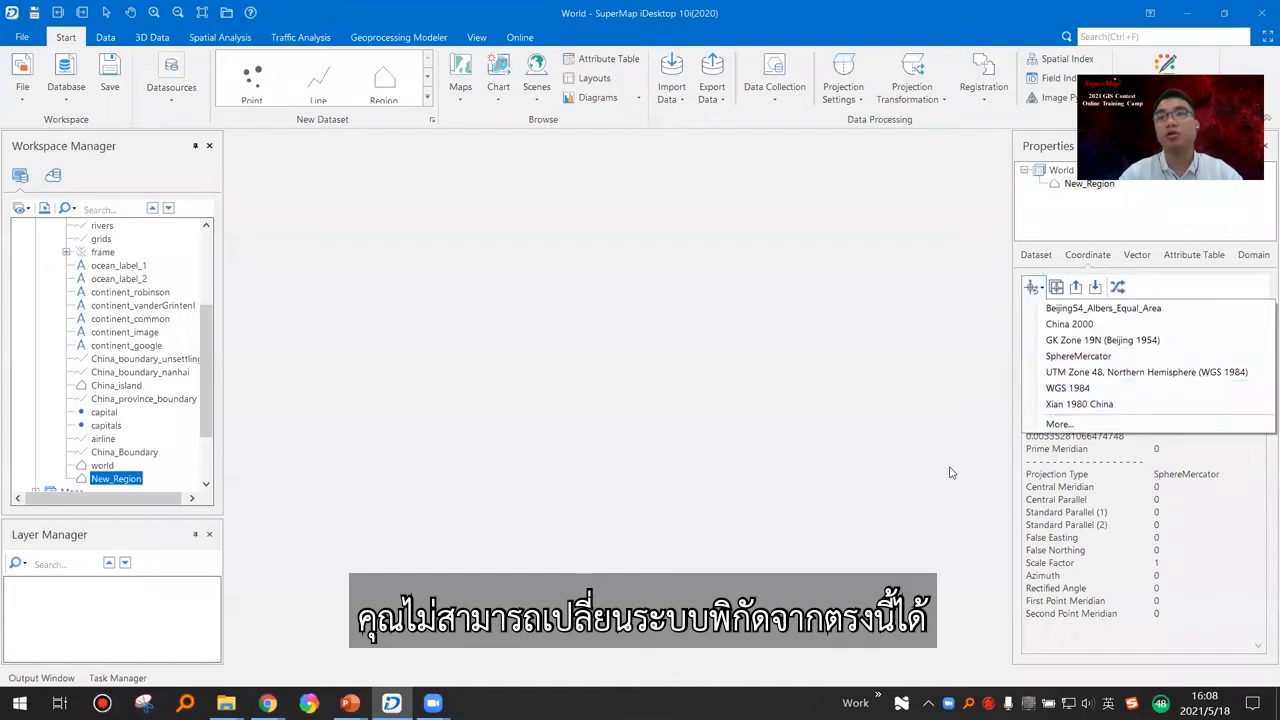
click(1068, 387)
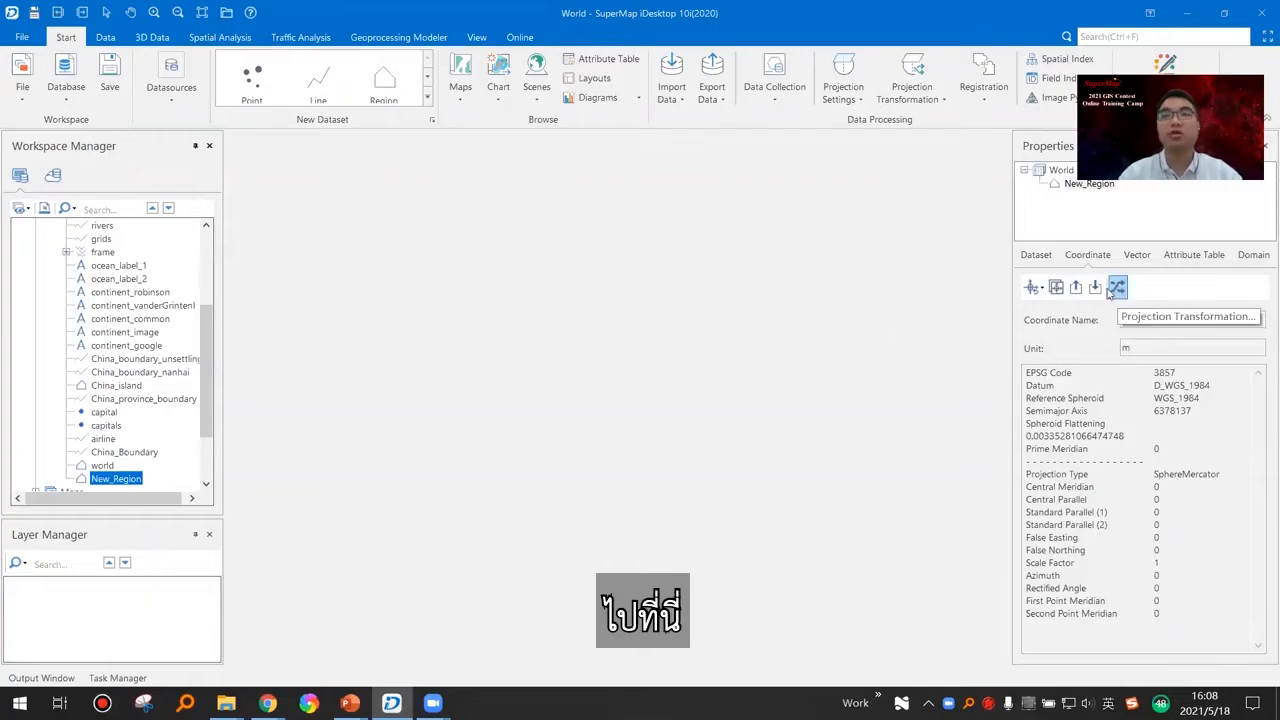
Open the world dataset in a map window and check the EPSG code in its coordinate properties.
click(118, 464)
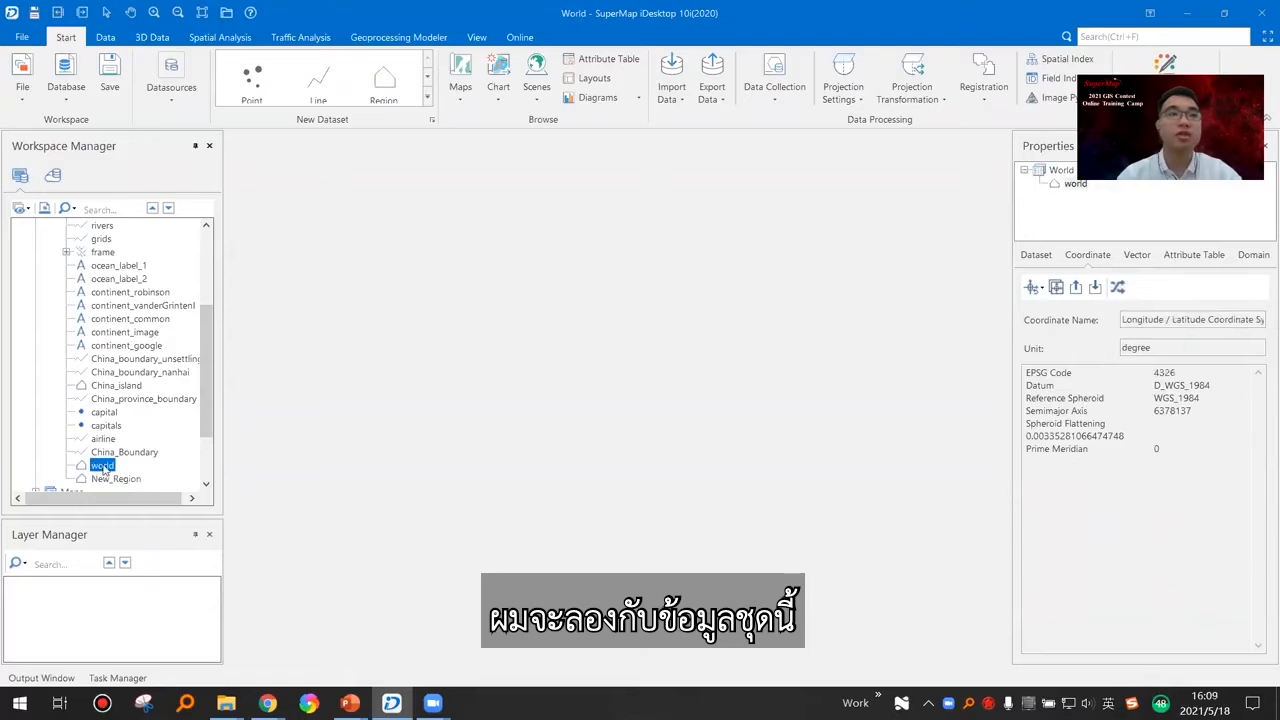
double_click(104, 467)
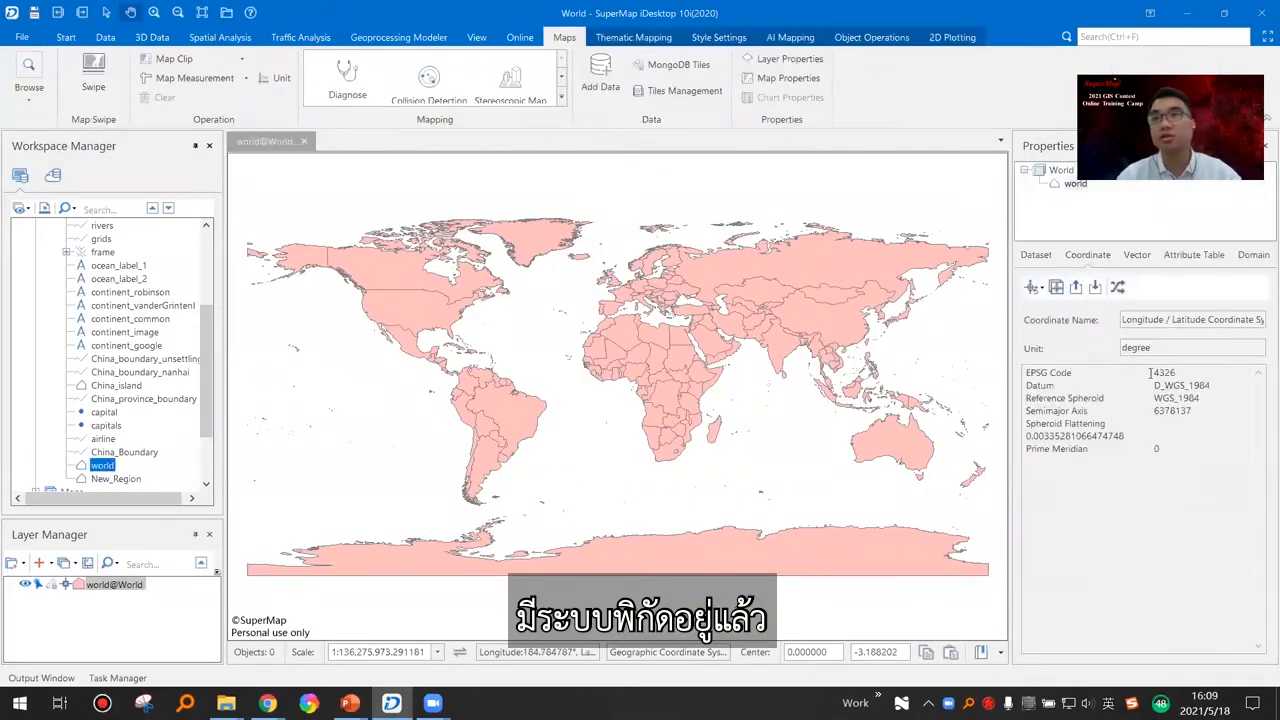
drag(1150, 372, 1216, 375)
click(1168, 536)
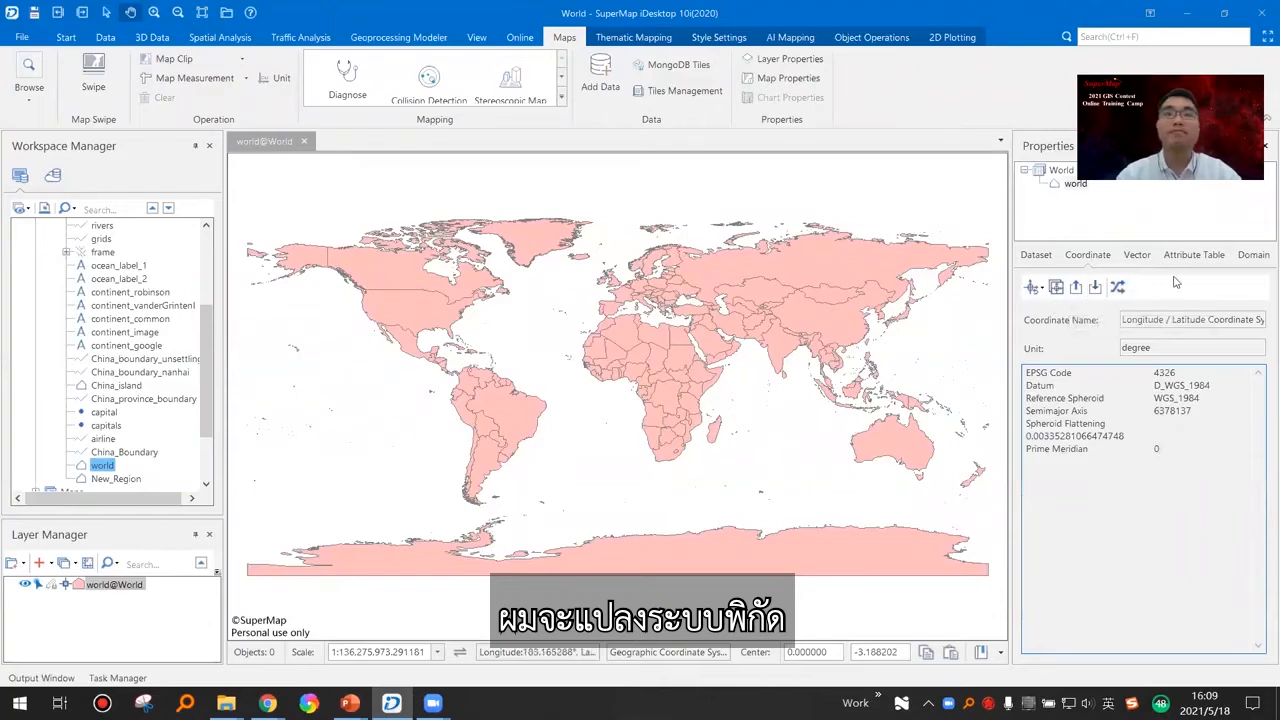
Set up a projection transformation of the world dataset, with result dataset world_3857 and the custom WGS_1984/Web_Mercator system (EPSG 3857) as target.
click(1118, 288)
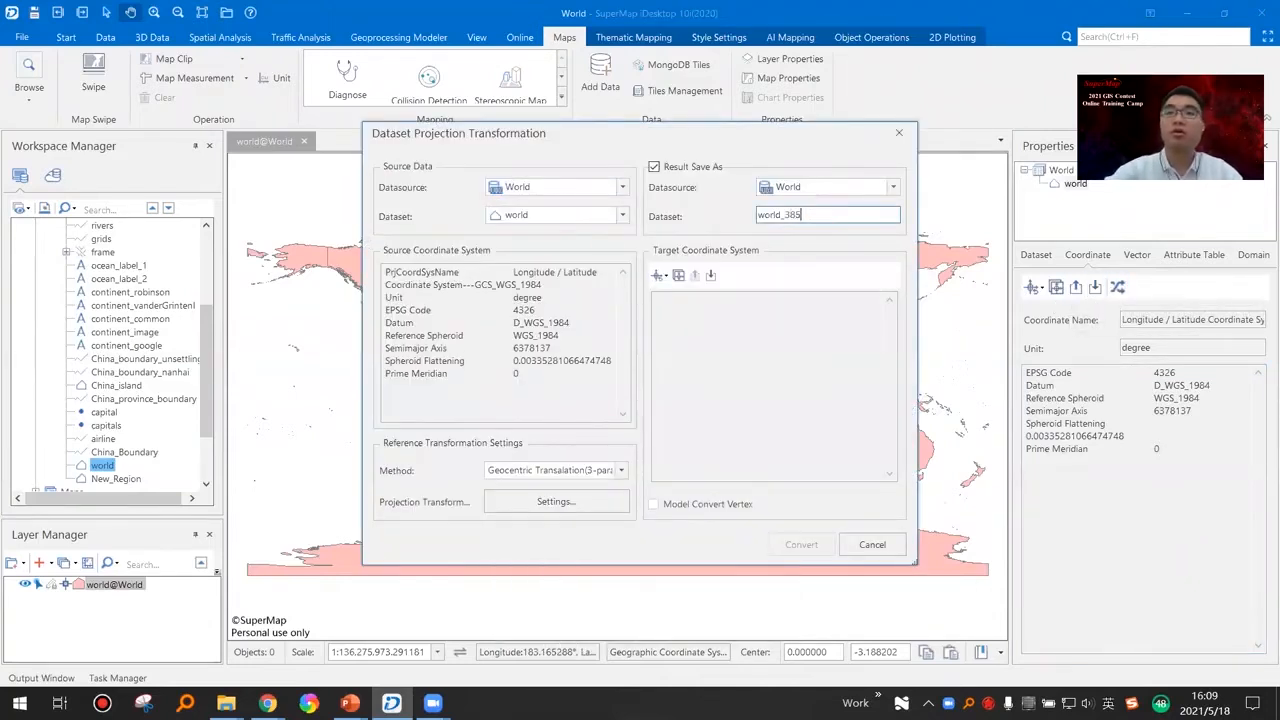
click(659, 280)
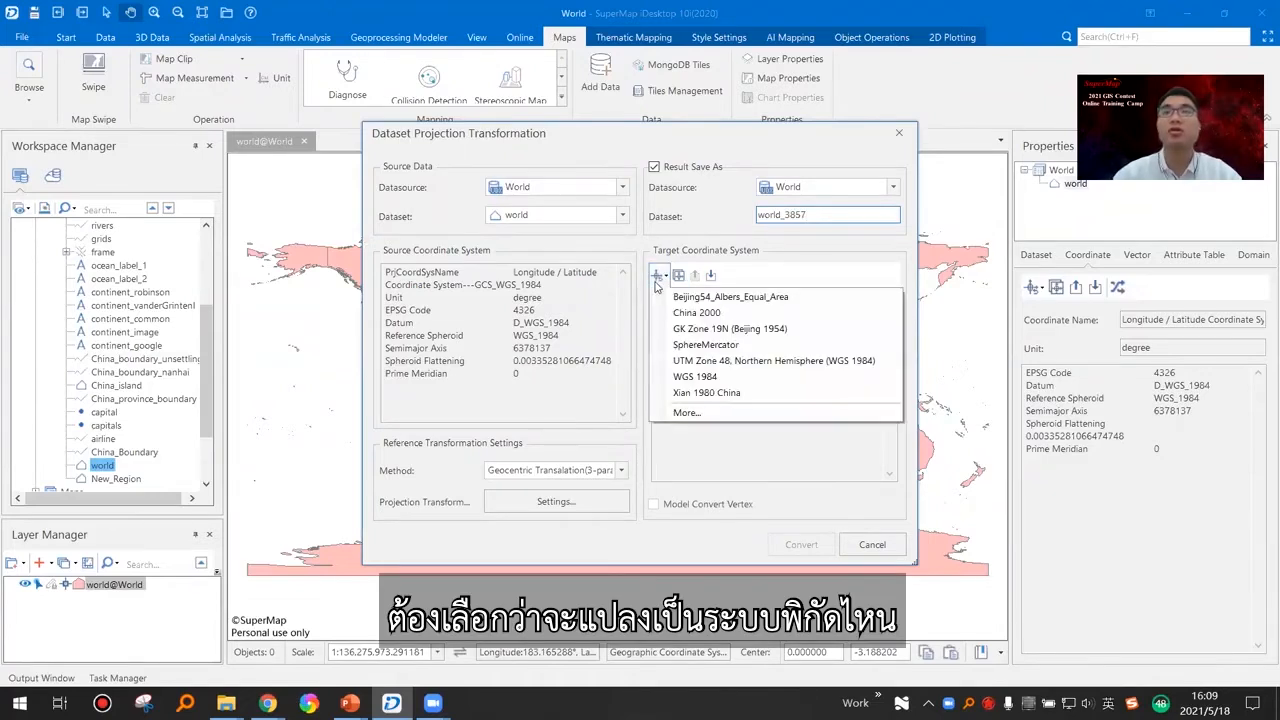
click(658, 281)
click(659, 276)
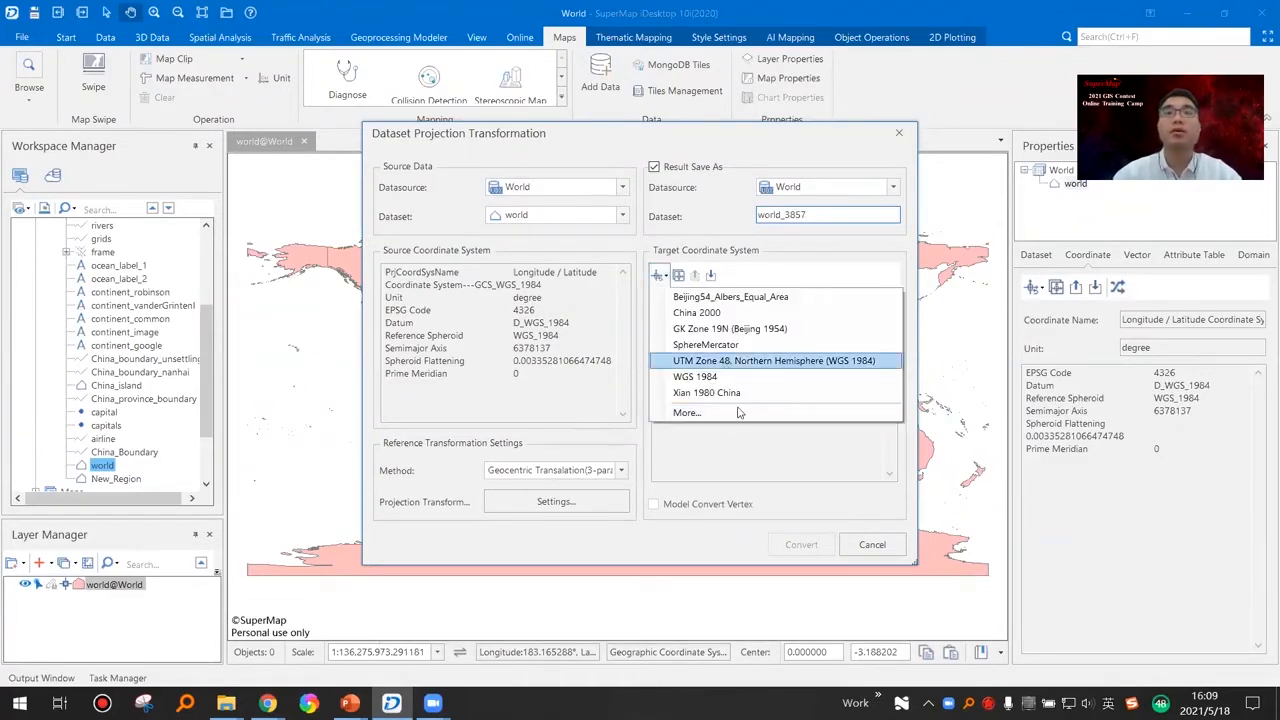
click(283, 135)
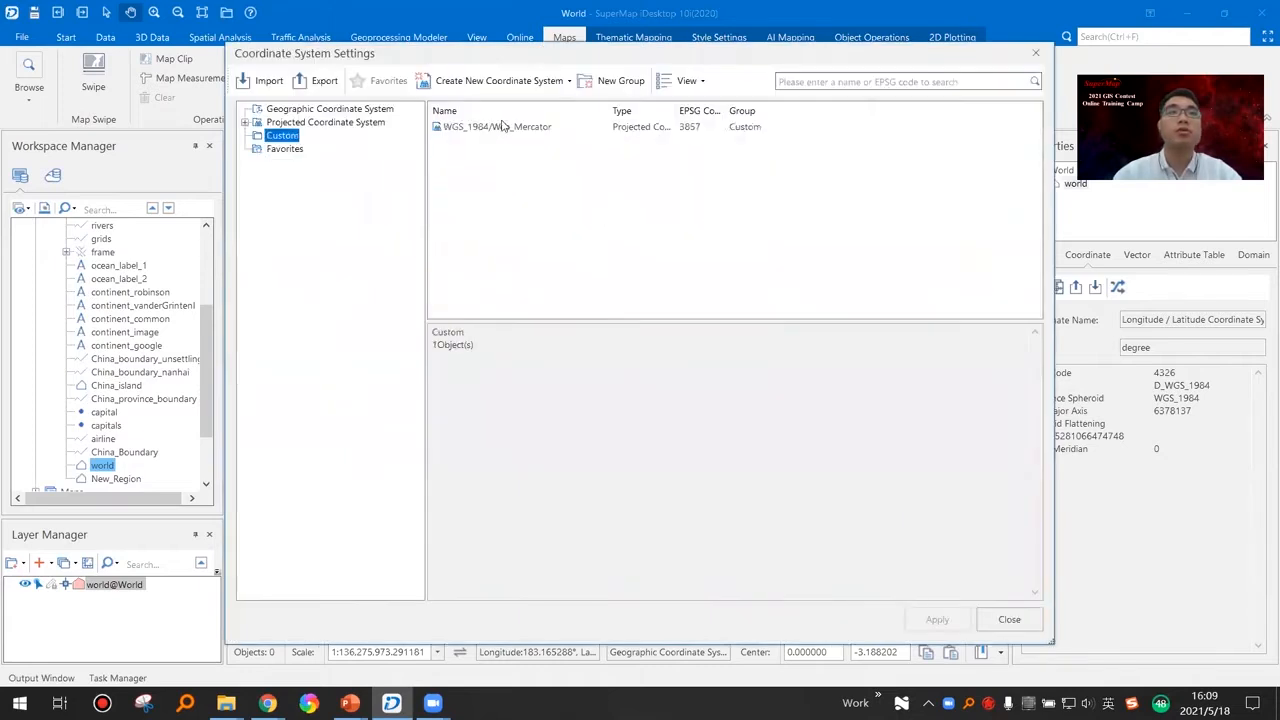
click(490, 126)
click(937, 619)
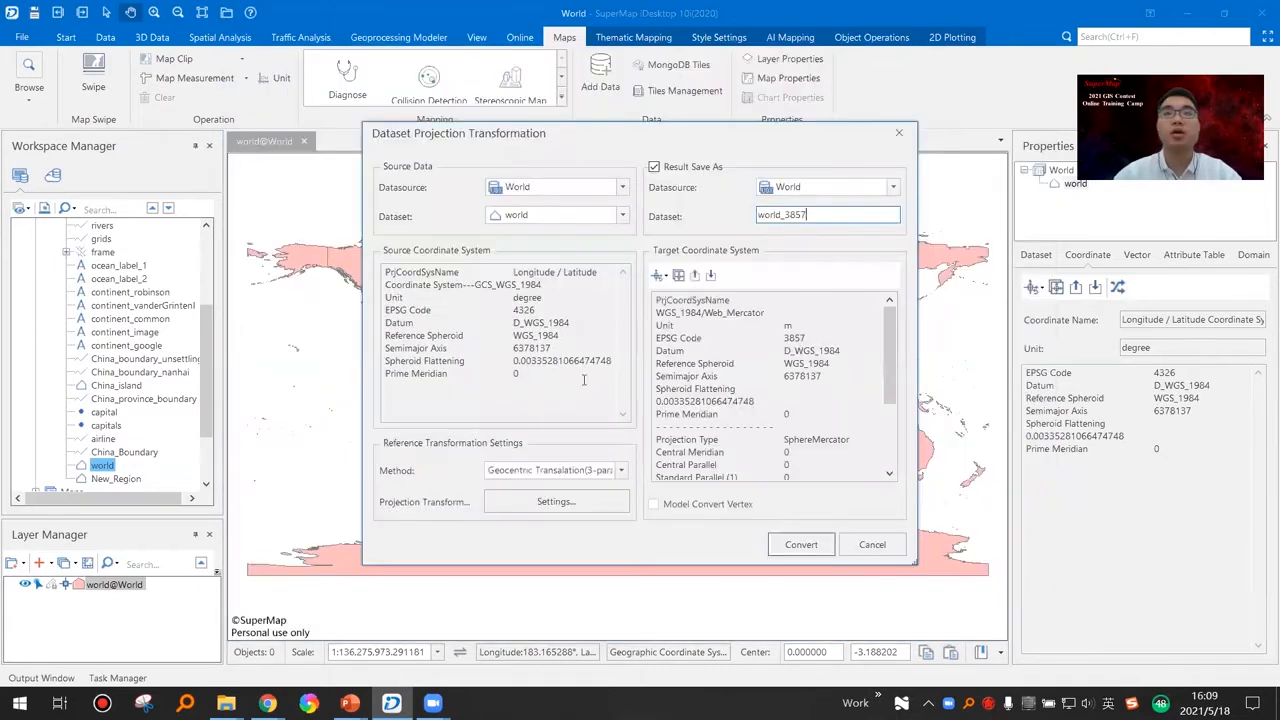
Review the available reference transformation methods and the parameter settings of Geocentric Transalation(3-para), keeping them as they are.
click(621, 472)
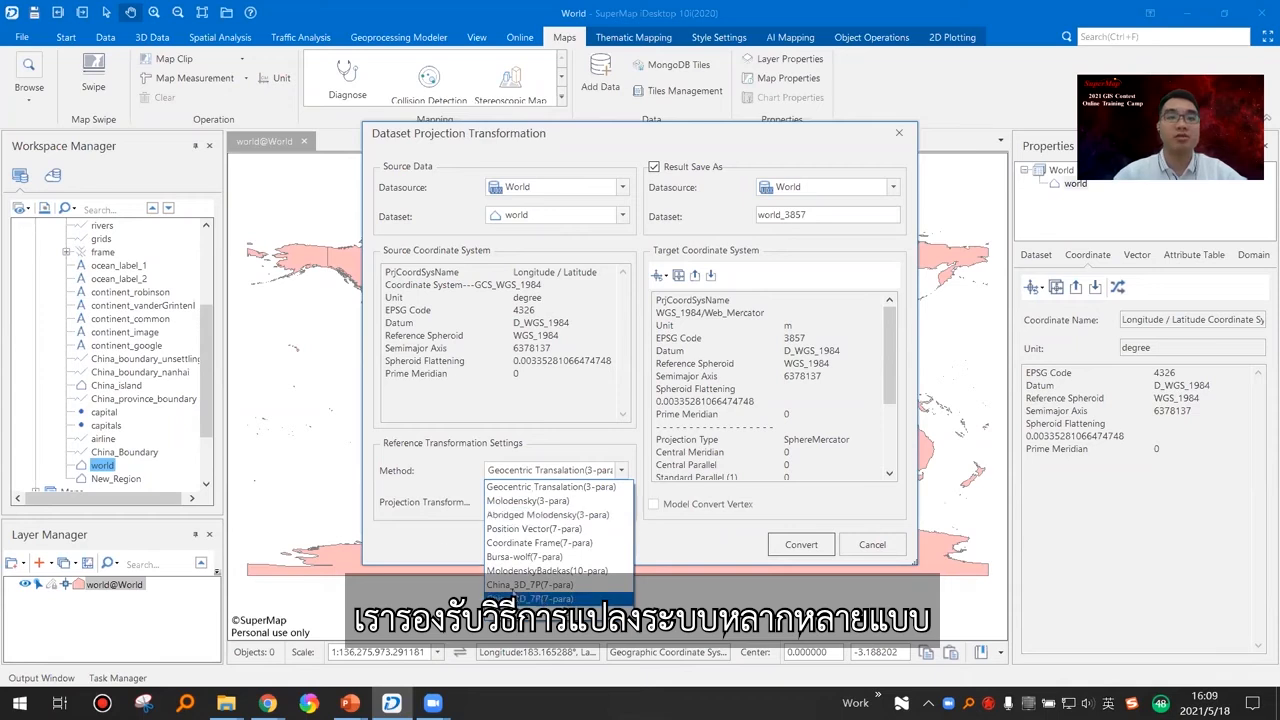
click(441, 531)
click(591, 509)
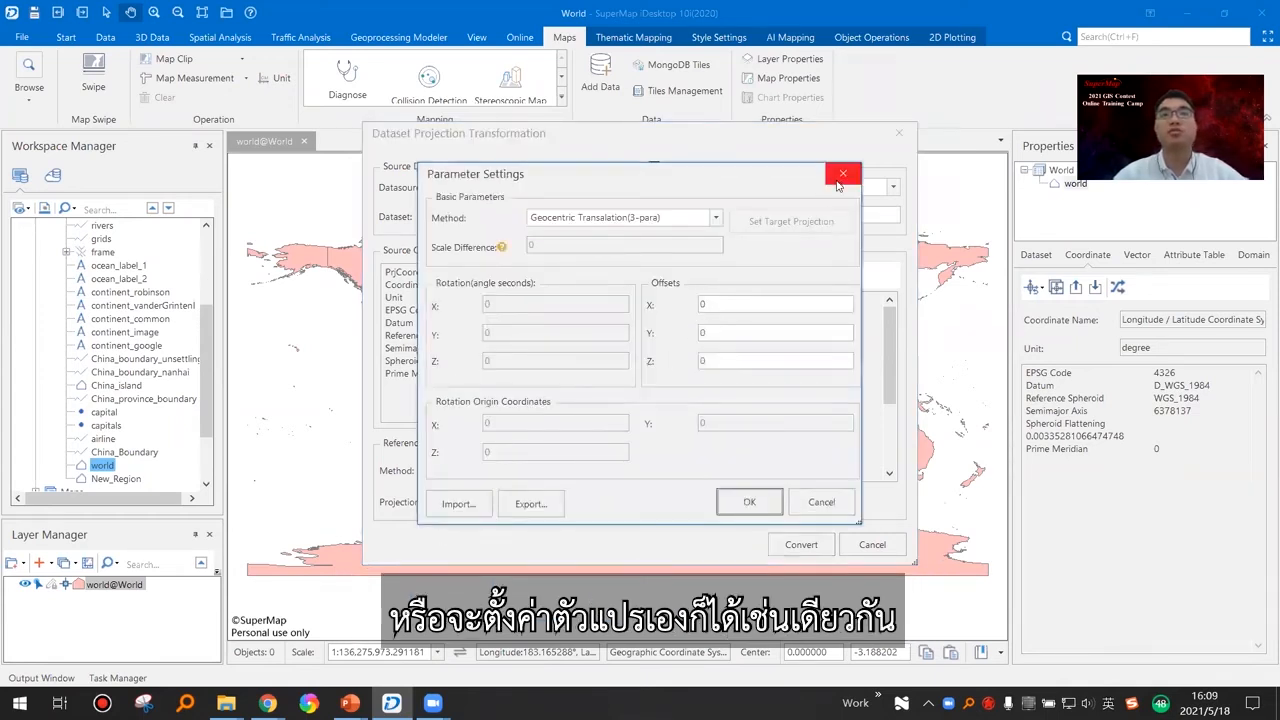
click(749, 501)
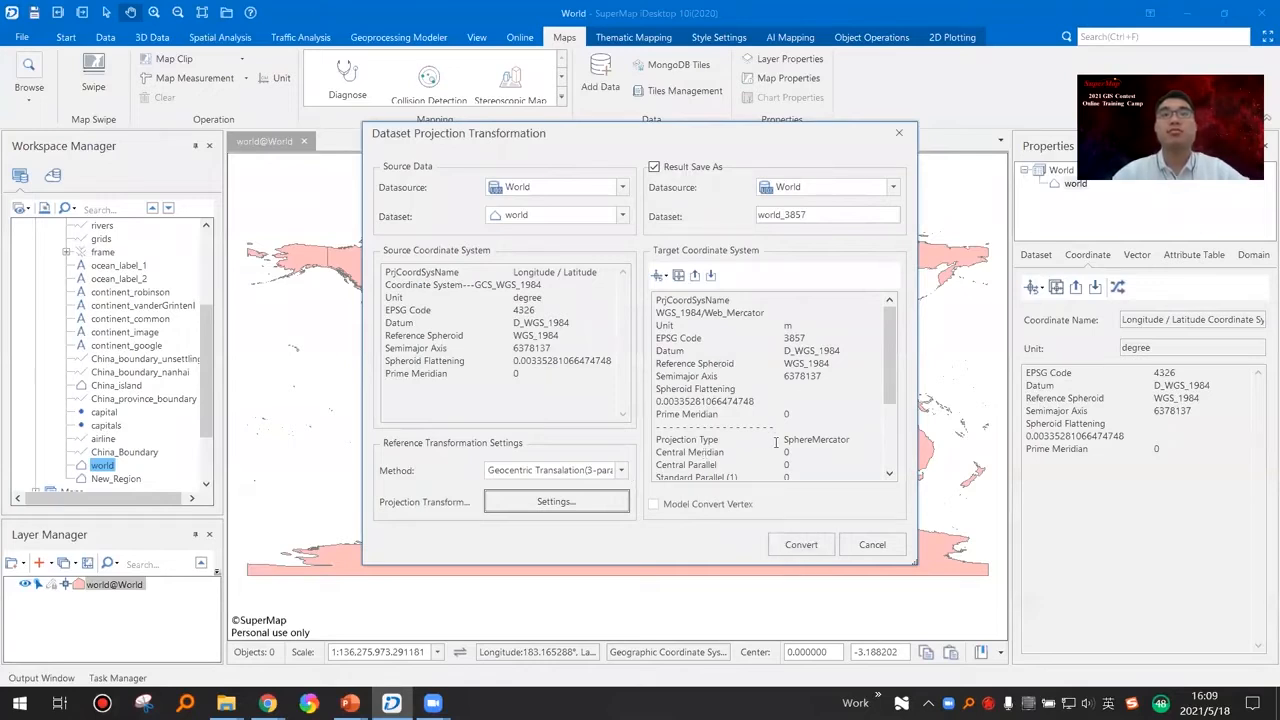
Run the projection conversion and add the resulting world_3857 dataset to a new map.
click(801, 549)
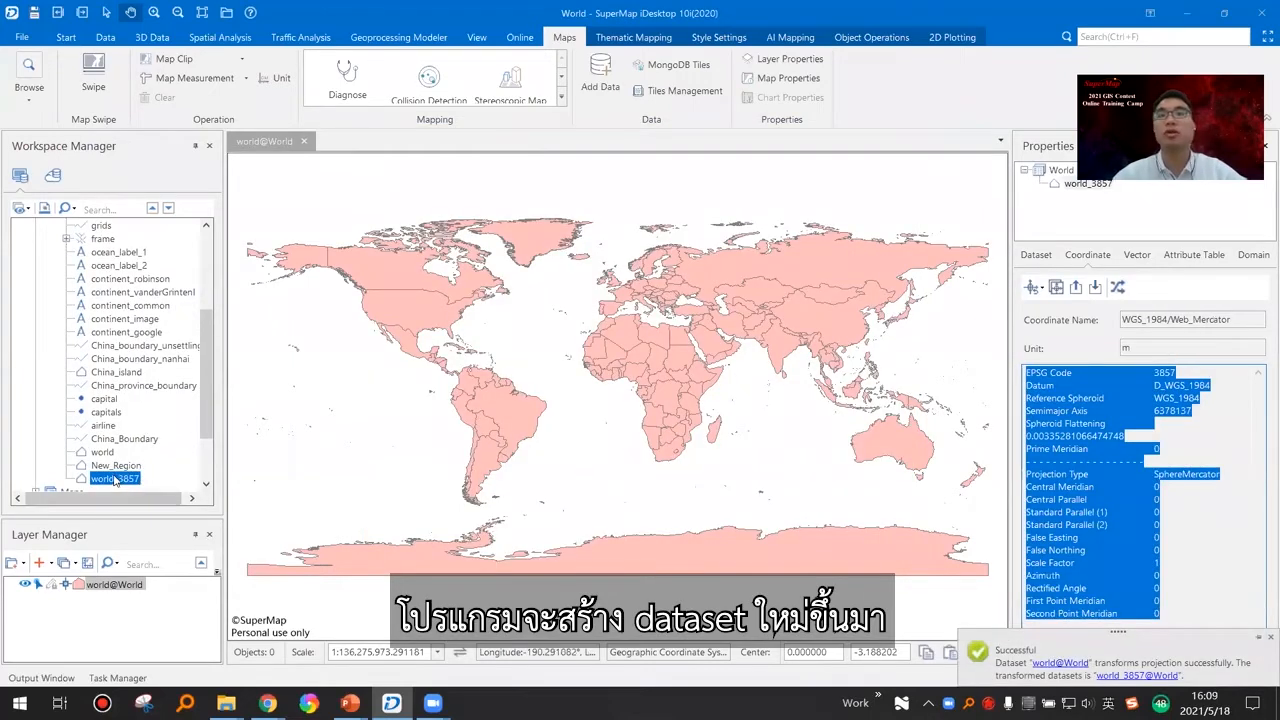
right_click(120, 479)
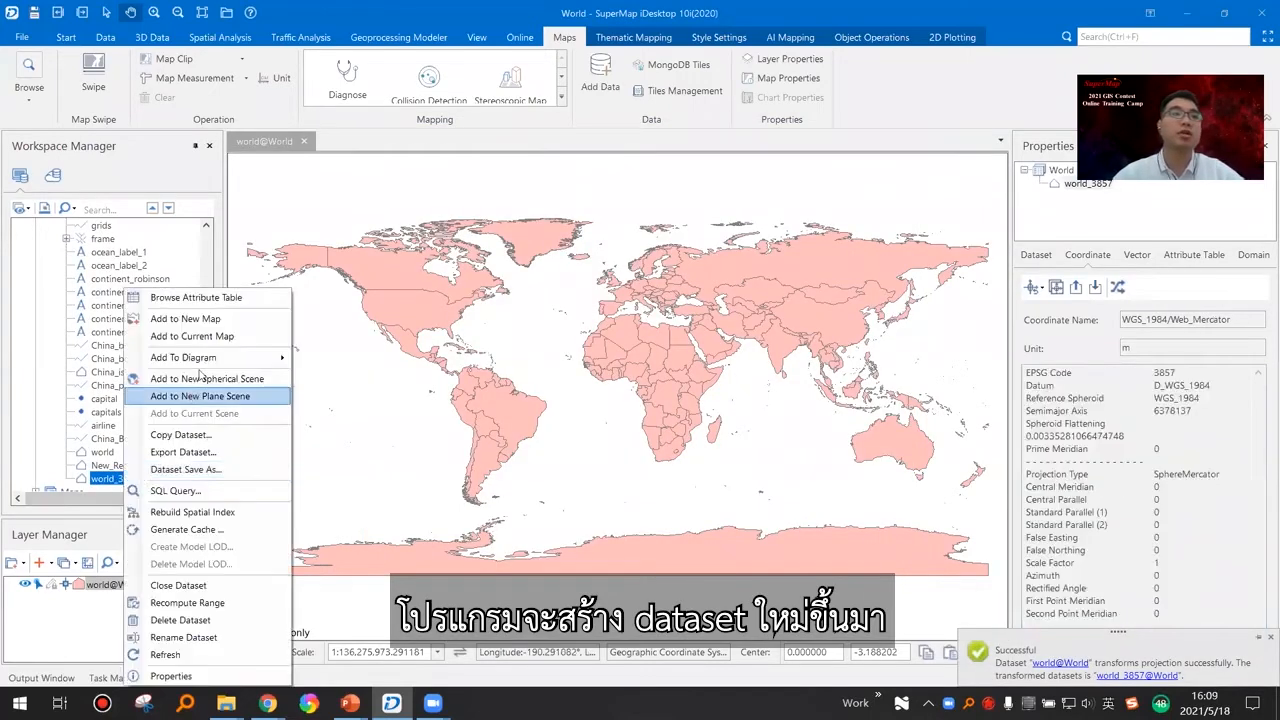
click(210, 316)
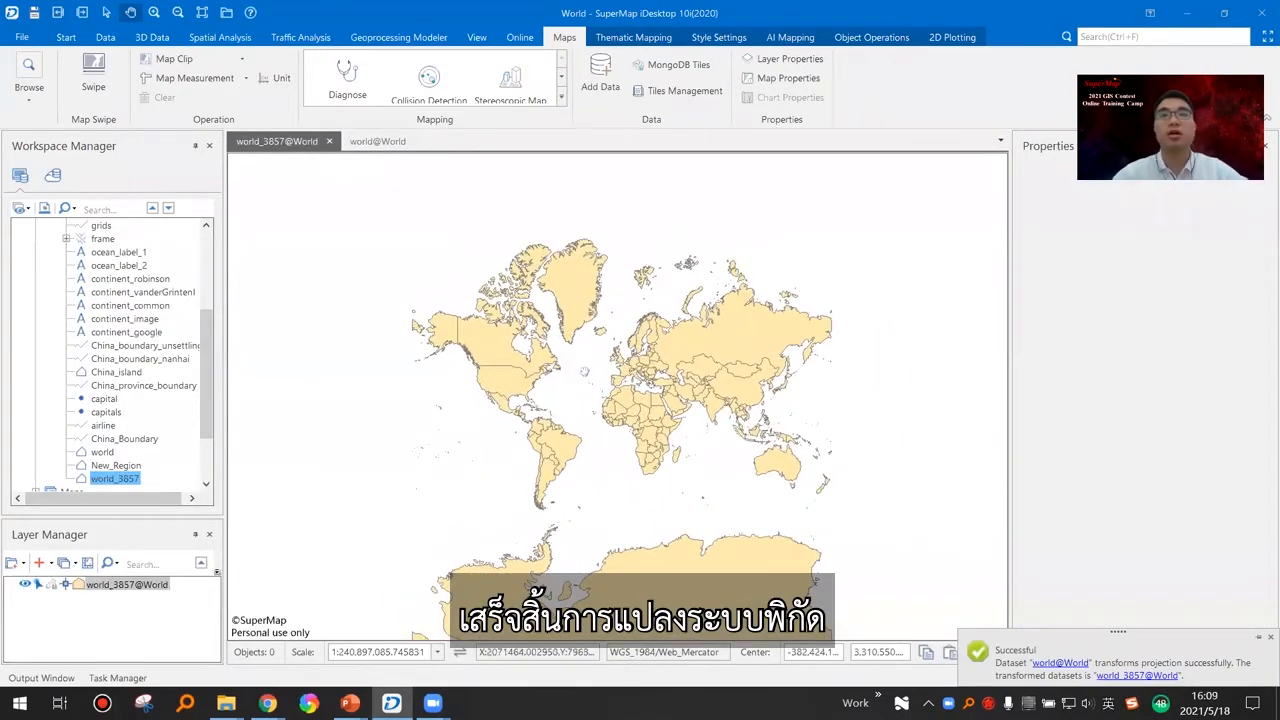
scroll(578, 372, up, 1)
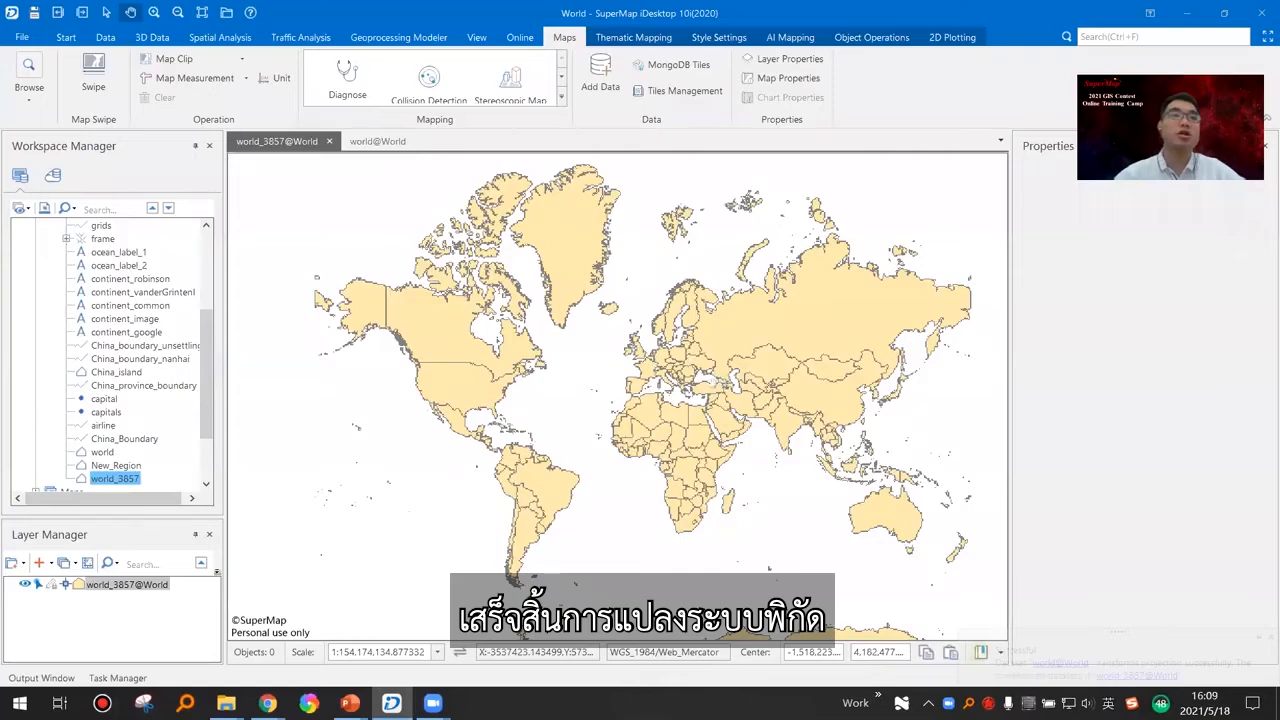
Switch to the PowerPoint presentation and go through the coordinate system slides up to Dynamic Projection.
mouse_move(350, 703)
click(522, 640)
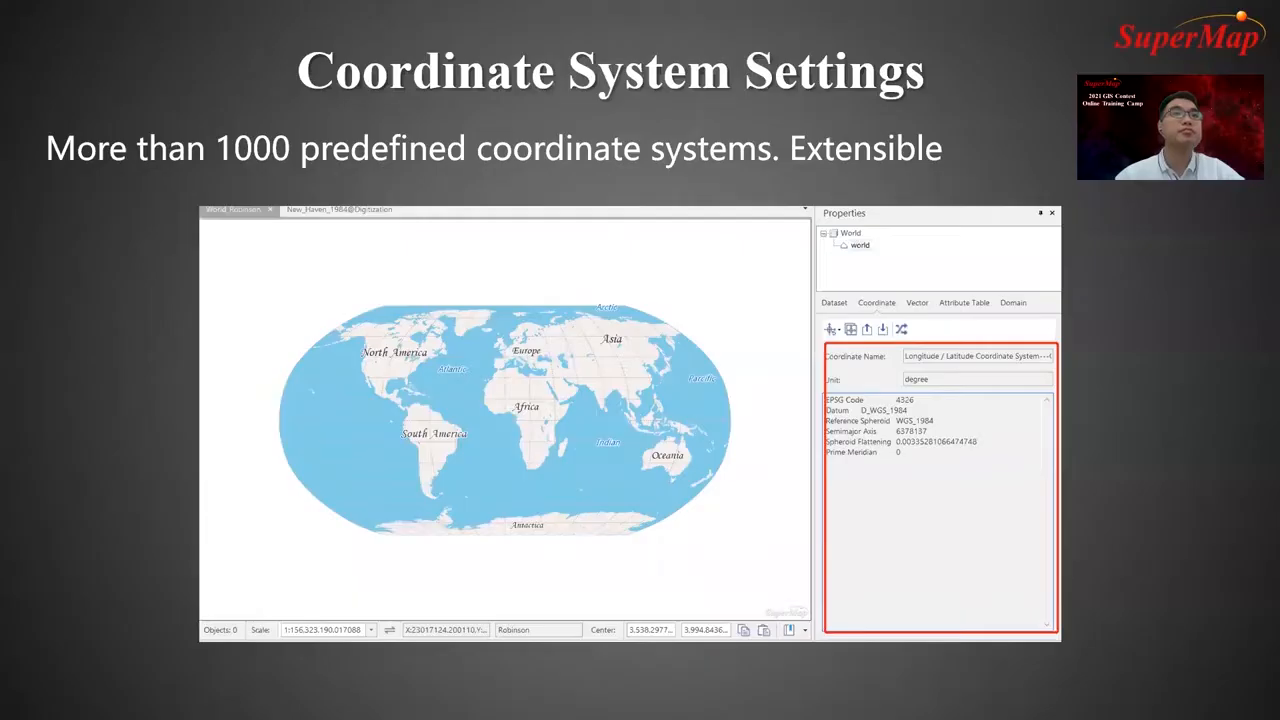
click(545, 419)
click(545, 419)
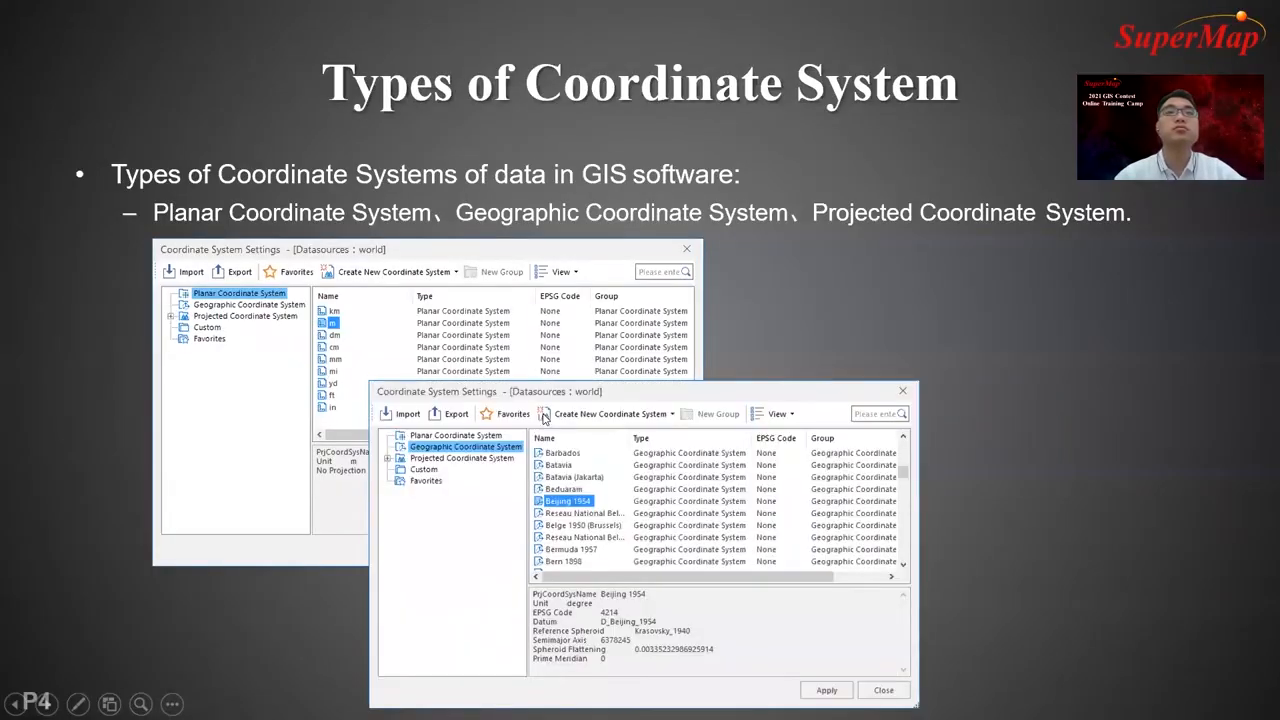
click(545, 419)
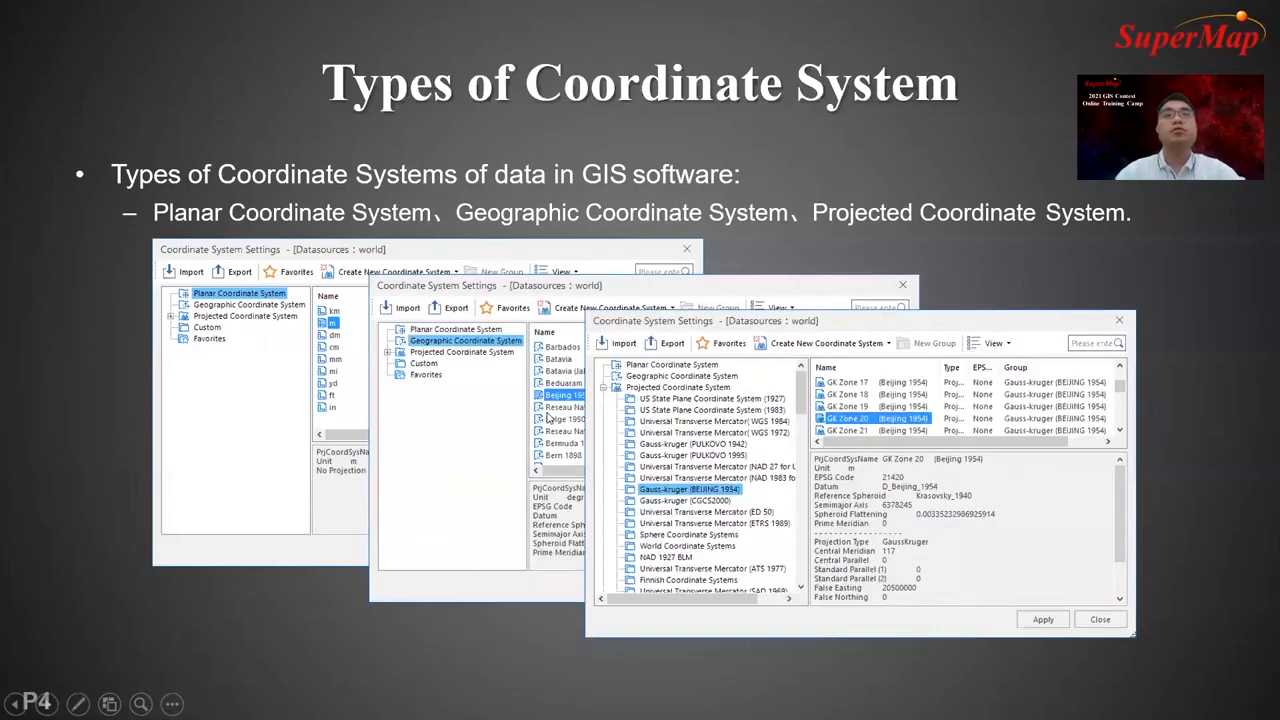
key(Escape)
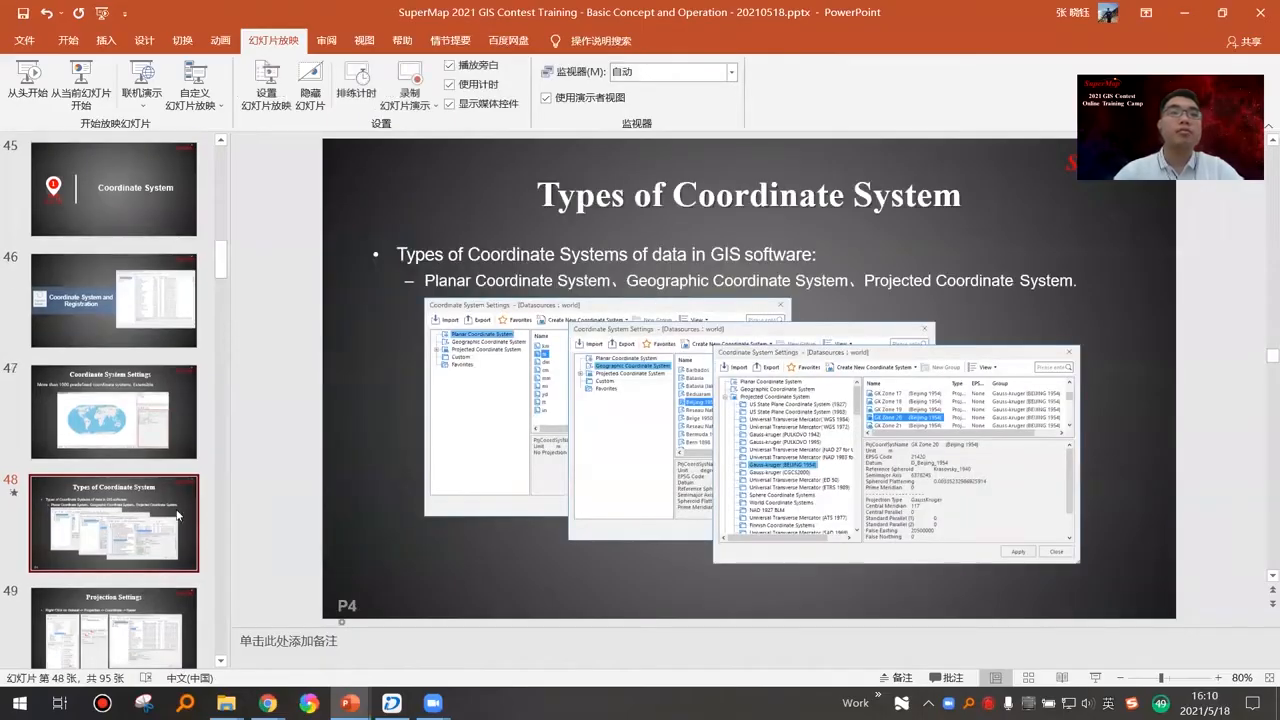
scroll(303, 482, down, 1)
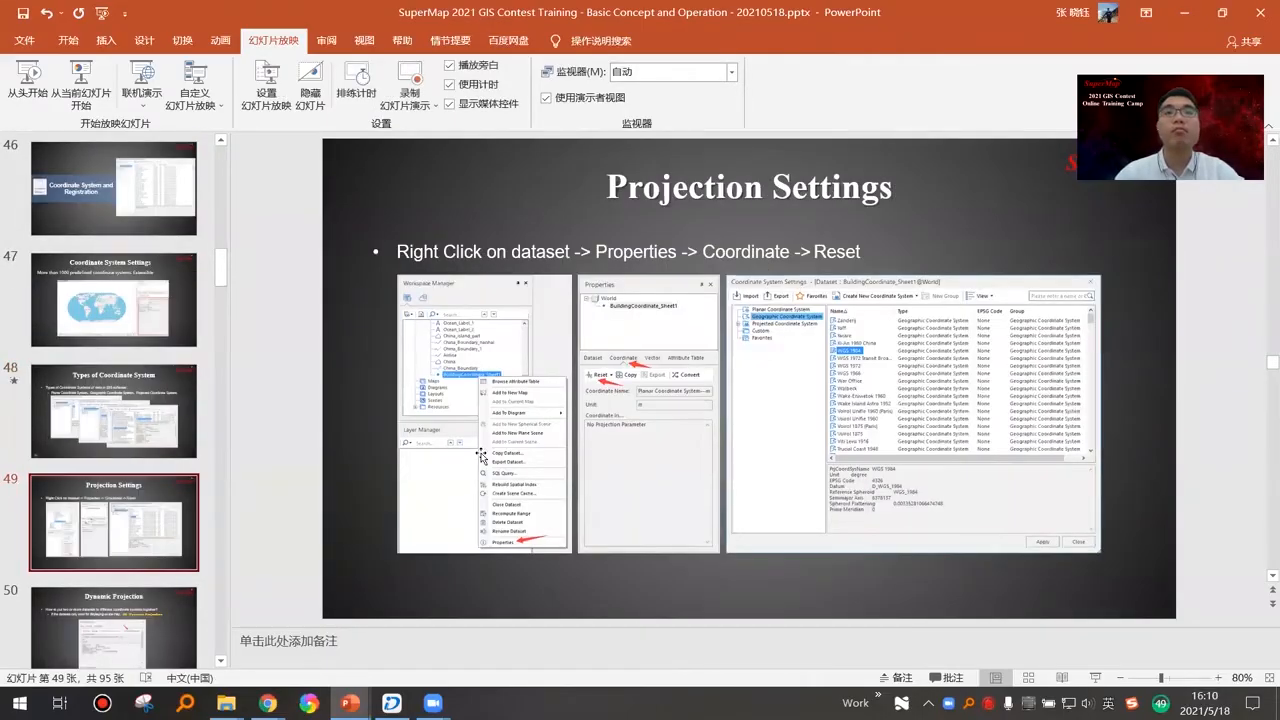
scroll(240, 516, down, 1)
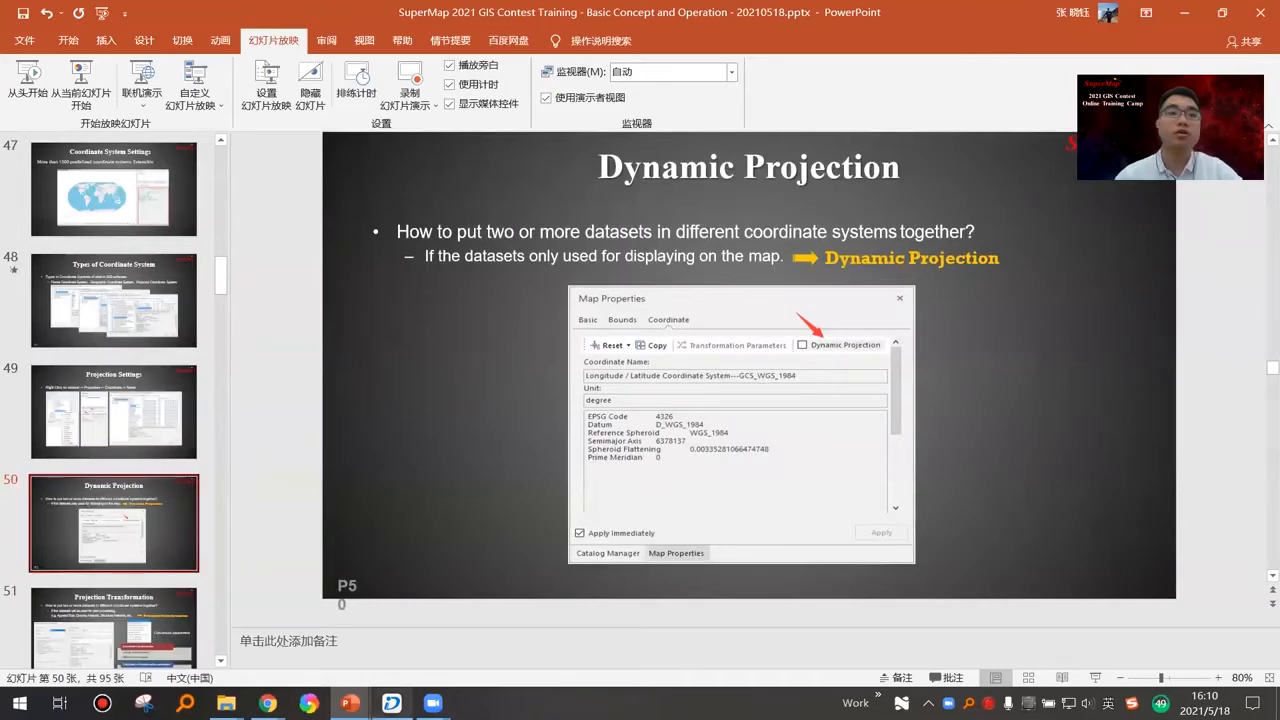
Switch back to SuperMap iDesktop and close the world@World map, leaving the world_3857 map open.
click(391, 703)
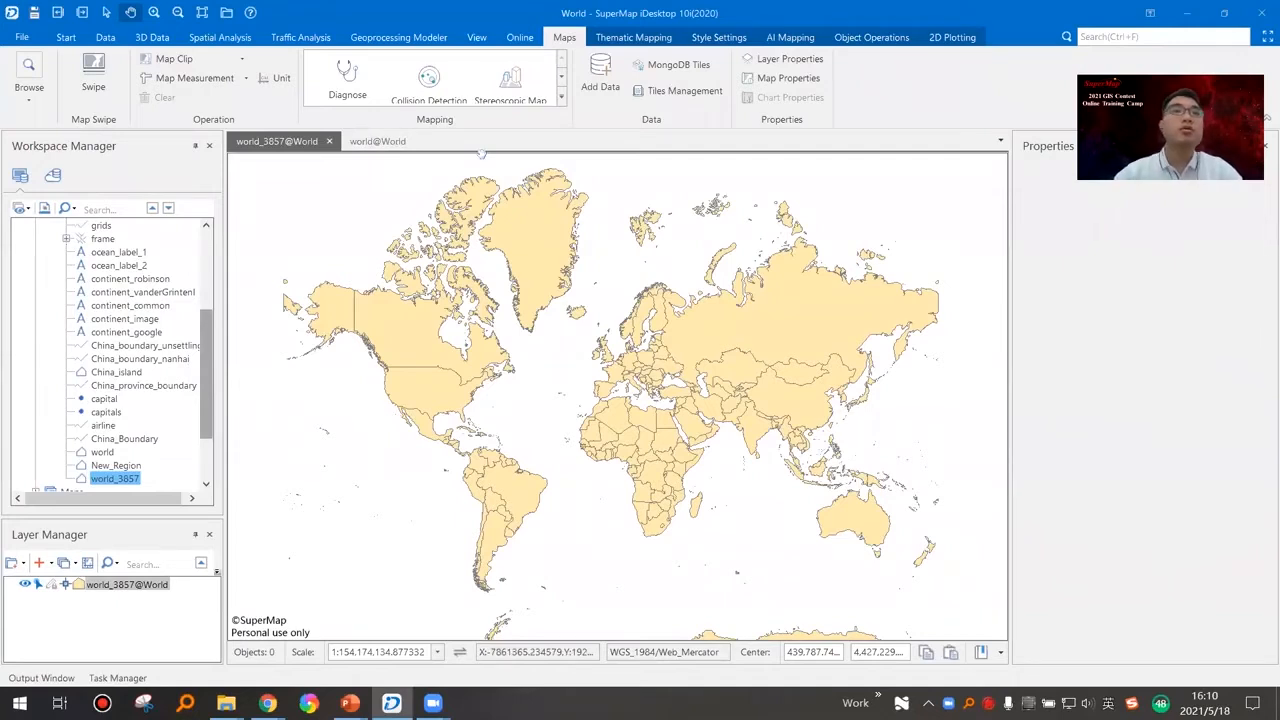
click(377, 141)
click(417, 141)
click(658, 404)
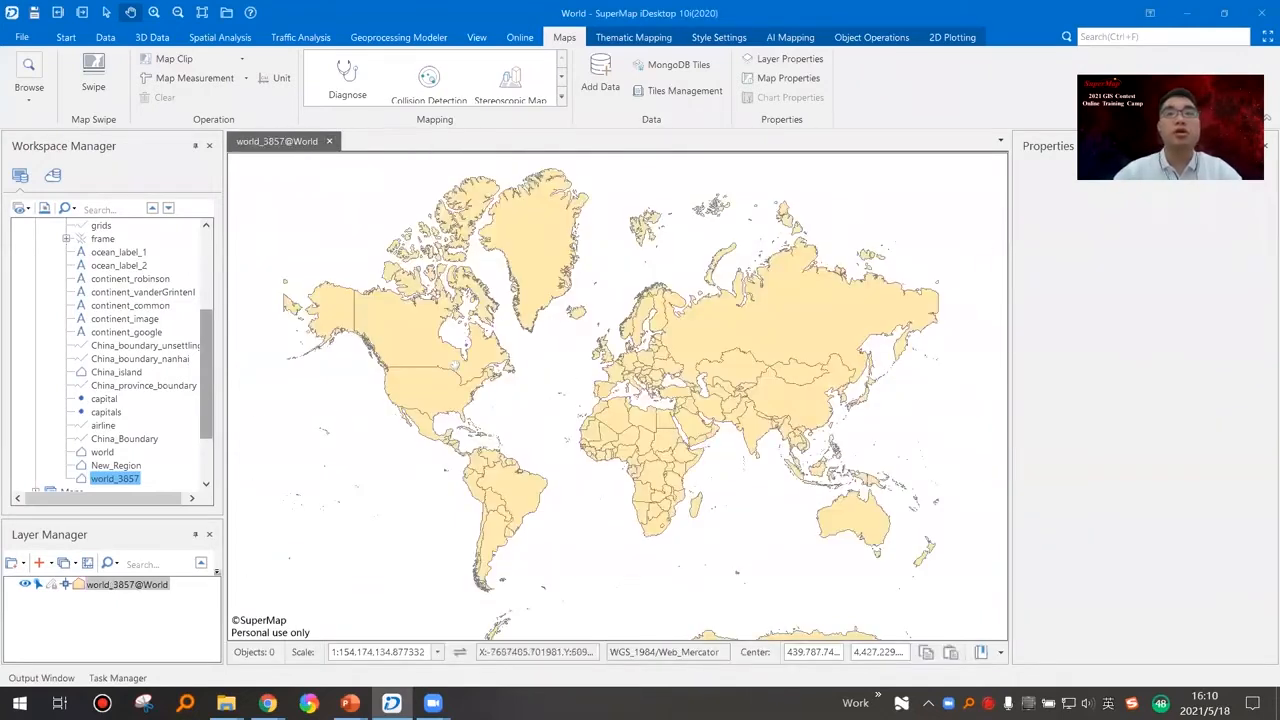
Delete the New_Region dataset from the World datasource.
click(115, 466)
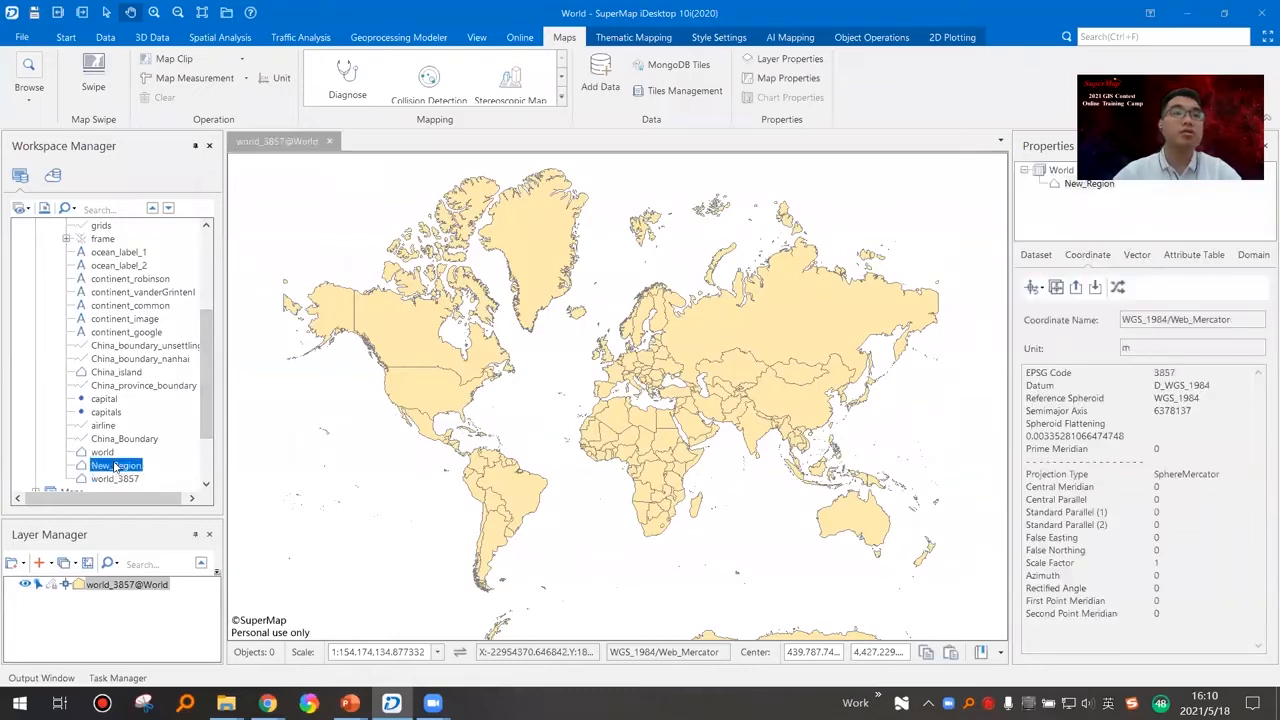
key(Delete)
Compare the coordinate properties of the world and world_3857 datasets.
click(110, 466)
click(104, 455)
click(106, 465)
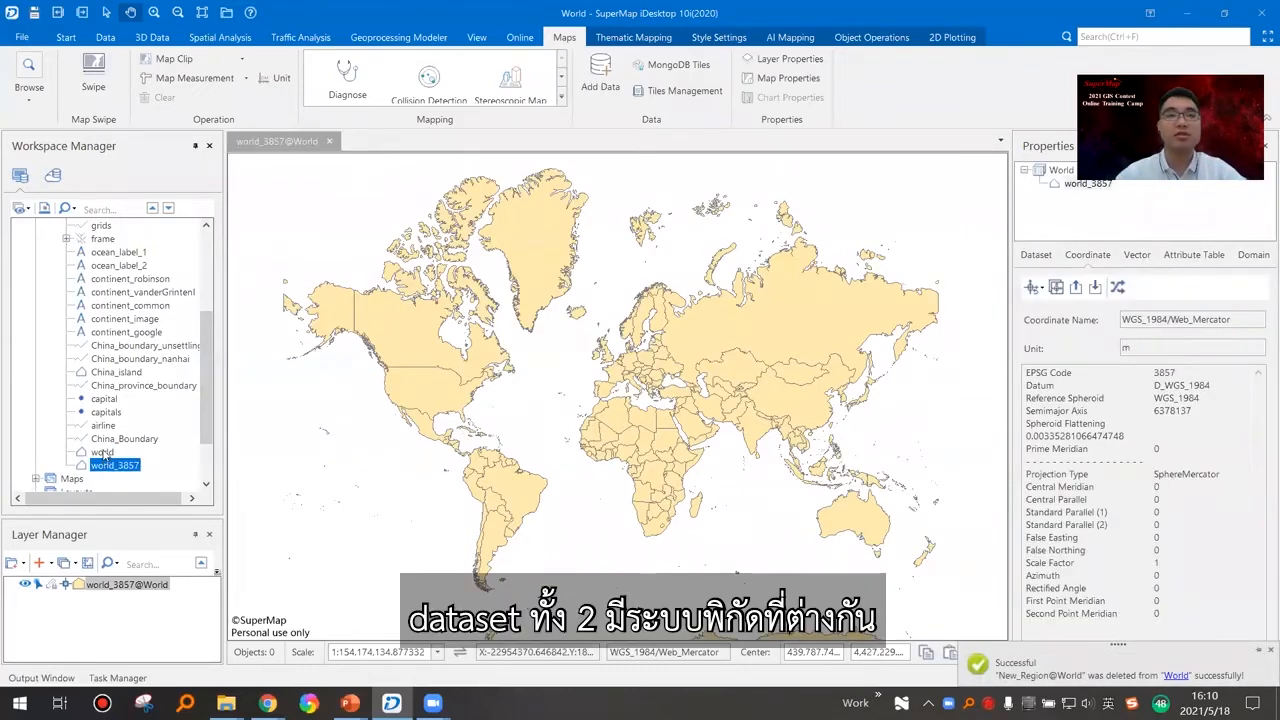
click(104, 455)
click(107, 466)
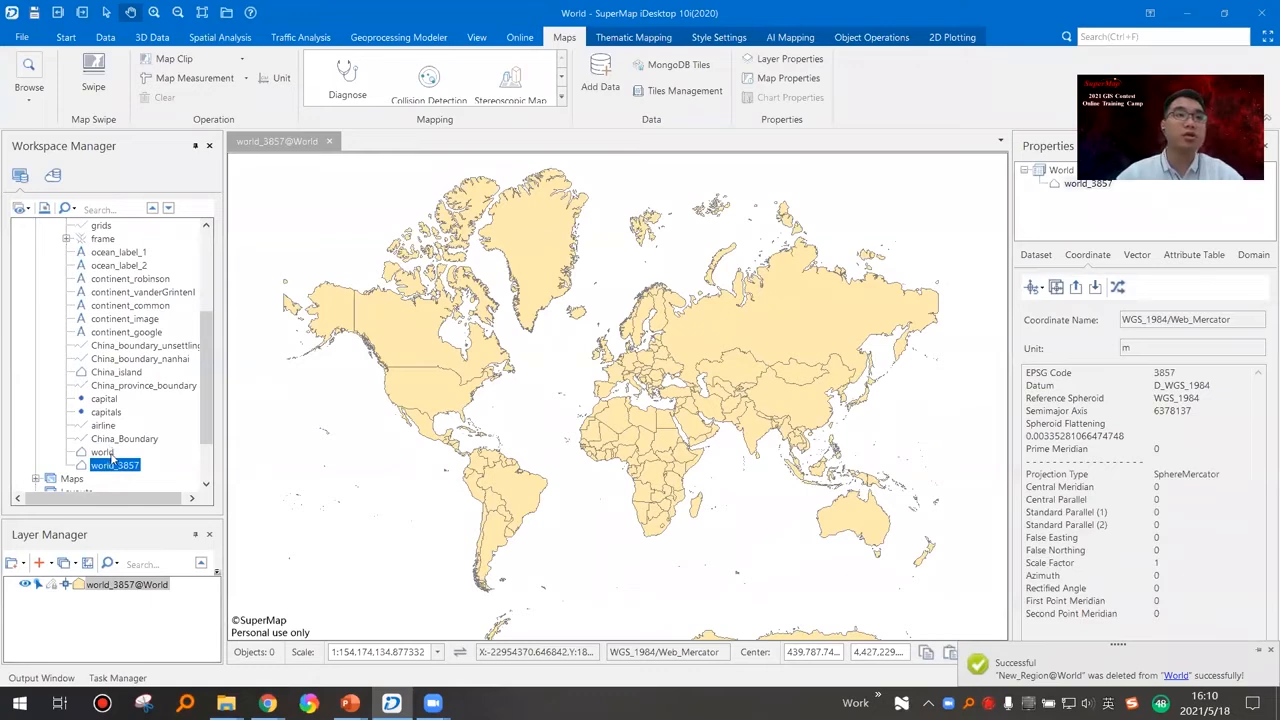
Overlay the world dataset on the world_3857 map with dynamic projection, and close that map.
click(103, 453)
drag(110, 456, 629, 454)
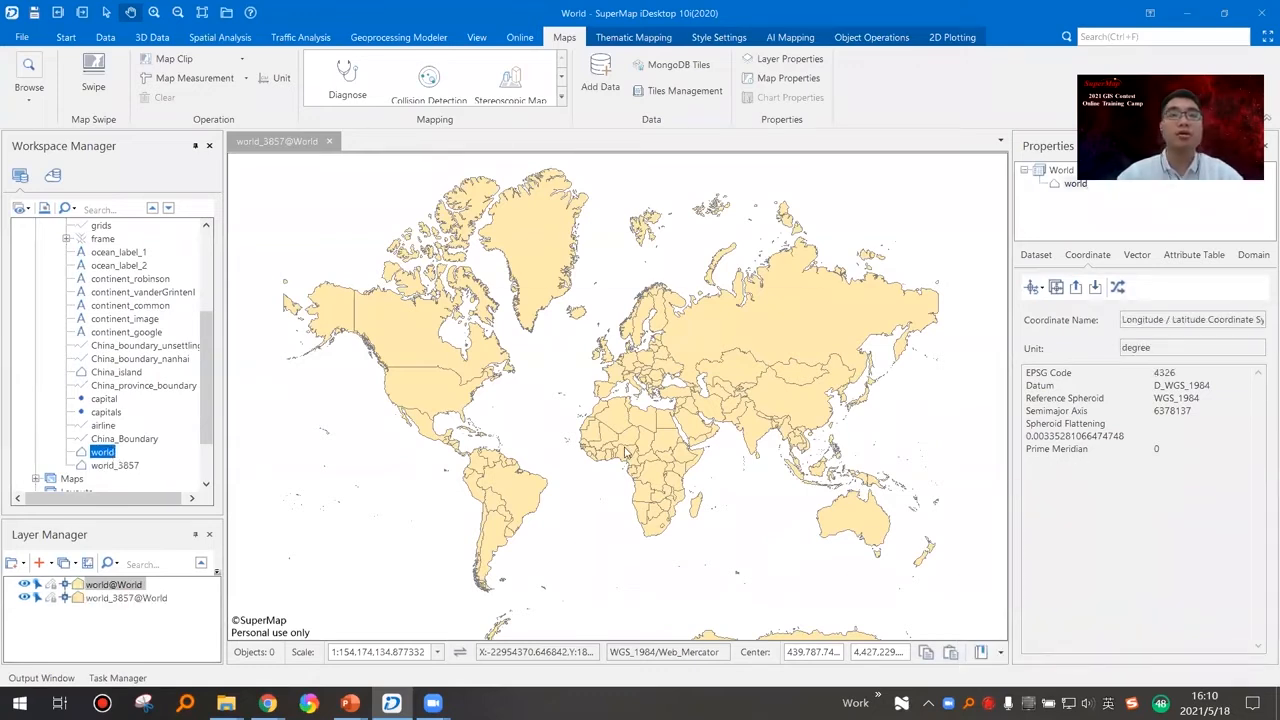
click(672, 430)
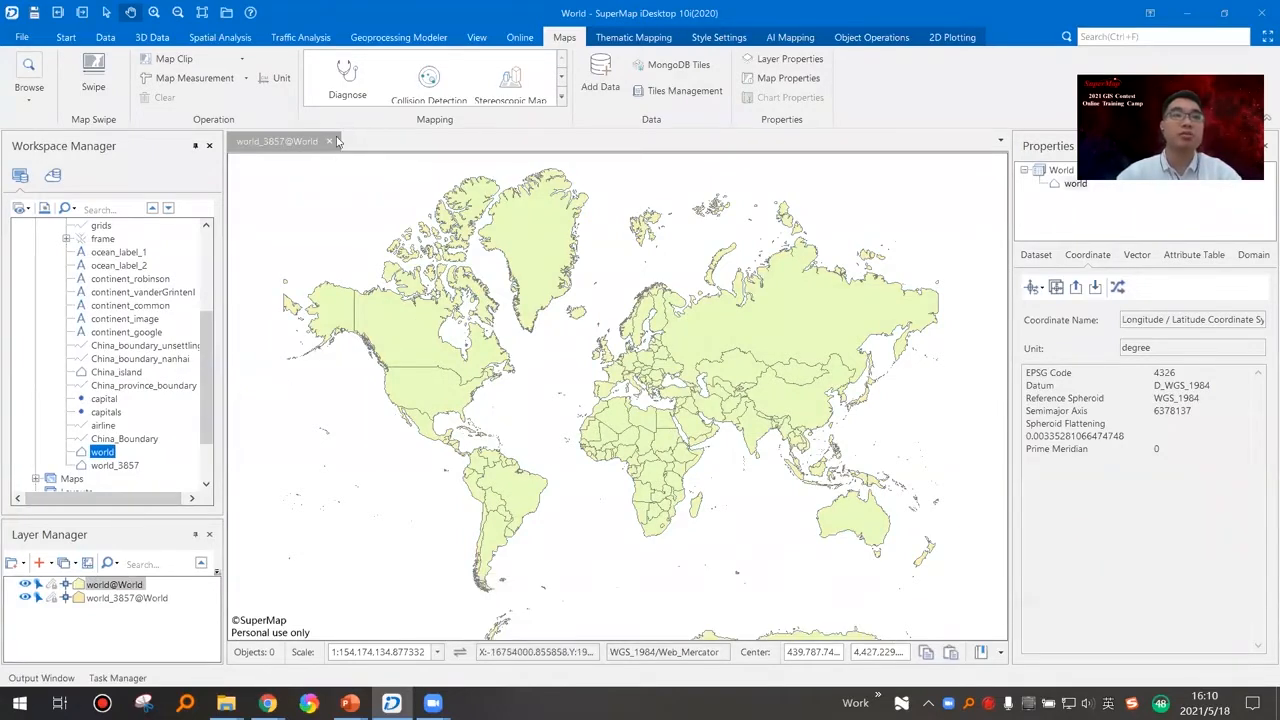
click(329, 141)
click(671, 403)
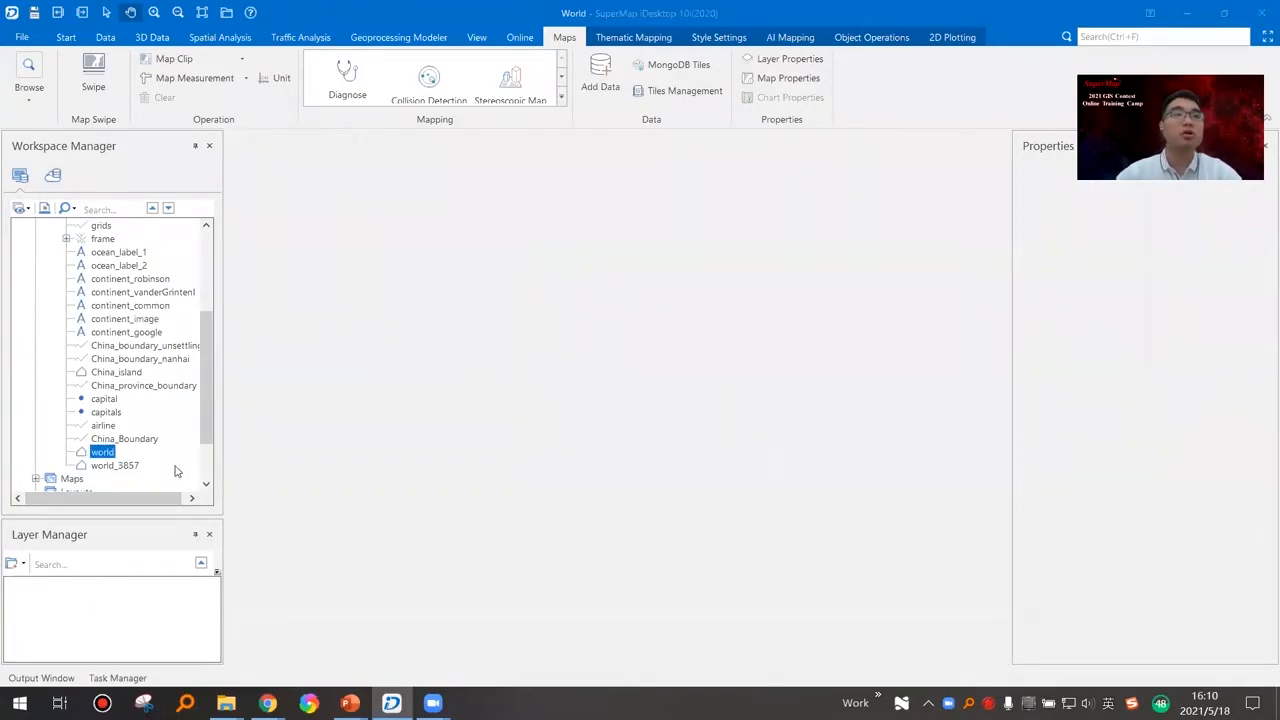
Open world_3857 in a new map and check the EPSG code of the world dataset.
drag(176, 471, 505, 466)
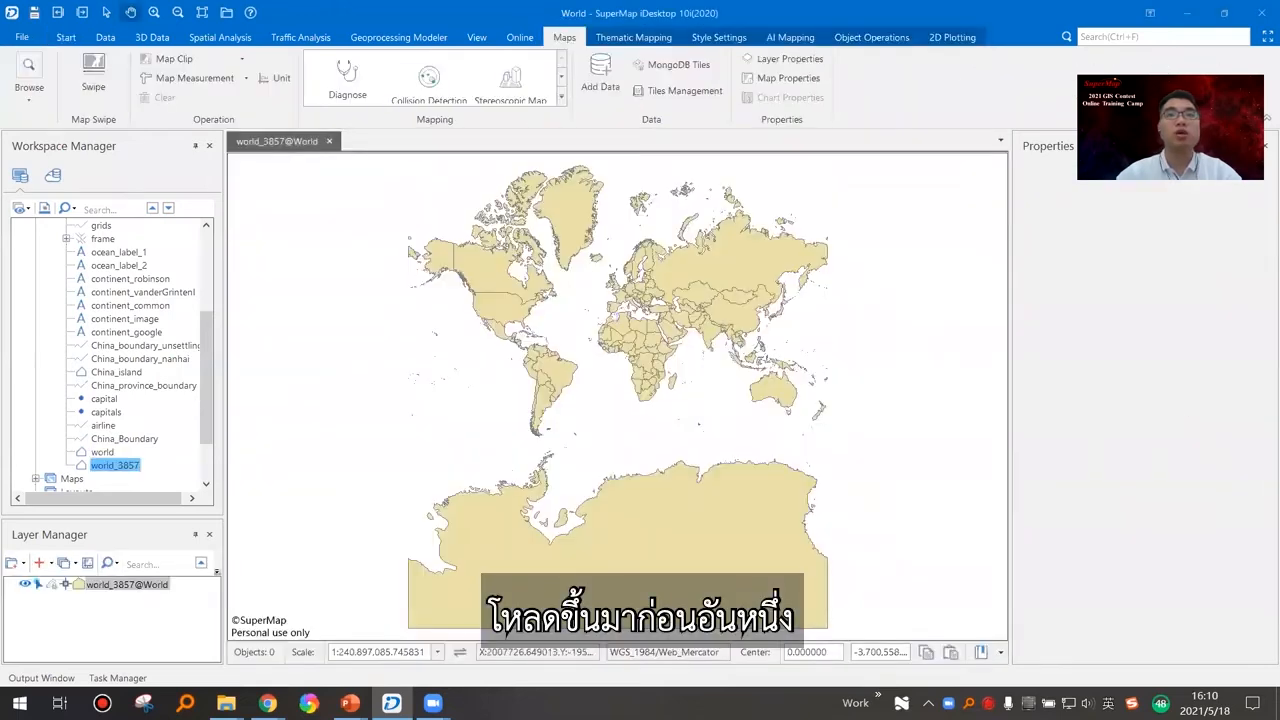
click(104, 453)
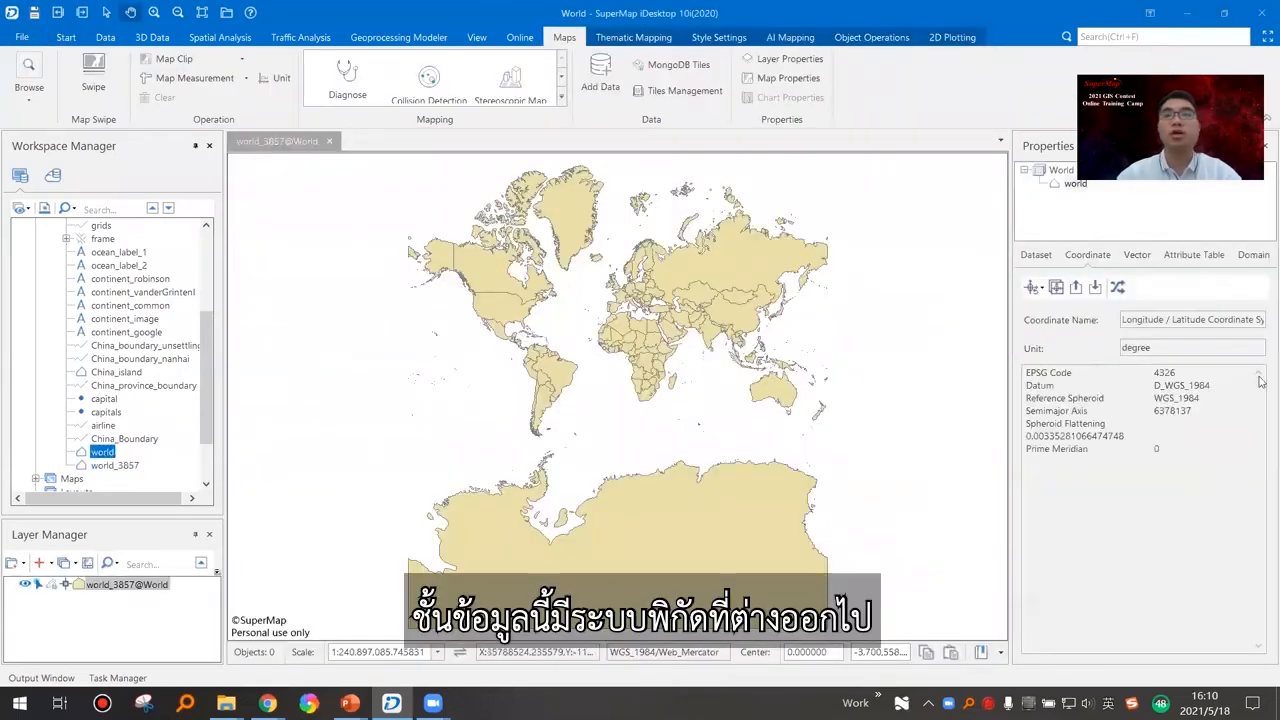
click(1152, 372)
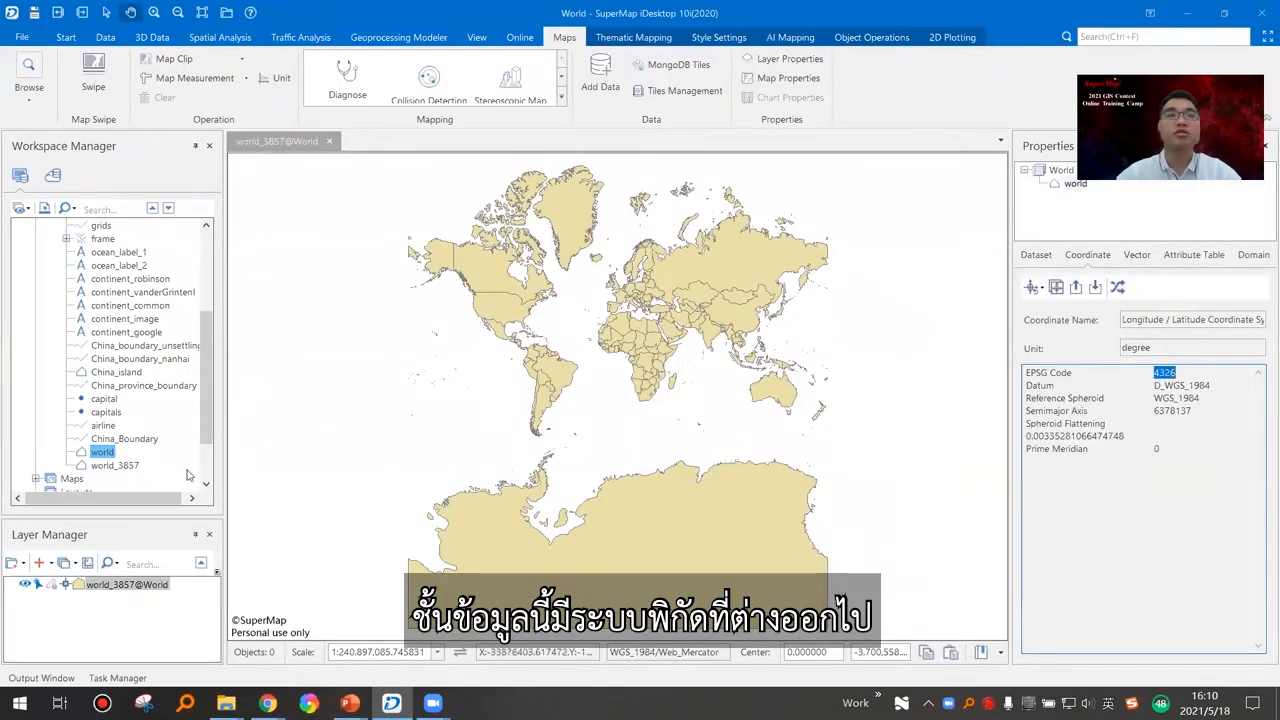
Add the world dataset to the current world_3857 map and turn on dynamic projection.
right_click(104, 453)
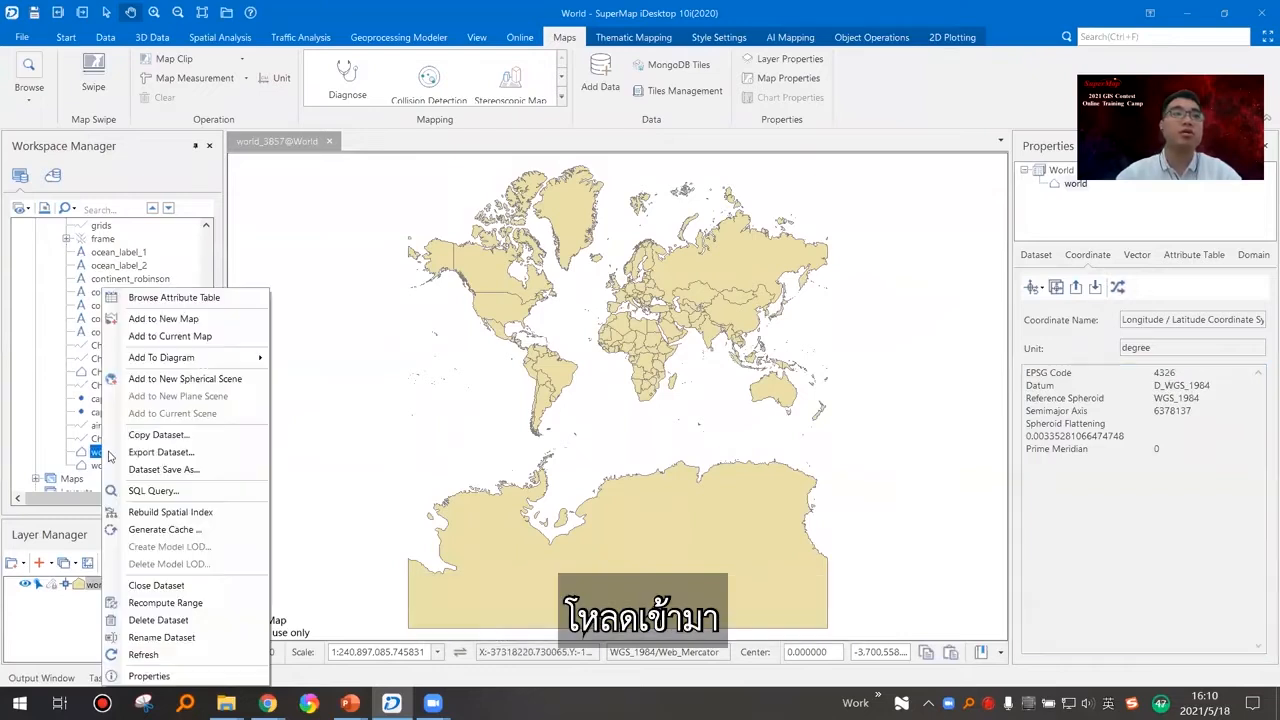
click(196, 332)
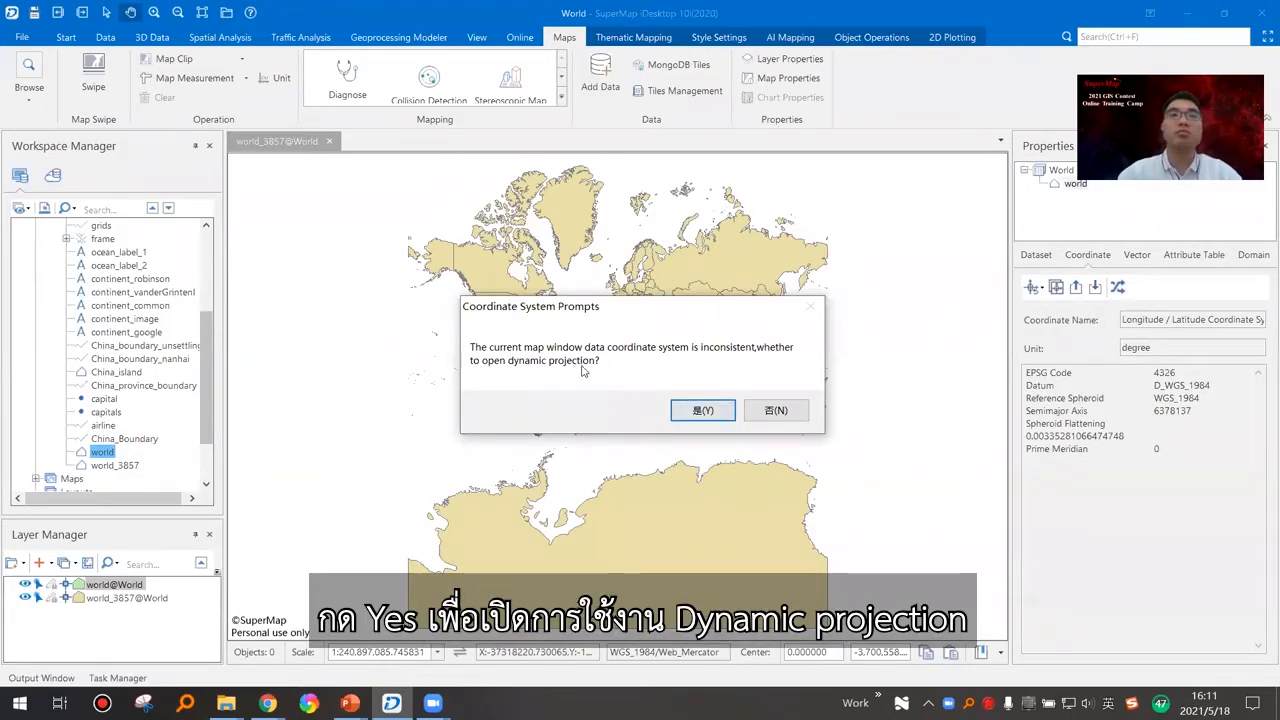
click(701, 414)
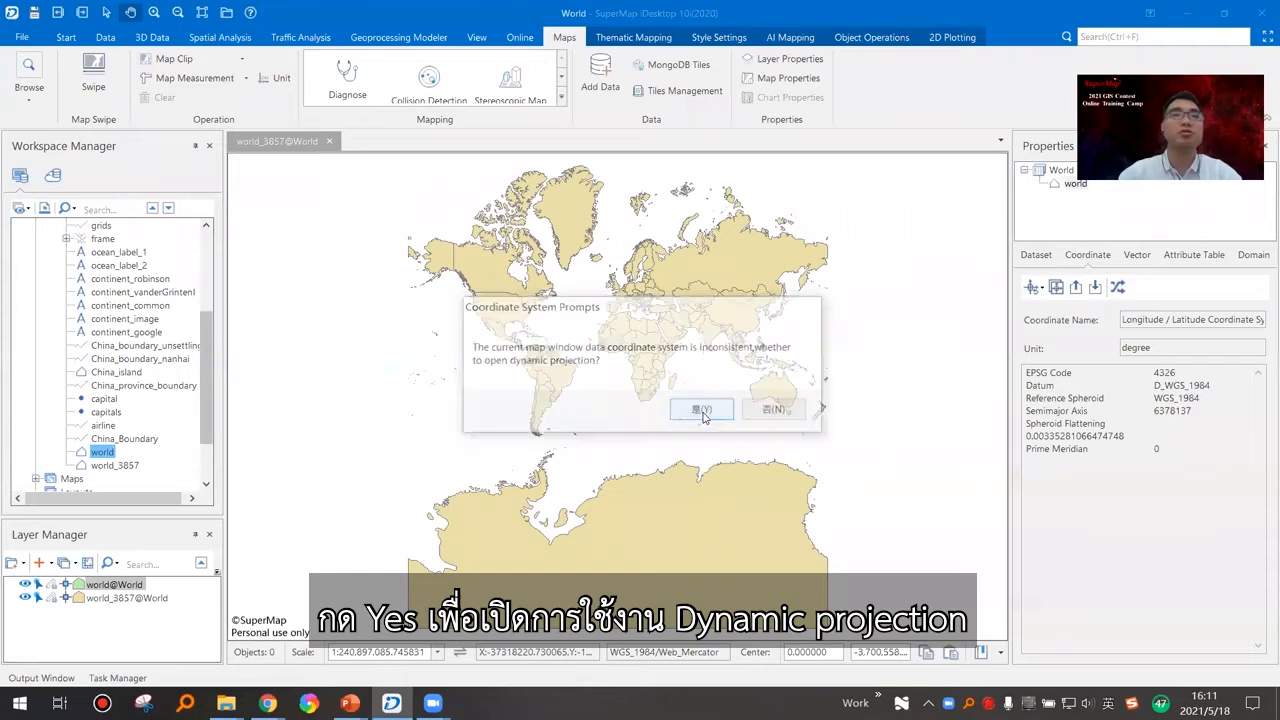
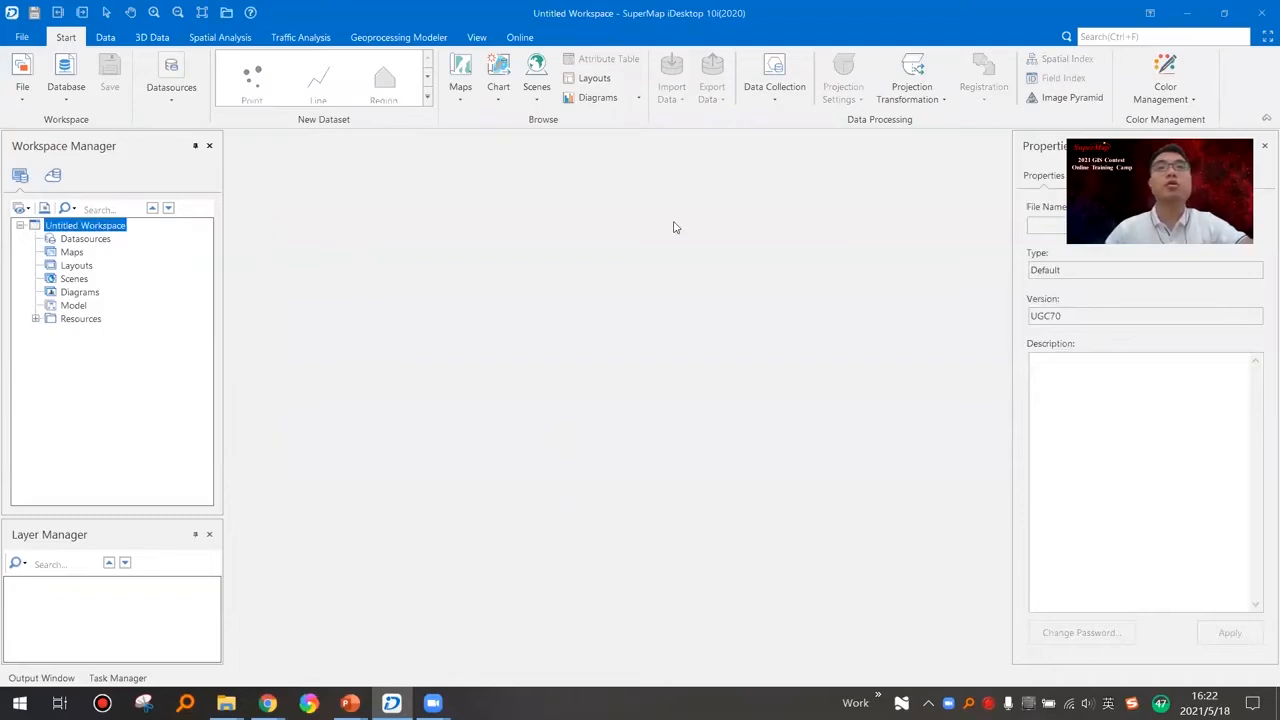
Open the Registration.smwu workspace from the 02_Registration sample folder.
click(415, 132)
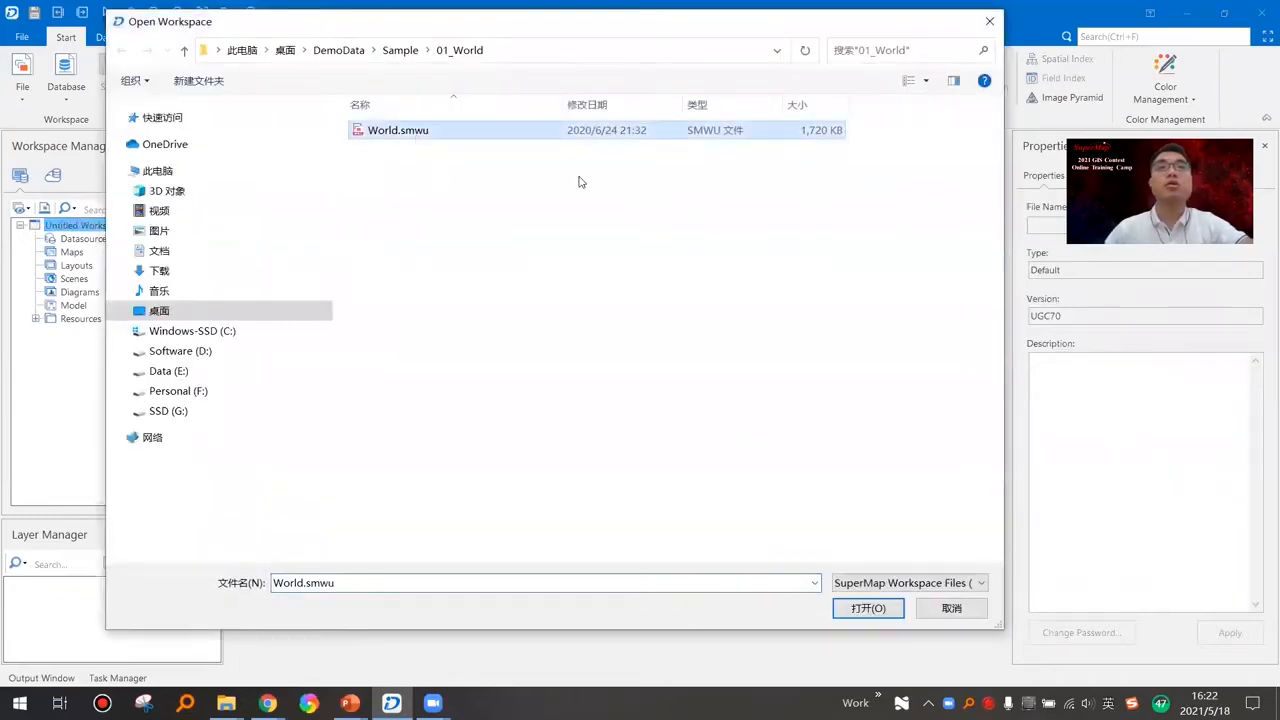
click(401, 52)
double_click(402, 152)
click(395, 150)
click(864, 608)
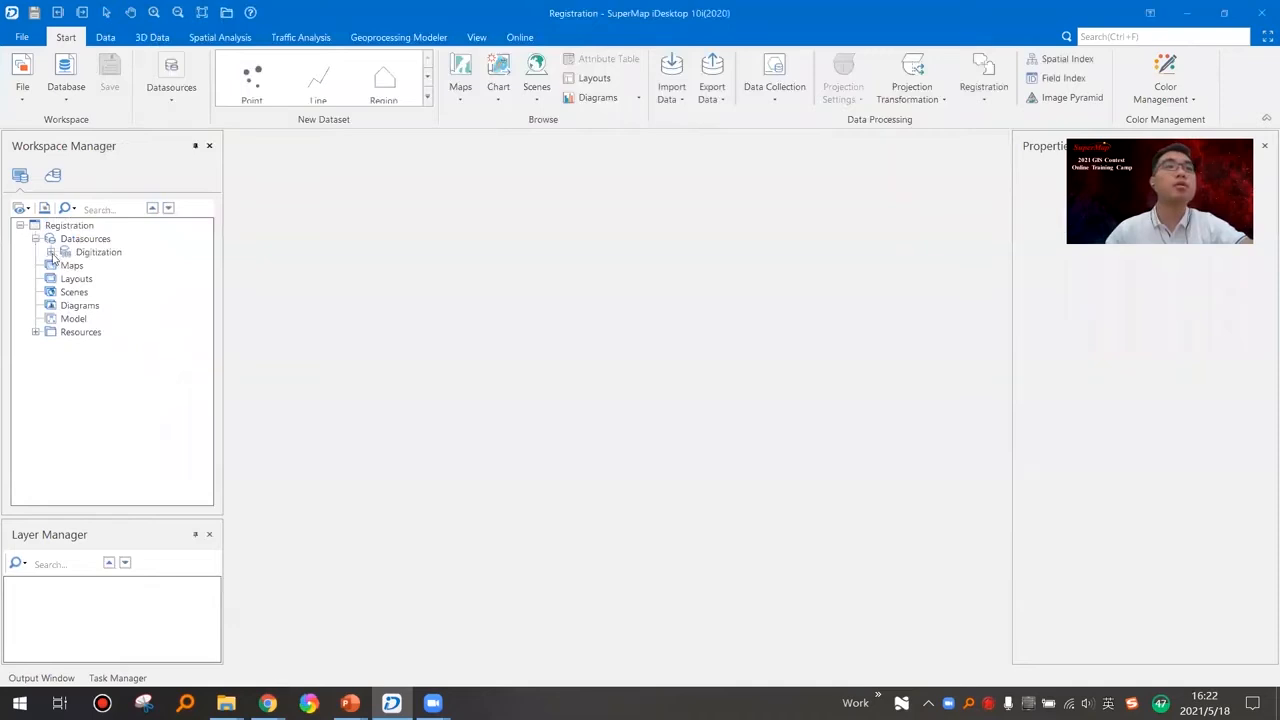
Delete the existing New_Haven_1984 dataset from the Digitization datasource.
click(112, 267)
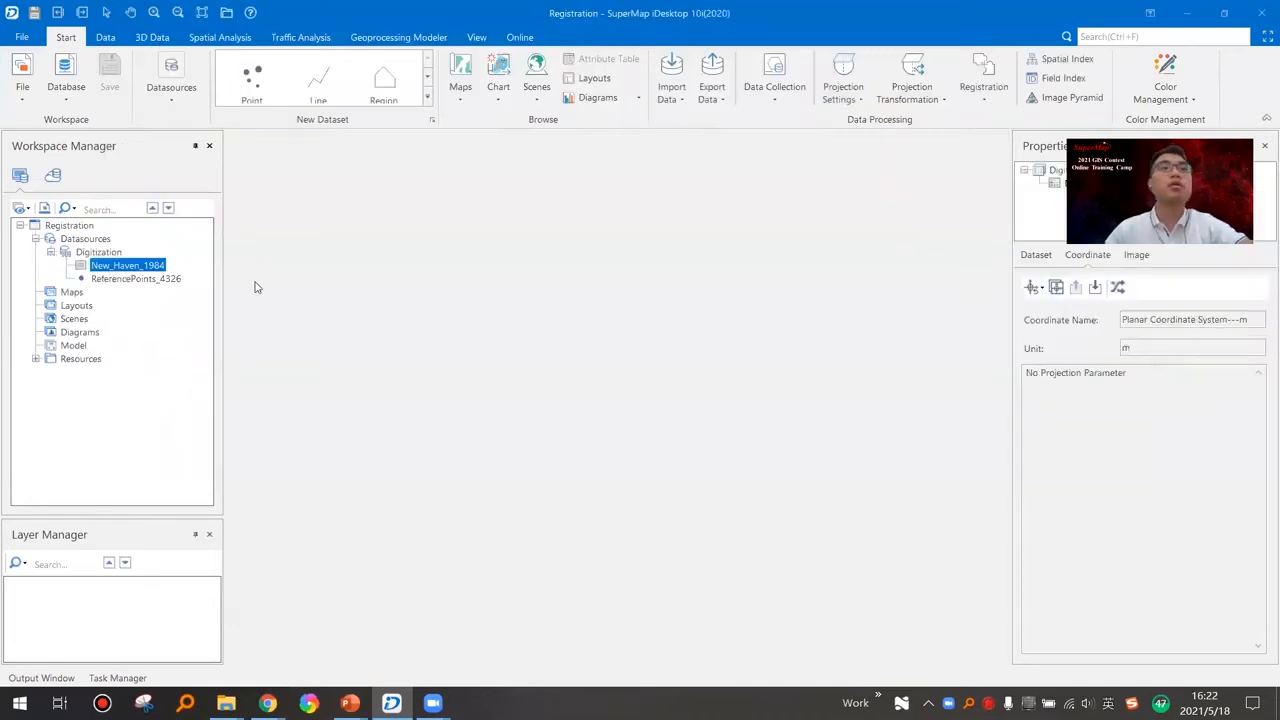
key(Delete)
key(Return)
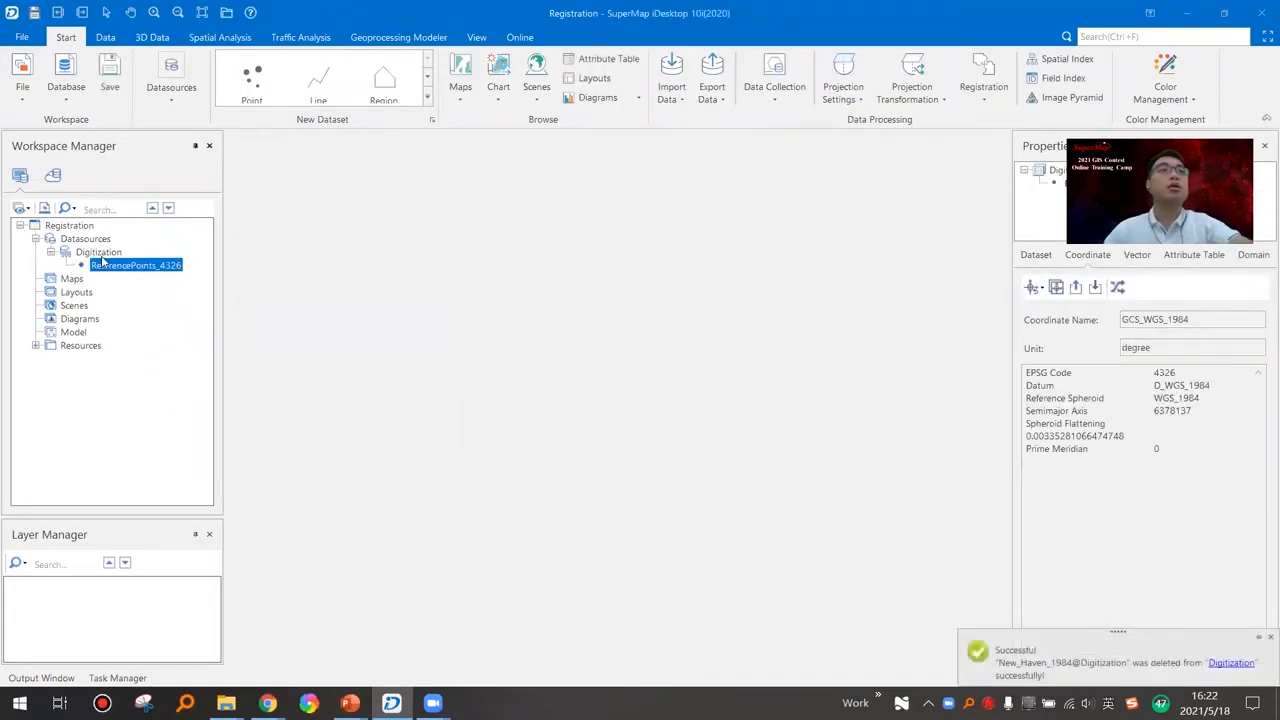
Open the ReferencePoints_4326 dataset in a map and check its coordinate system properties.
click(104, 254)
click(109, 265)
double_click(133, 267)
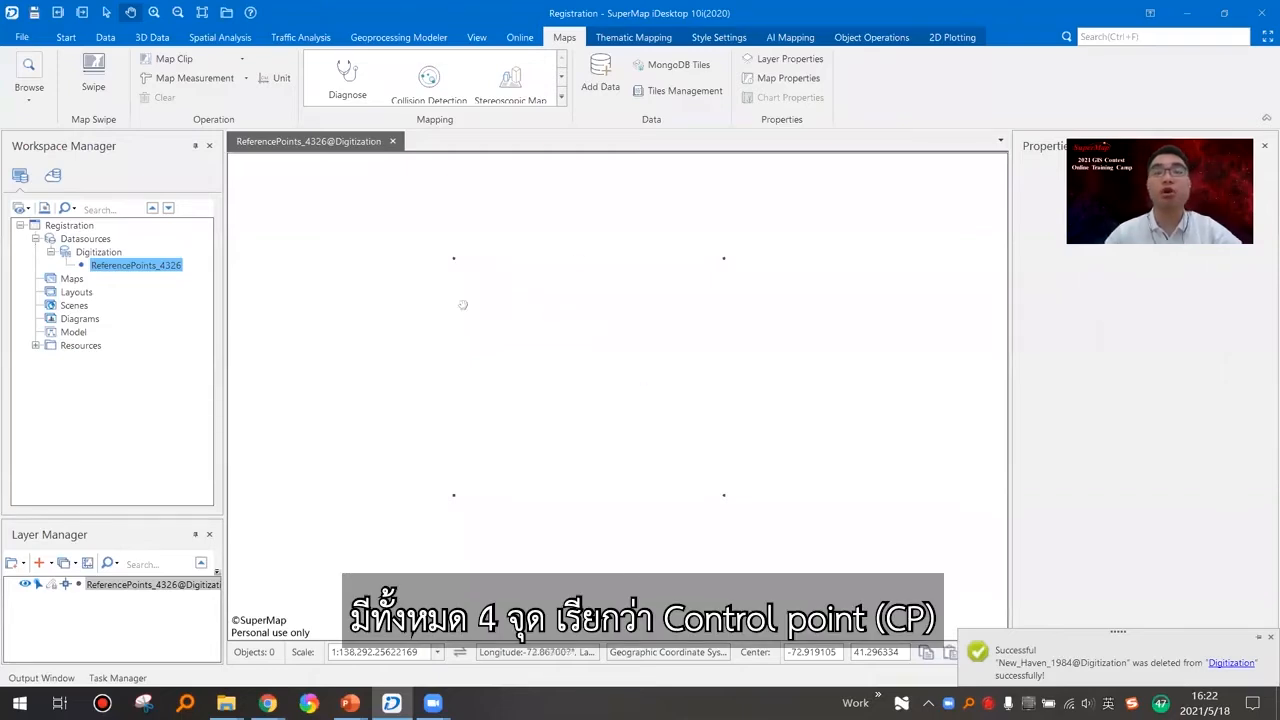
right_click(159, 266)
click(264, 651)
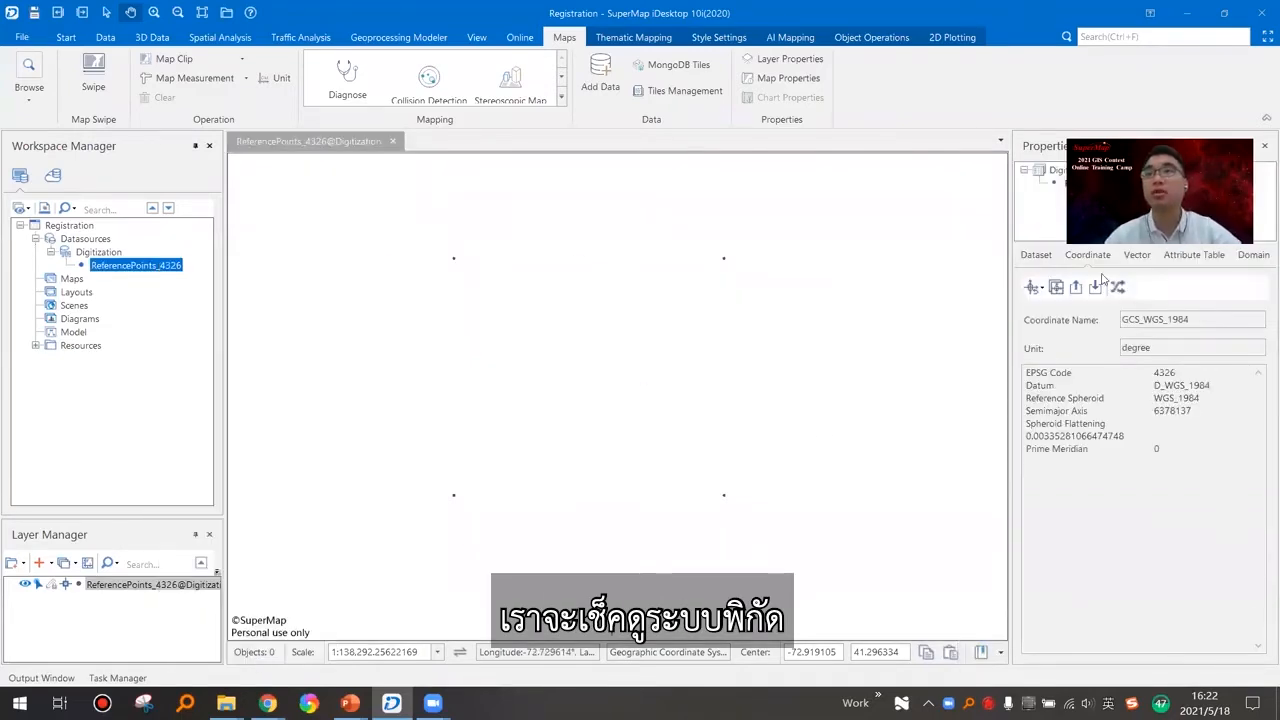
drag(1172, 137, 1184, 61)
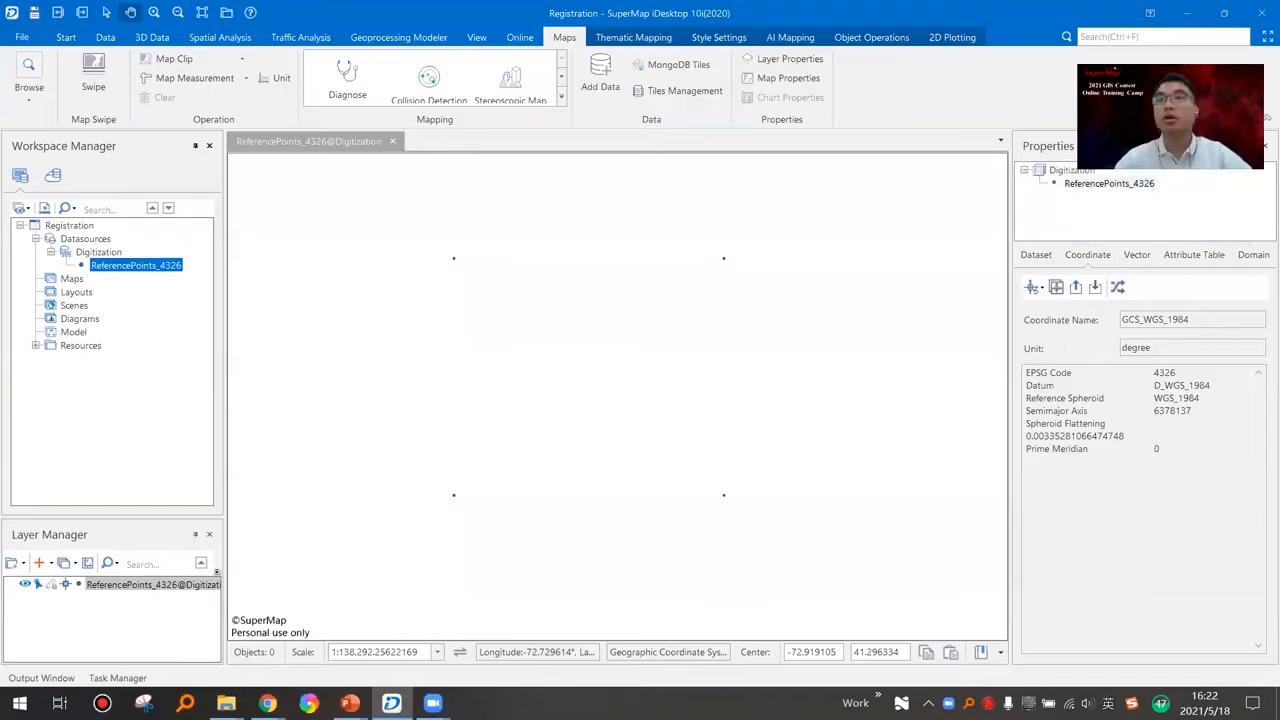
click(1130, 440)
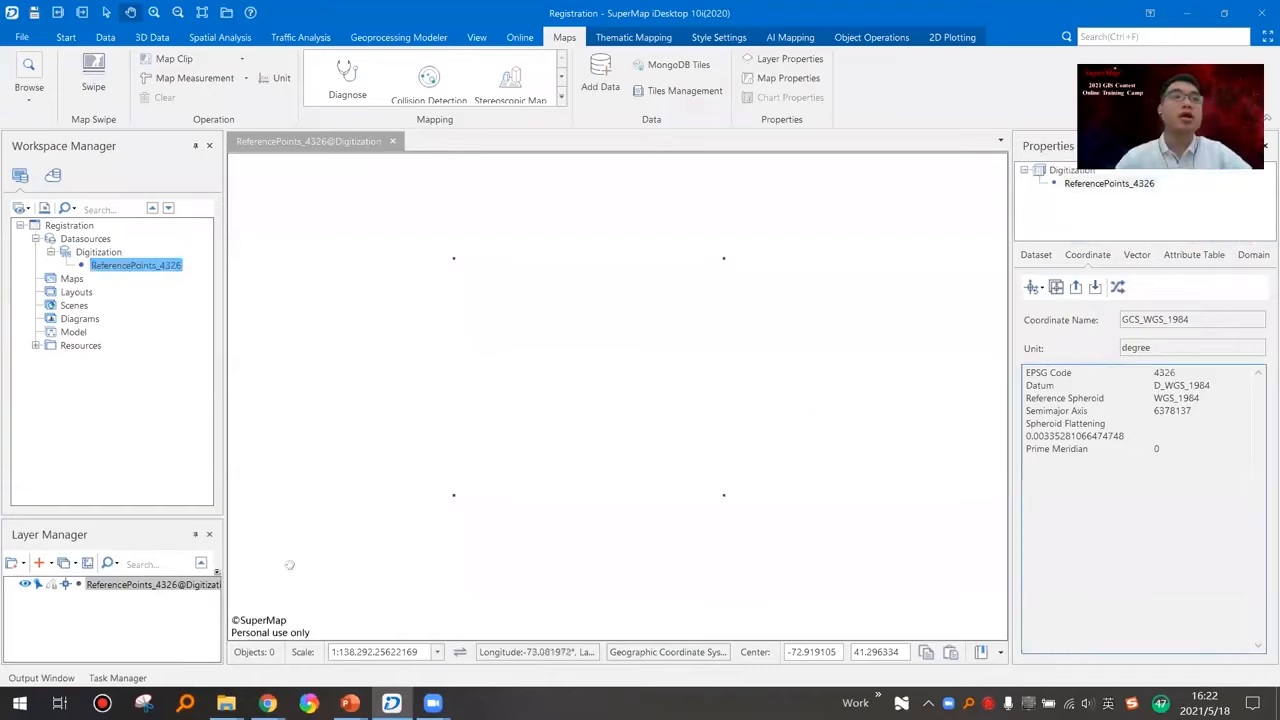
Switch to the 02_Registration folder in File Explorer, preview the New_Haven_1984.jpg scanned map, and put the folder window away.
mouse_move(226, 703)
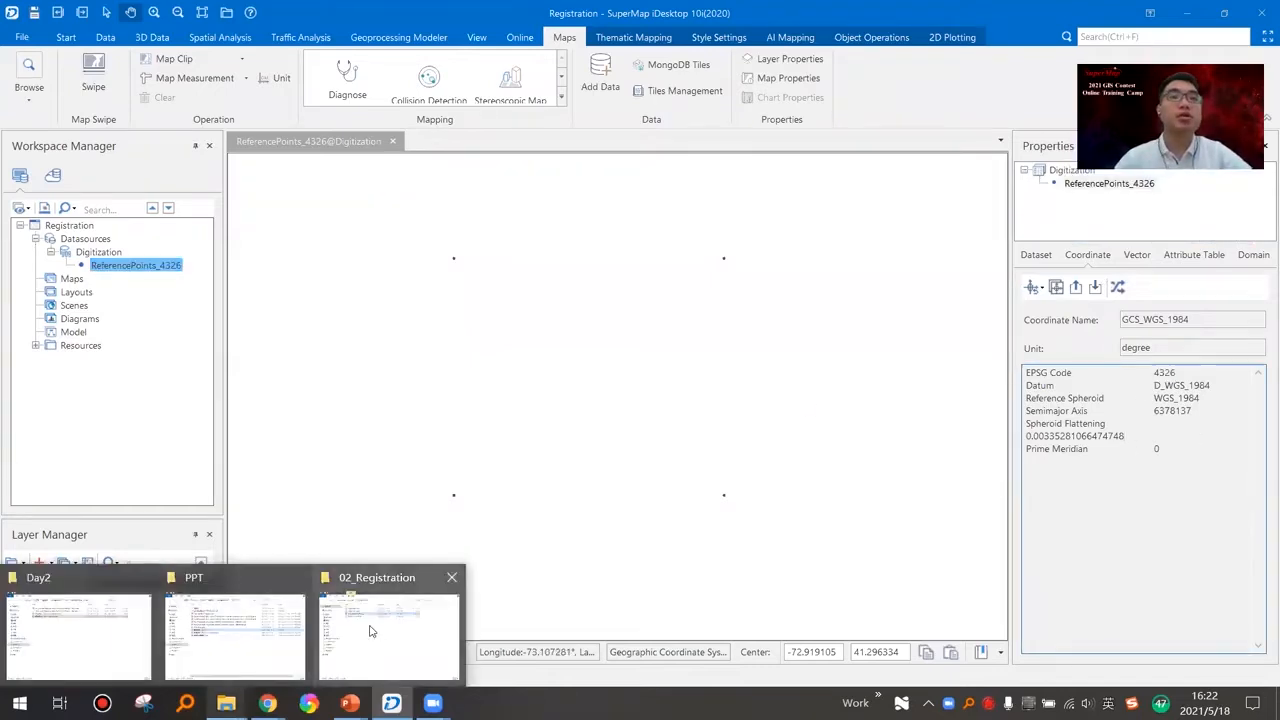
click(369, 630)
click(425, 203)
right_click(430, 203)
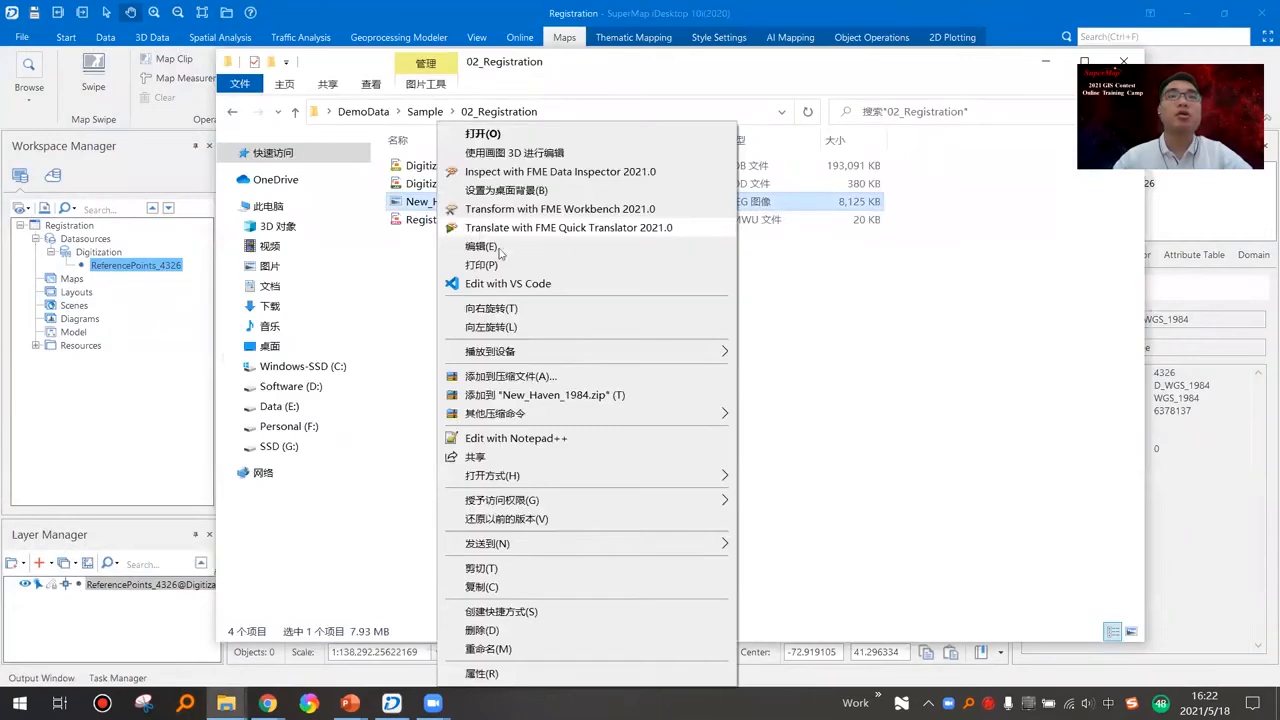
click(548, 136)
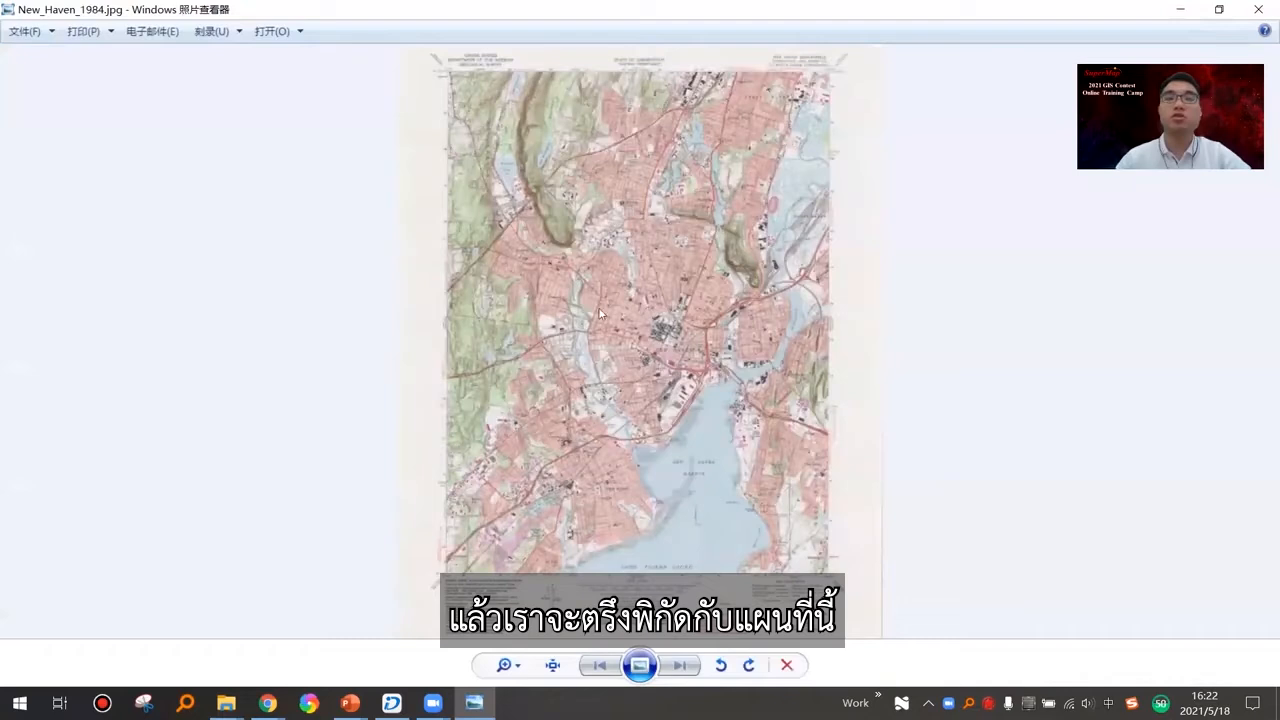
click(1261, 7)
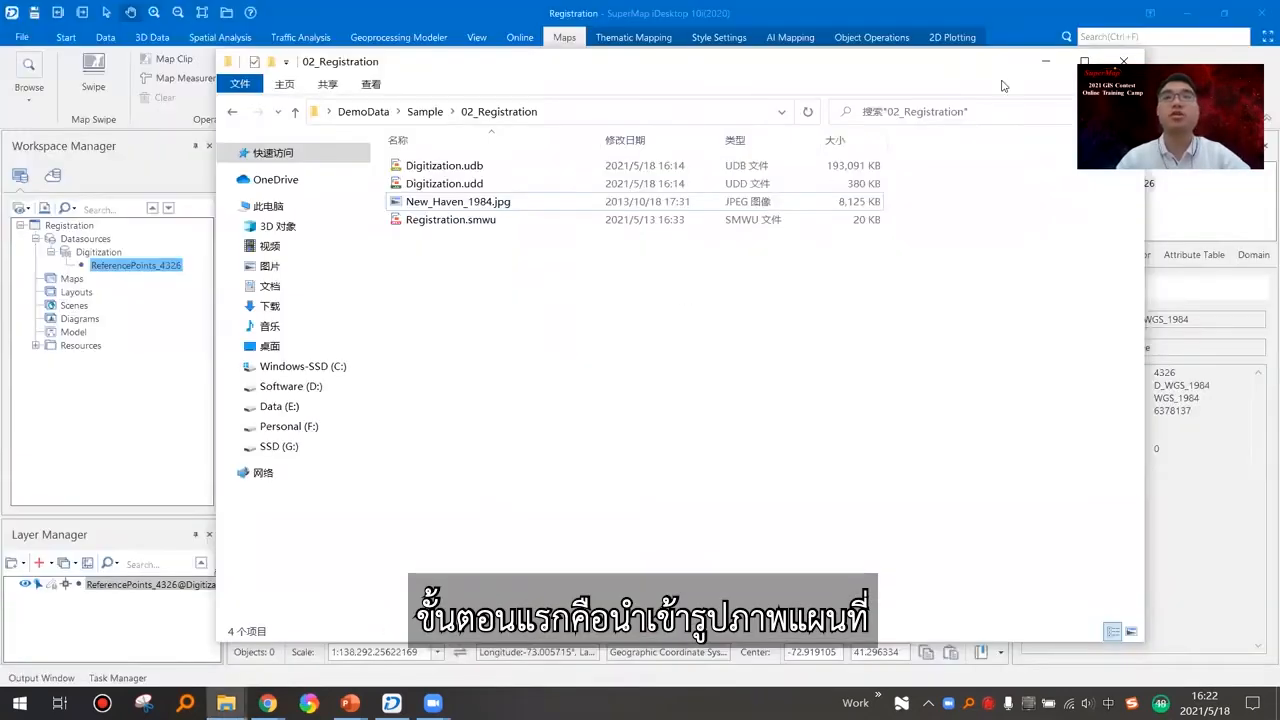
click(1045, 61)
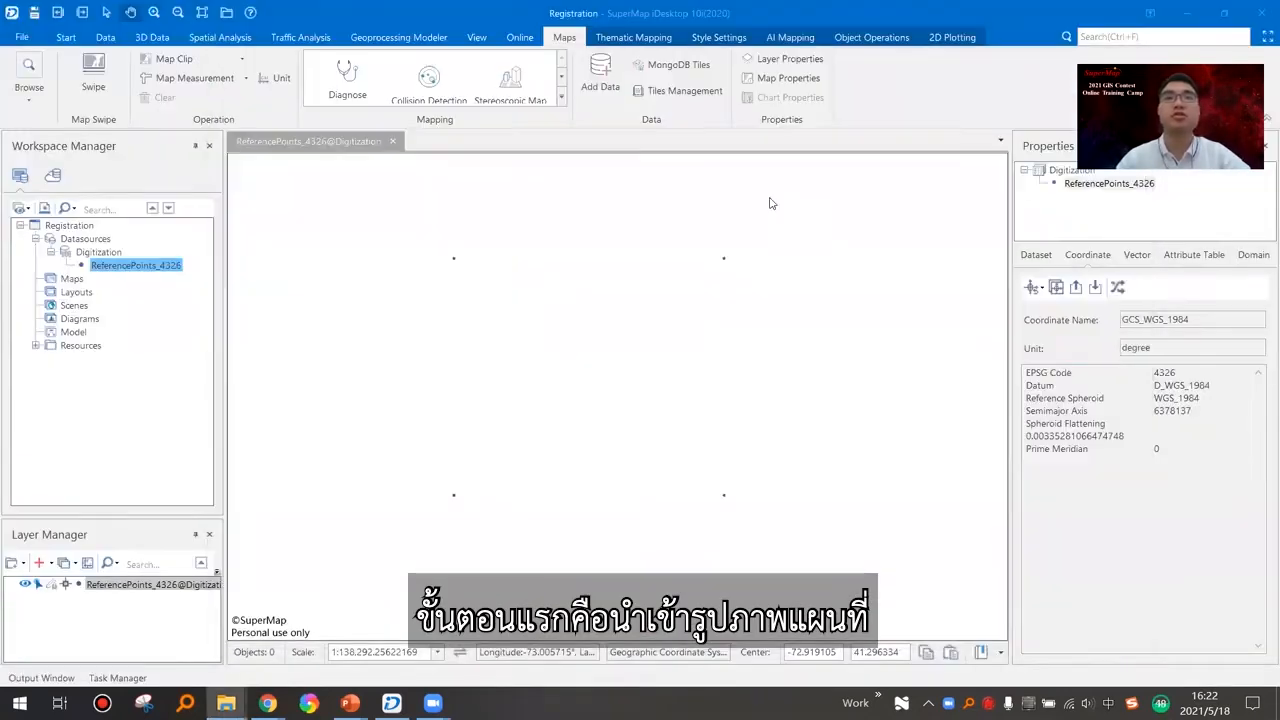
Import New_Haven_1984.jpg into the Digitization datasource as an image dataset and open it in a new map.
click(100, 253)
right_click(104, 257)
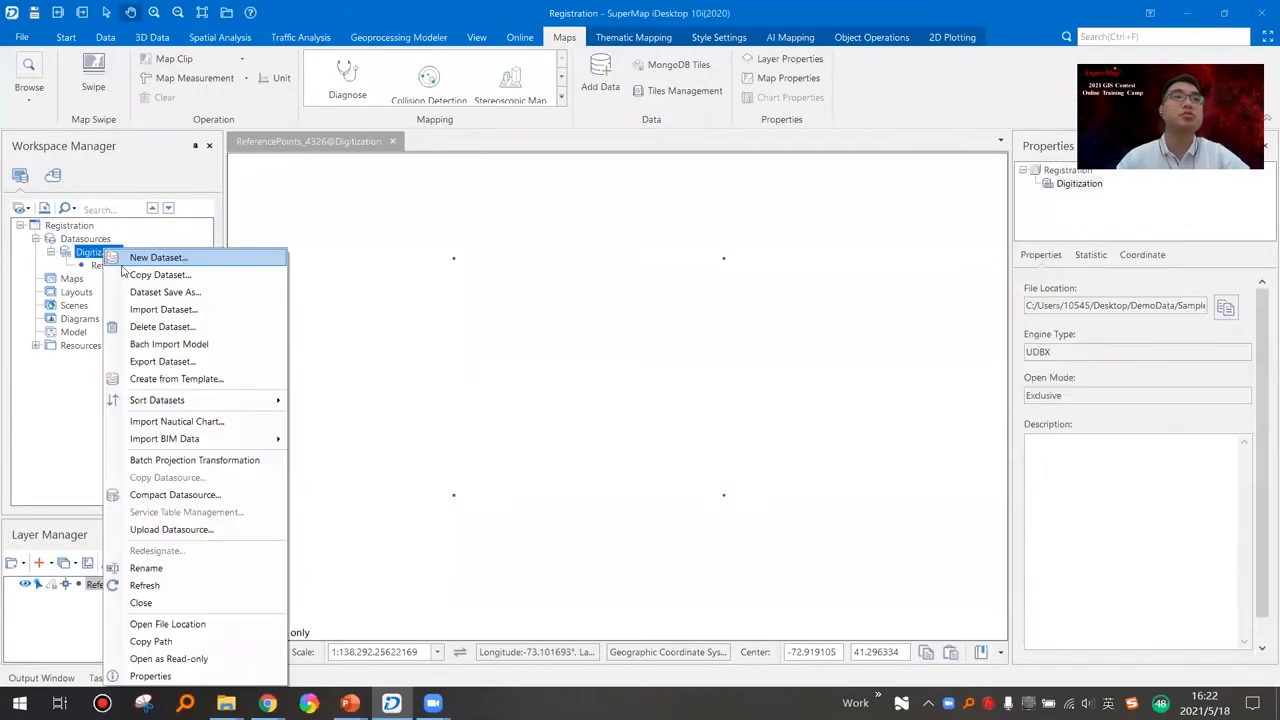
click(157, 312)
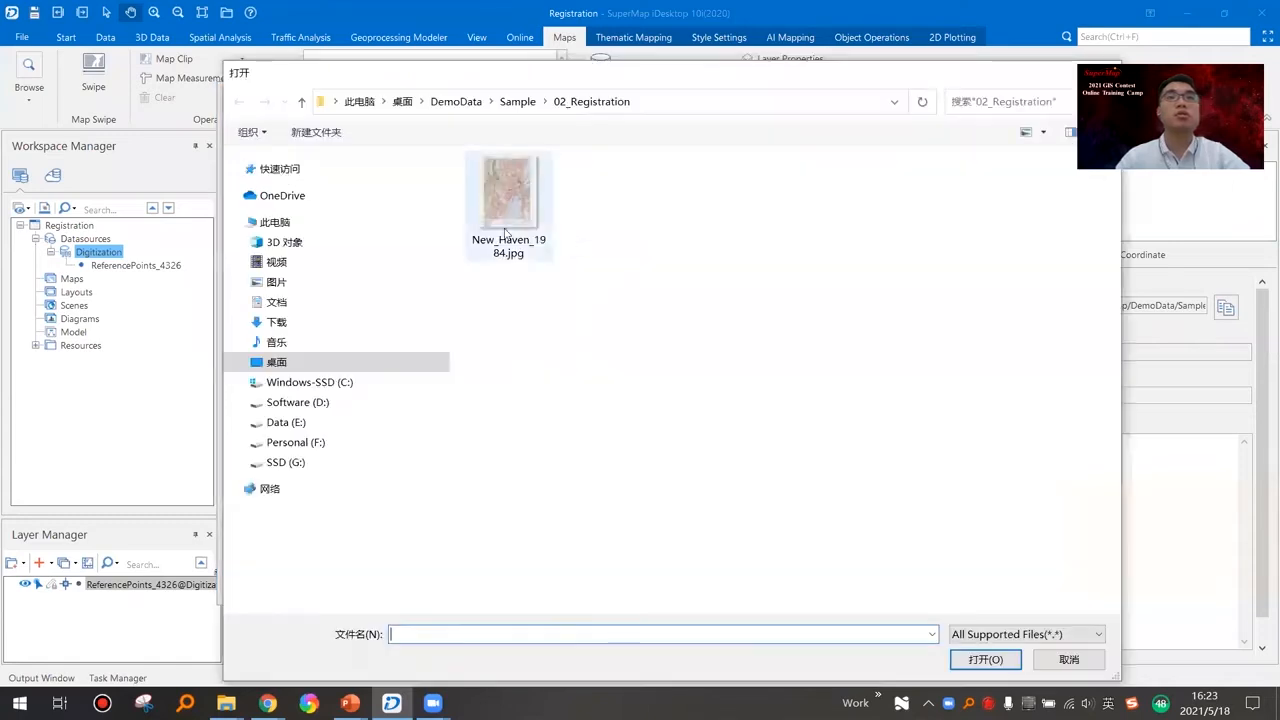
click(522, 218)
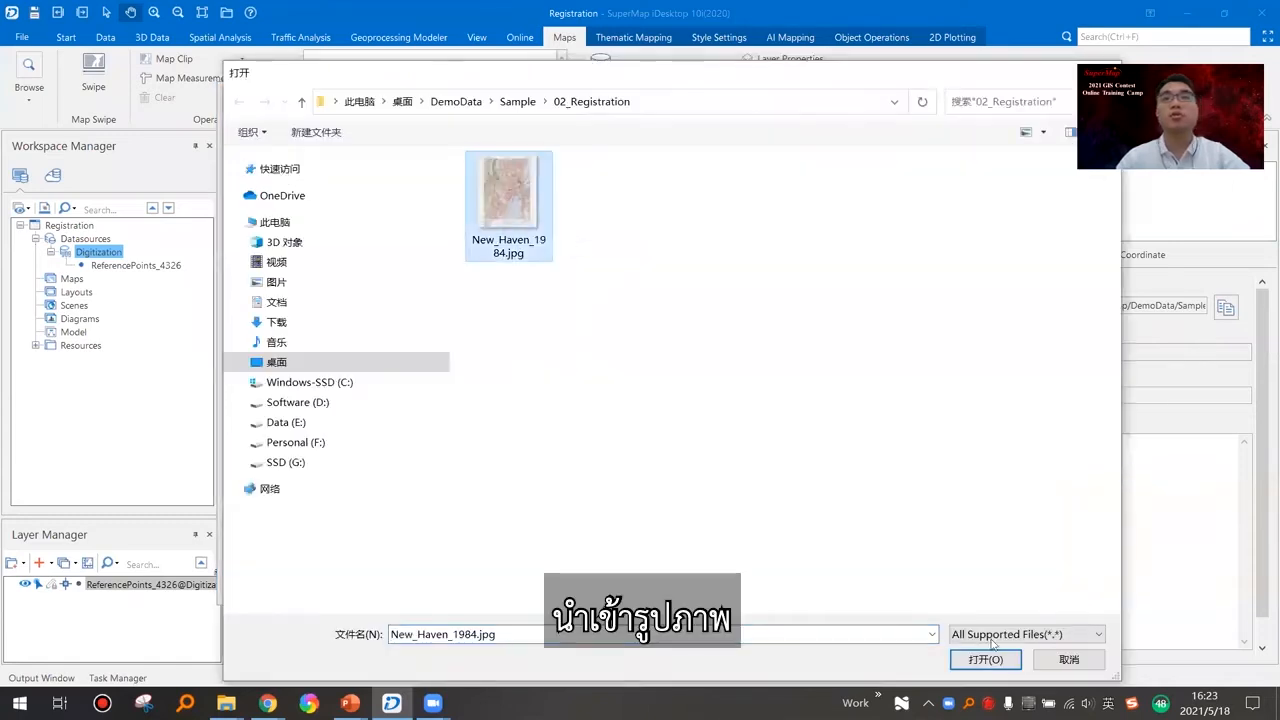
click(983, 658)
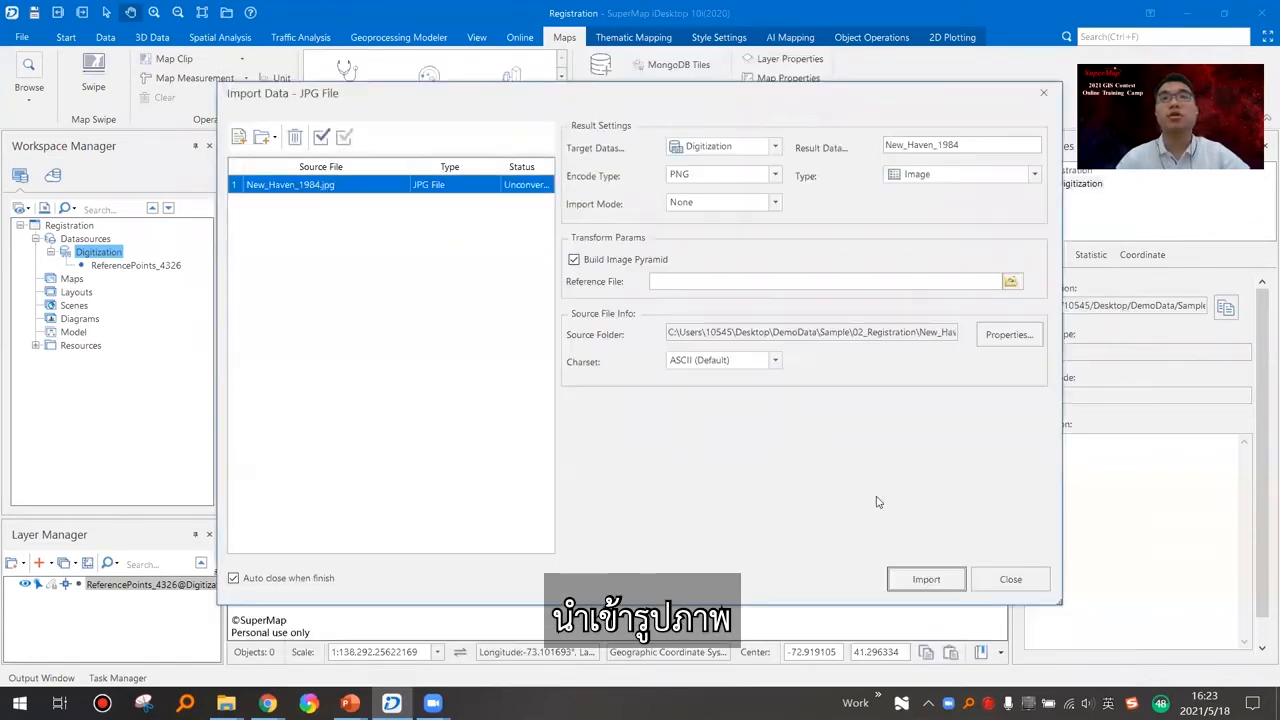
click(926, 580)
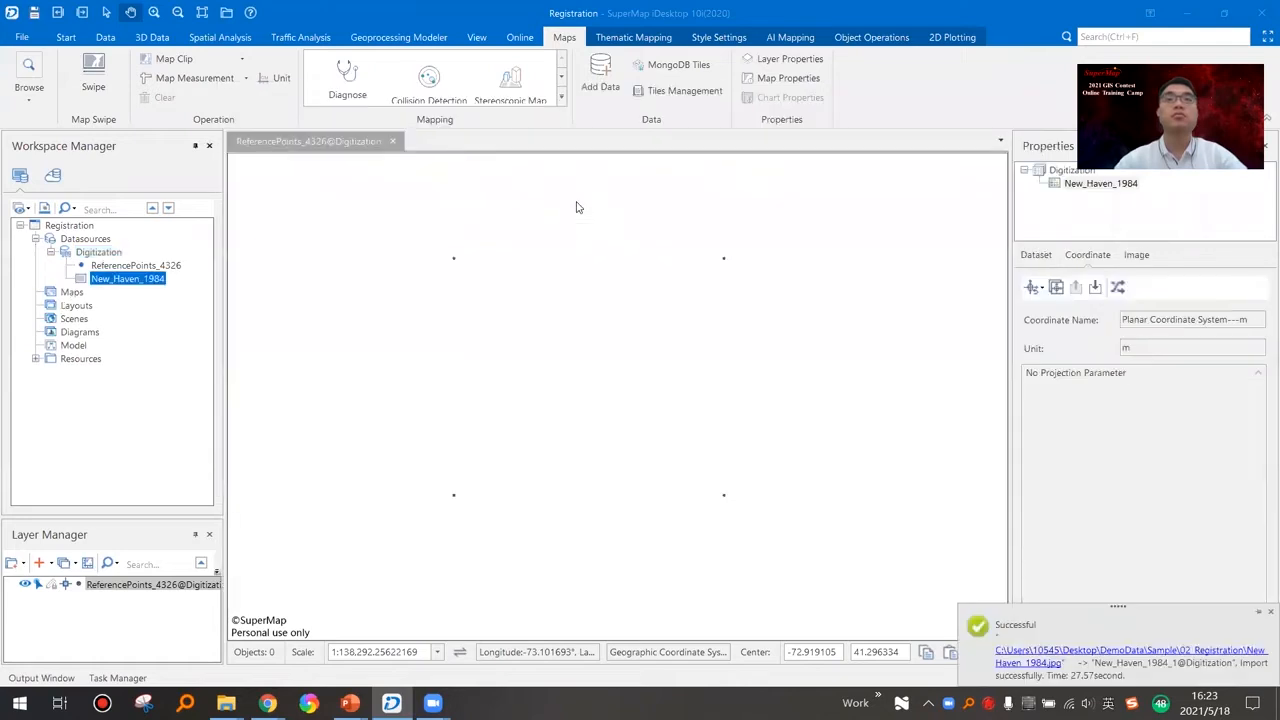
right_click(138, 278)
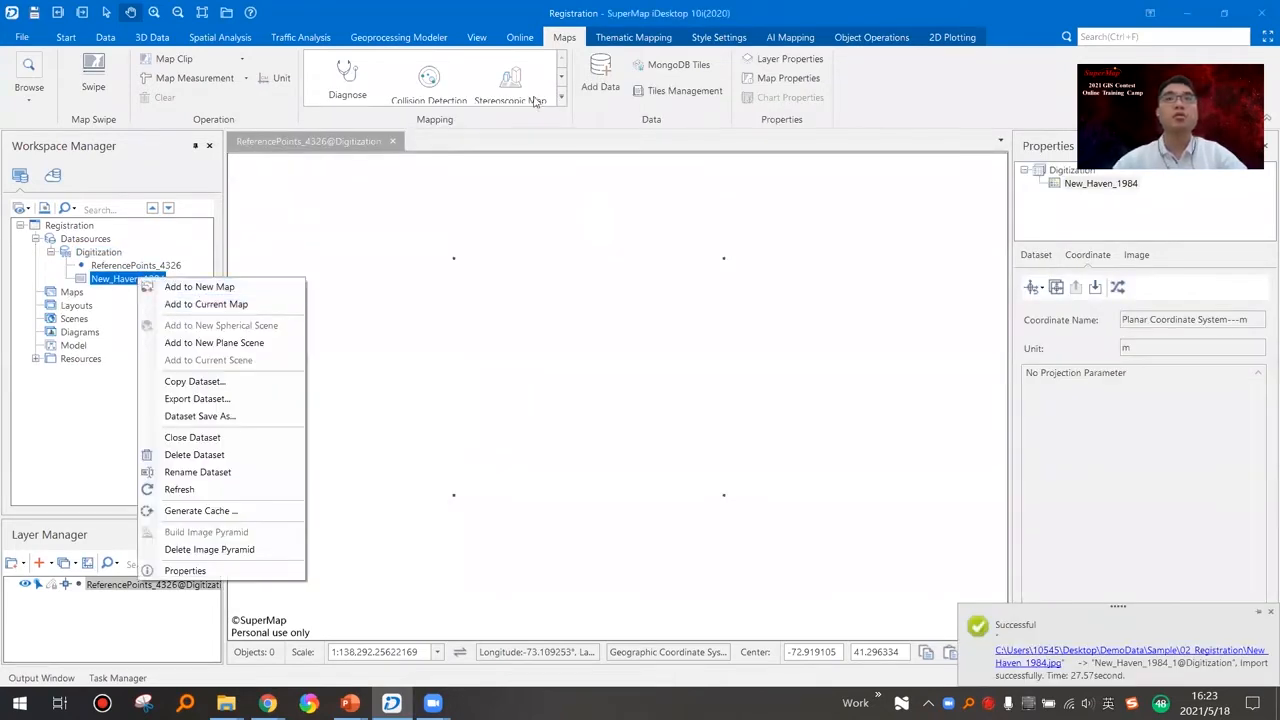
click(201, 288)
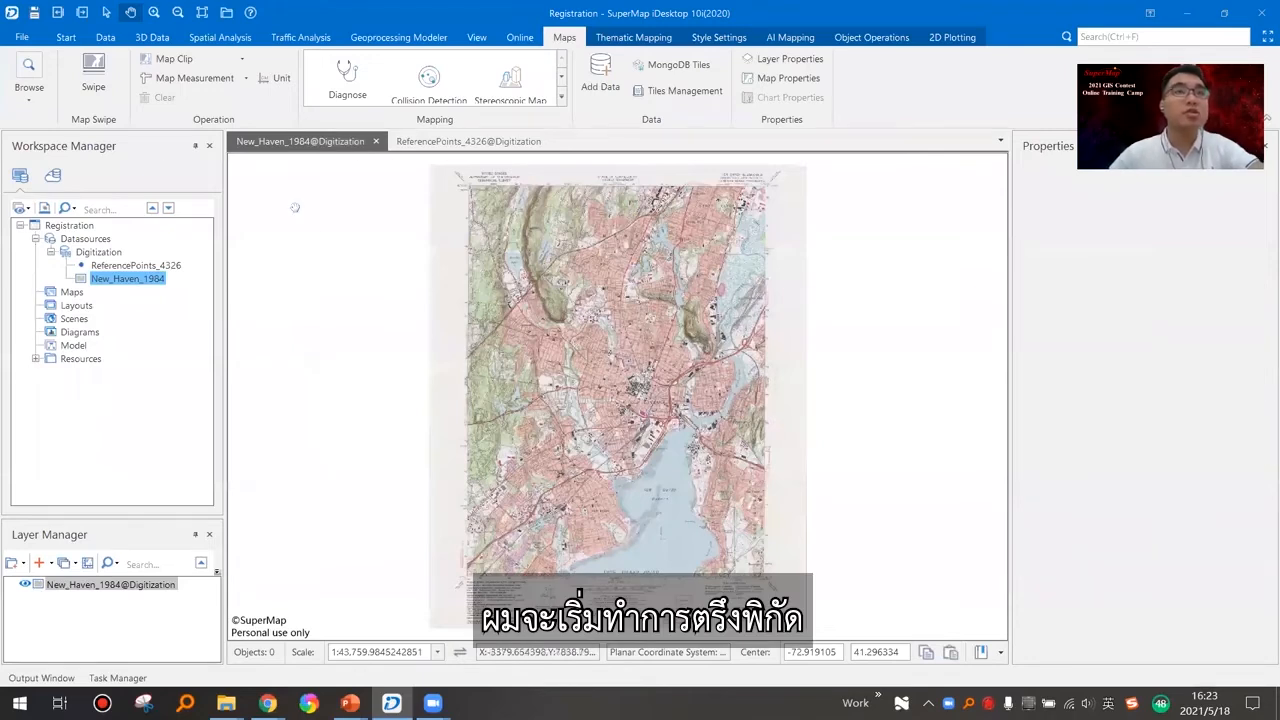
Examine the latitude and longitude labels printed at the four corners of the New_Haven_1984 map.
drag(477, 201, 518, 332)
scroll(437, 306, up, 5)
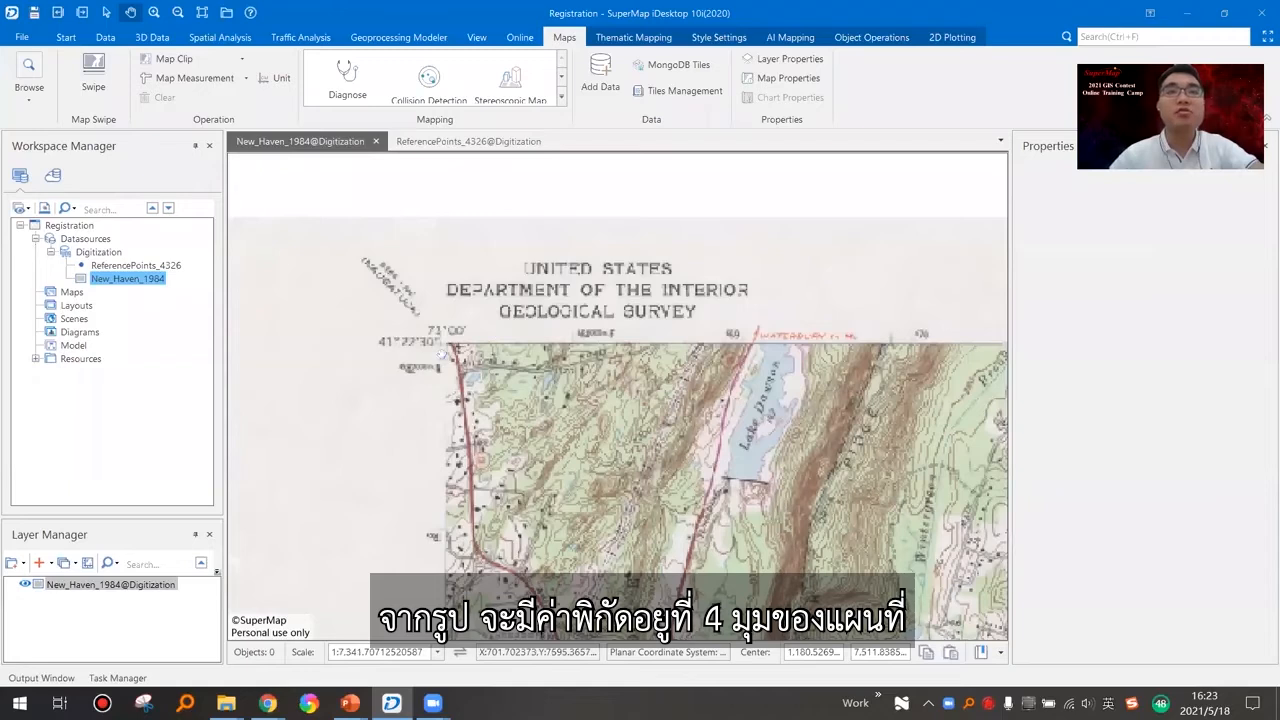
drag(442, 354, 392, 347)
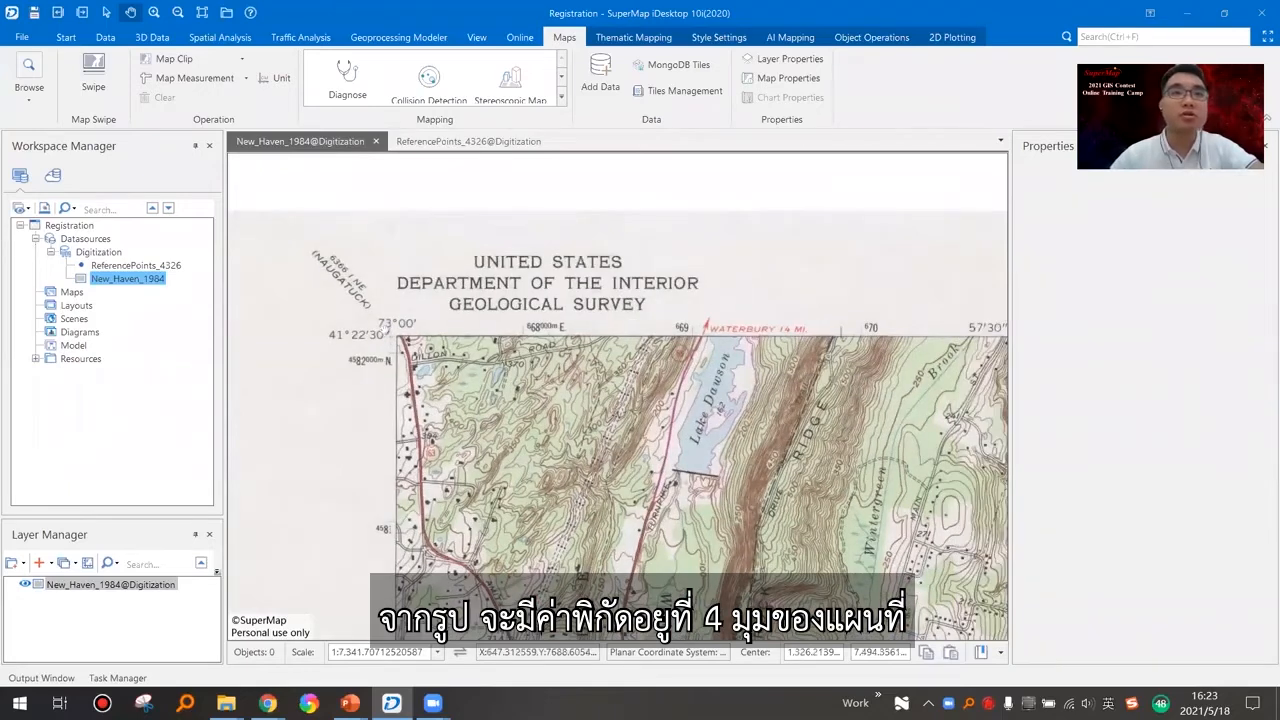
scroll(400, 323, up, 4)
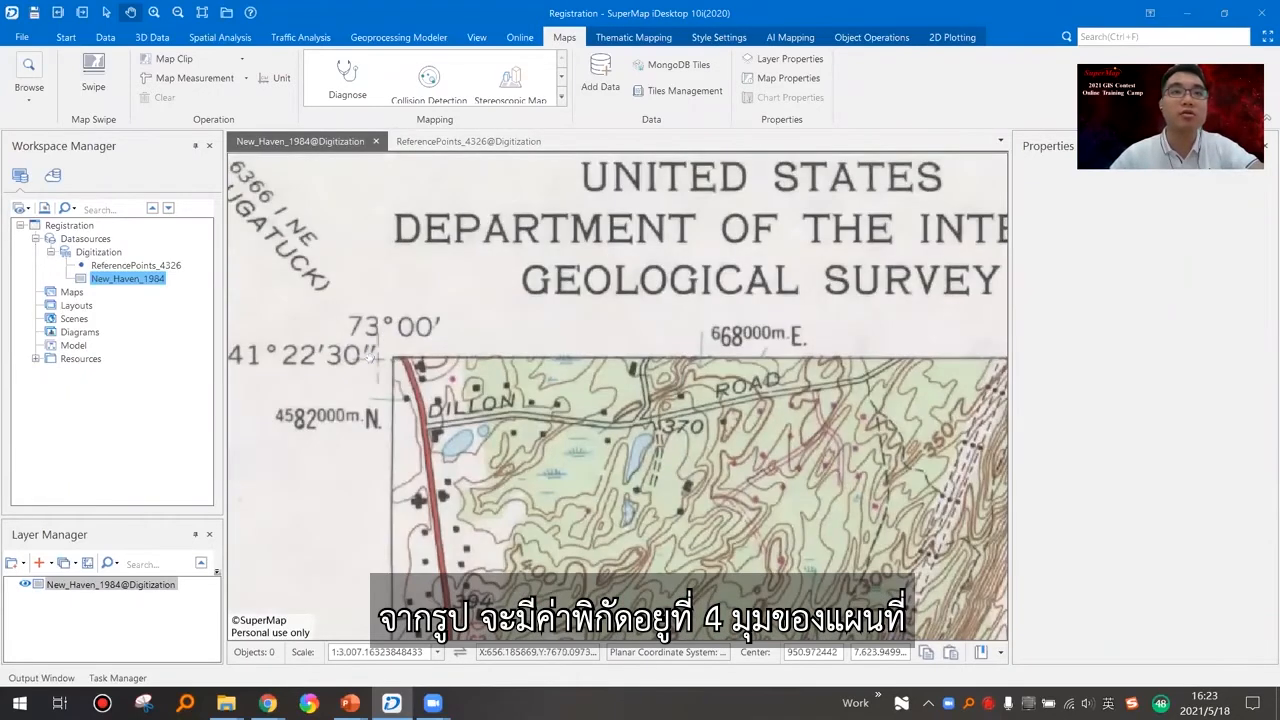
scroll(412, 365, down, 4)
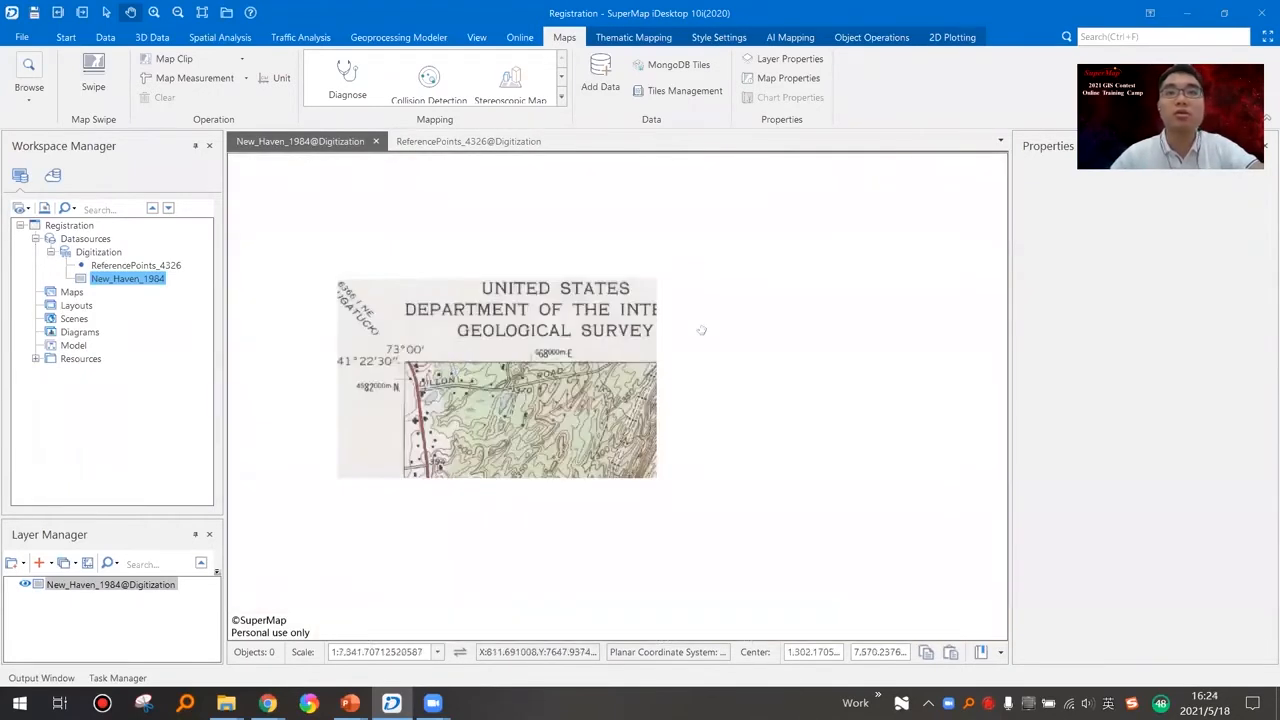
scroll(702, 330, down, 3)
drag(702, 330, 575, 314)
scroll(576, 314, up, 7)
scroll(514, 426, down, 3)
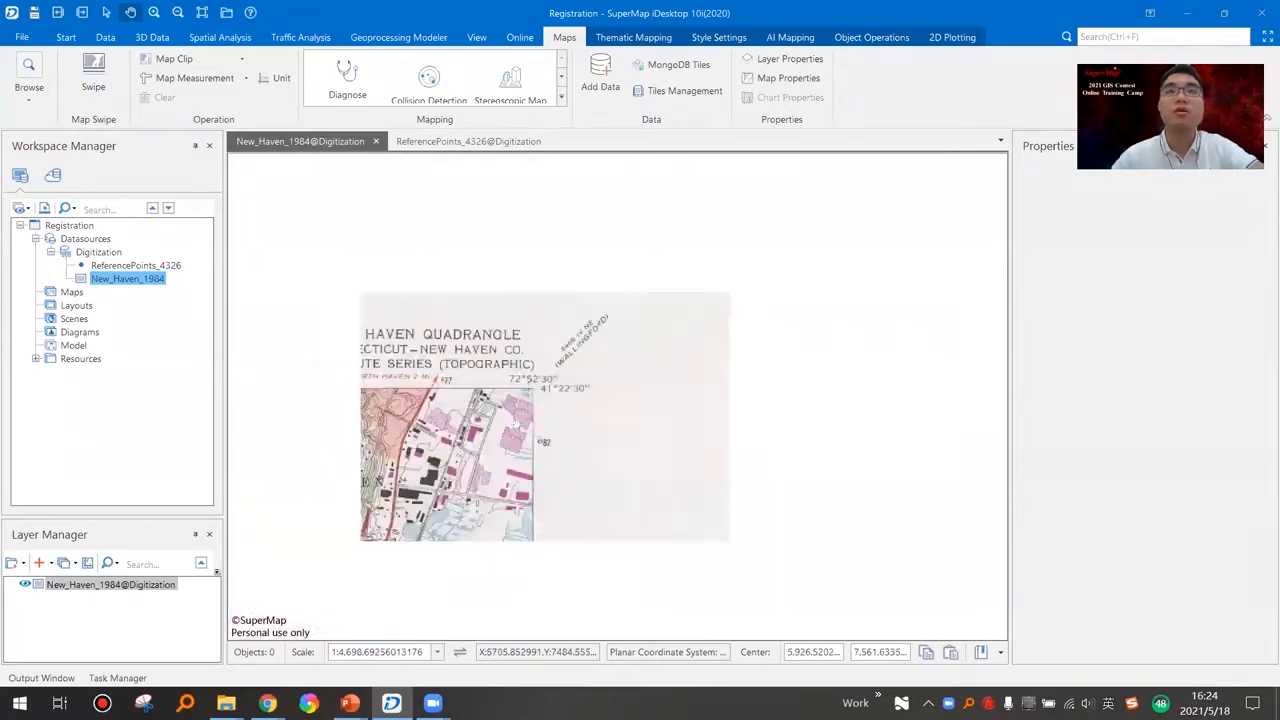
scroll(528, 477, down, 3)
scroll(520, 420, up, 7)
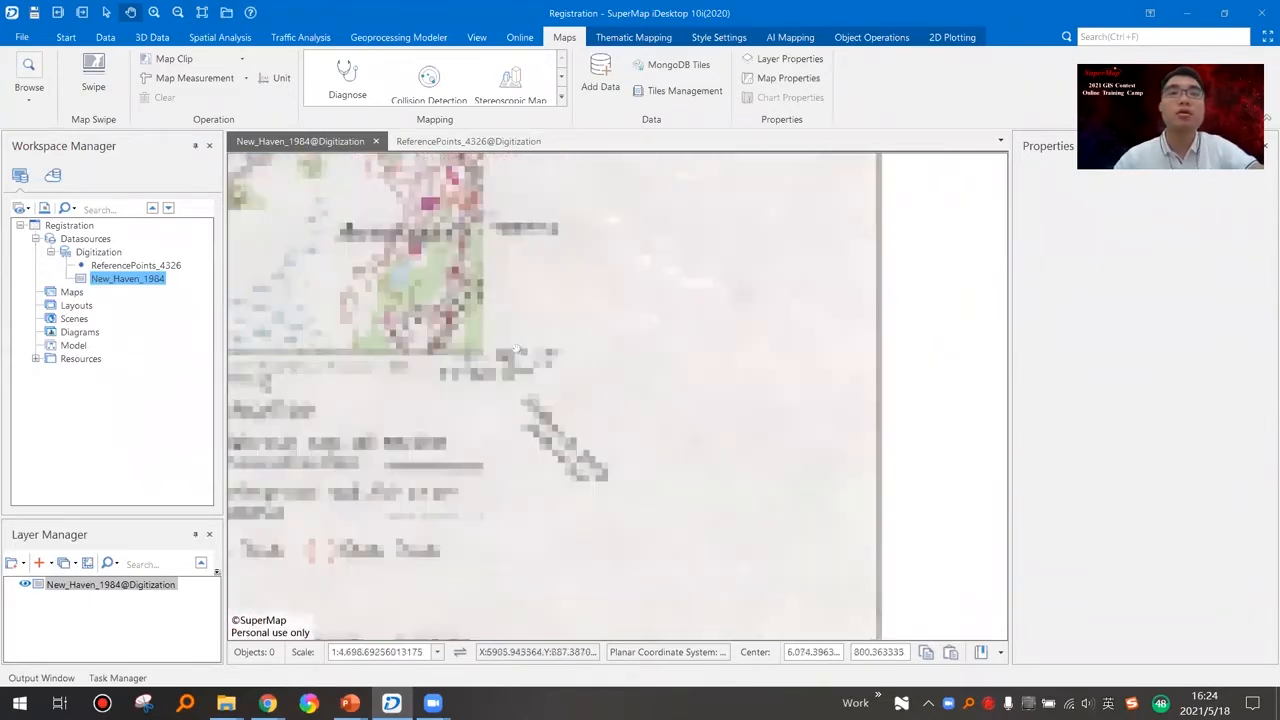
scroll(516, 348, up, 5)
drag(346, 366, 1040, 380)
drag(392, 387, 1144, 385)
drag(400, 360, 1110, 402)
drag(440, 392, 1145, 395)
drag(606, 363, 1160, 360)
drag(577, 345, 1160, 349)
scroll(671, 373, down, 4)
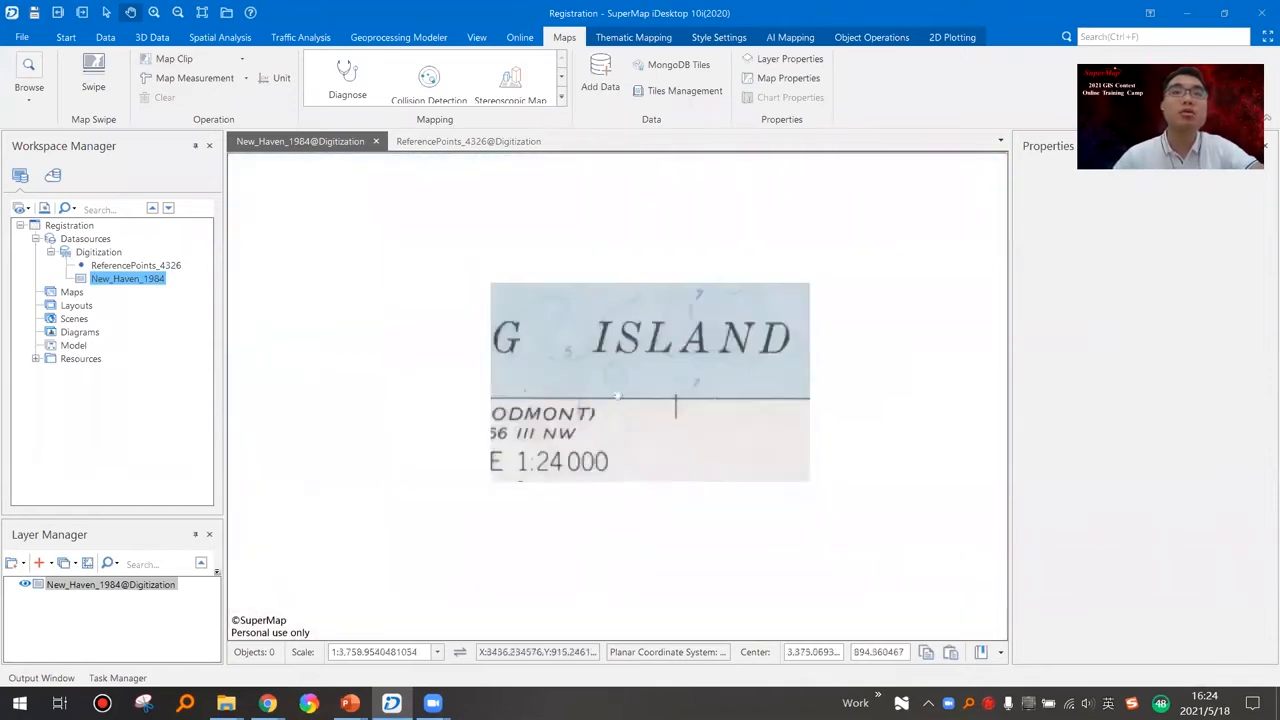
drag(391, 378, 971, 417)
drag(496, 394, 1101, 397)
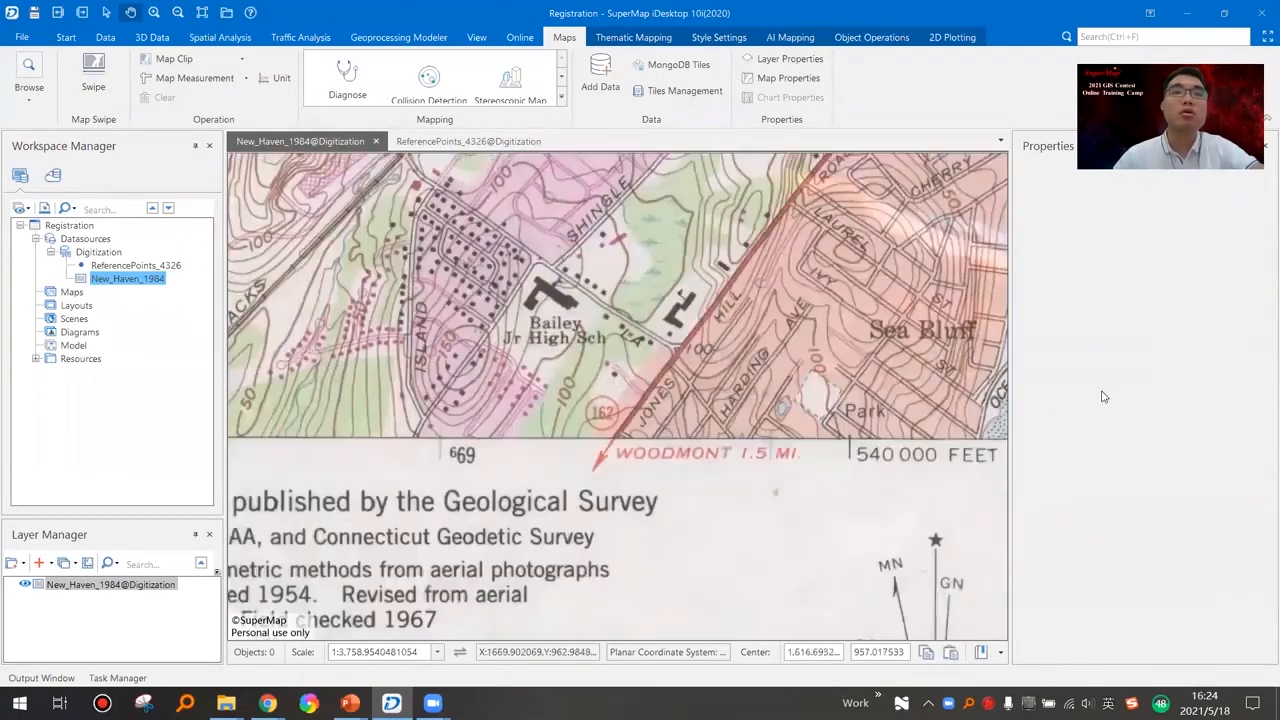
drag(609, 410, 1104, 397)
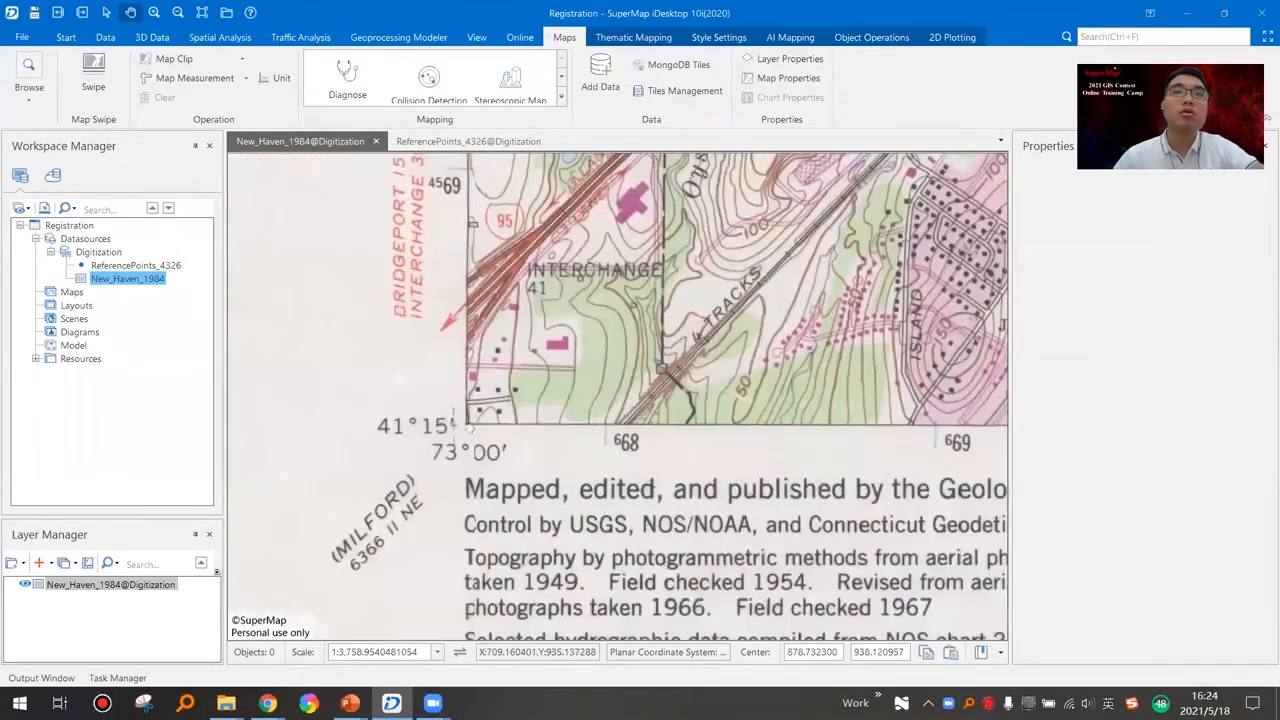
Start a new registration with New_Haven_1984 from Digitization as the registration data and proceed to the reference data selection.
click(66, 37)
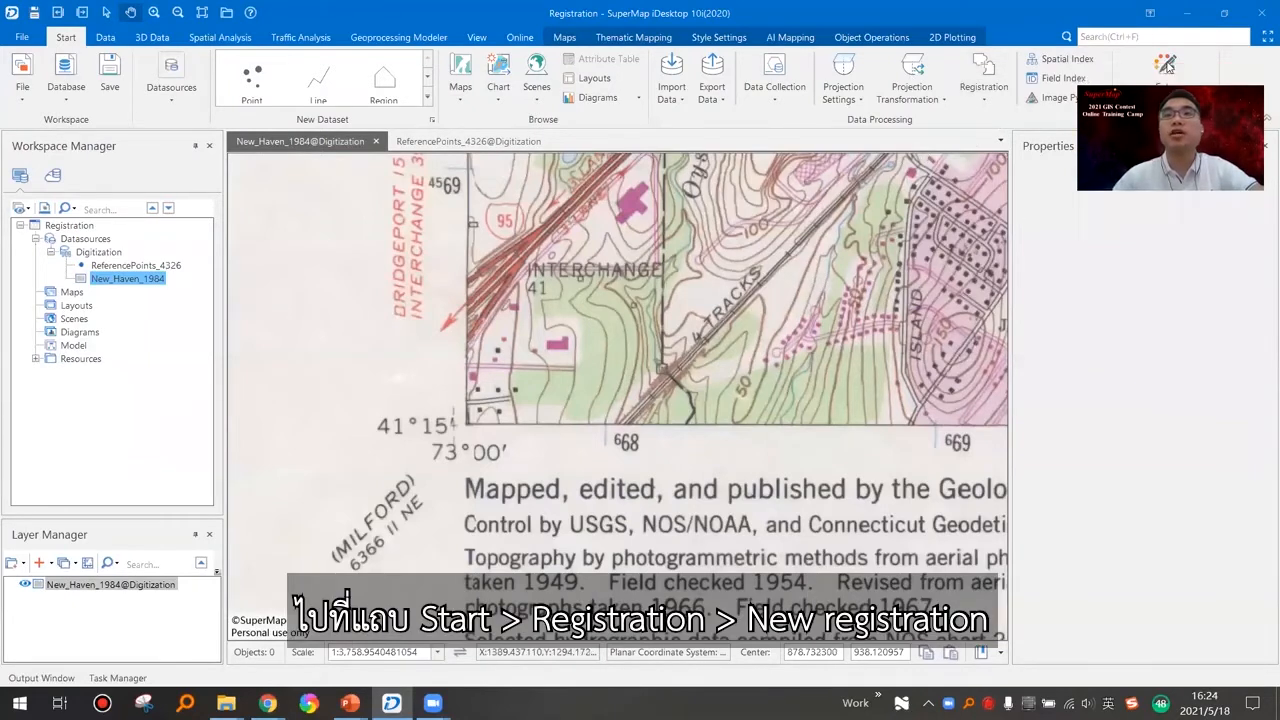
click(984, 90)
click(1003, 127)
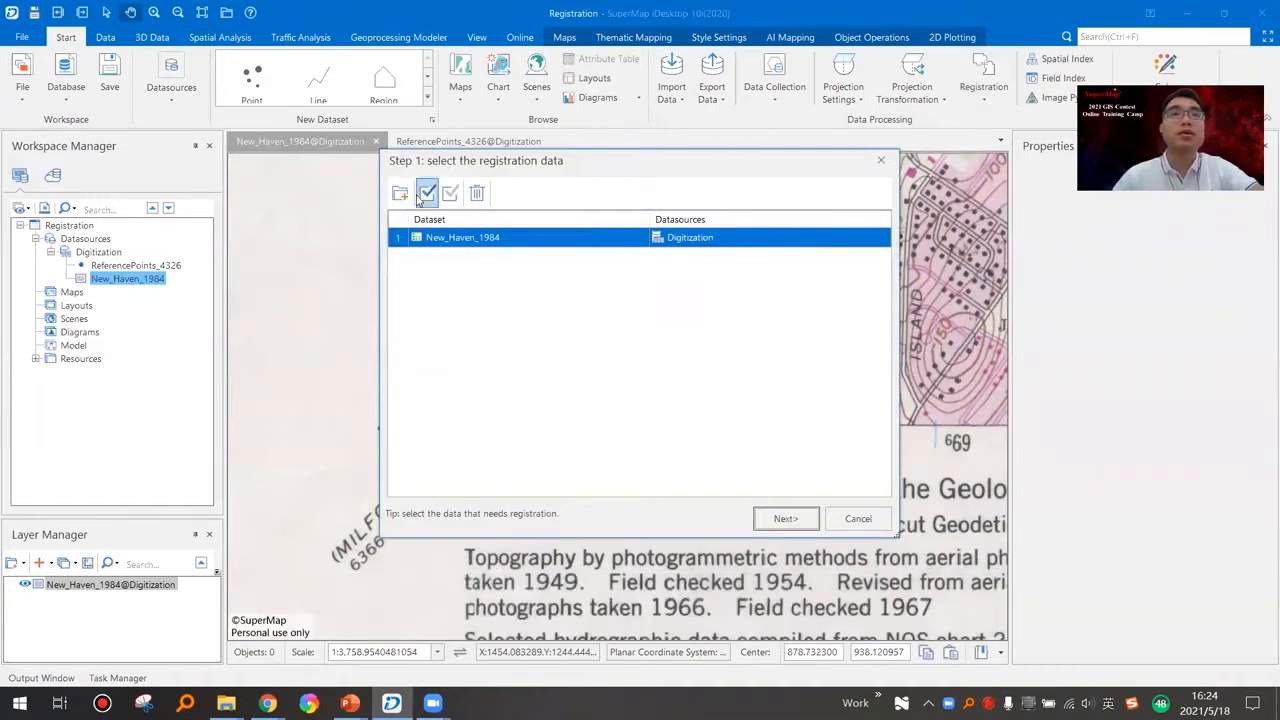
click(476, 193)
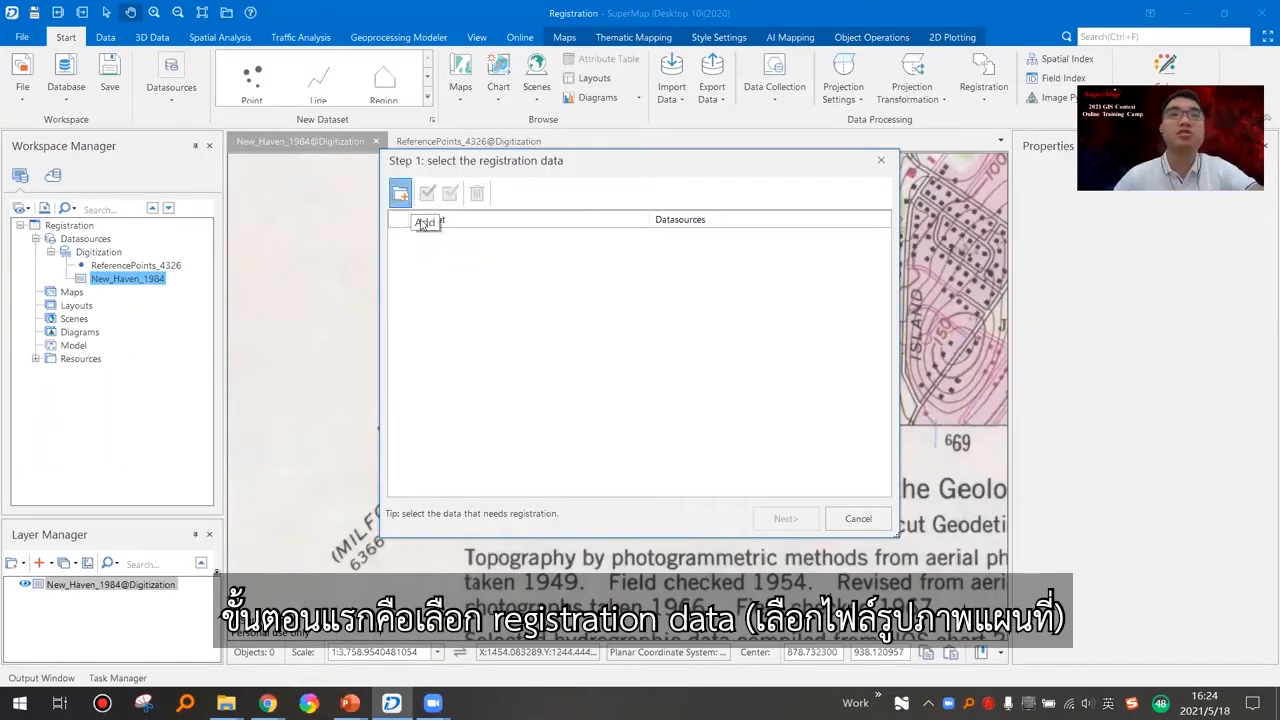
click(399, 193)
click(535, 228)
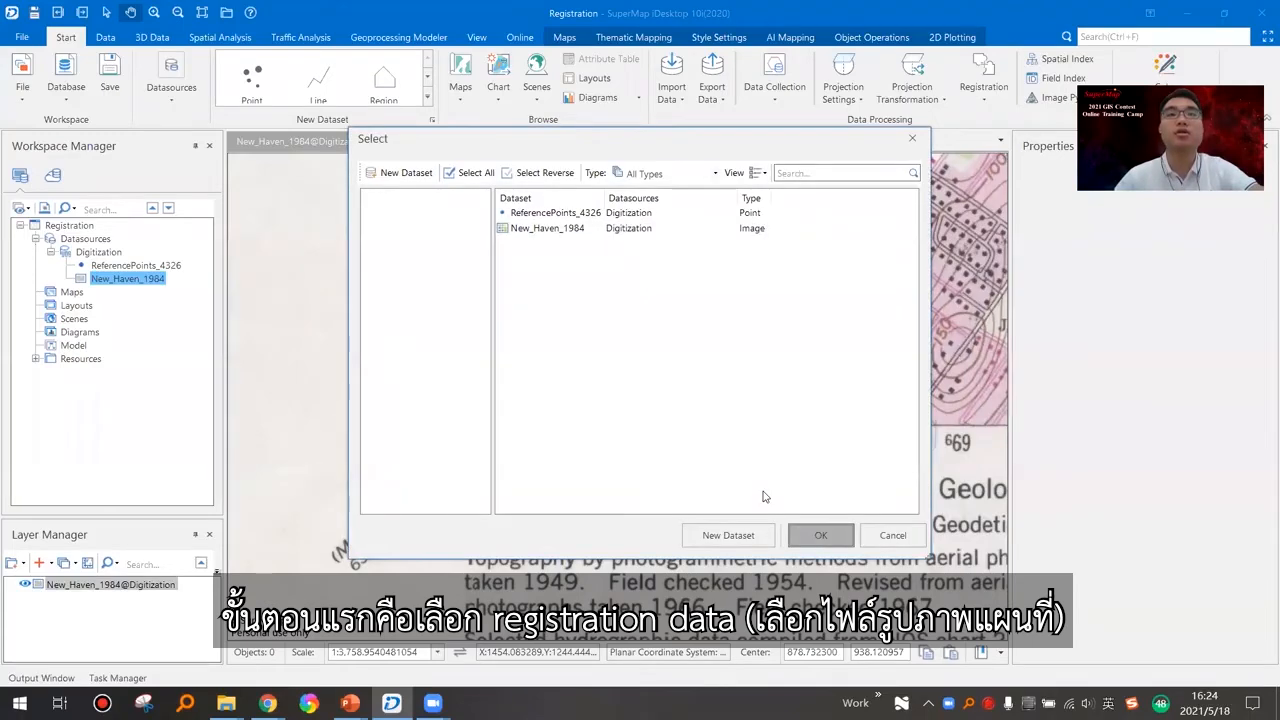
click(796, 538)
click(787, 522)
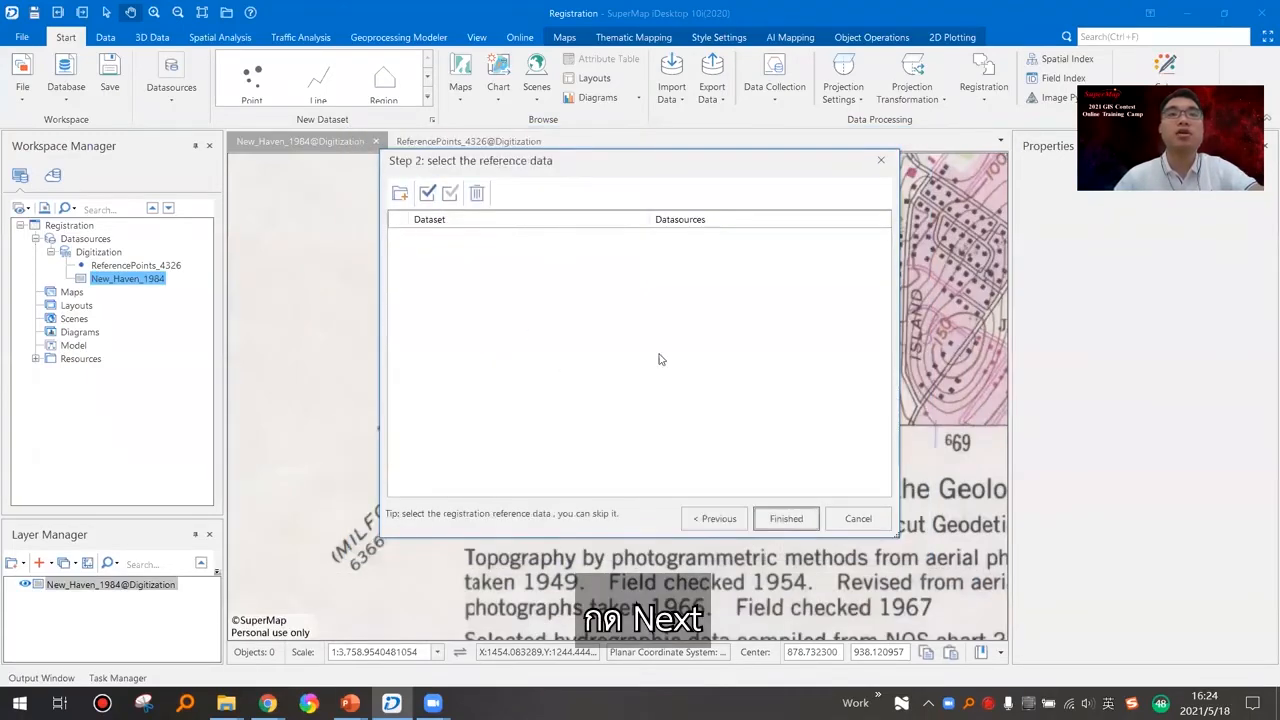
Add ReferencePoints_4326 from the Digitization datasource as the reference data and finish the registration setup.
click(399, 193)
click(550, 220)
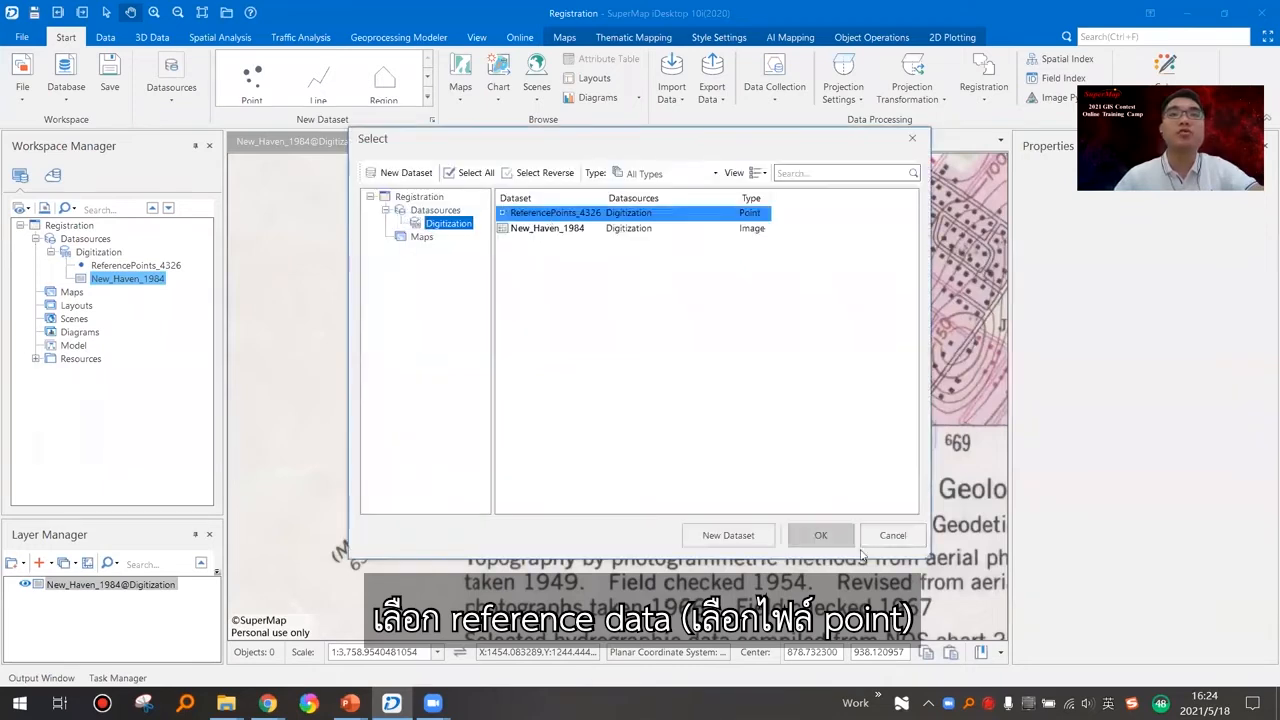
click(836, 540)
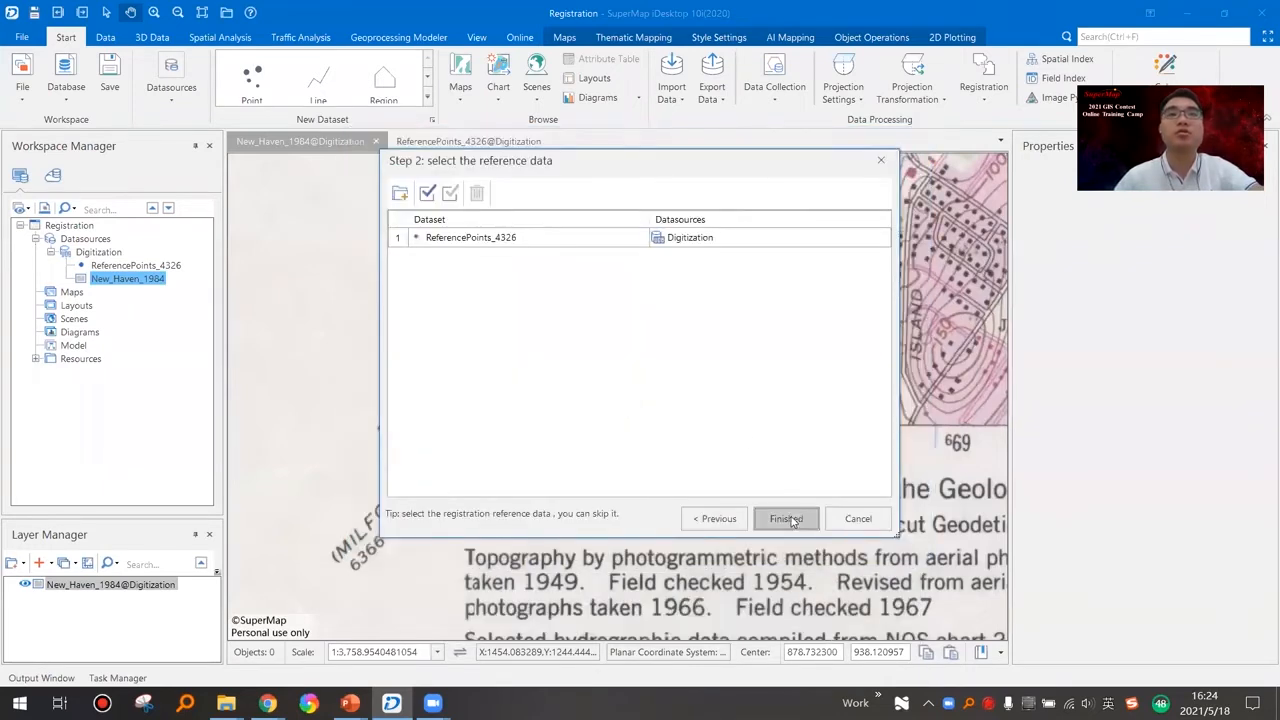
click(787, 519)
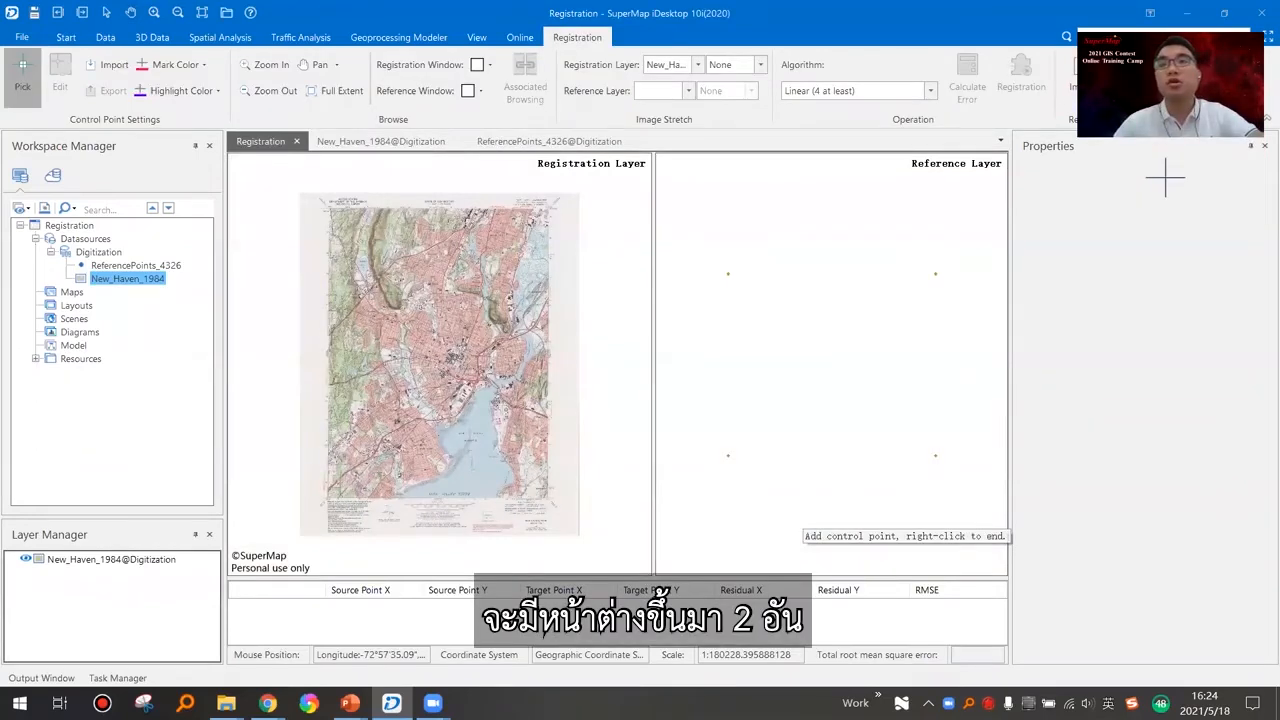
Pair the map's northwest corner at 73°00′, 41°22′30″ with the northwest reference point as the first control point.
scroll(402, 200, up, 4)
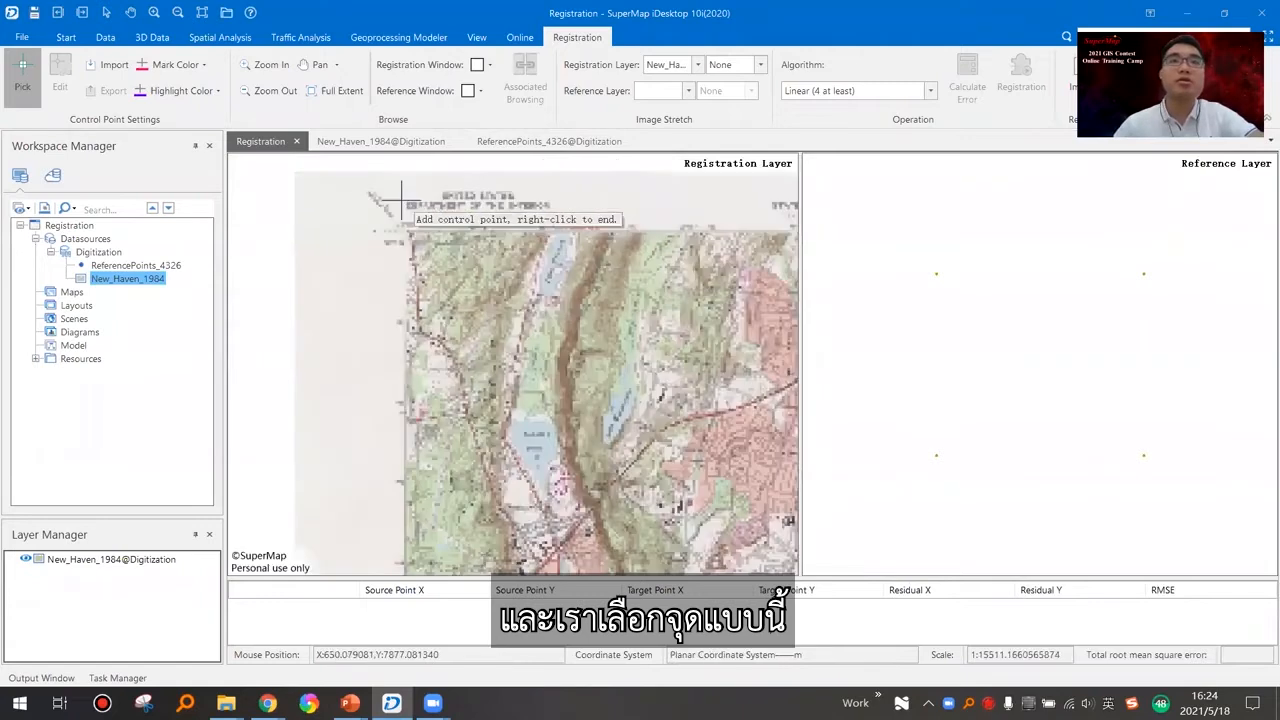
scroll(402, 200, up, 2)
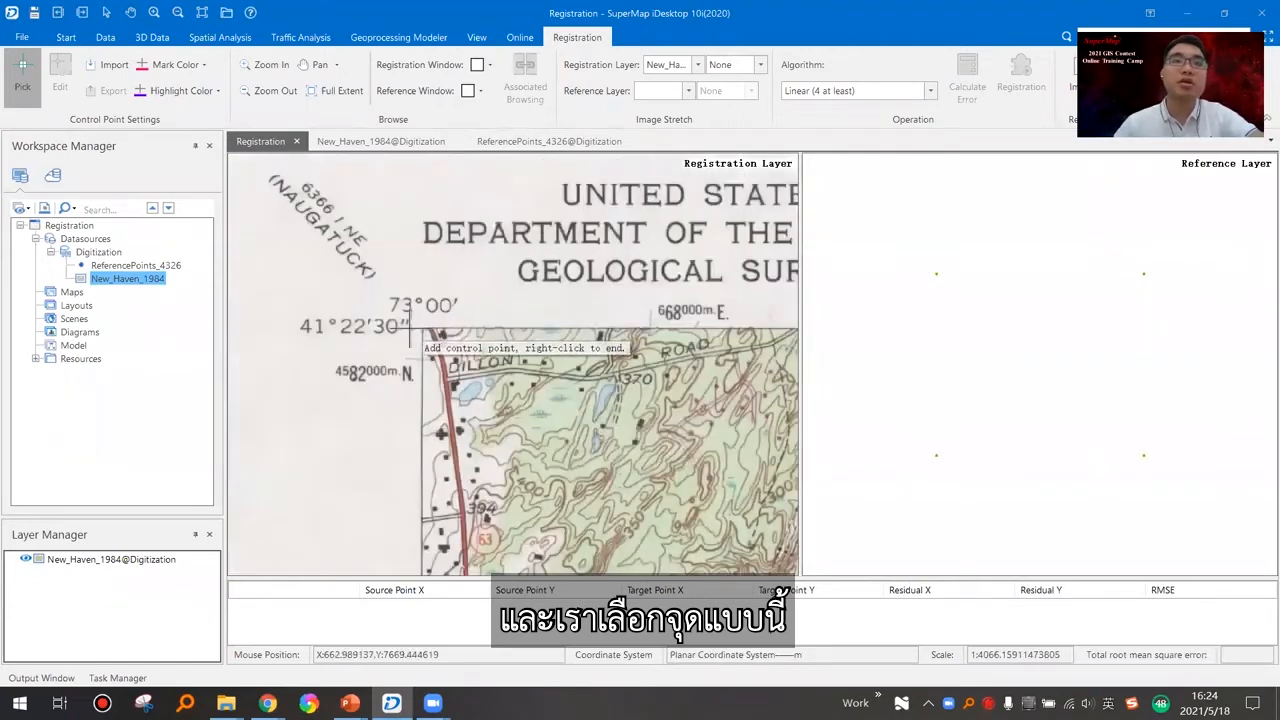
click(411, 327)
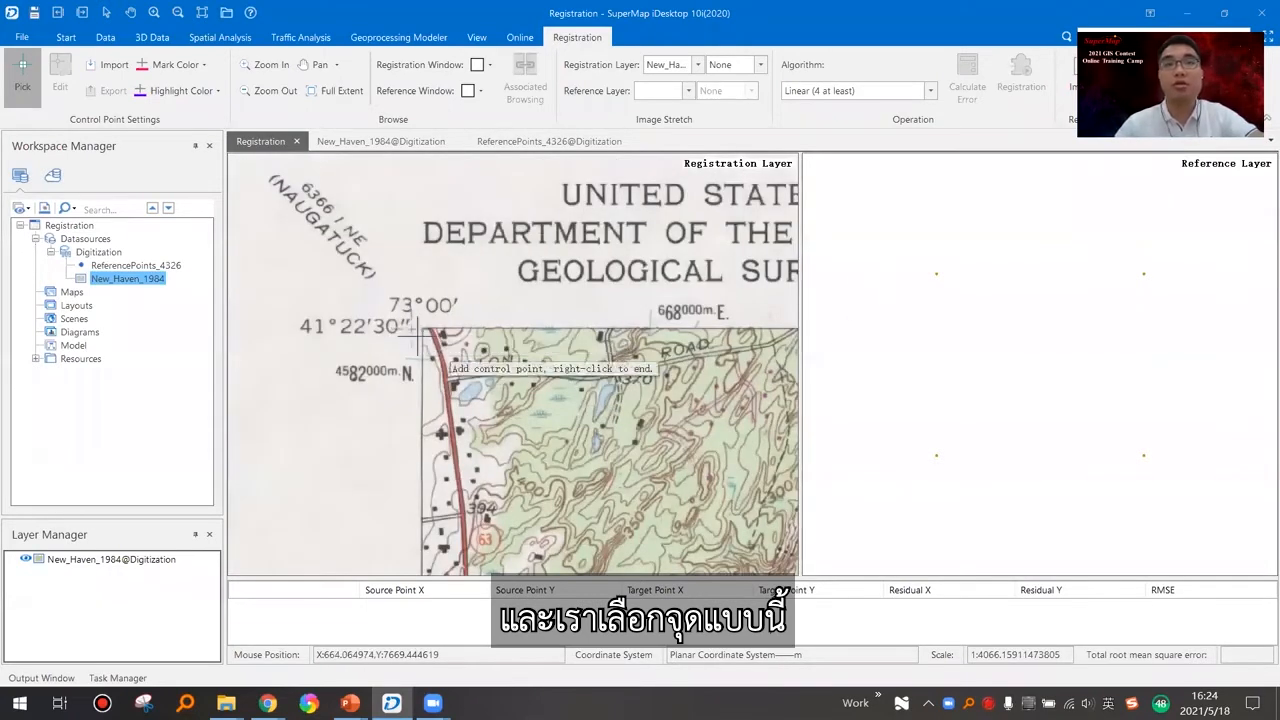
click(939, 271)
Pair the tick mark at the map's northeast corner (72°52′30″) with the northeast reference point as the second control point.
scroll(580, 320, down, 2)
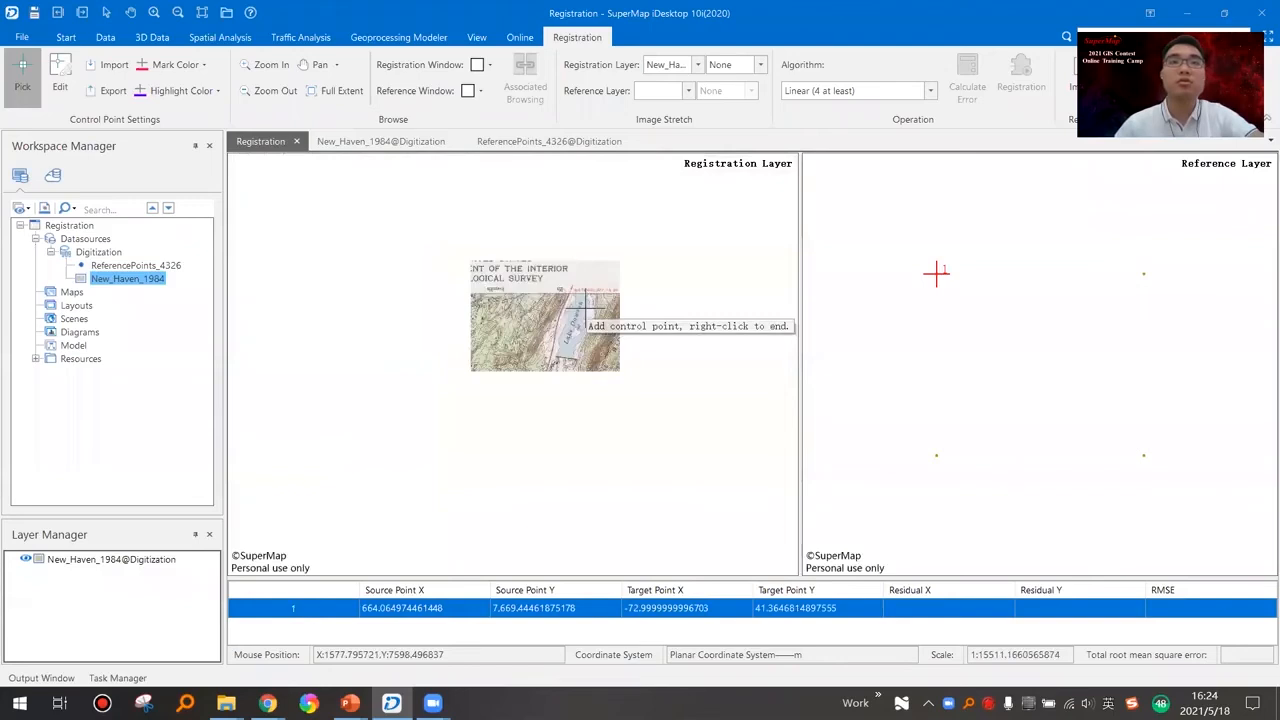
drag(592, 306, 378, 295)
drag(765, 287, 385, 290)
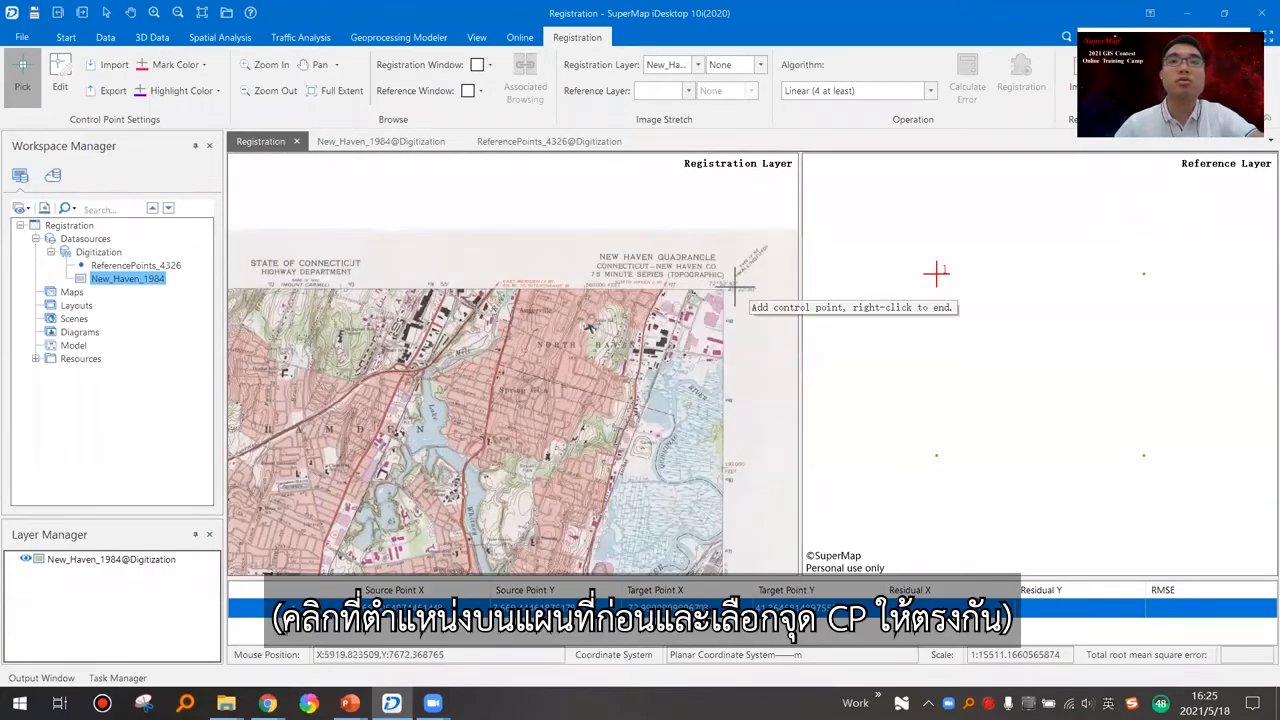
scroll(688, 279, up, 4)
click(617, 348)
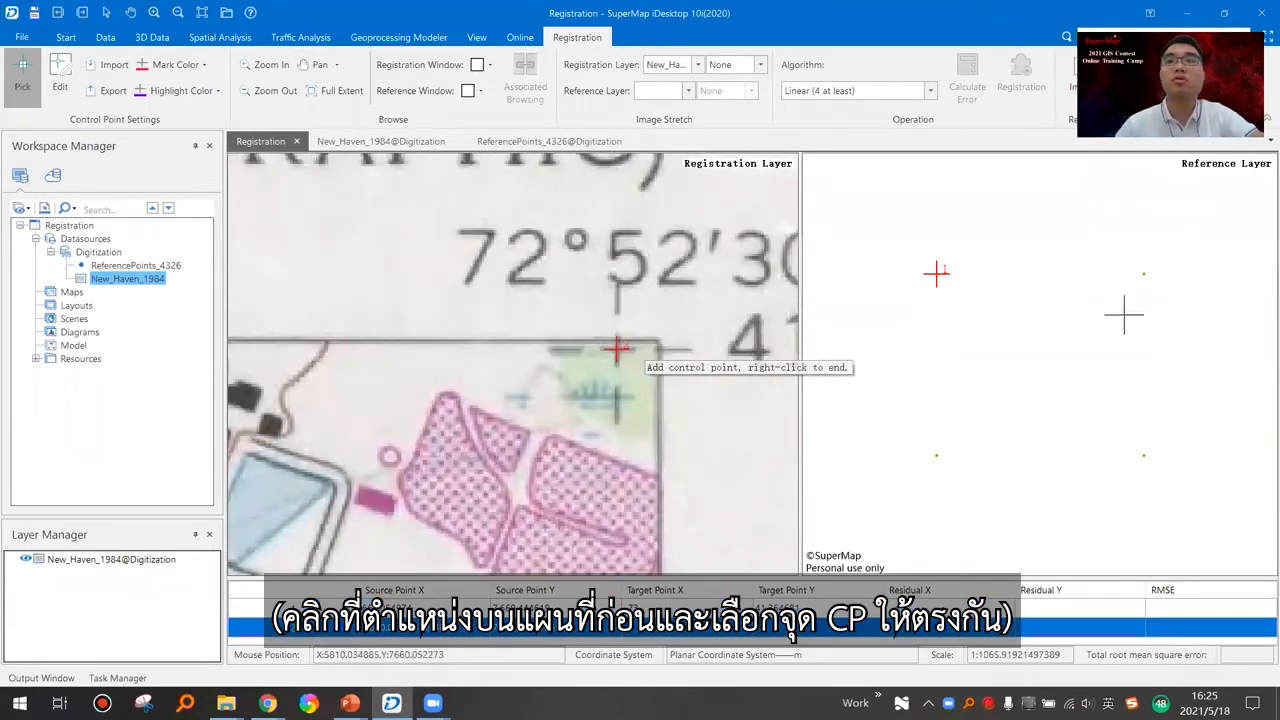
click(1142, 272)
Pair the tick mark at the map's southeast corner with the southeast reference point as the third control point.
scroll(560, 385, down, 6)
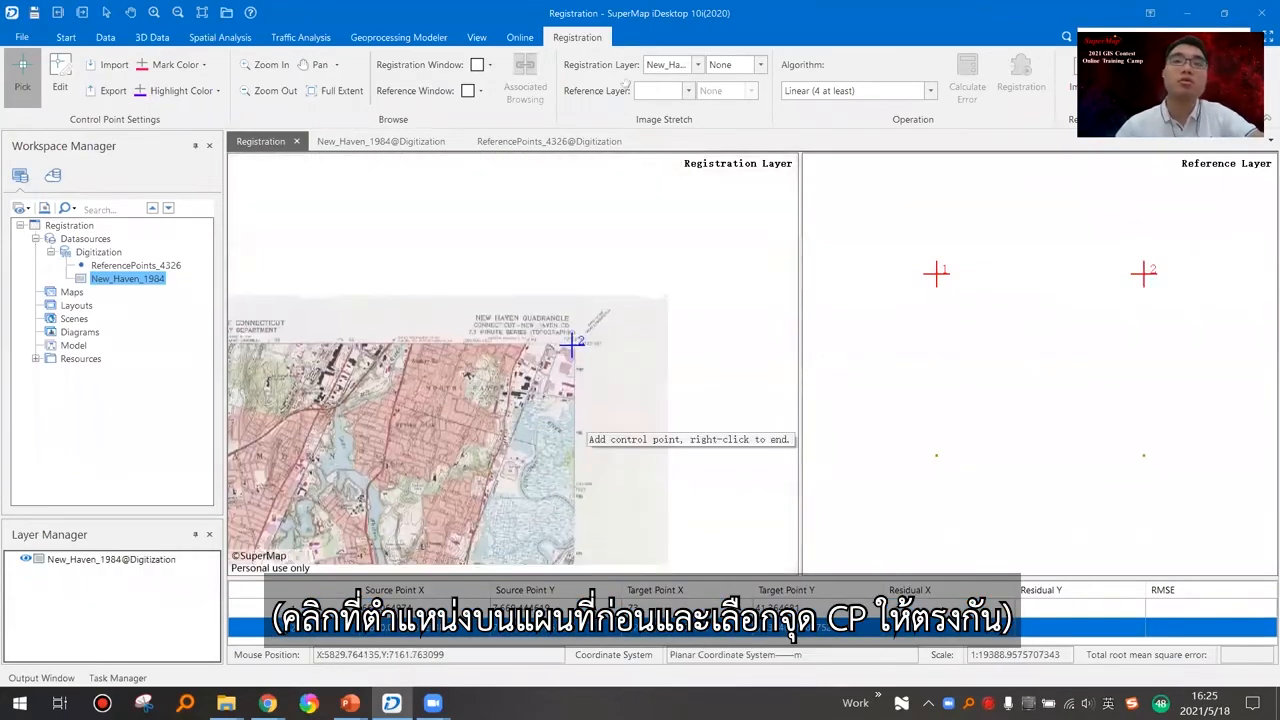
scroll(604, 360, up, 2)
scroll(604, 362, up, 4)
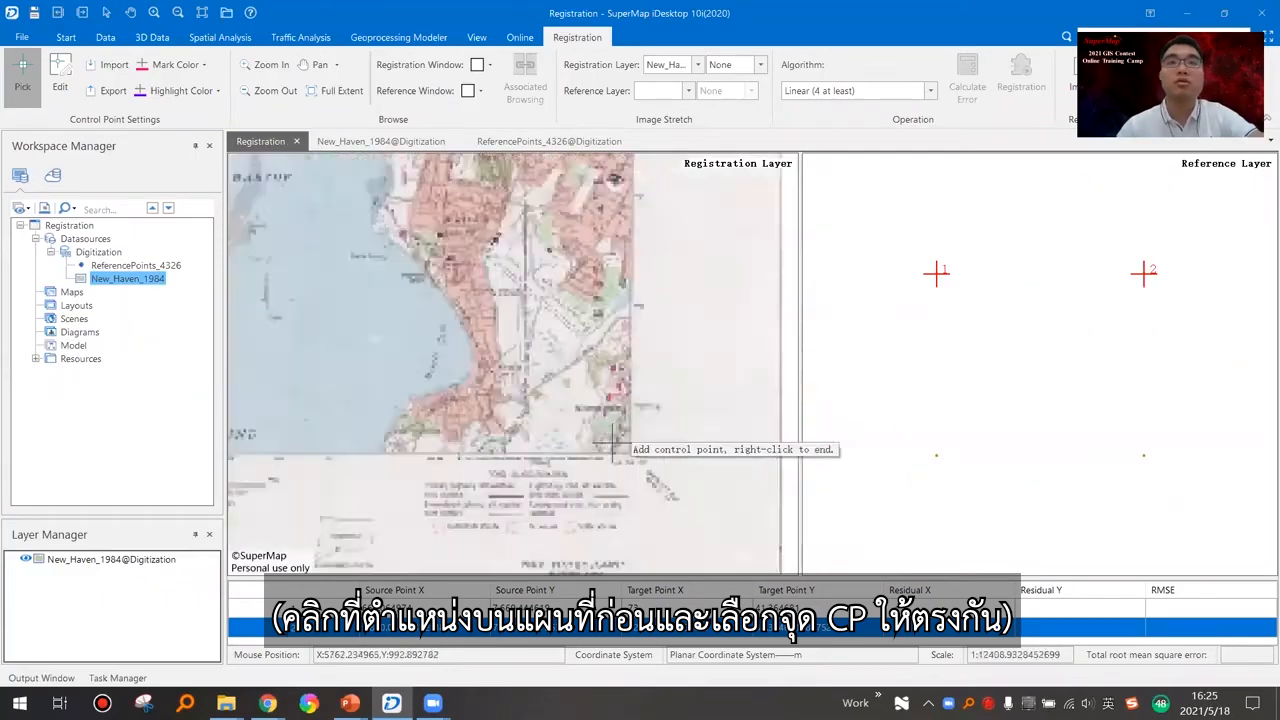
scroll(670, 436, up, 3)
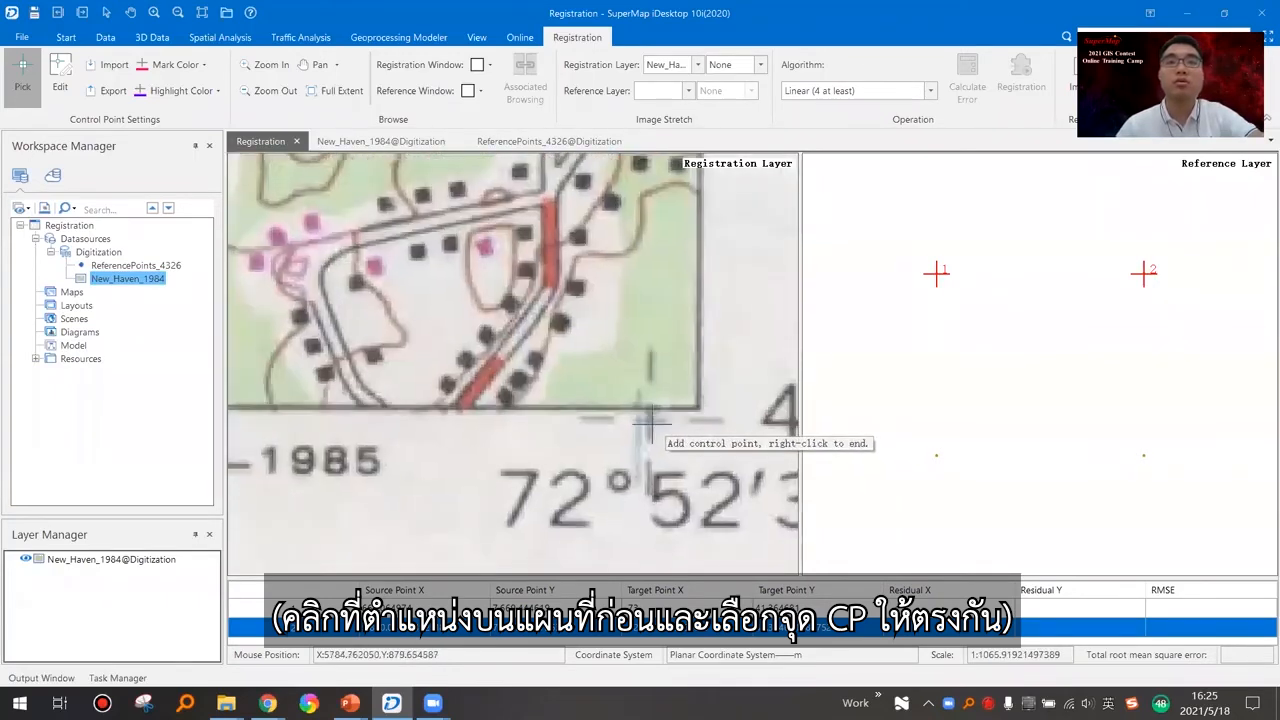
click(649, 425)
click(1143, 453)
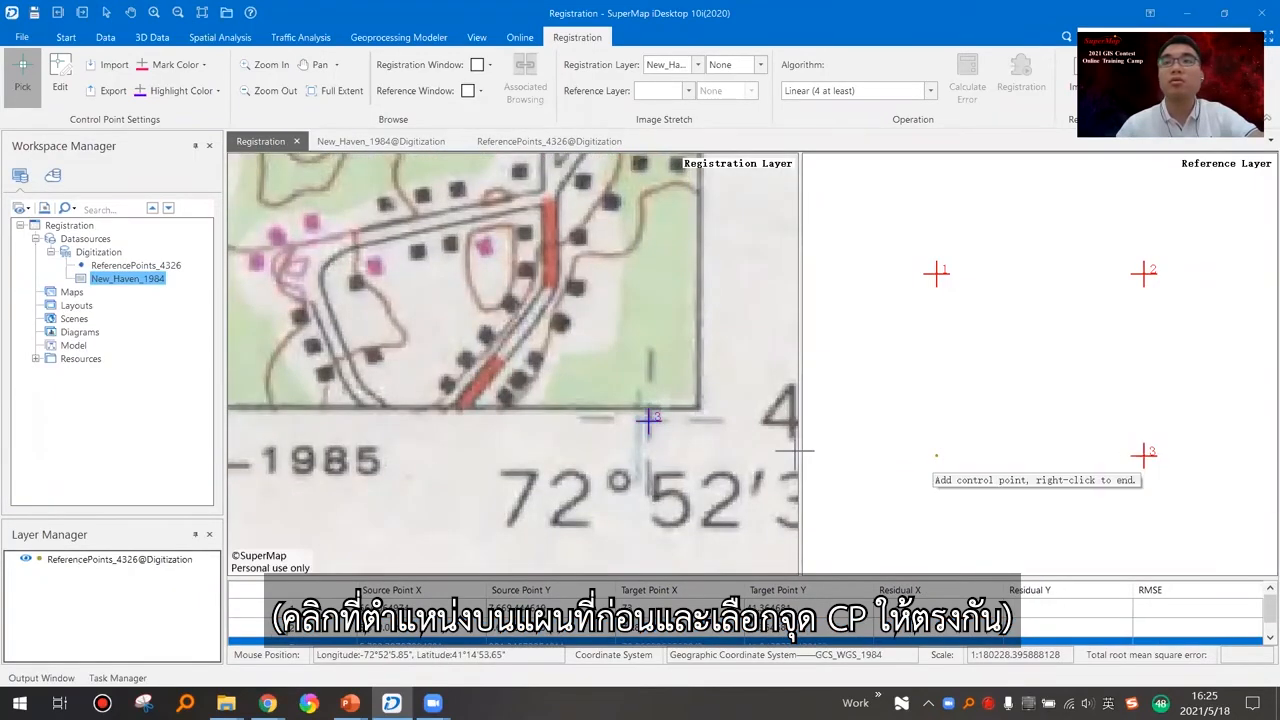
Pair the tick mark at the map's southwest corner (73°00′, 41°15′) with the southwest reference point as the fourth control point.
scroll(497, 385, down, 3)
scroll(497, 385, down, 3)
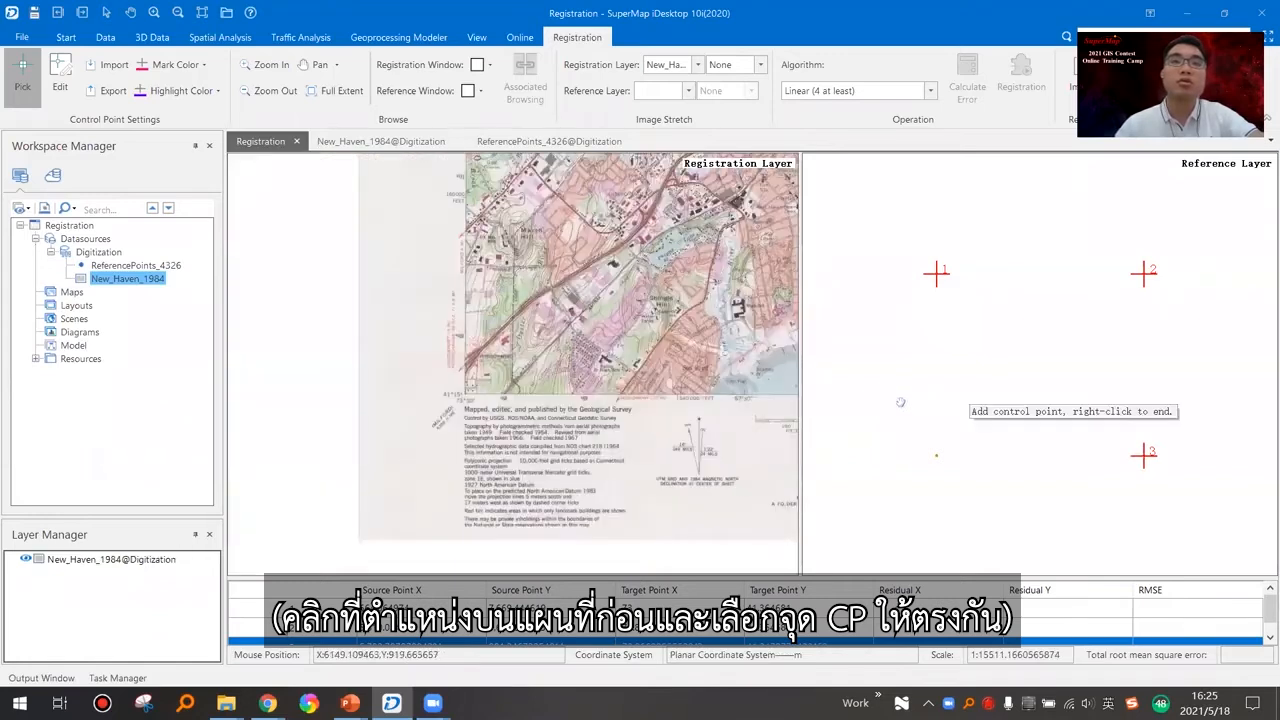
scroll(480, 384, up, 4)
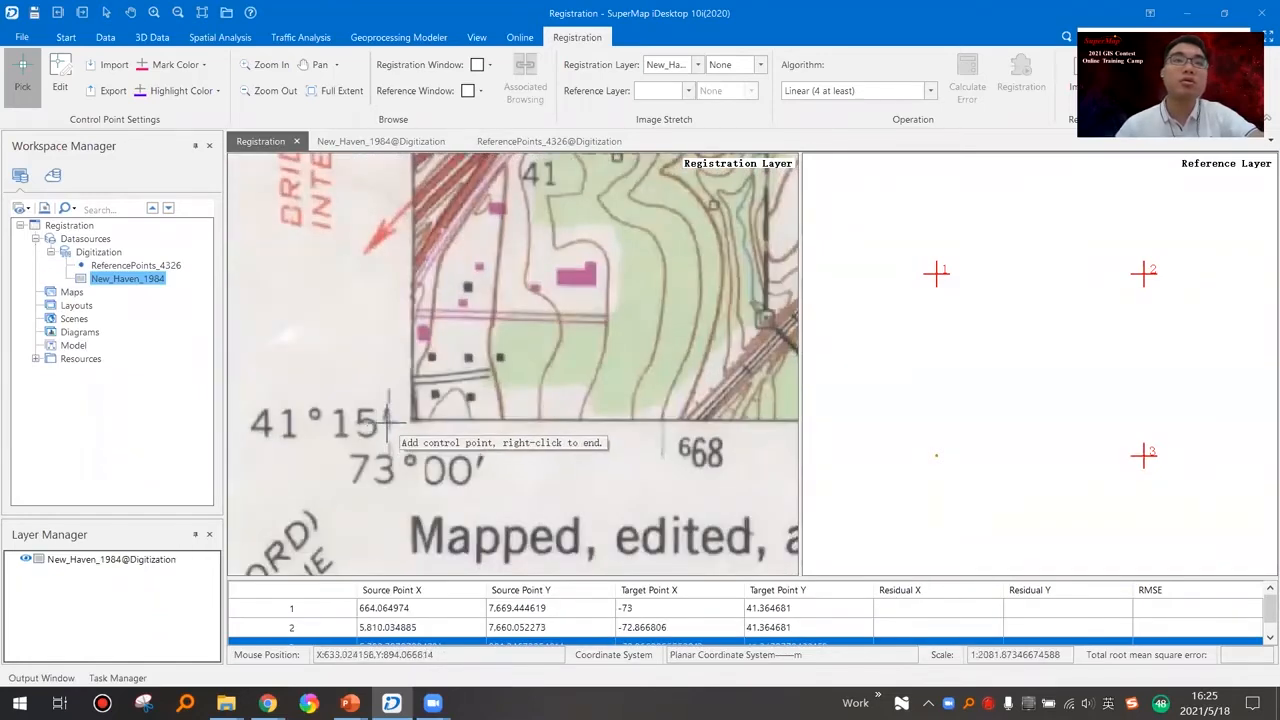
click(390, 422)
click(936, 454)
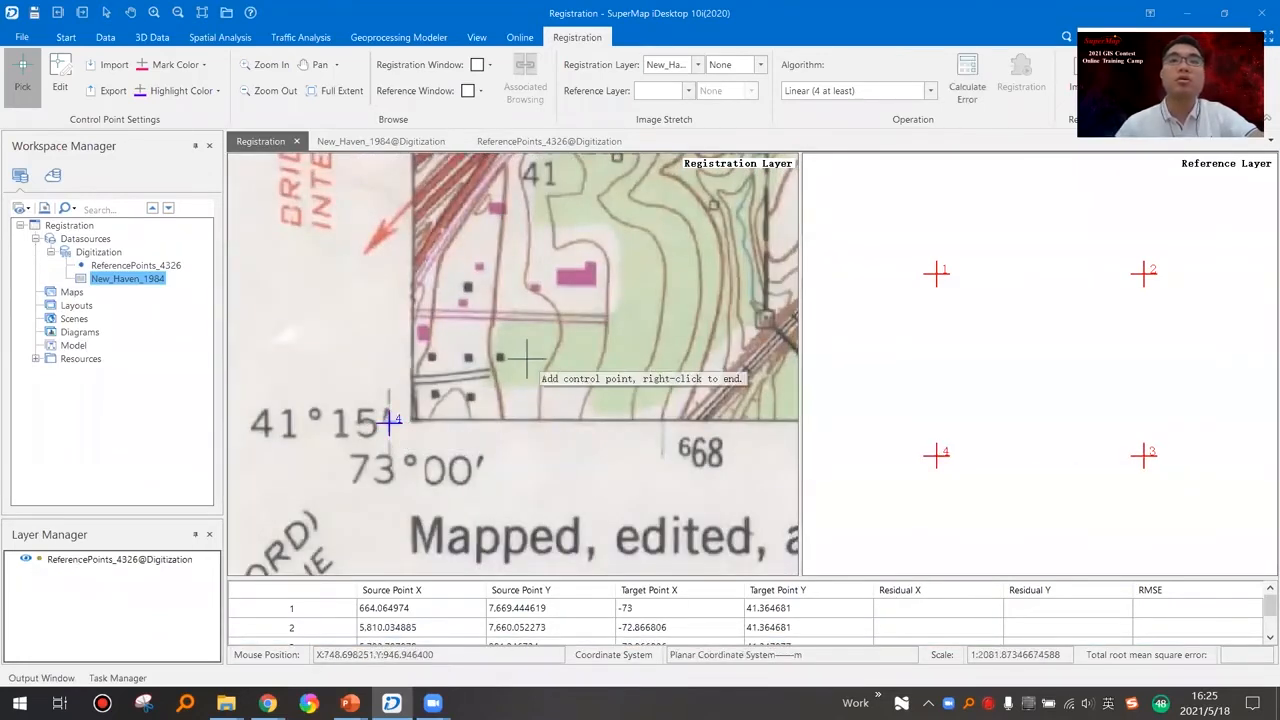
Calculate the control point errors and run the Linear registration, saving the result as New_Haven_1984_adjust in Digitization.
scroll(566, 367, down, 2)
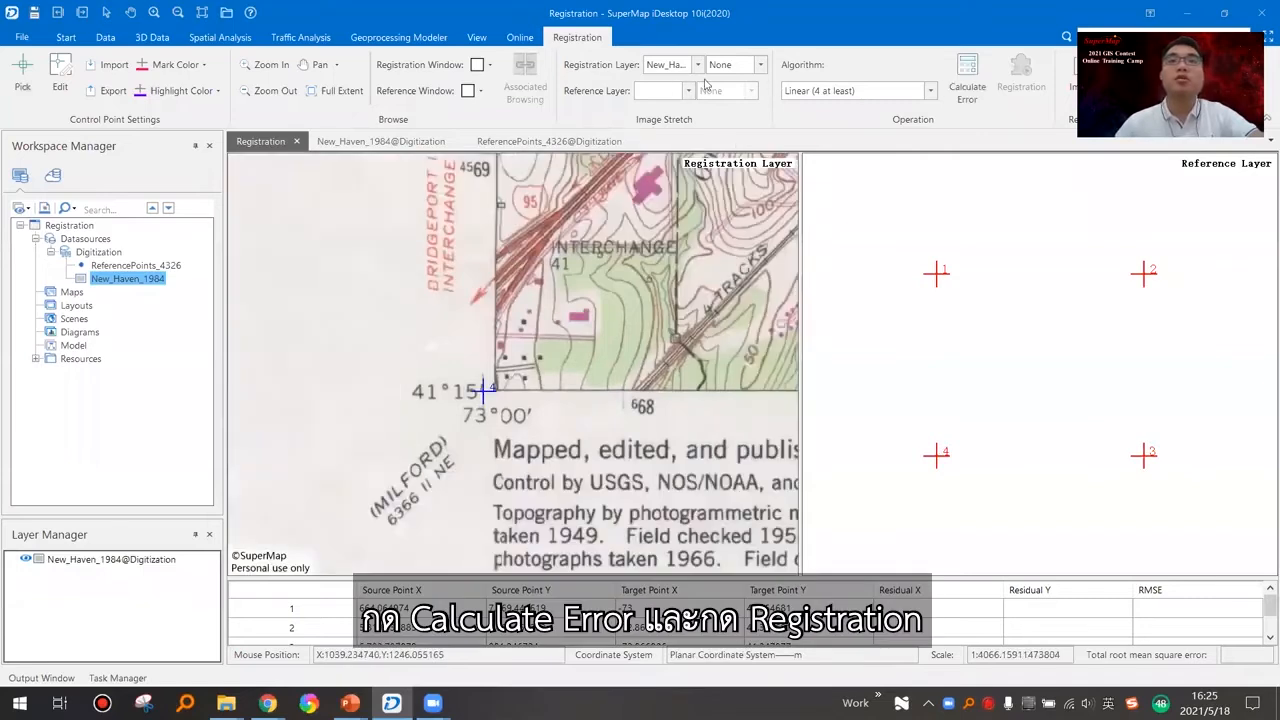
click(970, 90)
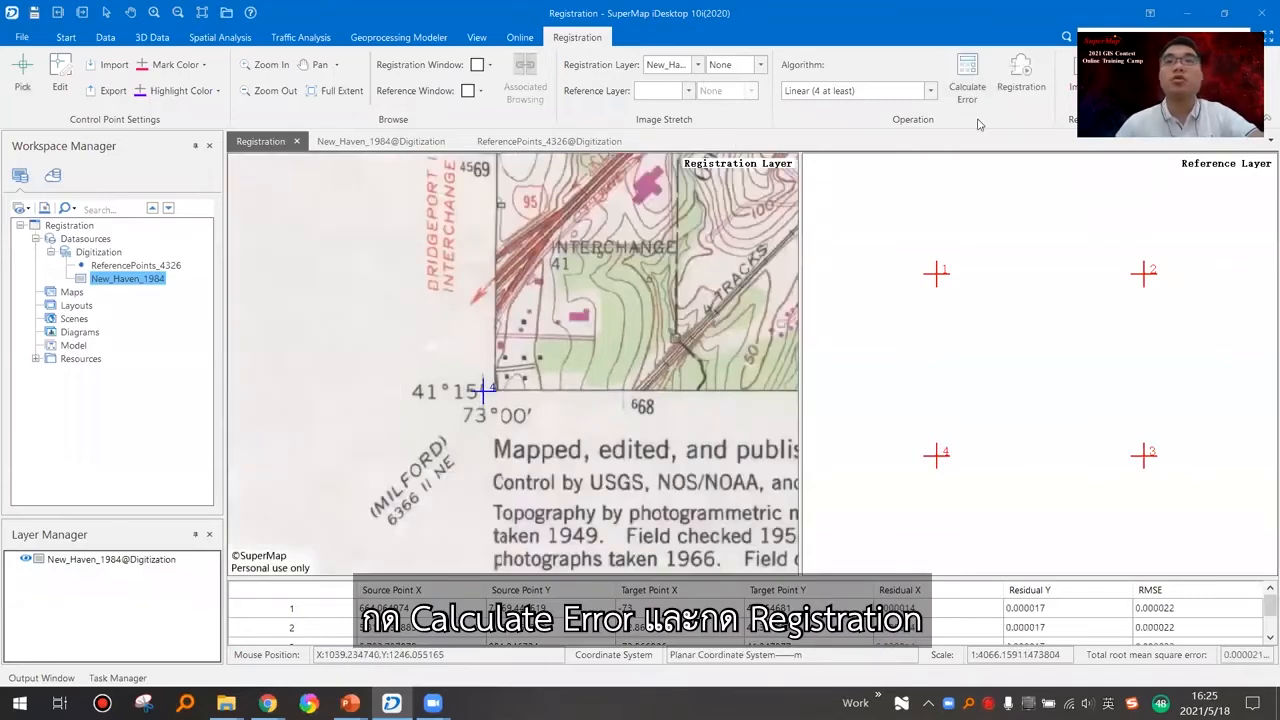
click(1020, 88)
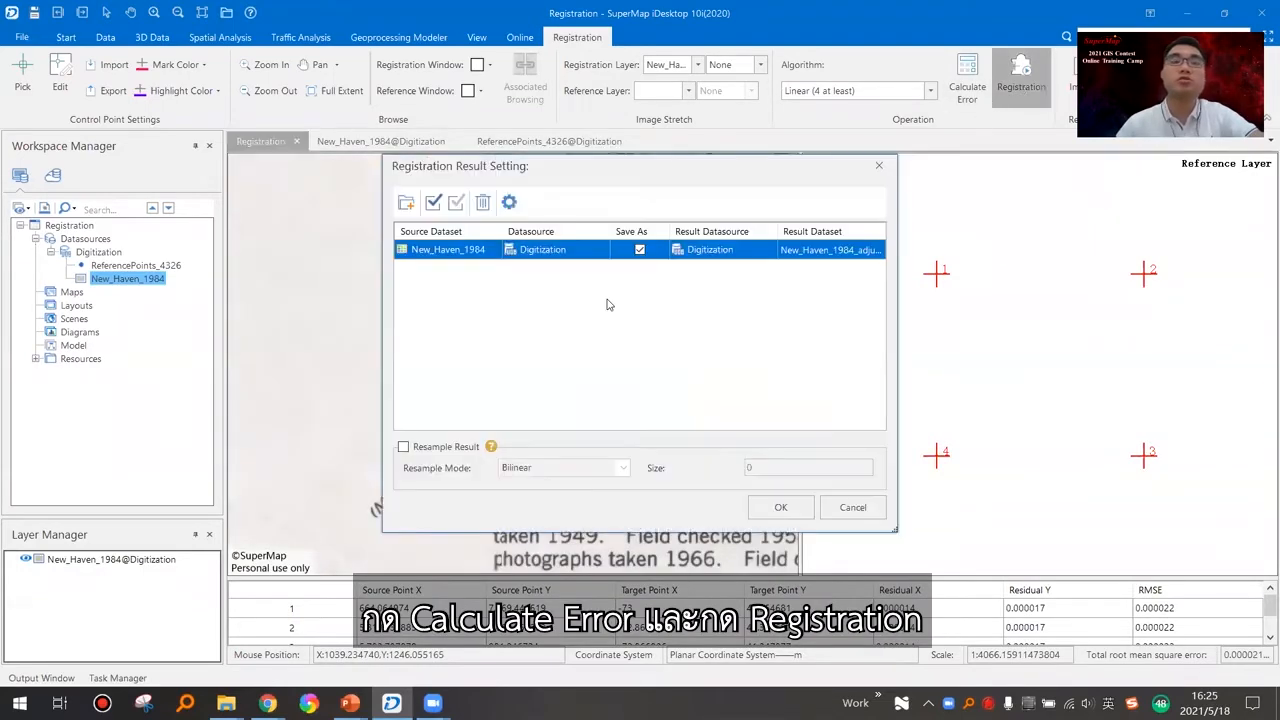
click(800, 507)
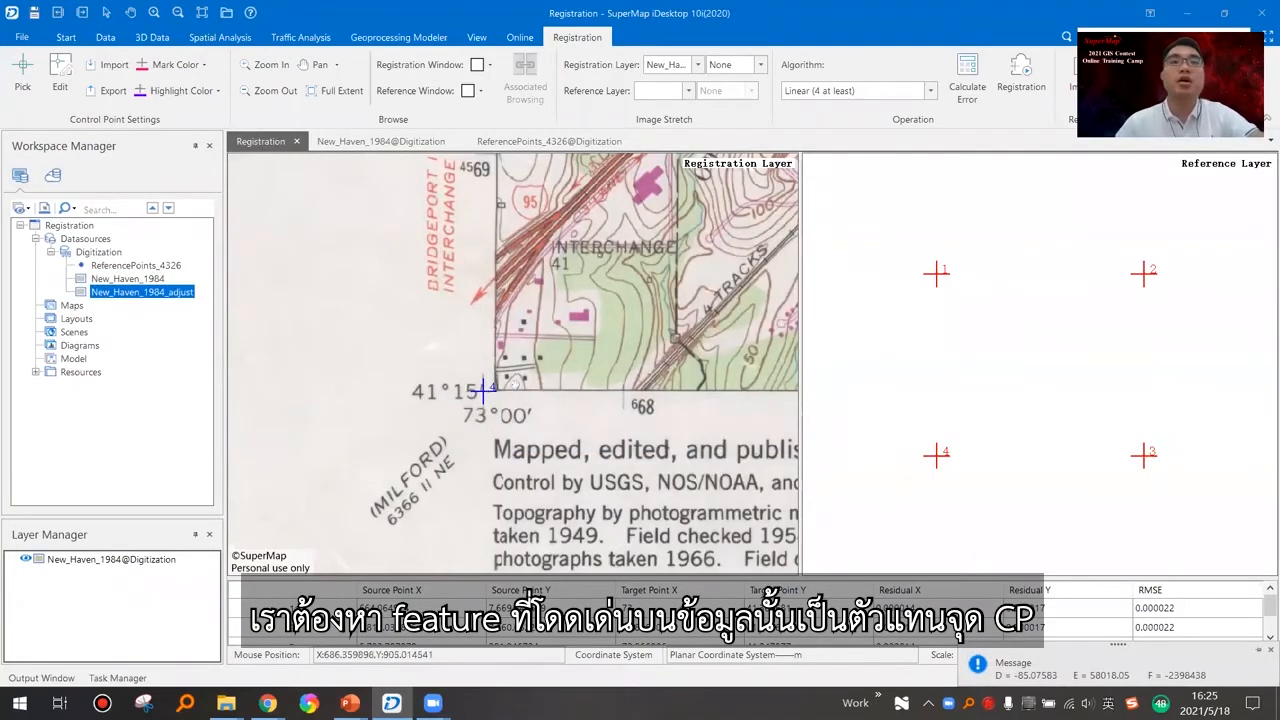
scroll(600, 370, down, 5)
scroll(622, 365, up, 3)
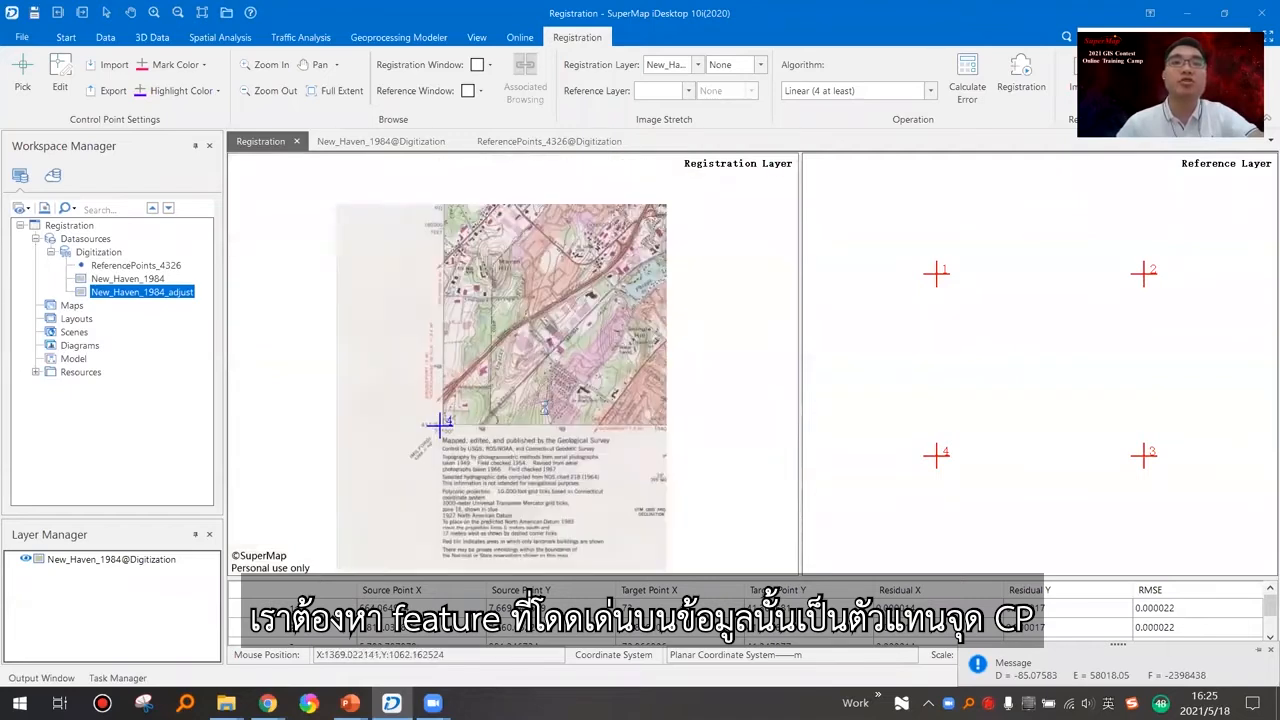
drag(628, 375, 409, 381)
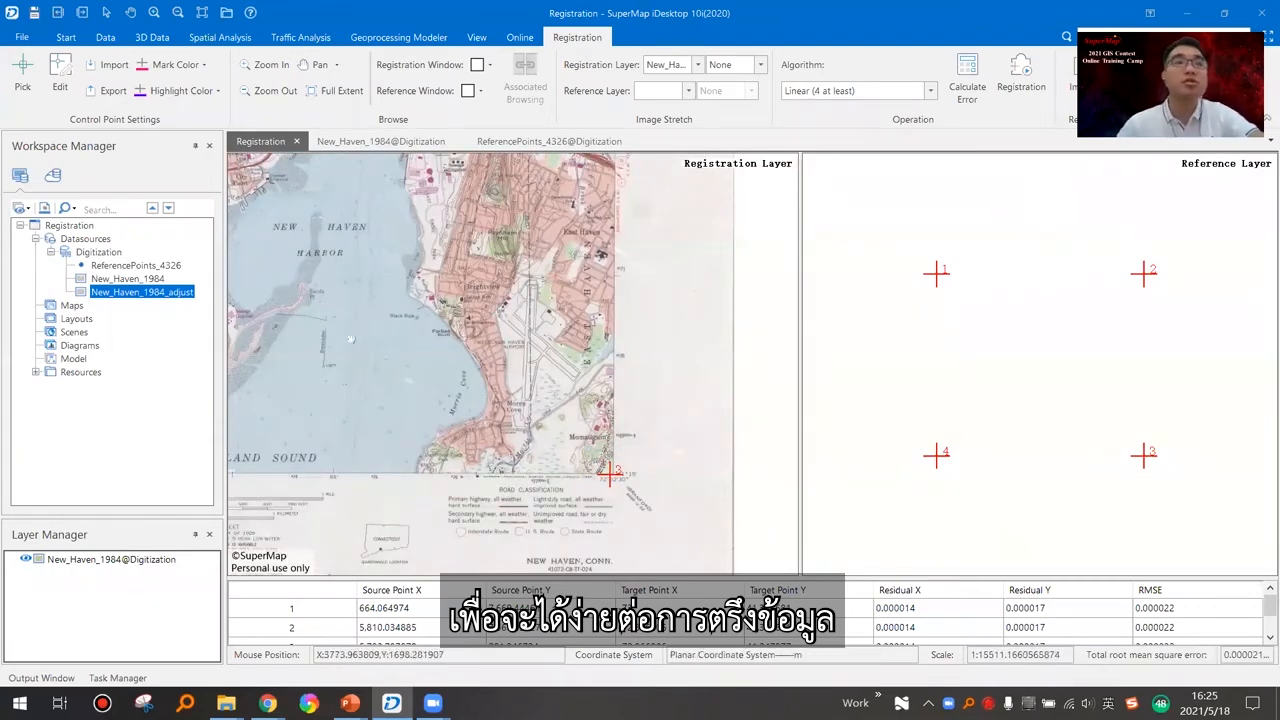
scroll(414, 368, down, 3)
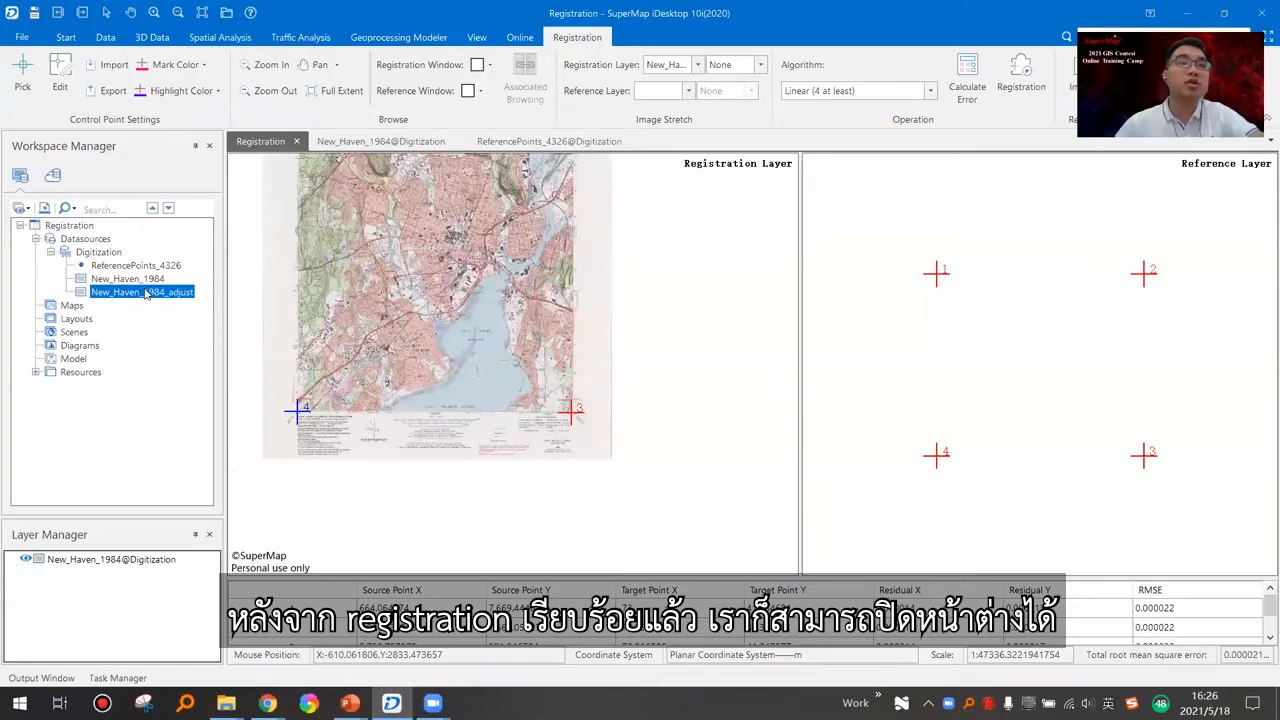
Close the Registration window and the ReferencePoints_4326 and New_Haven_1984 maps without saving them.
click(296, 141)
click(552, 141)
click(573, 410)
click(374, 144)
click(696, 404)
Open New_Haven_1984_adjust in a new map, building its image pyramid, and view the registered image.
right_click(157, 297)
click(210, 298)
key(Return)
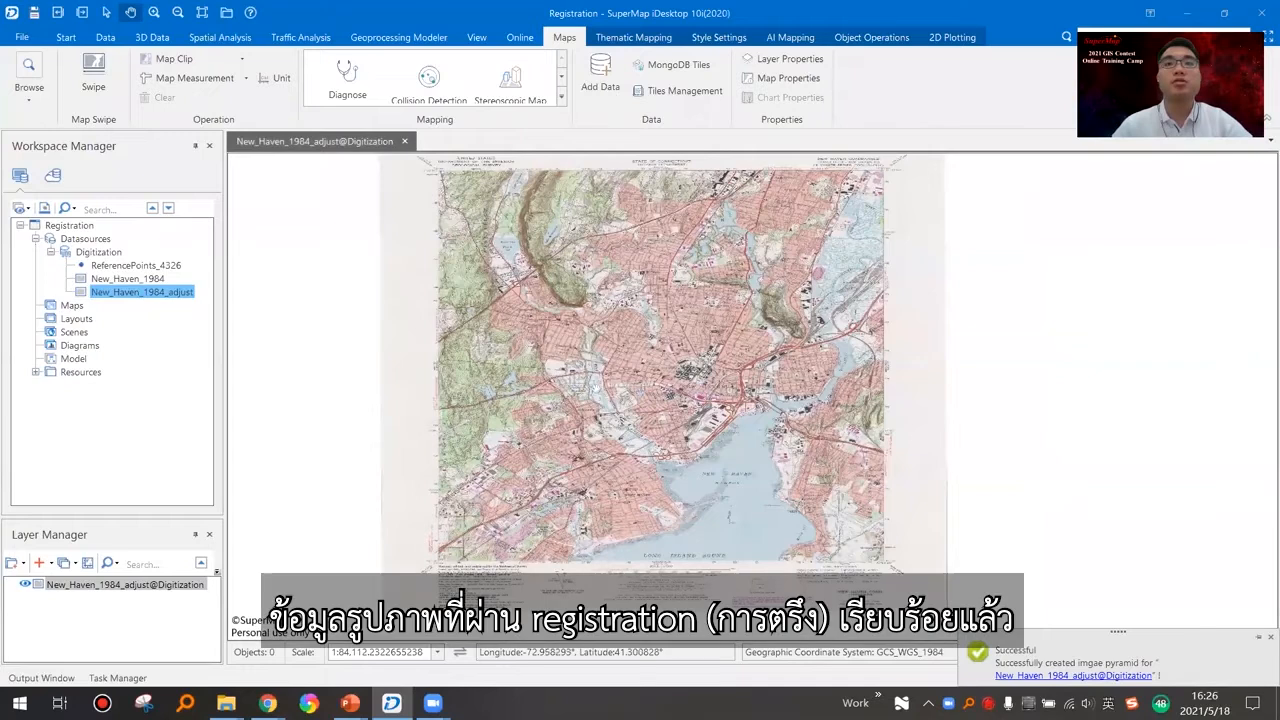
scroll(657, 387, down, 2)
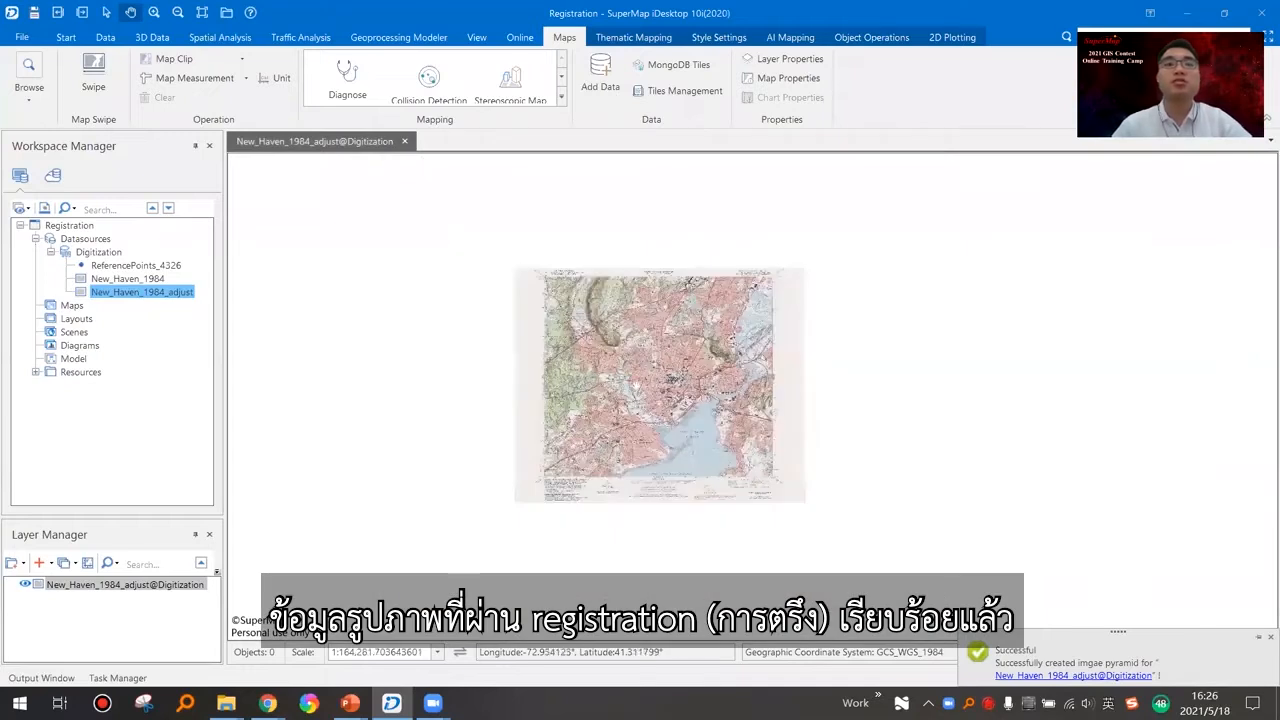
scroll(610, 400, up, 3)
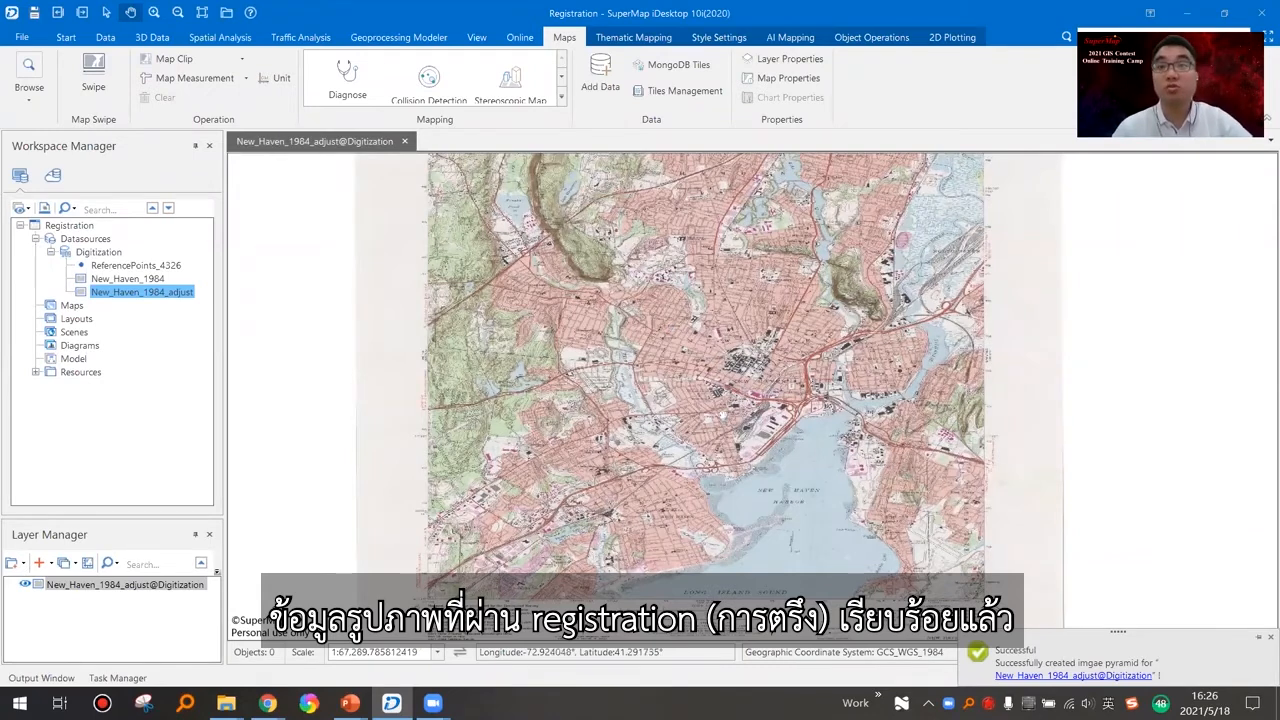
Switch to the PowerPoint training slides and review the Method 1 and Method 2 data registration slides.
mouse_move(350, 703)
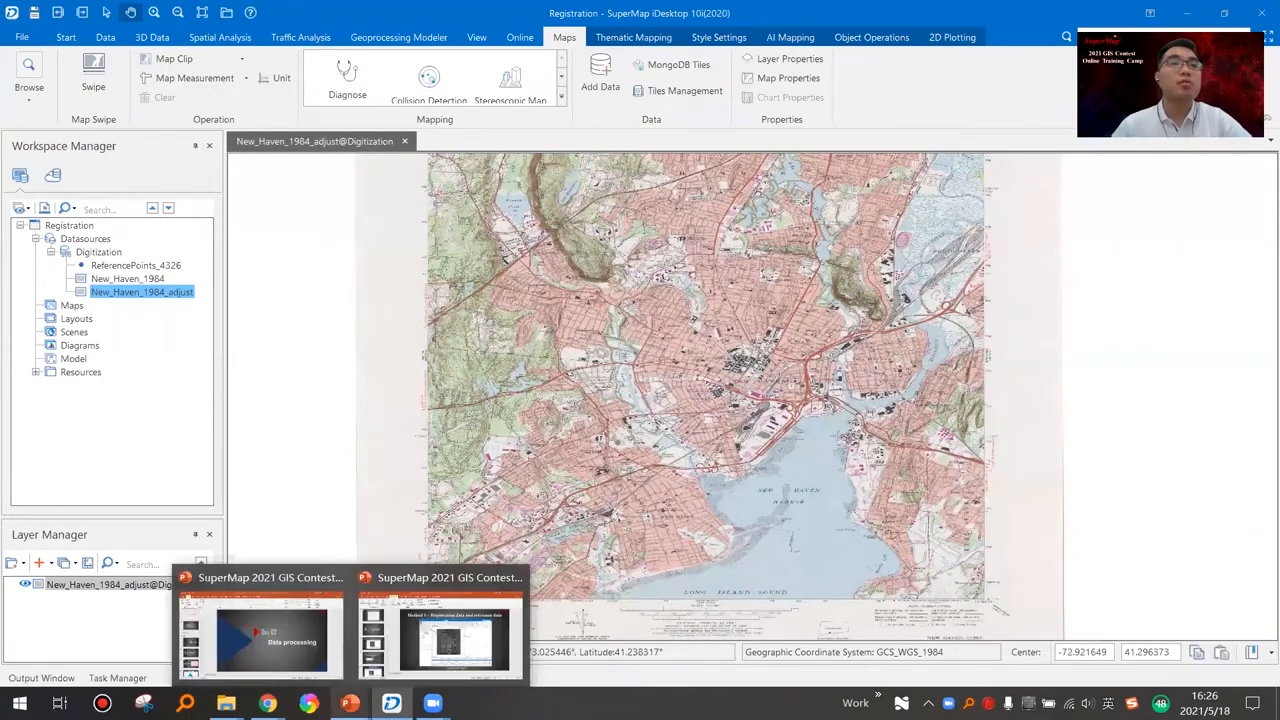
click(441, 635)
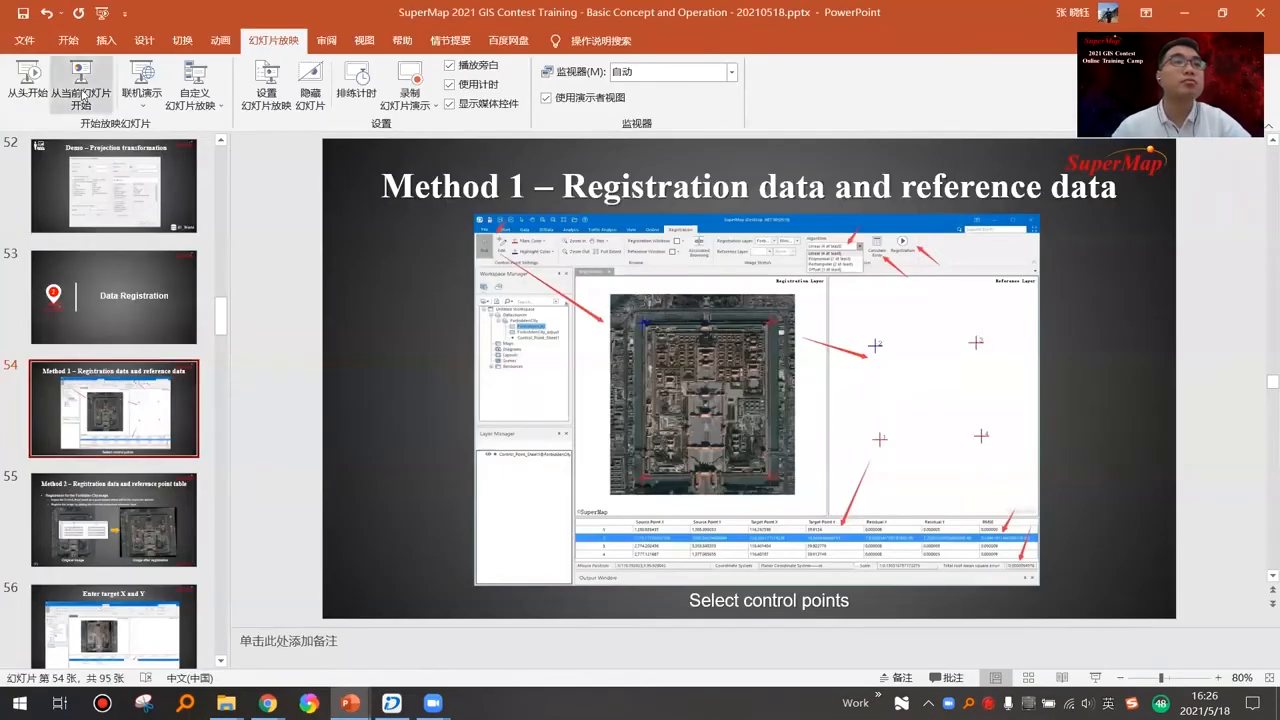
click(174, 528)
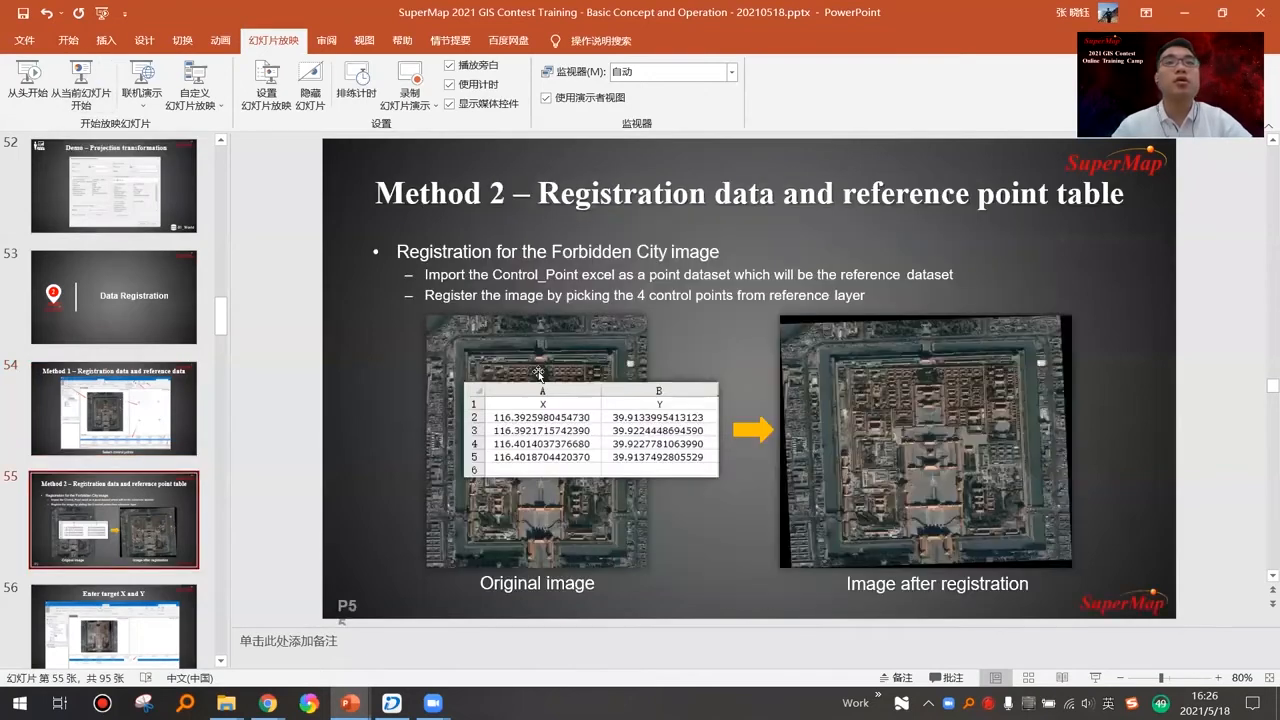
click(93, 410)
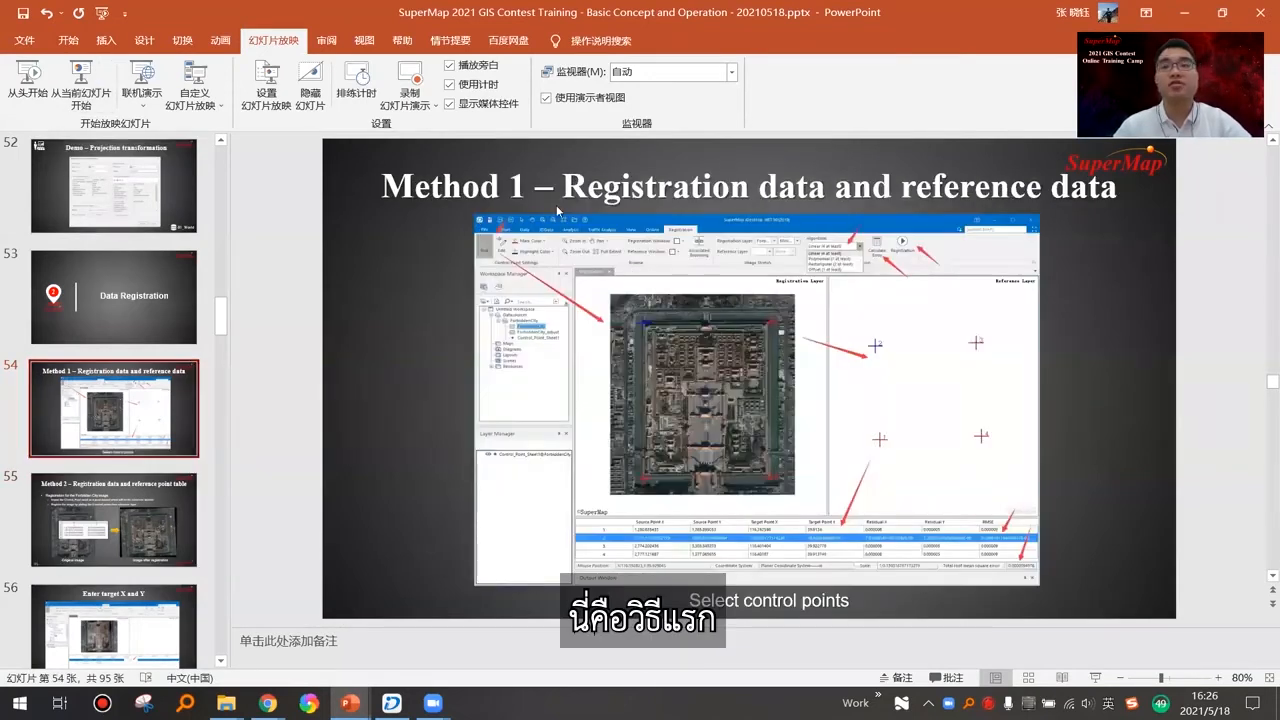
key(Down)
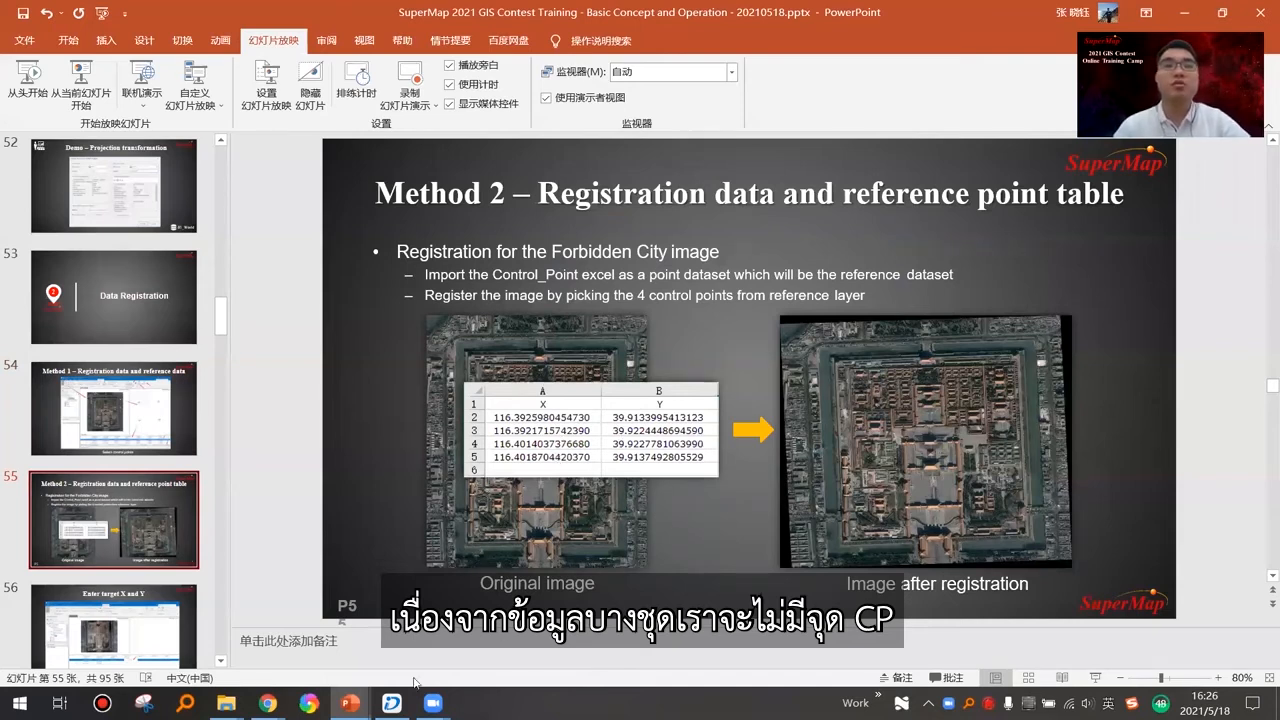
Switch back to SuperMap iDesktop and close the New_Haven_1984_adjust map without saving it.
mouse_move(395, 700)
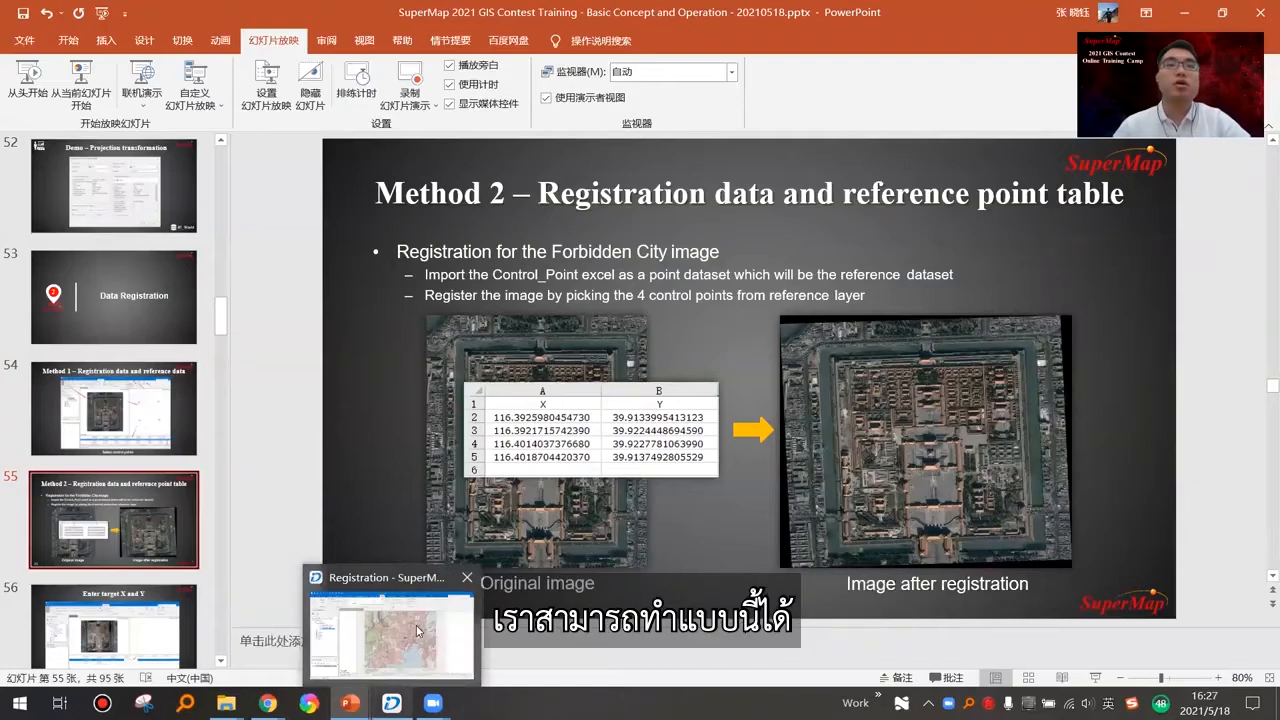
mouse_move(418, 630)
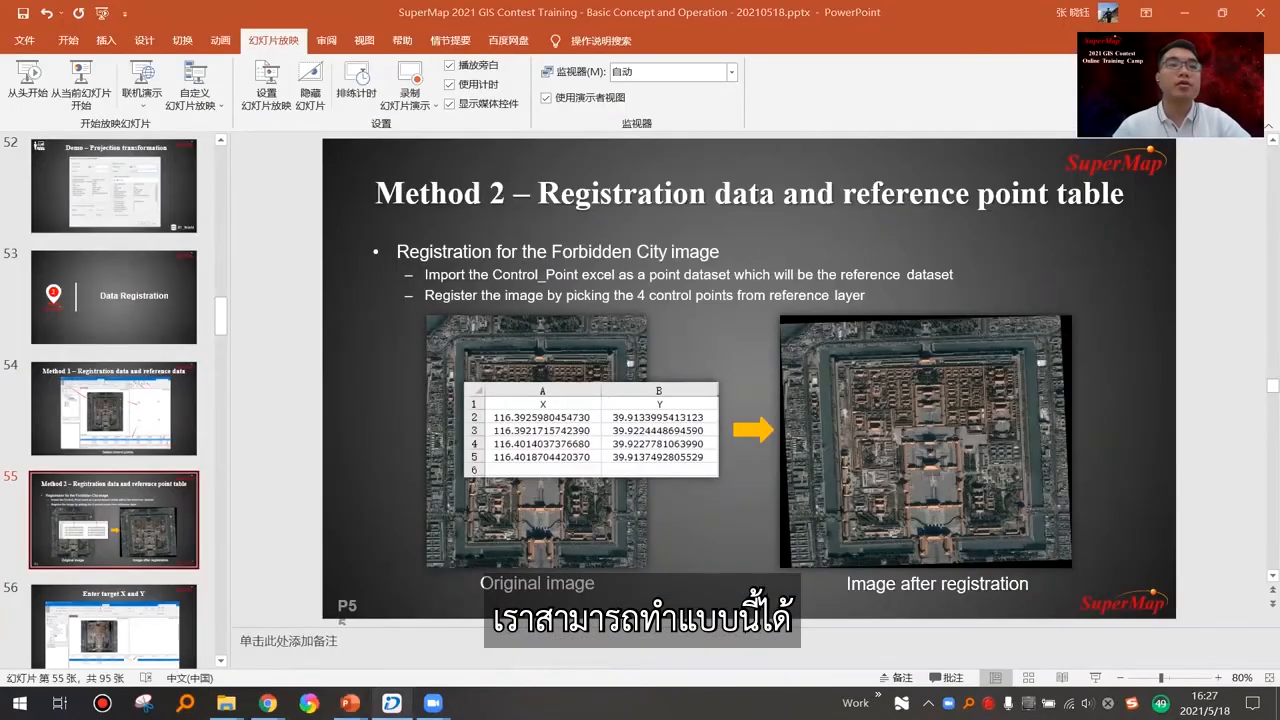
click(395, 702)
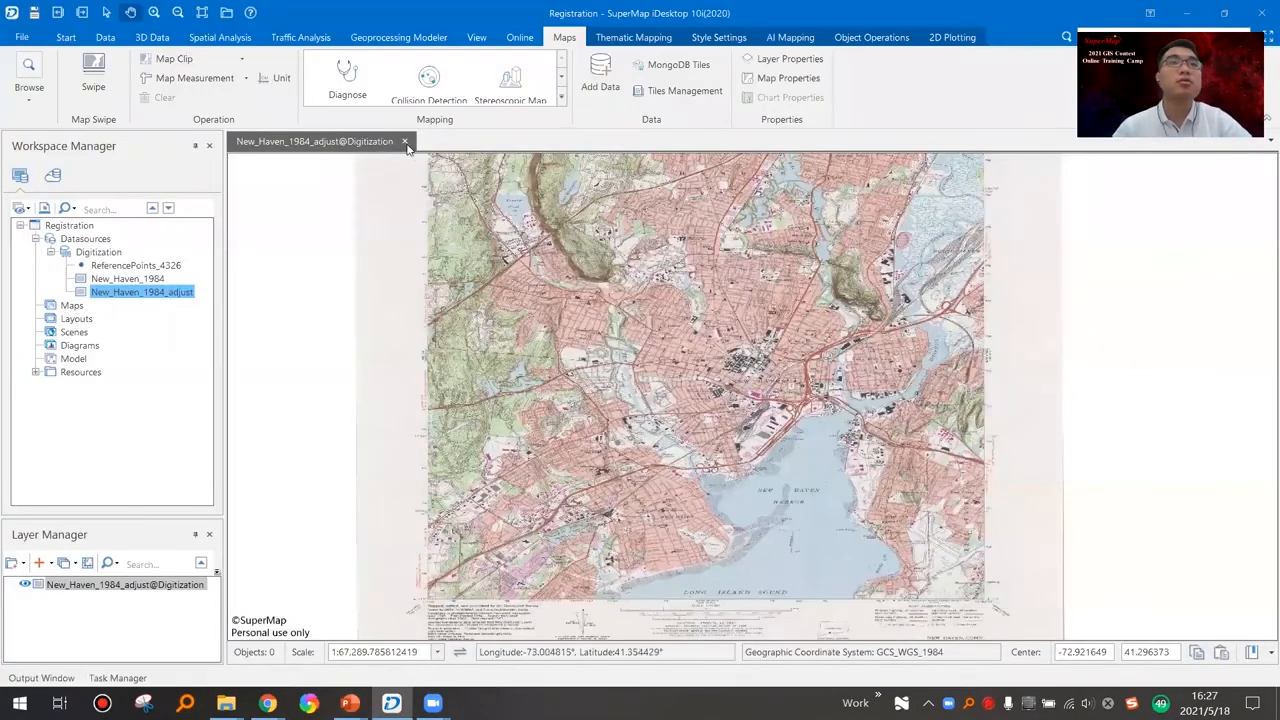
click(404, 141)
click(650, 410)
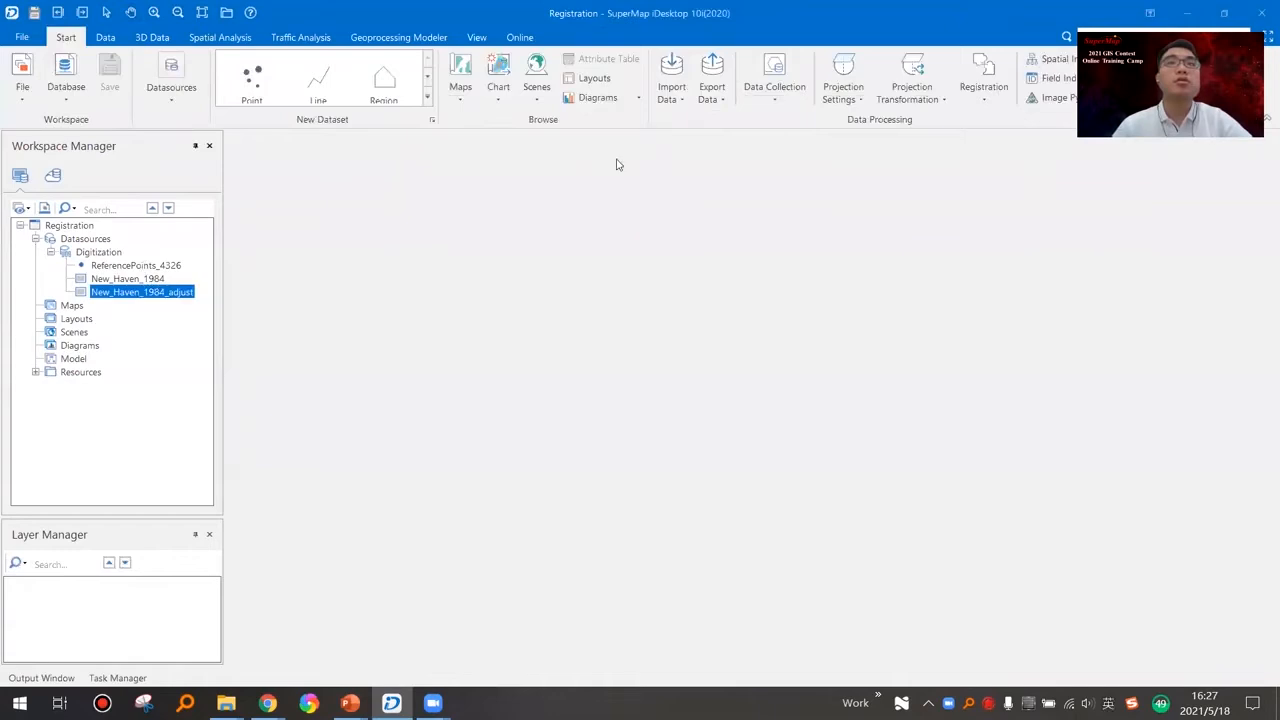
click(982, 80)
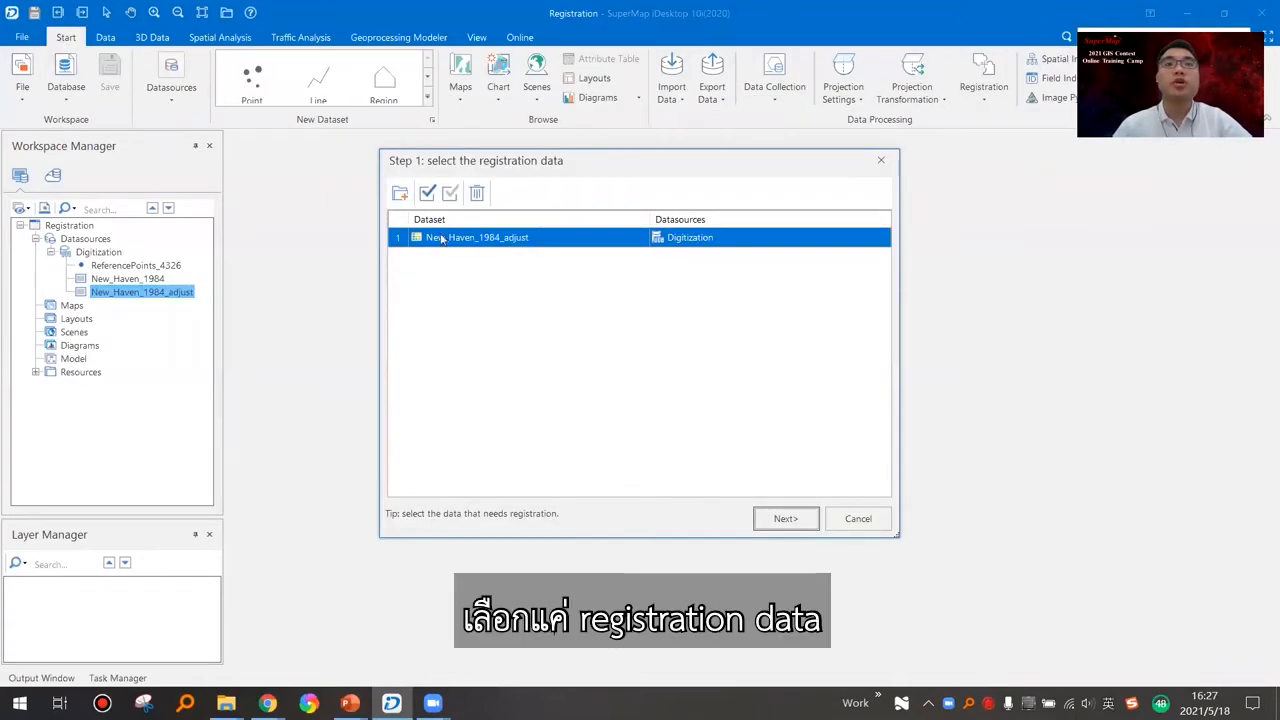
click(780, 518)
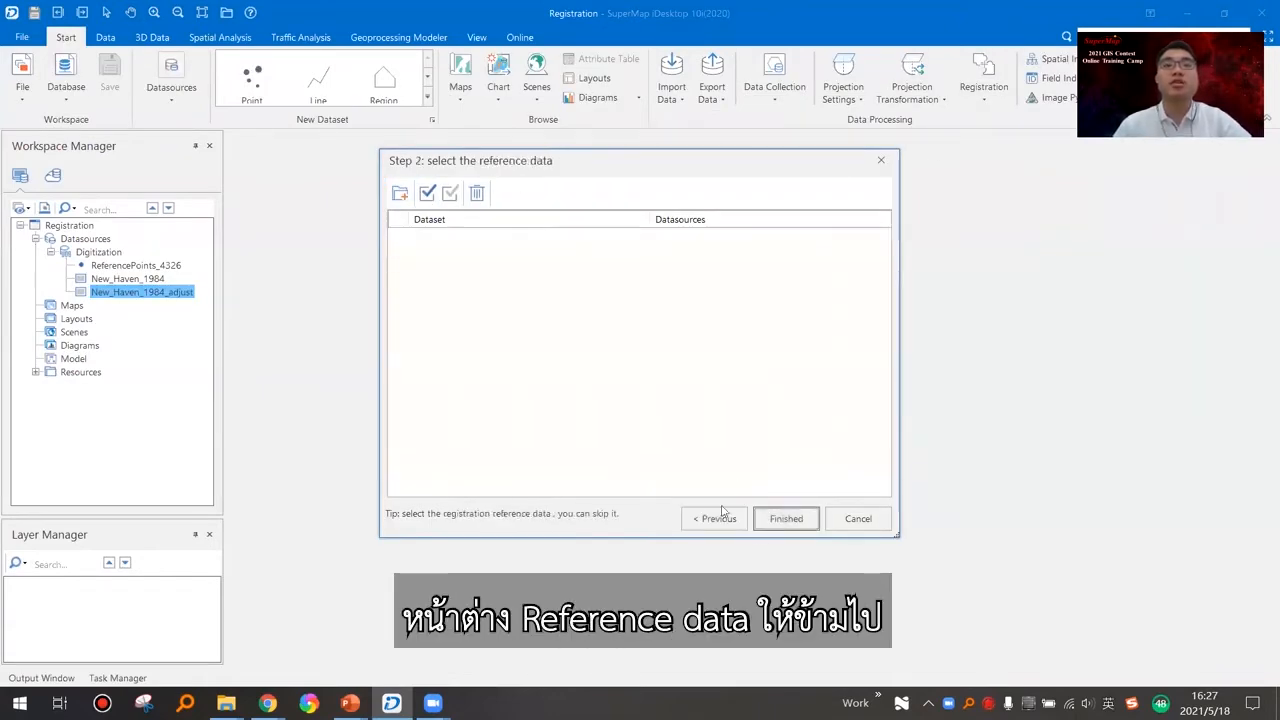
click(780, 518)
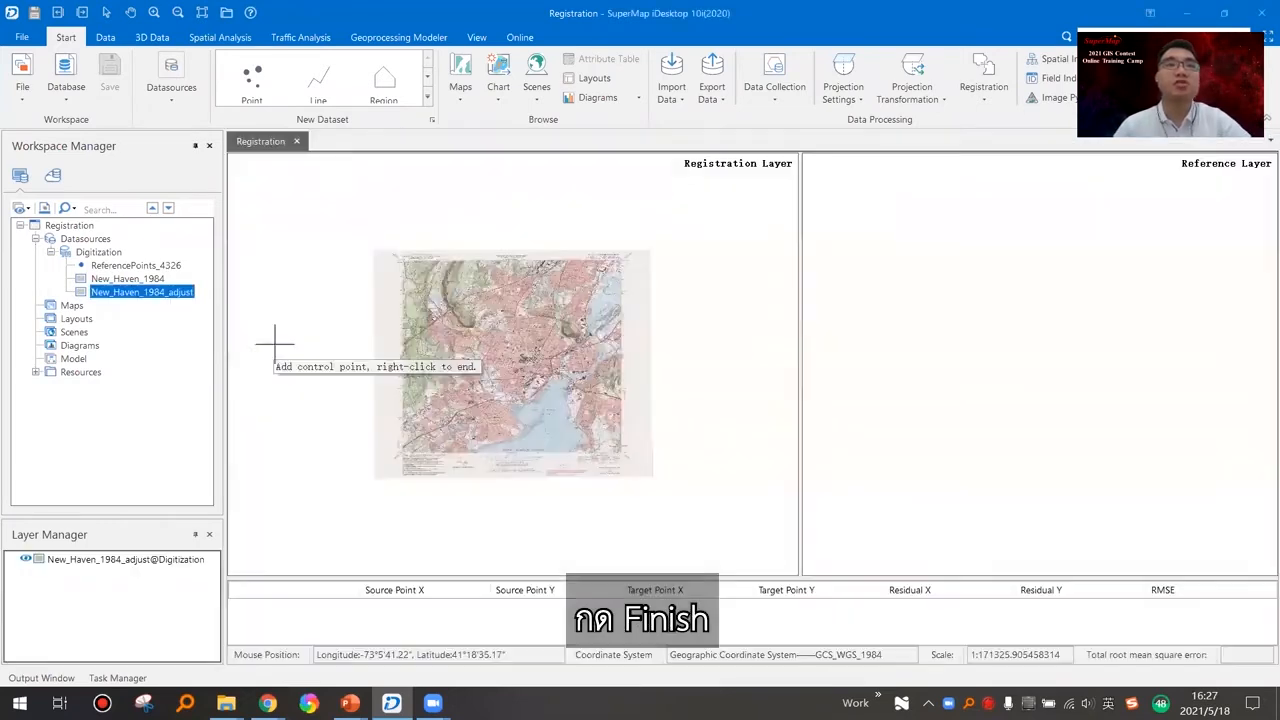
click(296, 141)
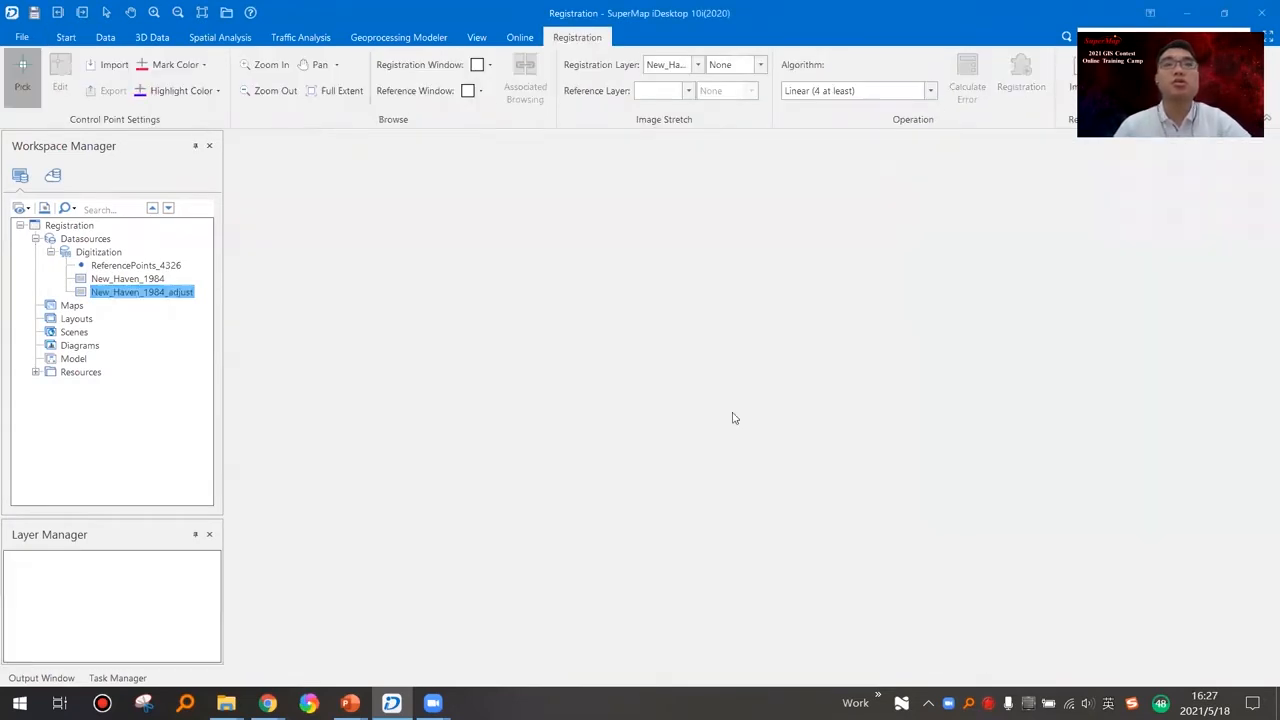
Start a new registration with New_Haven_1984 instead of New_Haven_1984_adjust as registration data, skipping the reference data.
click(983, 75)
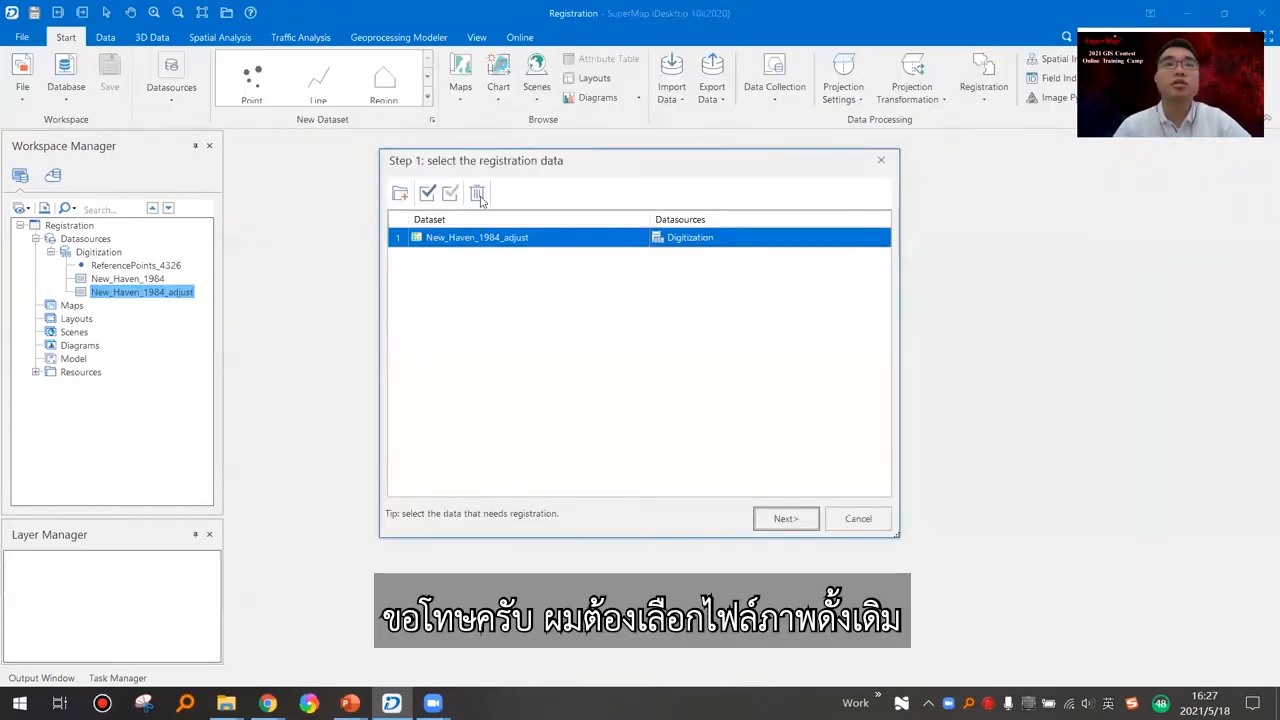
click(478, 194)
click(400, 193)
click(545, 228)
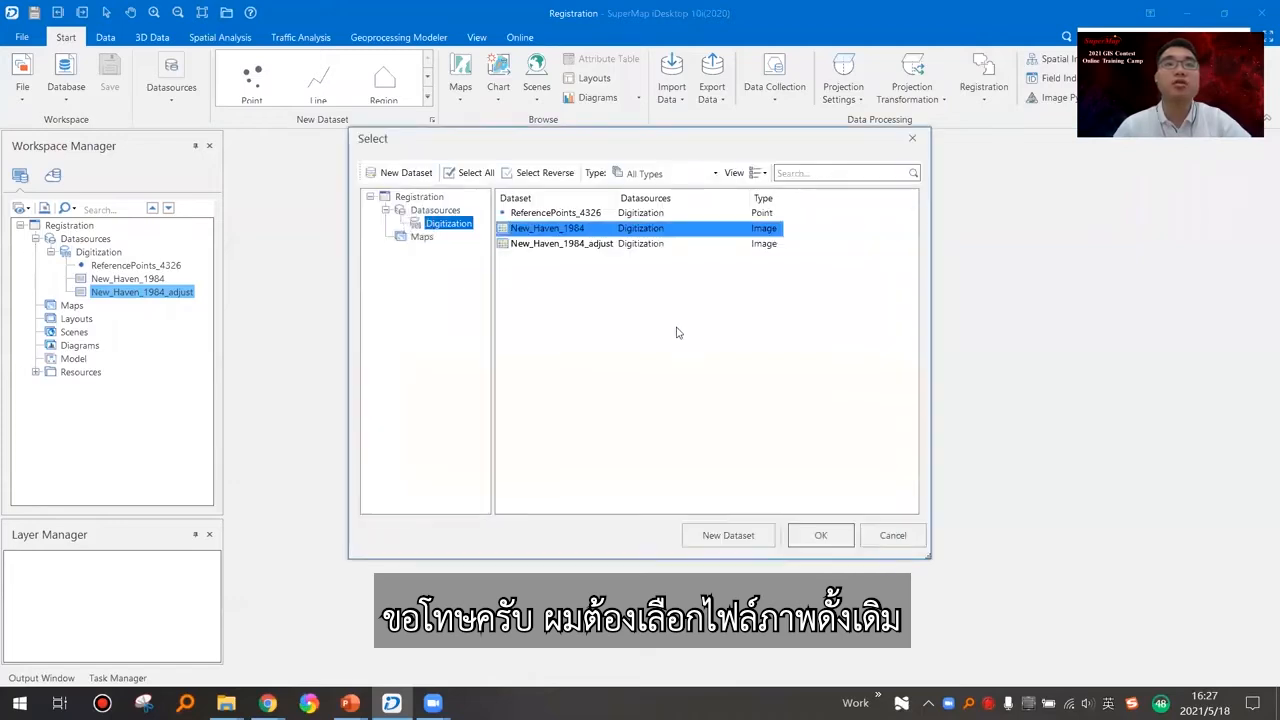
click(820, 535)
click(784, 518)
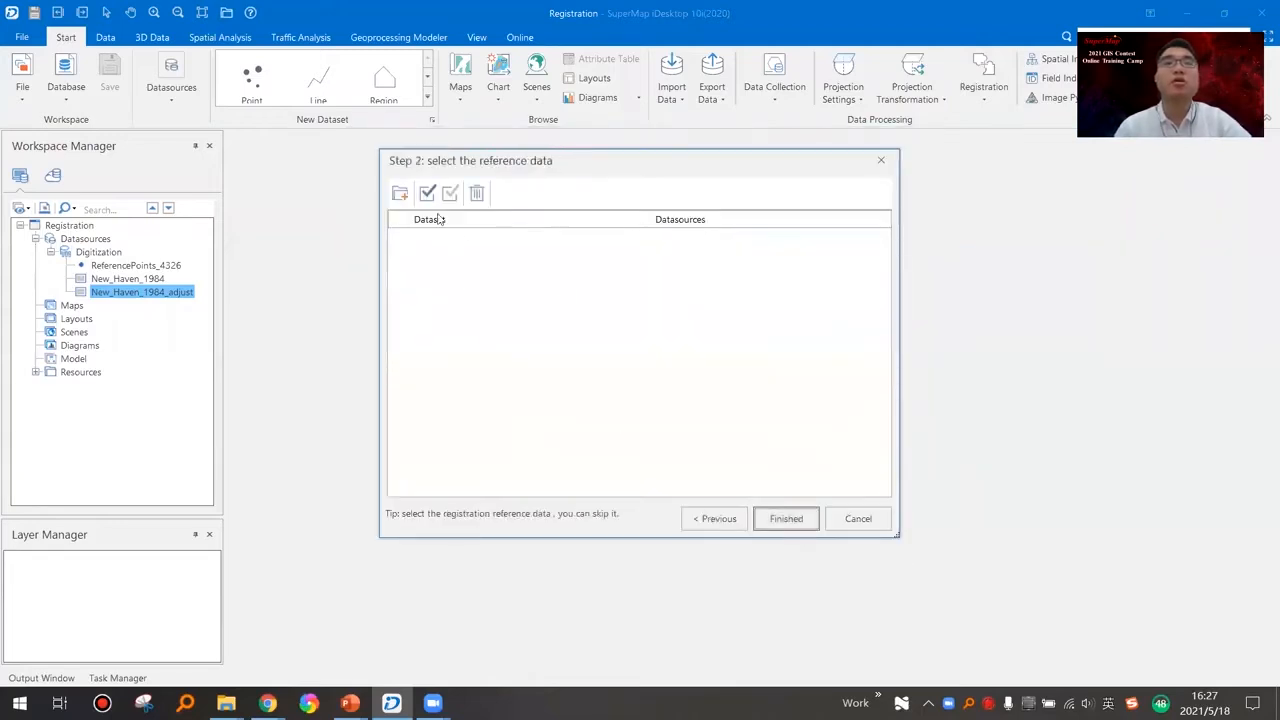
click(786, 518)
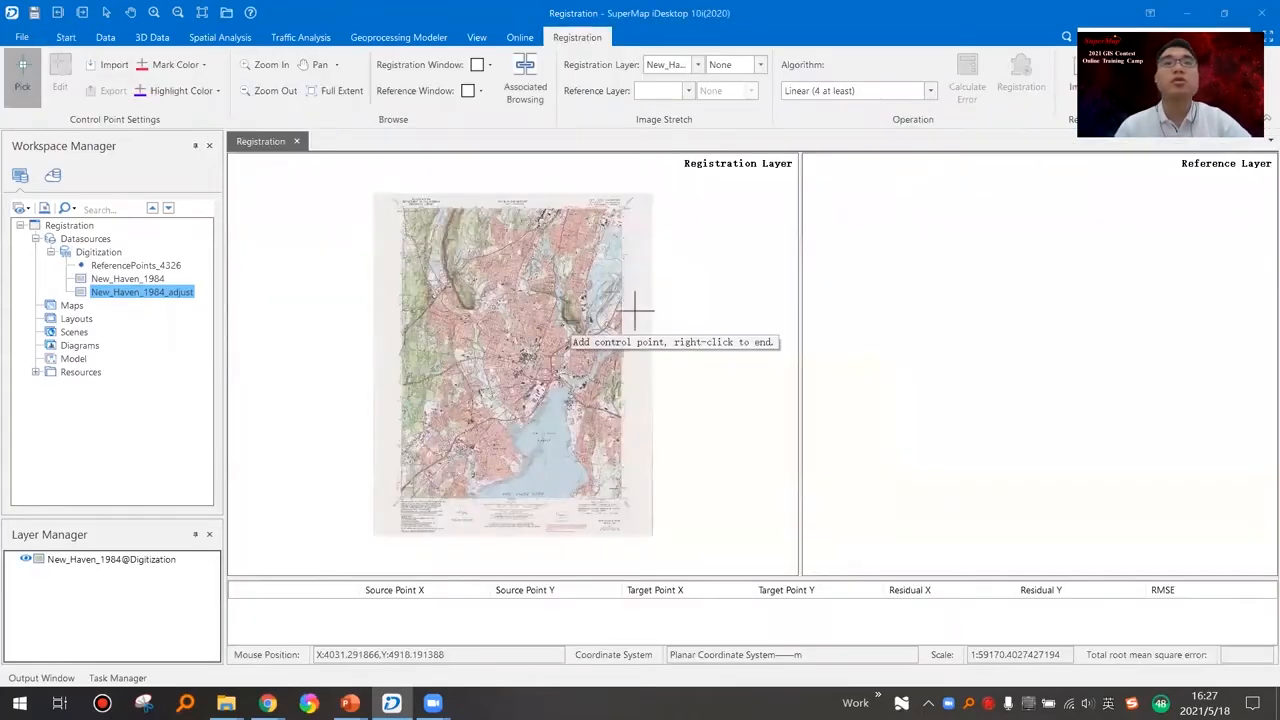
Pick four control points at the corners of the New_Haven_1984 map, end picking and enlarge the control point table.
click(401, 207)
click(620, 205)
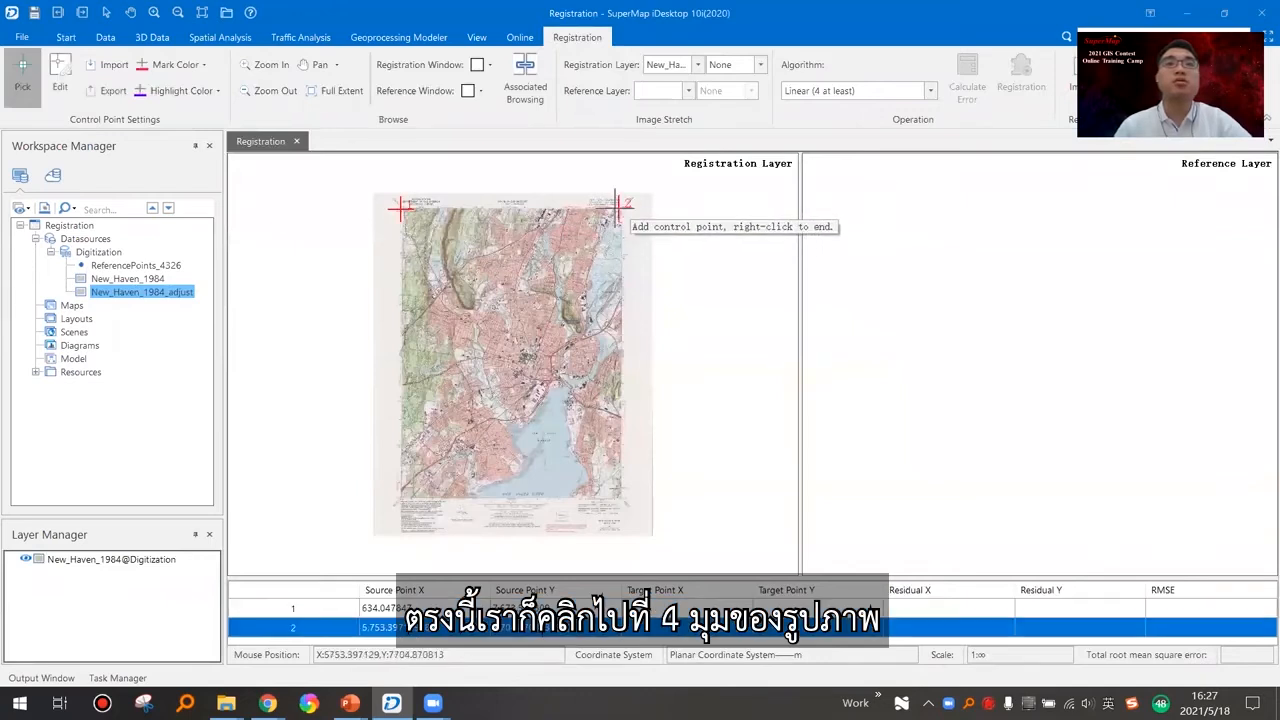
click(399, 496)
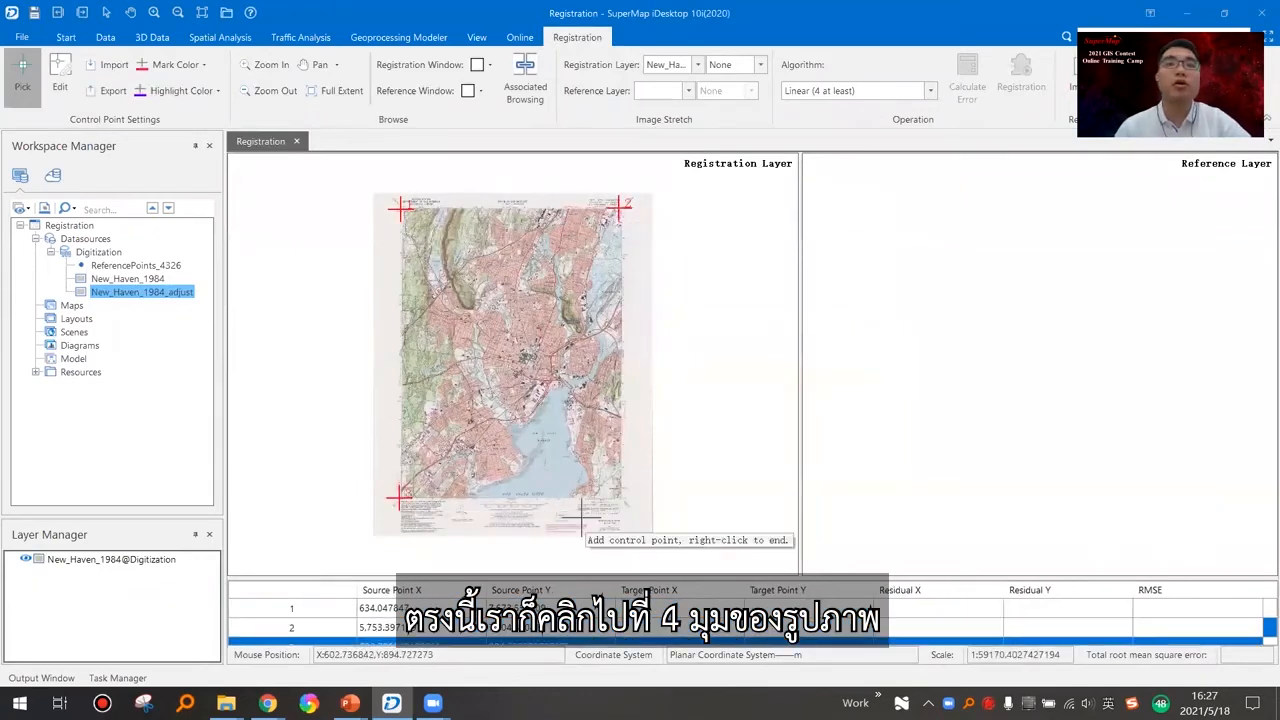
click(621, 494)
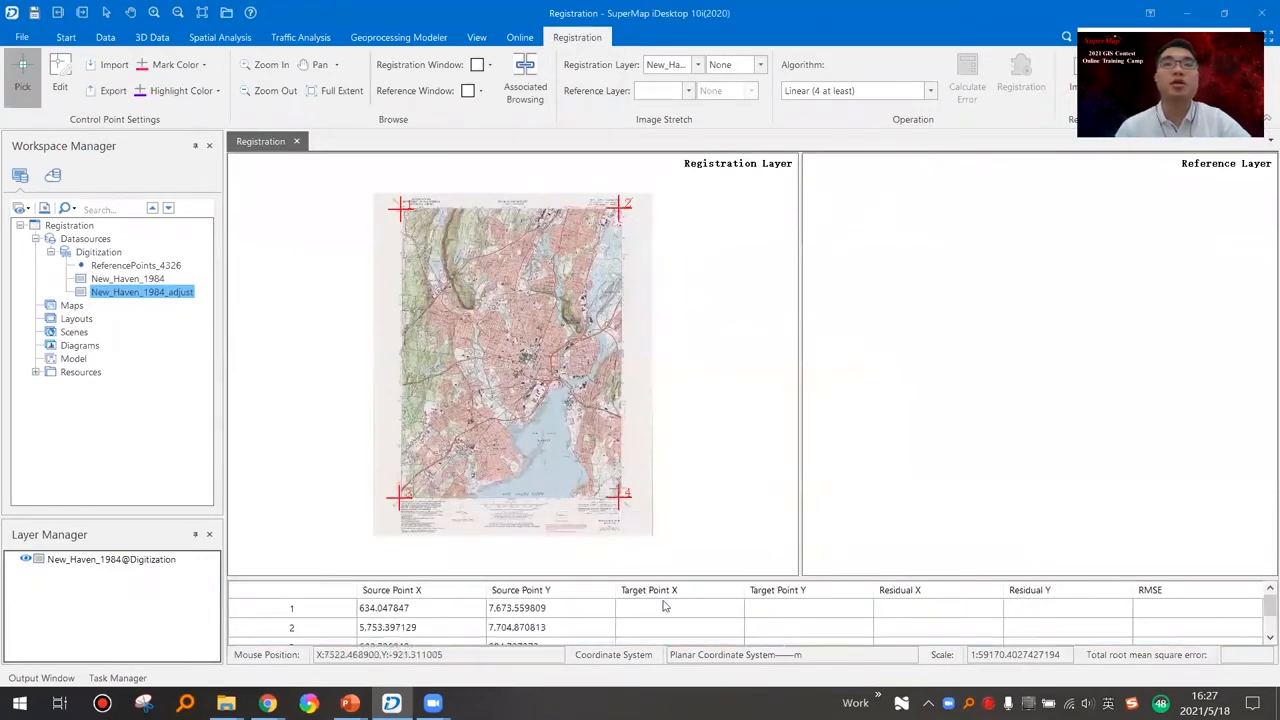
drag(597, 579, 598, 537)
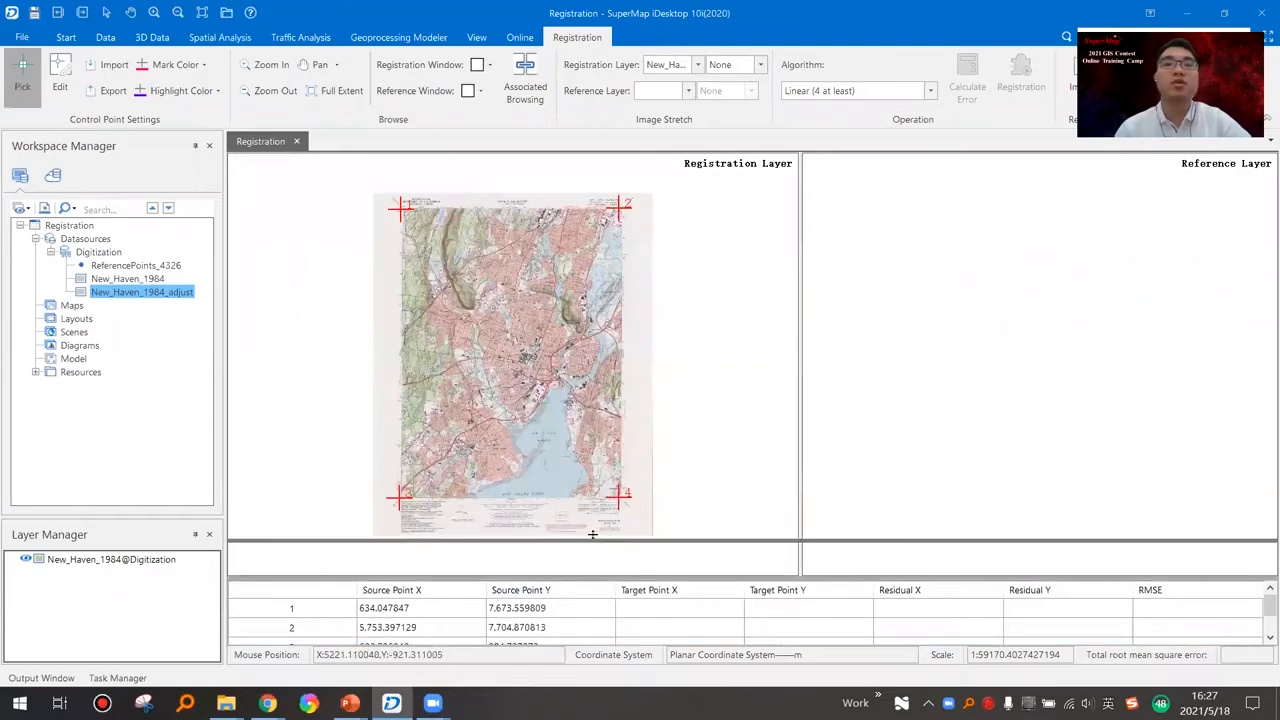
right_click(601, 414)
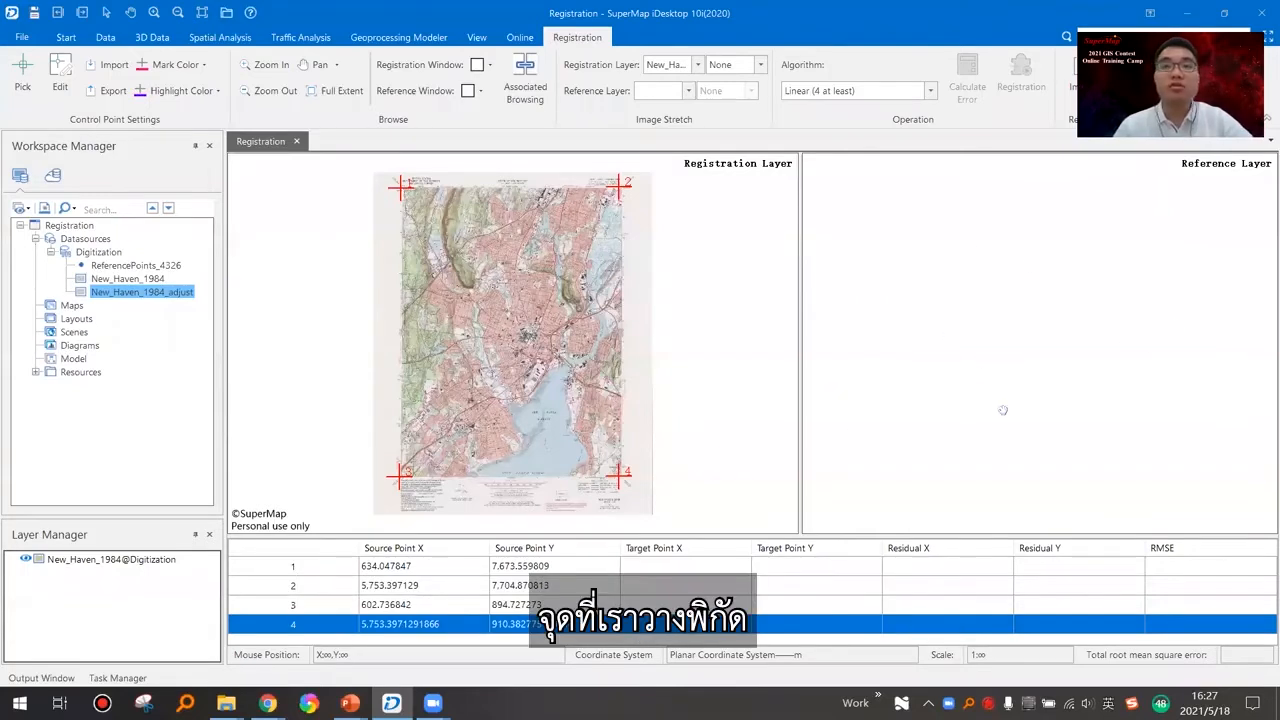
Open the Target Point X and Target Point Y values of control point 1 for editing.
click(660, 565)
click(673, 565)
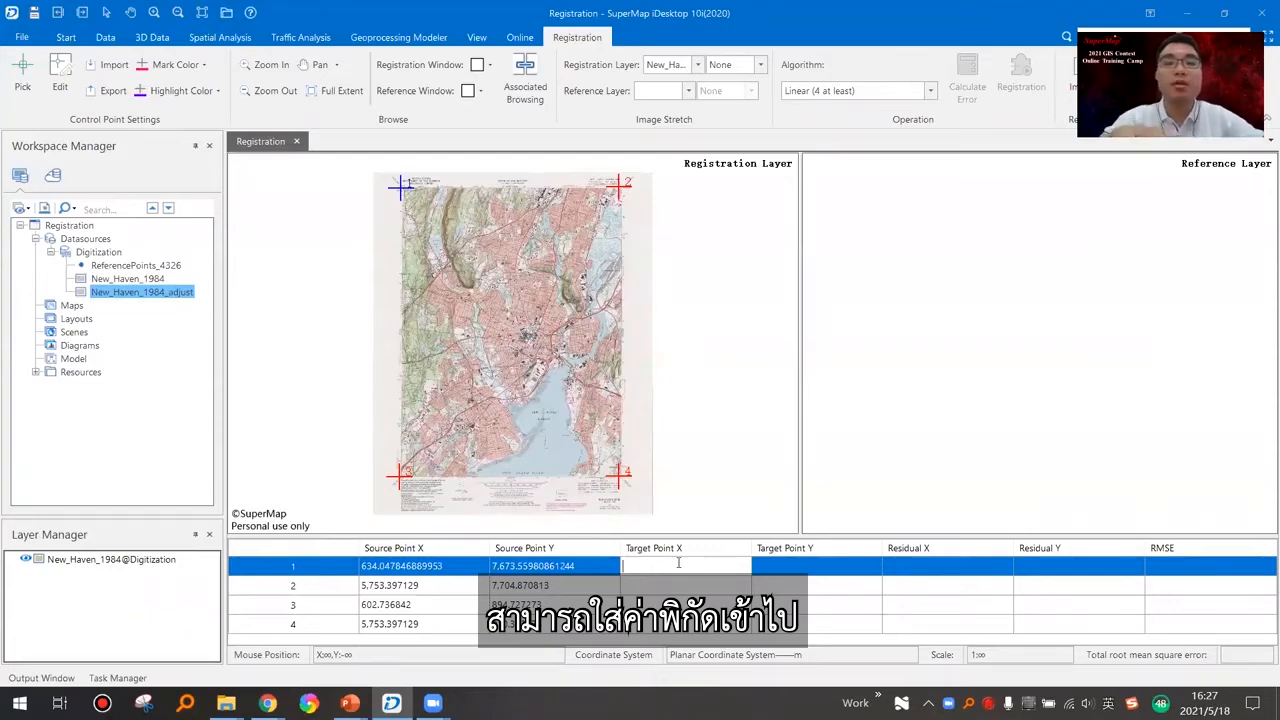
click(783, 564)
click(729, 567)
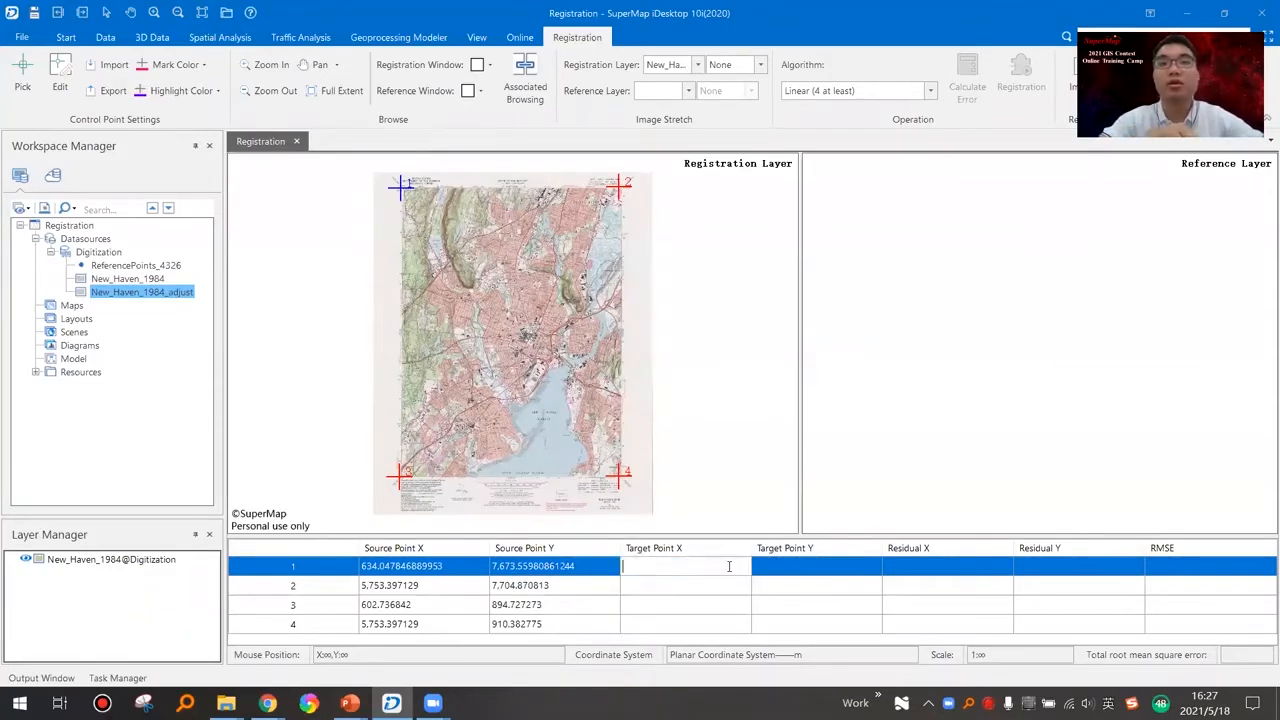
click(937, 446)
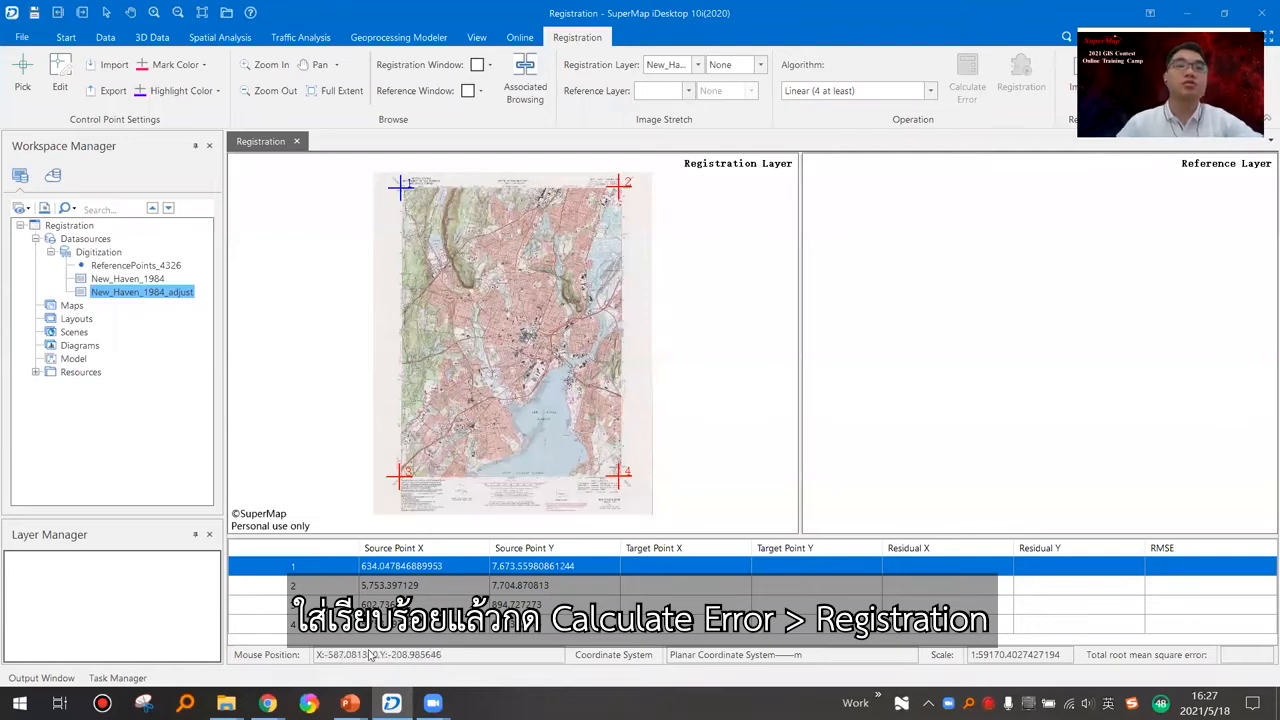
Switch to PowerPoint and present the slides from Enter target X and Y through Demo – Registration to Data Editing, ending the show.
mouse_move(426, 696)
mouse_move(352, 700)
click(322, 634)
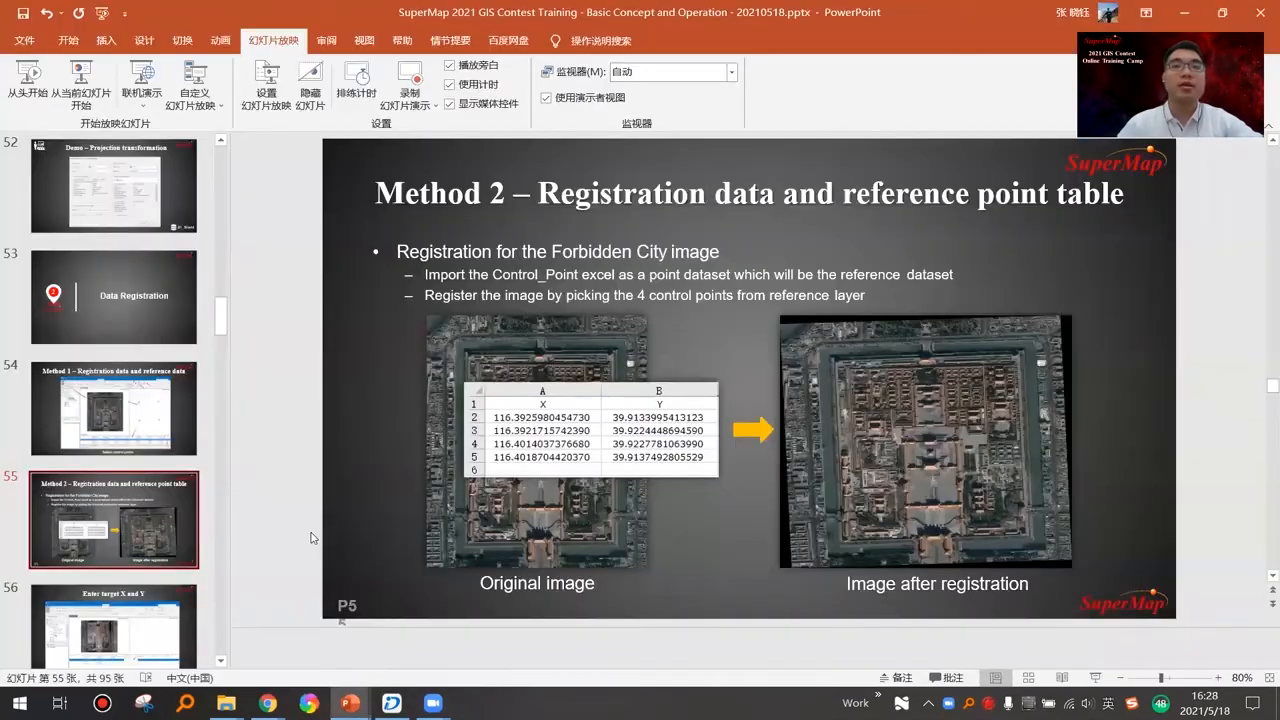
click(96, 104)
key(Right)
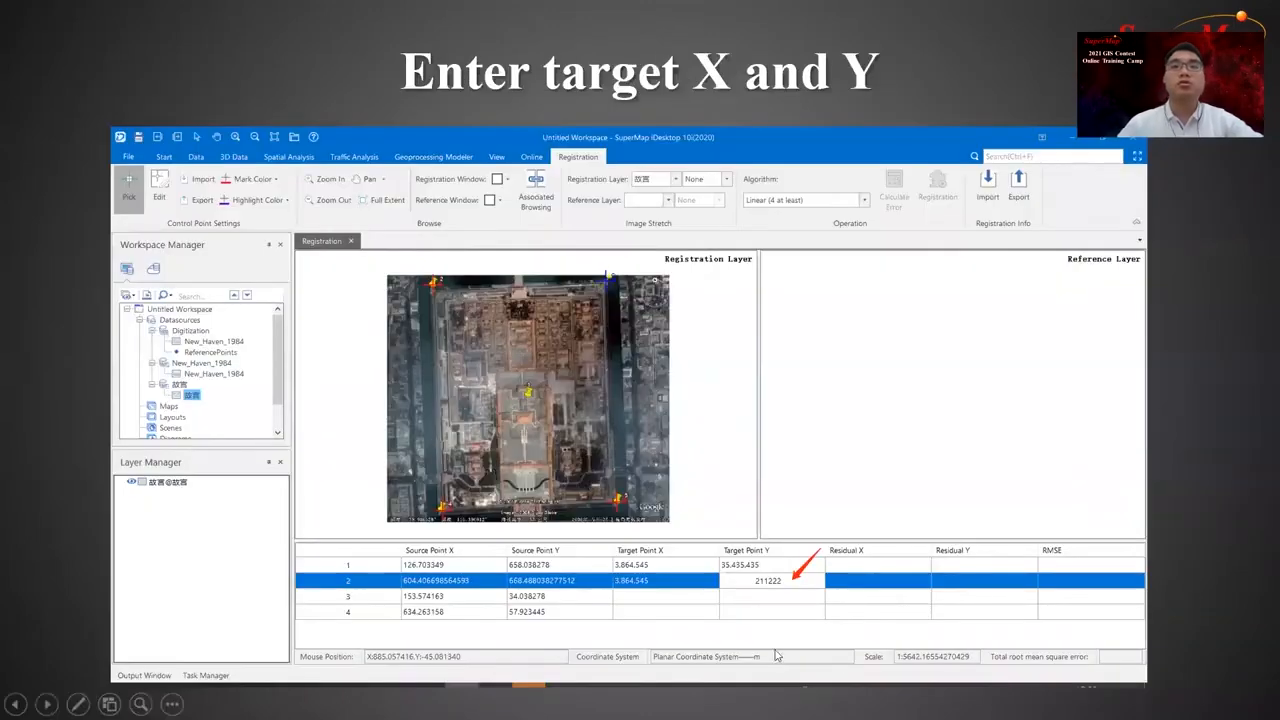
click(845, 547)
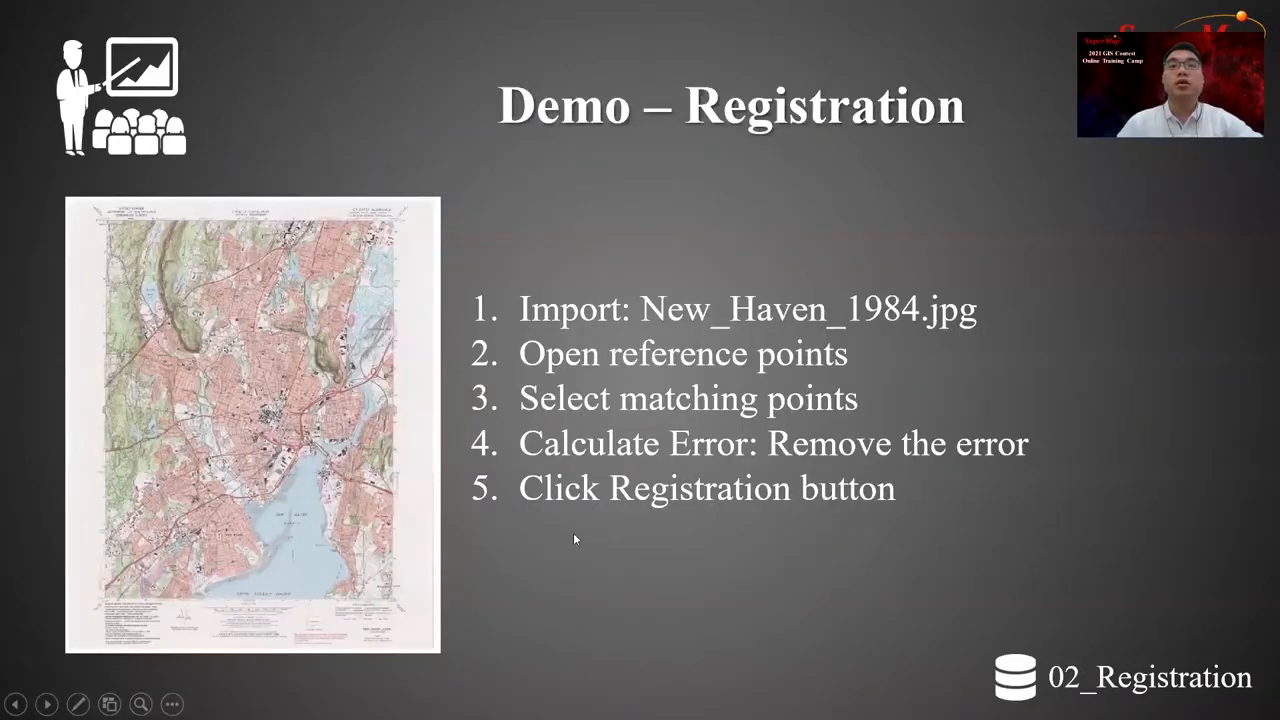
click(628, 484)
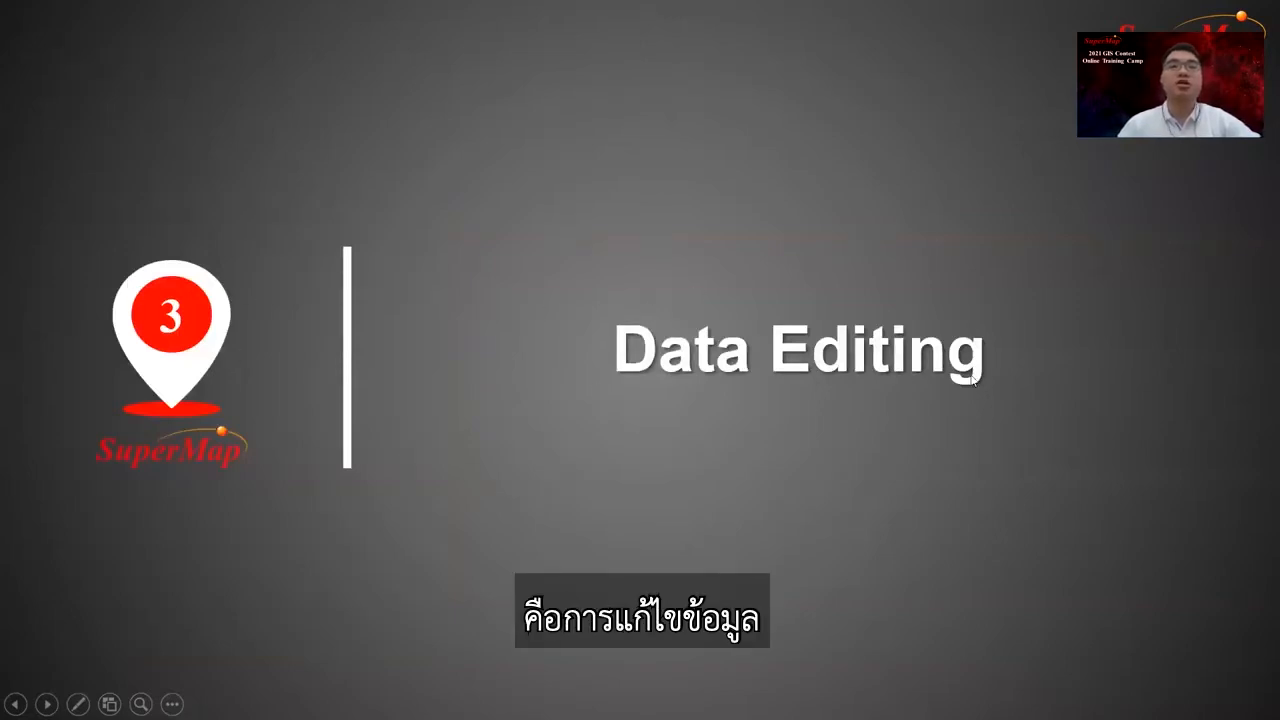
key(Escape)
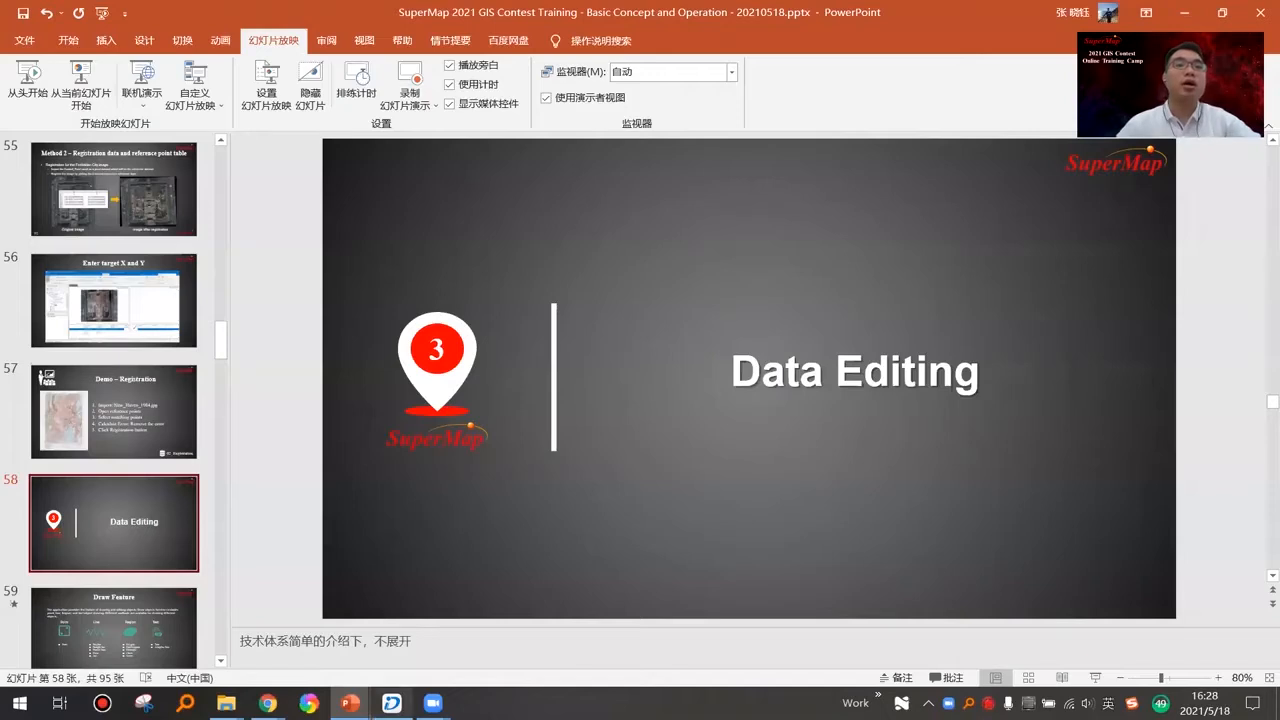
Switch back to SuperMap iDesktop and close the Registration window and the Registration workspace.
click(391, 703)
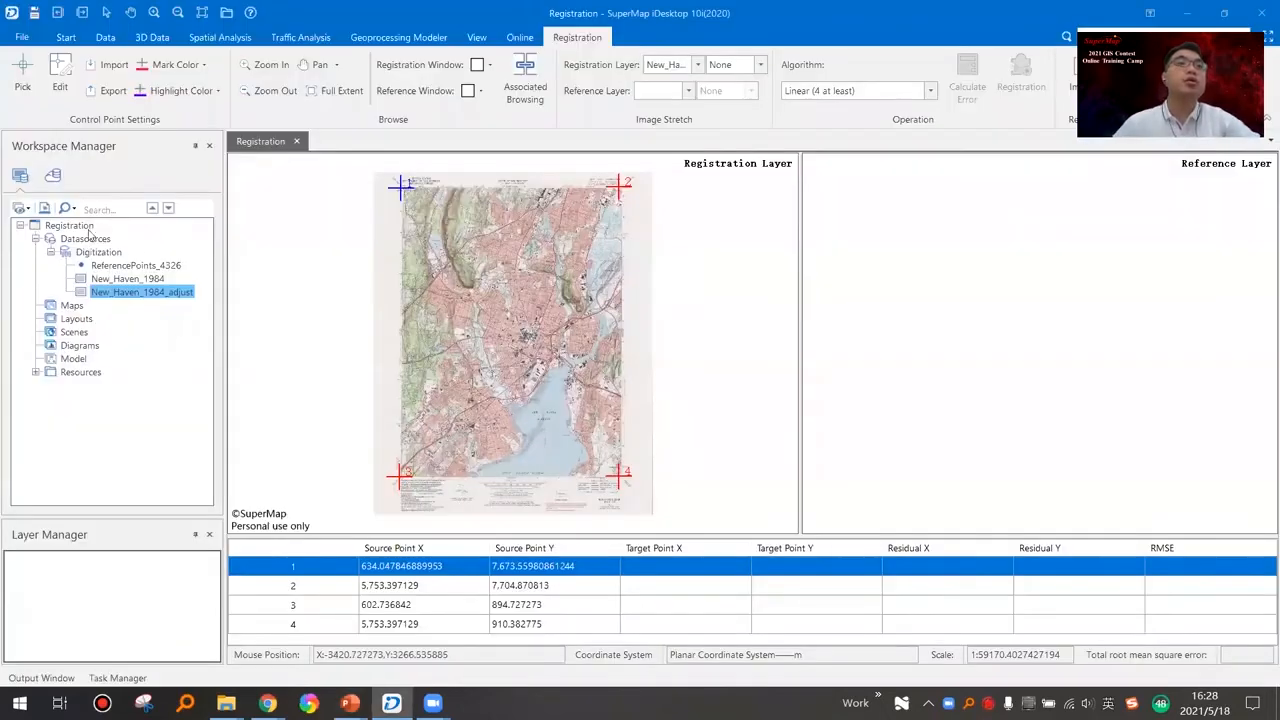
click(296, 141)
right_click(87, 227)
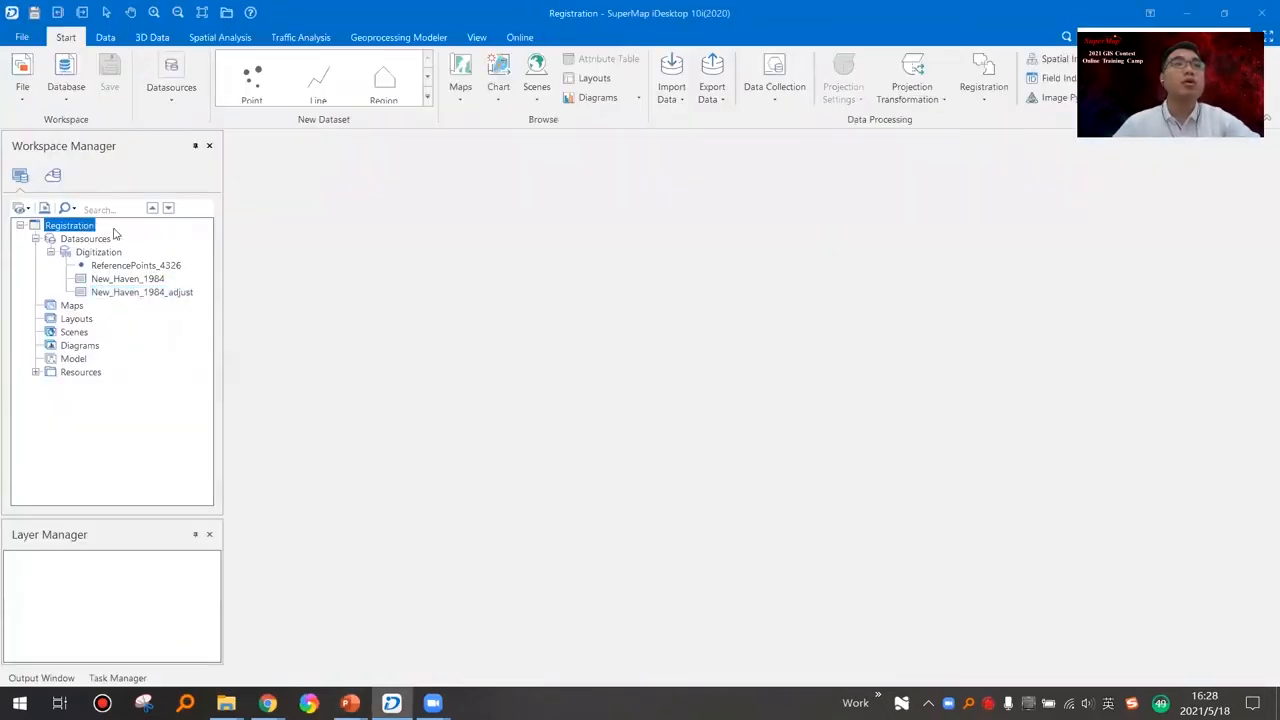
click(165, 309)
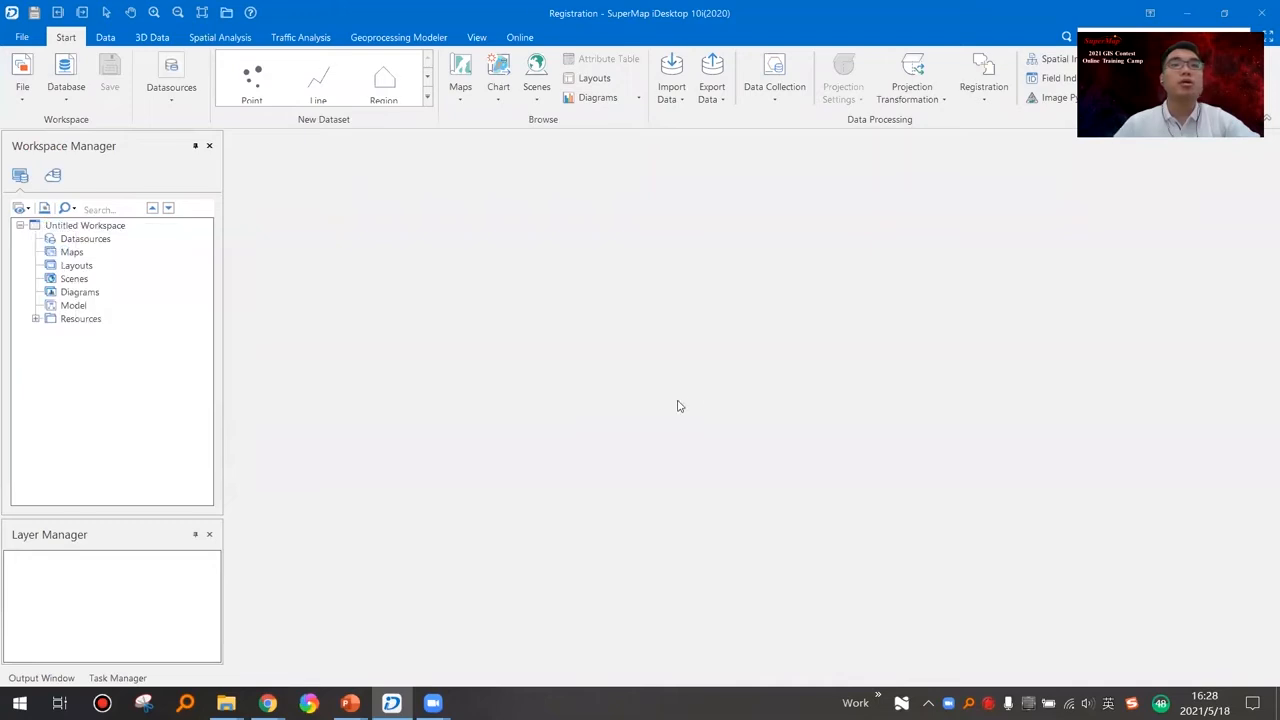
Open the World.smwu workspace from the 01_World folder of the Sample data.
right_click(112, 225)
click(596, 263)
key(ctrl+o)
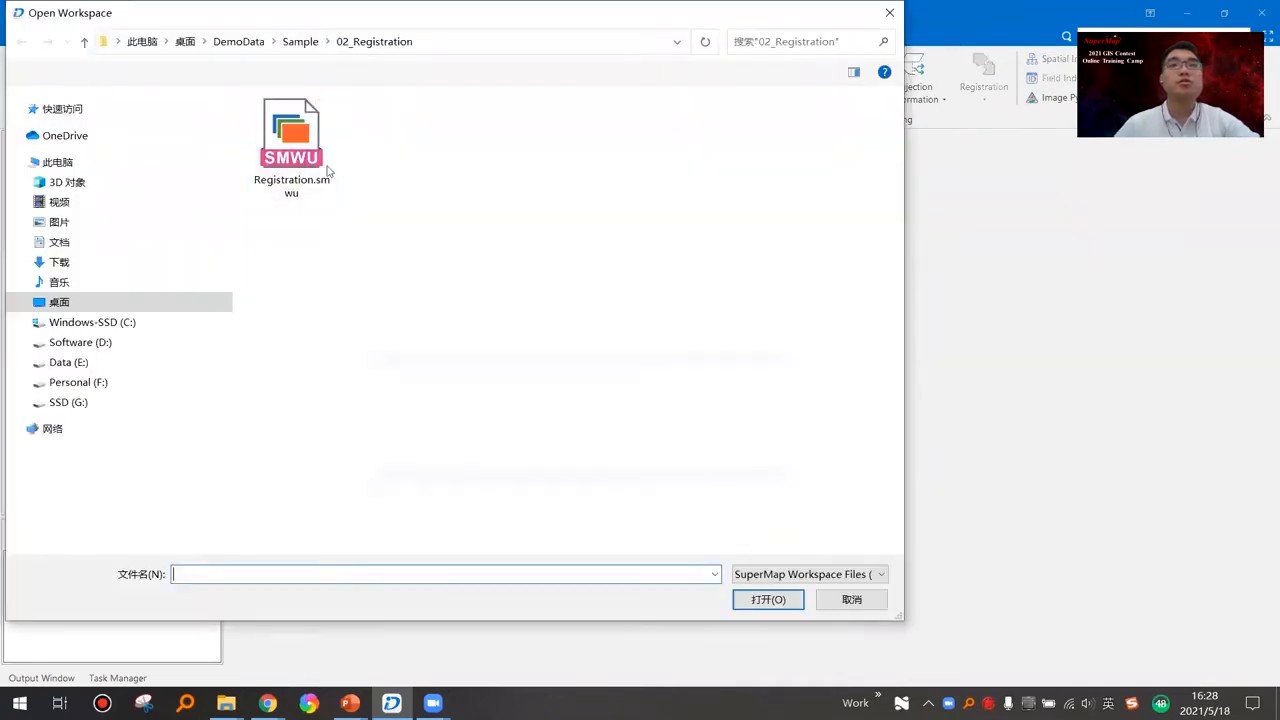
click(302, 42)
click(287, 121)
double_click(287, 121)
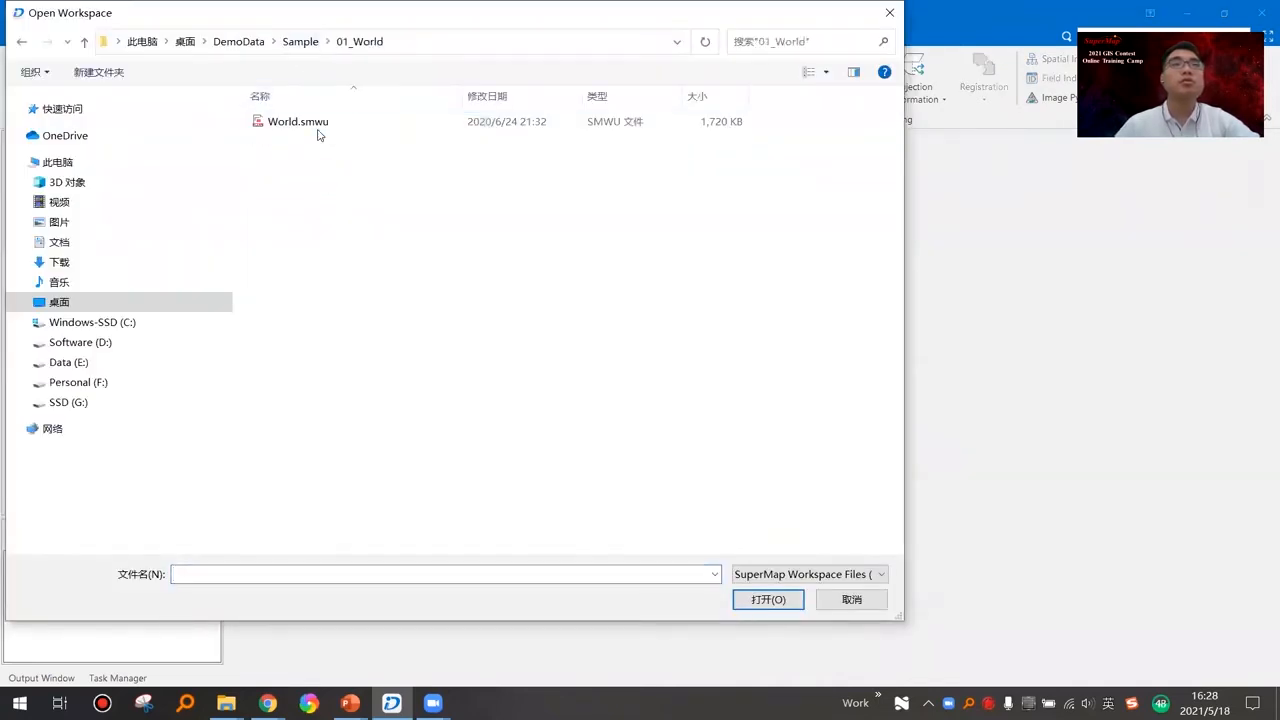
double_click(318, 128)
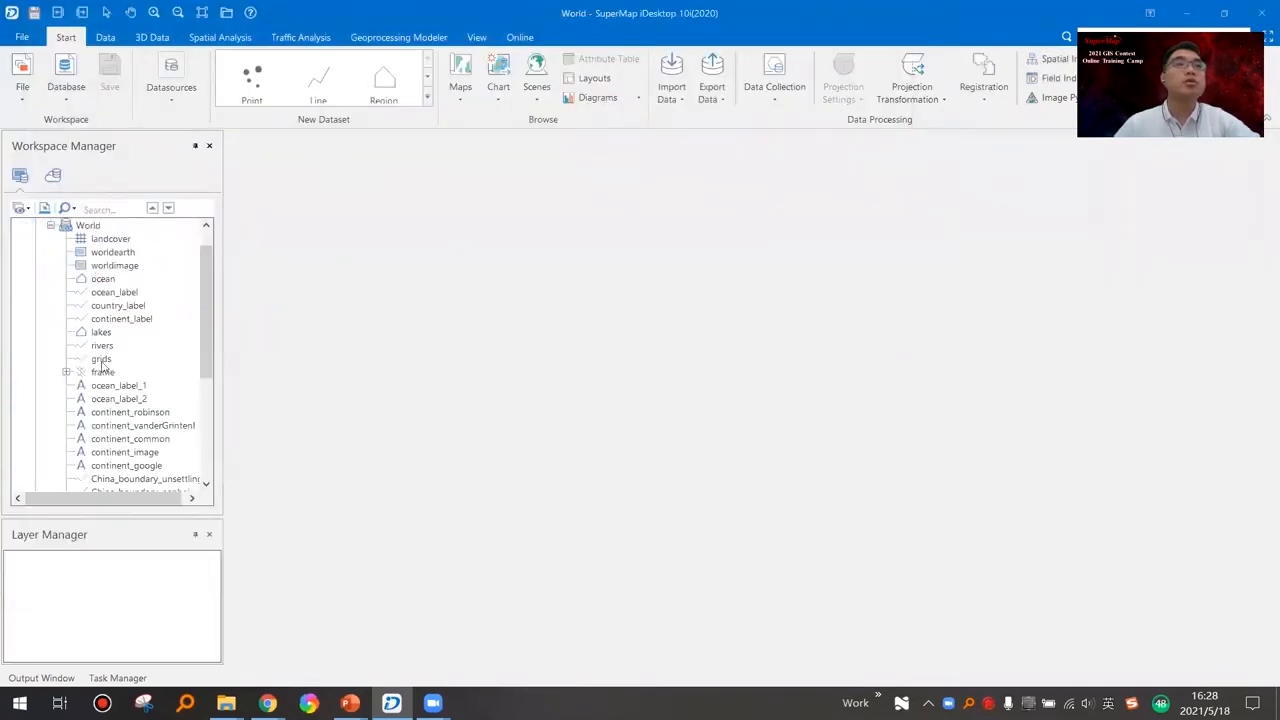
Browse the datasets of the World datasource and open the lakes region dataset in a map.
click(104, 280)
scroll(118, 375, down, 5)
click(104, 373)
click(114, 398)
click(105, 386)
click(118, 400)
click(118, 307)
scroll(112, 345, up, 3)
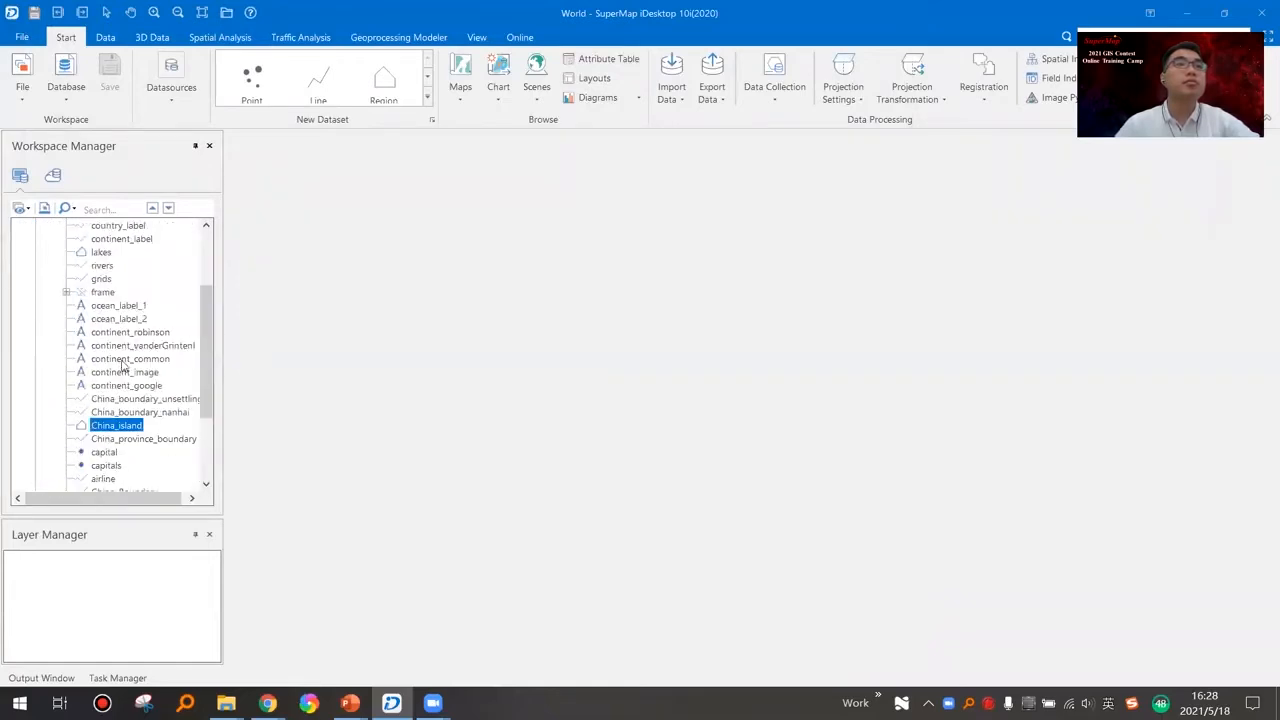
click(101, 254)
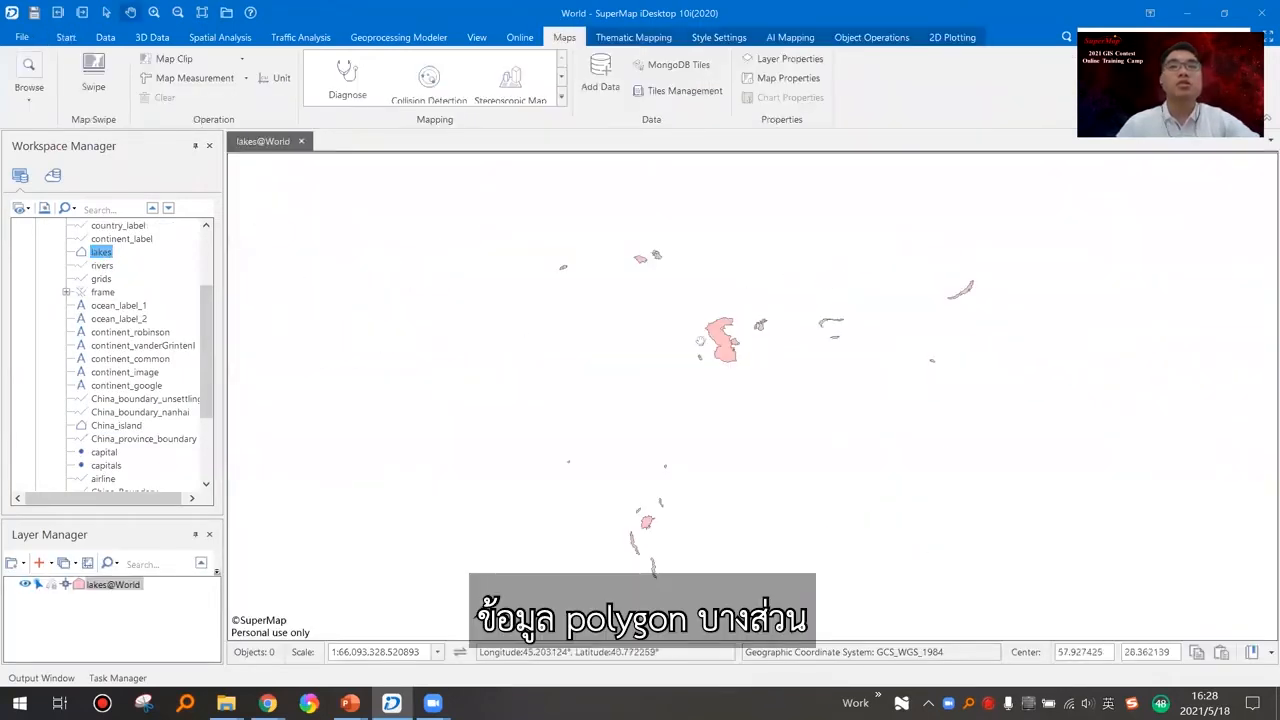
Make the lakes layer editable and delete the small lake polygons just east of the largest lake.
scroll(774, 305, up, 3)
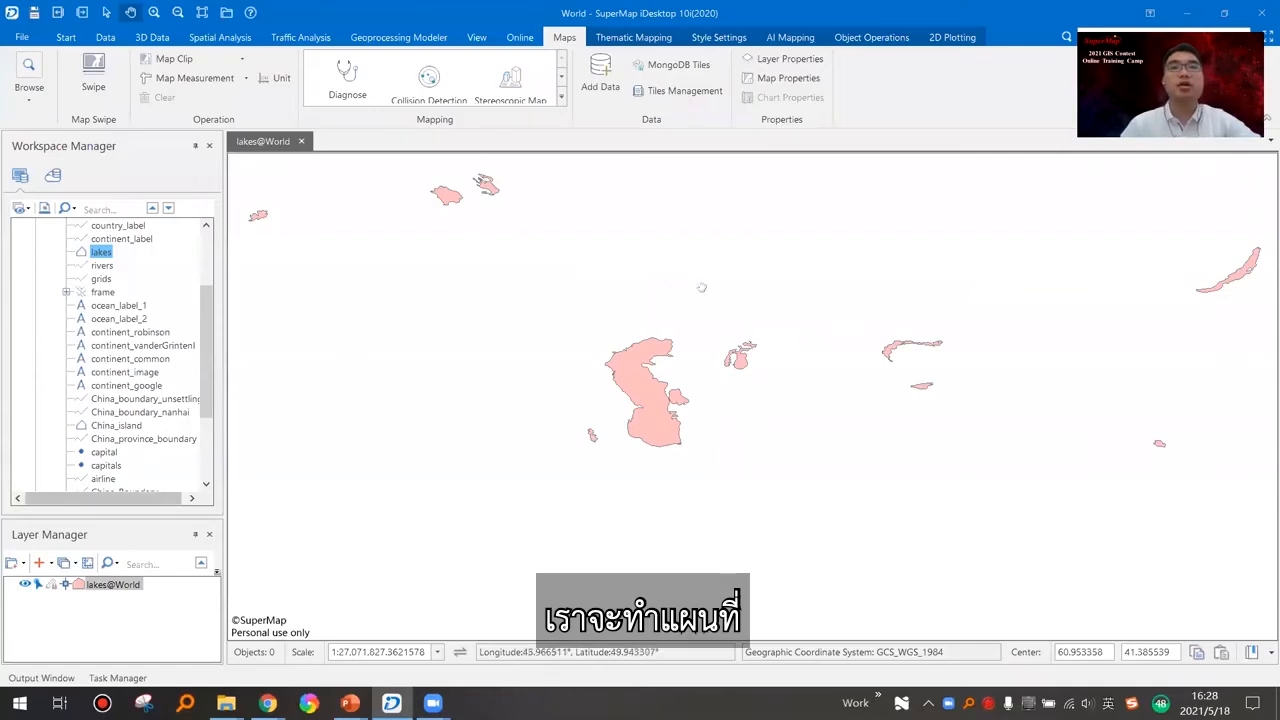
drag(716, 291, 718, 346)
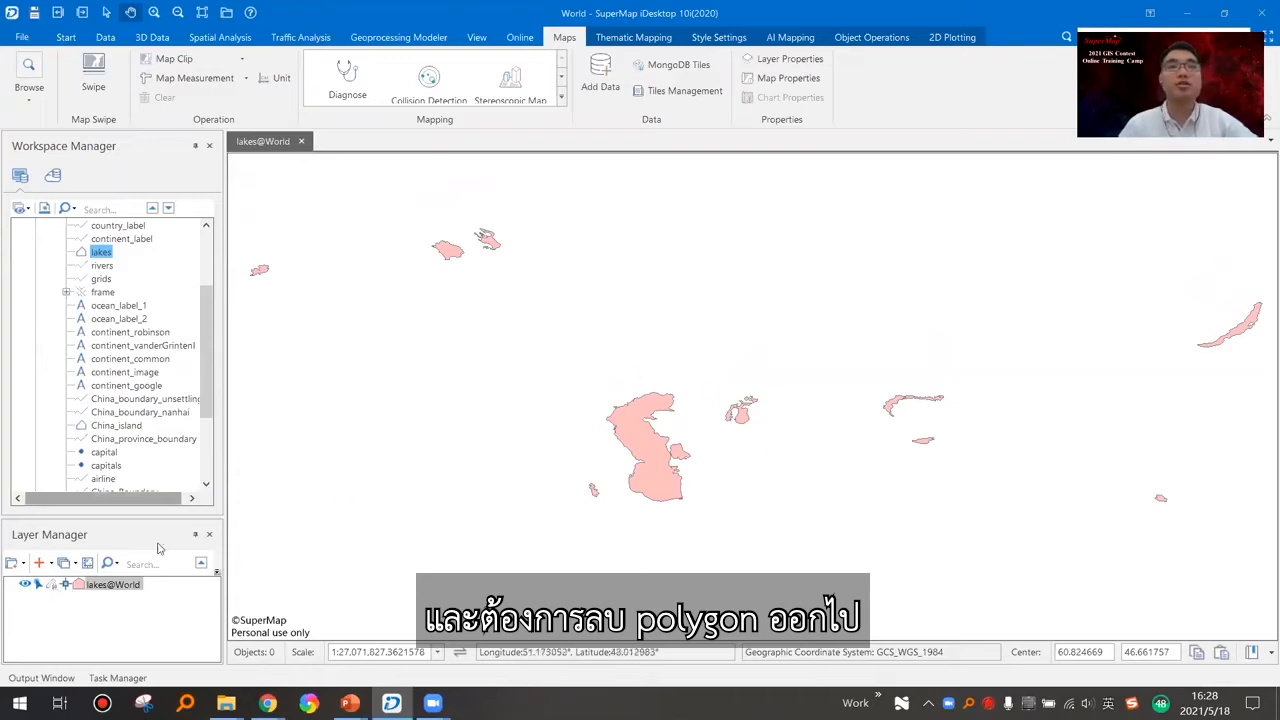
click(48, 585)
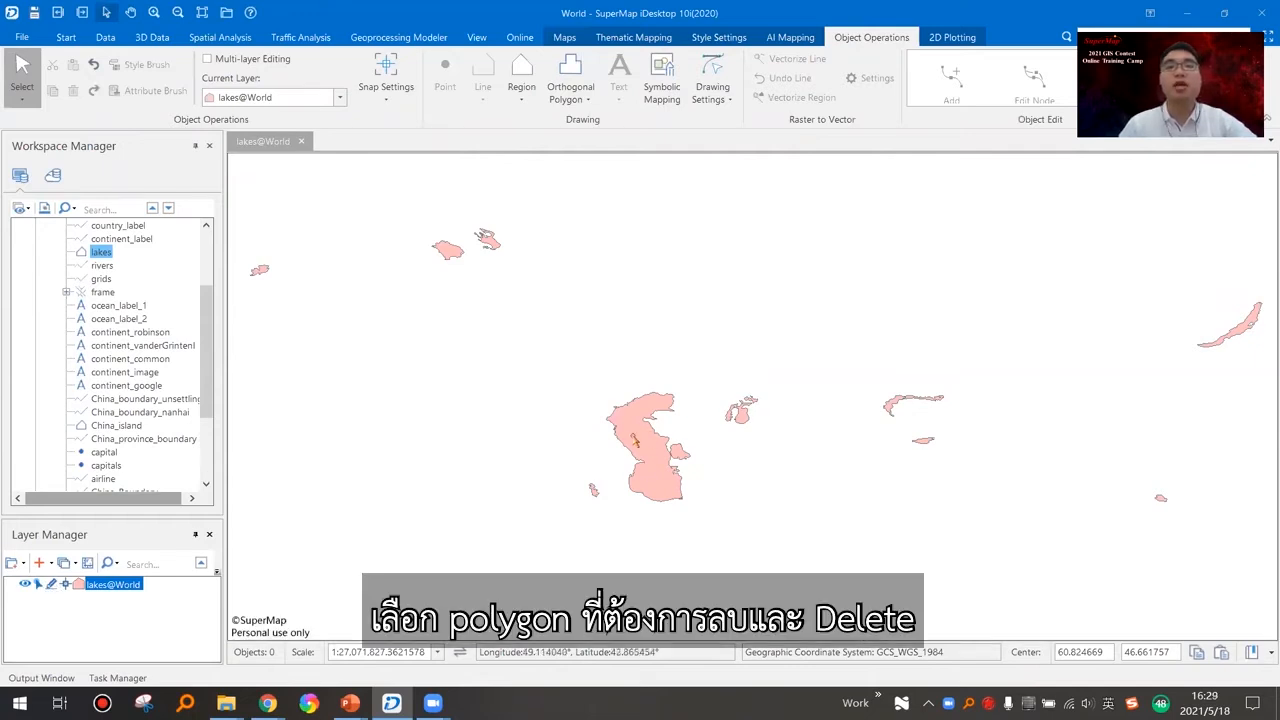
click(740, 416)
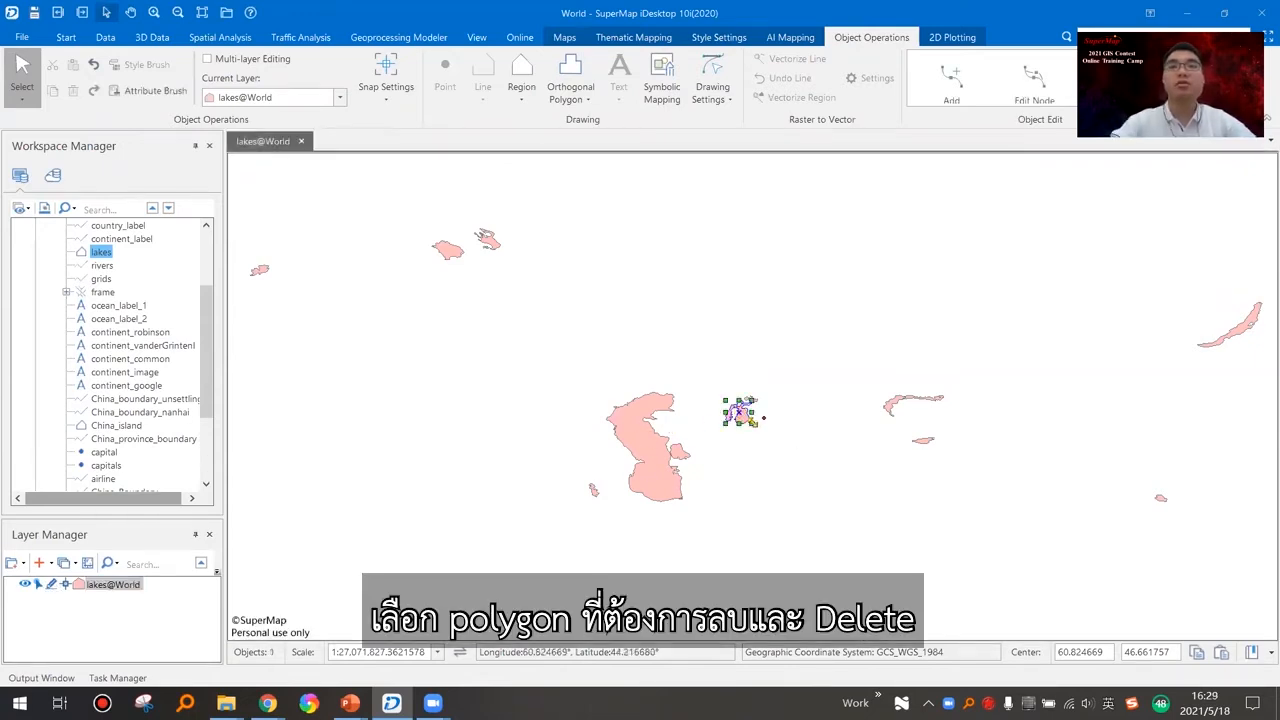
key(Delete)
right_click(750, 397)
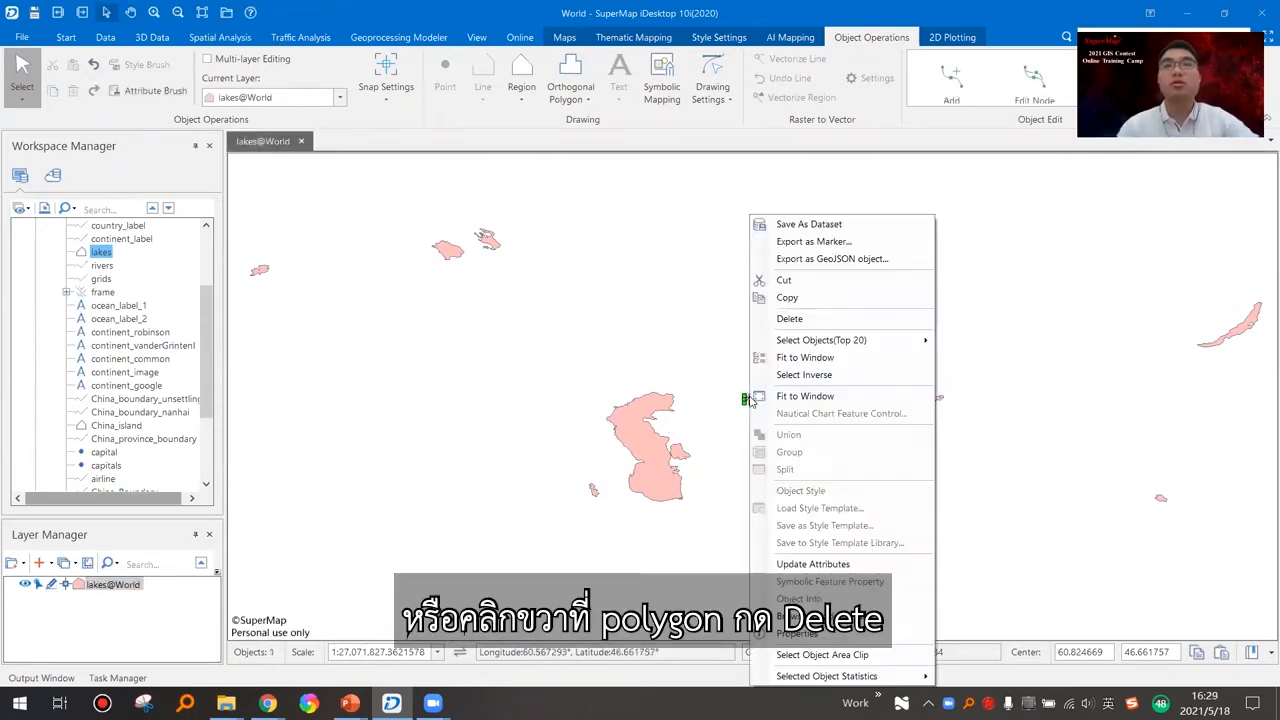
click(790, 319)
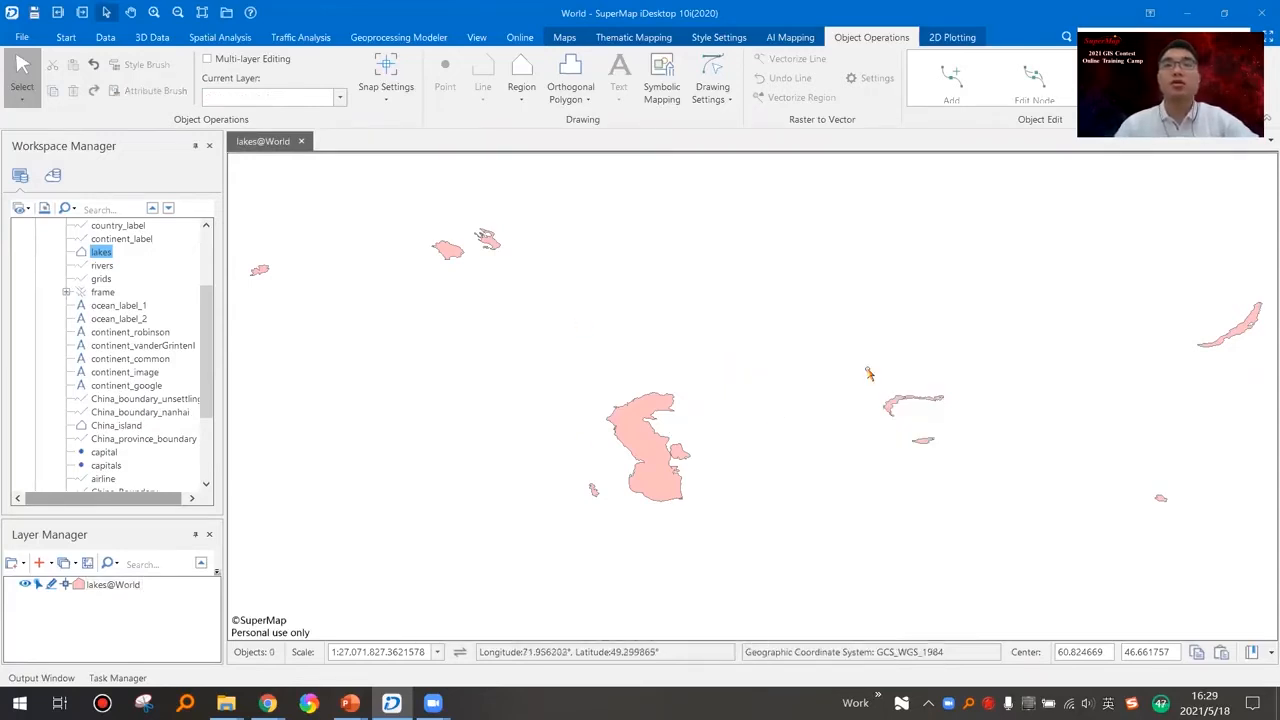
Enlarge the lake polygon northwest of the largest lake to several times its size and keep it selected.
click(492, 313)
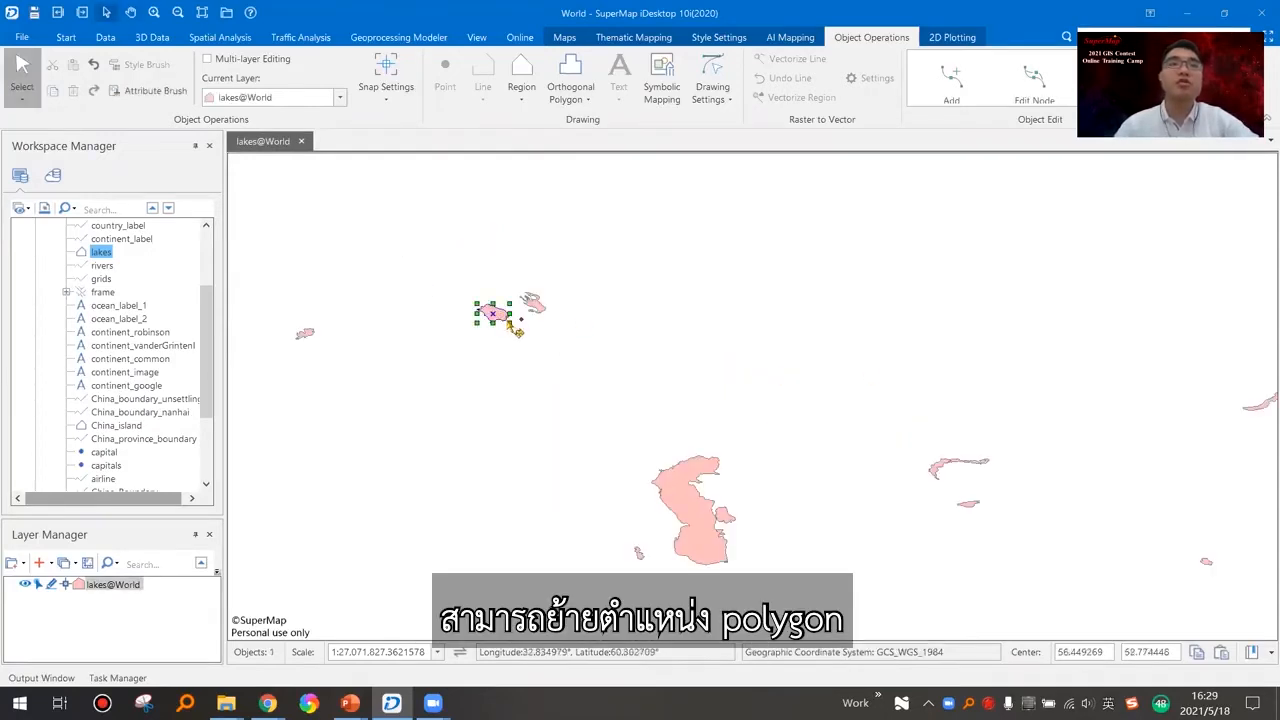
drag(507, 323, 656, 334)
key(Escape)
click(603, 408)
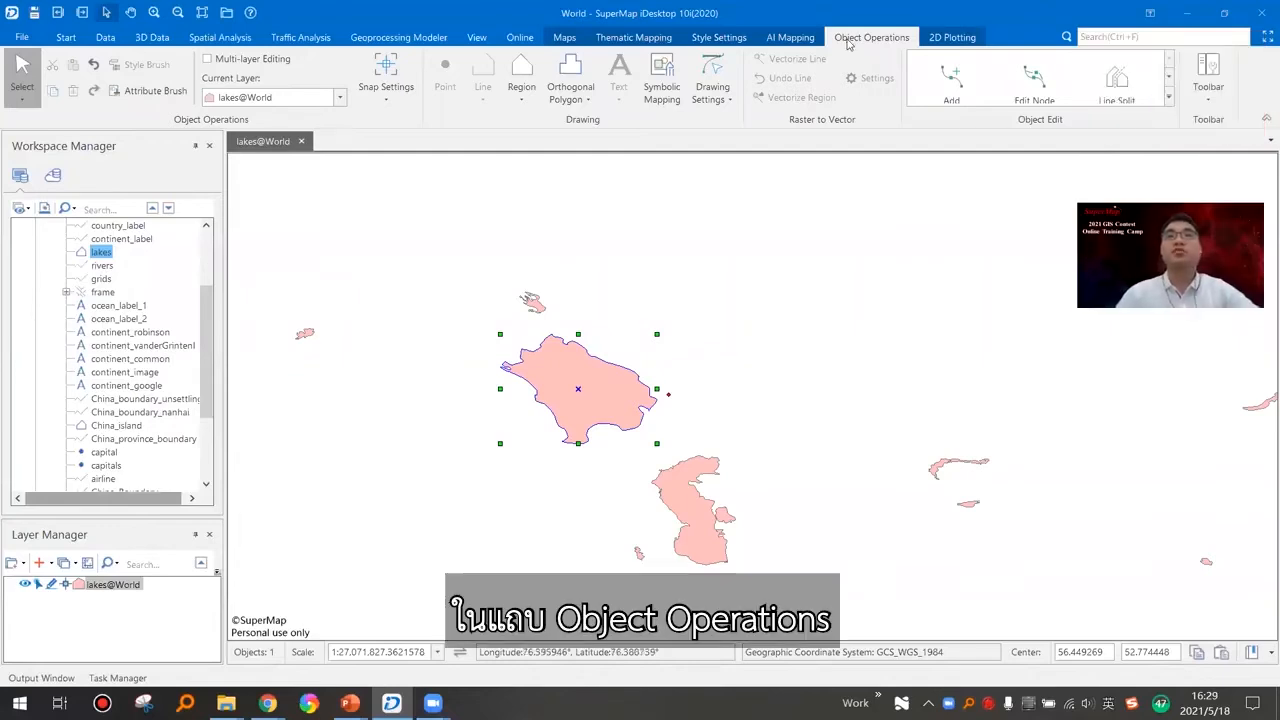
Split the enlarged lake polygon in two with Line Split along a diagonal running from northeast to southwest.
click(1168, 97)
scroll(1260, 157, down, 5)
scroll(1260, 155, up, 5)
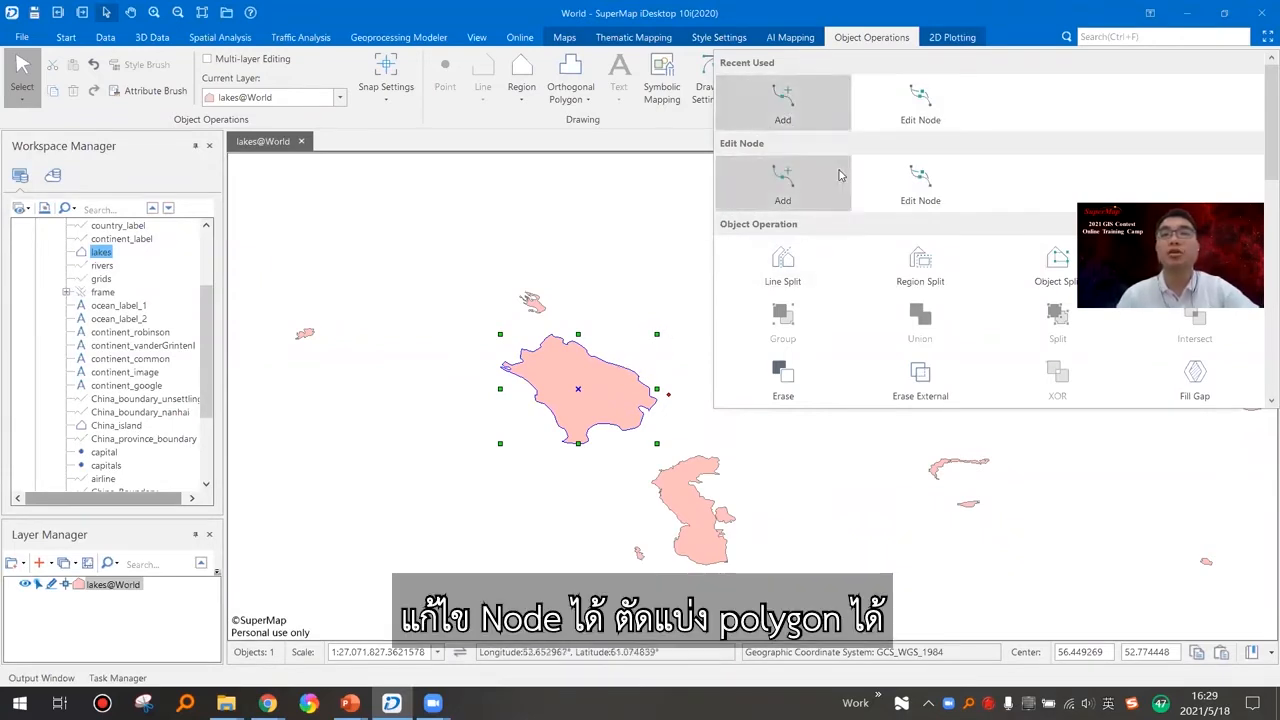
scroll(950, 272, down, 1)
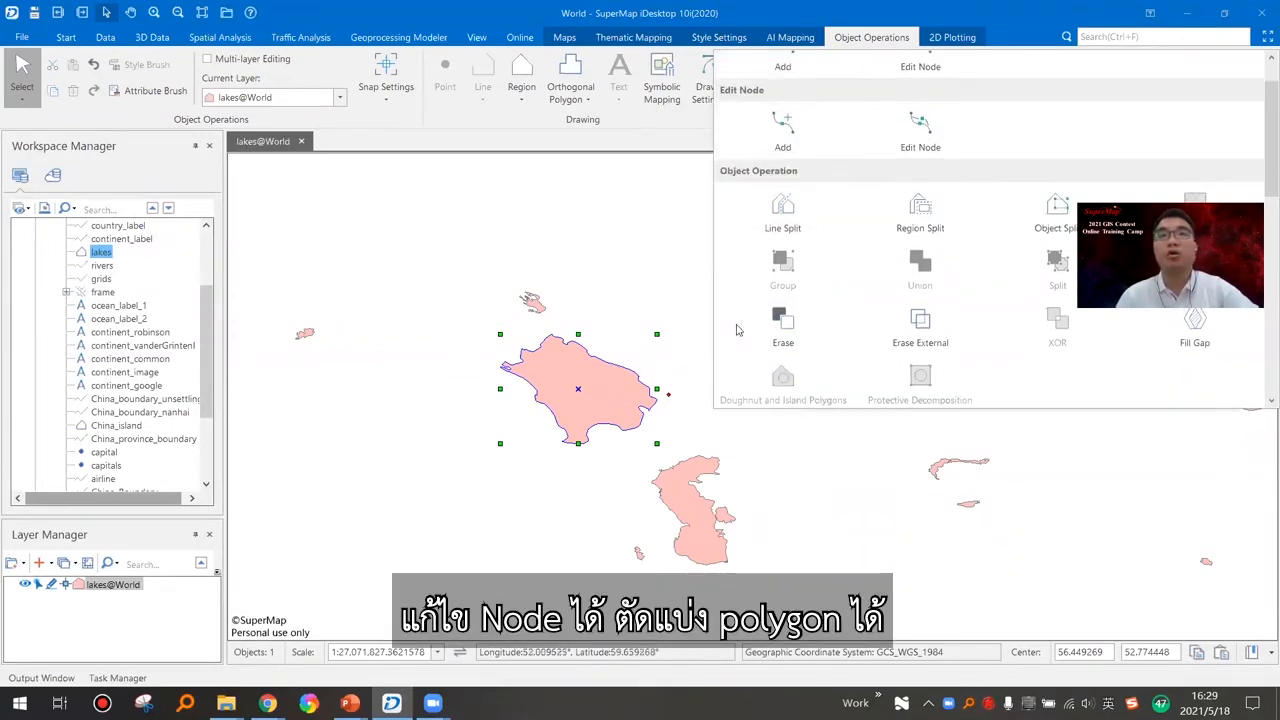
click(795, 212)
click(632, 320)
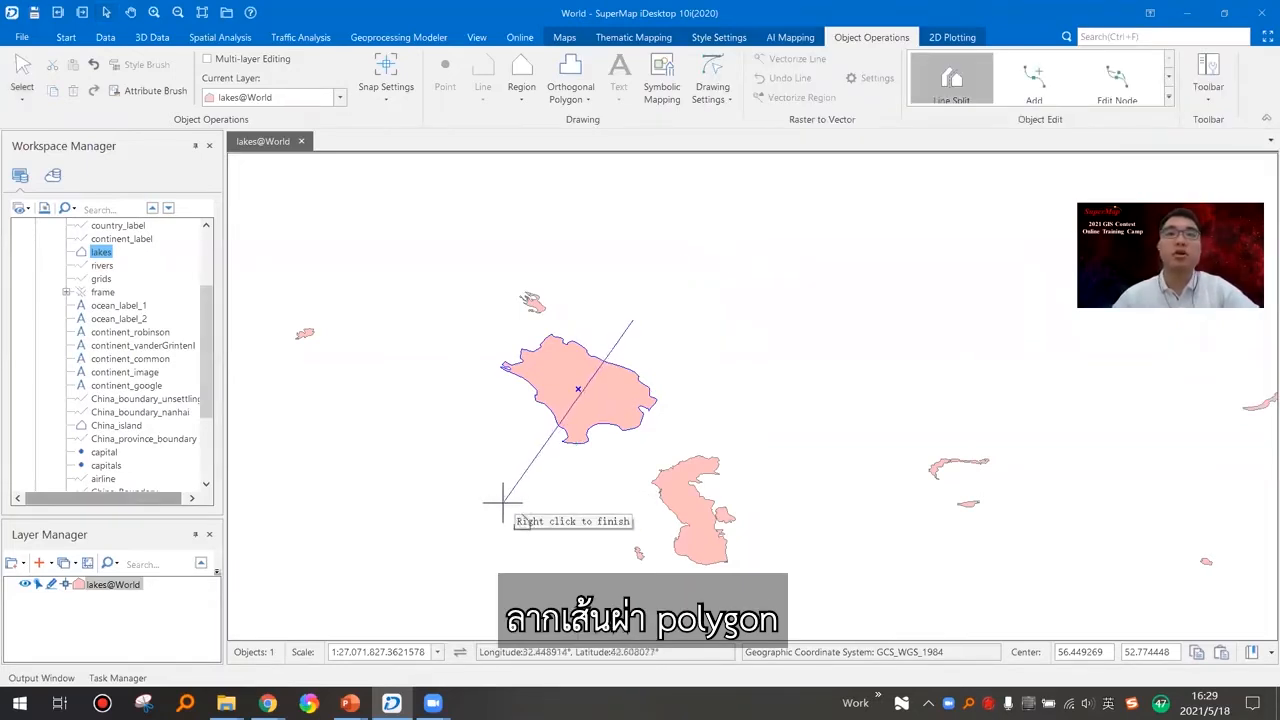
click(505, 502)
right_click(574, 478)
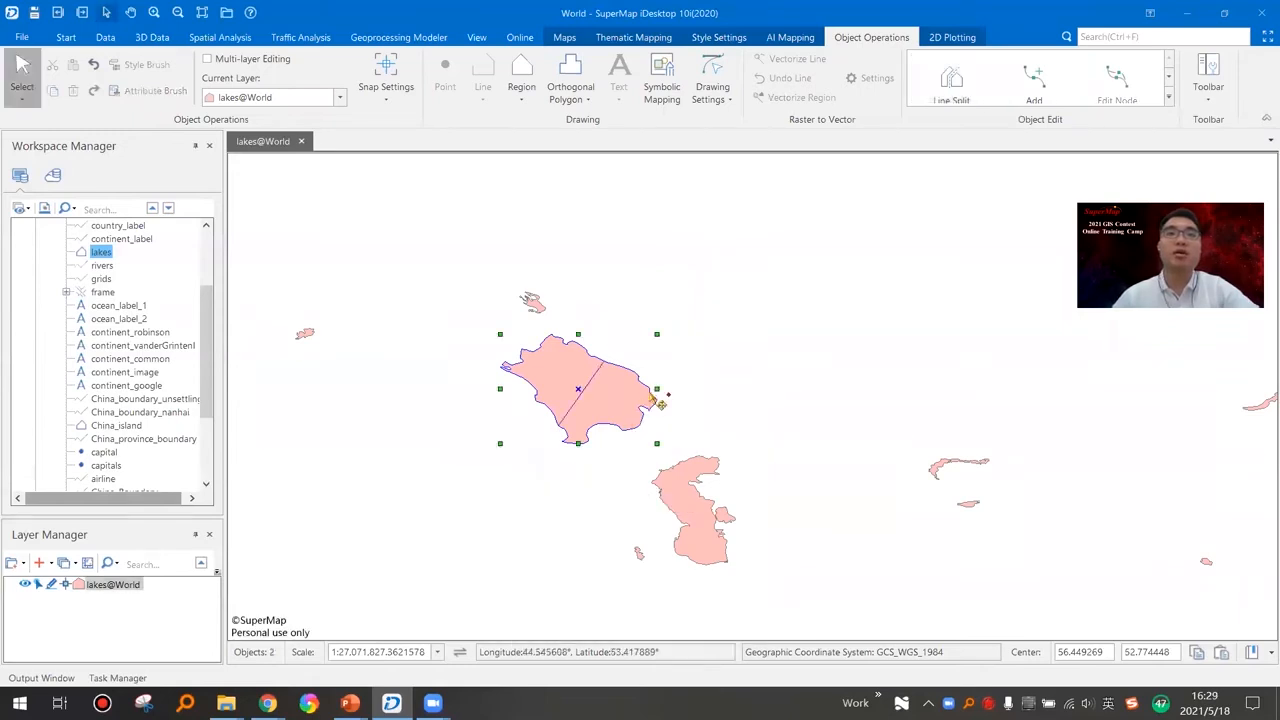
Move the southeastern half of the split lake away to the east, then clear the selection.
click(624, 397)
drag(622, 396, 848, 341)
click(824, 426)
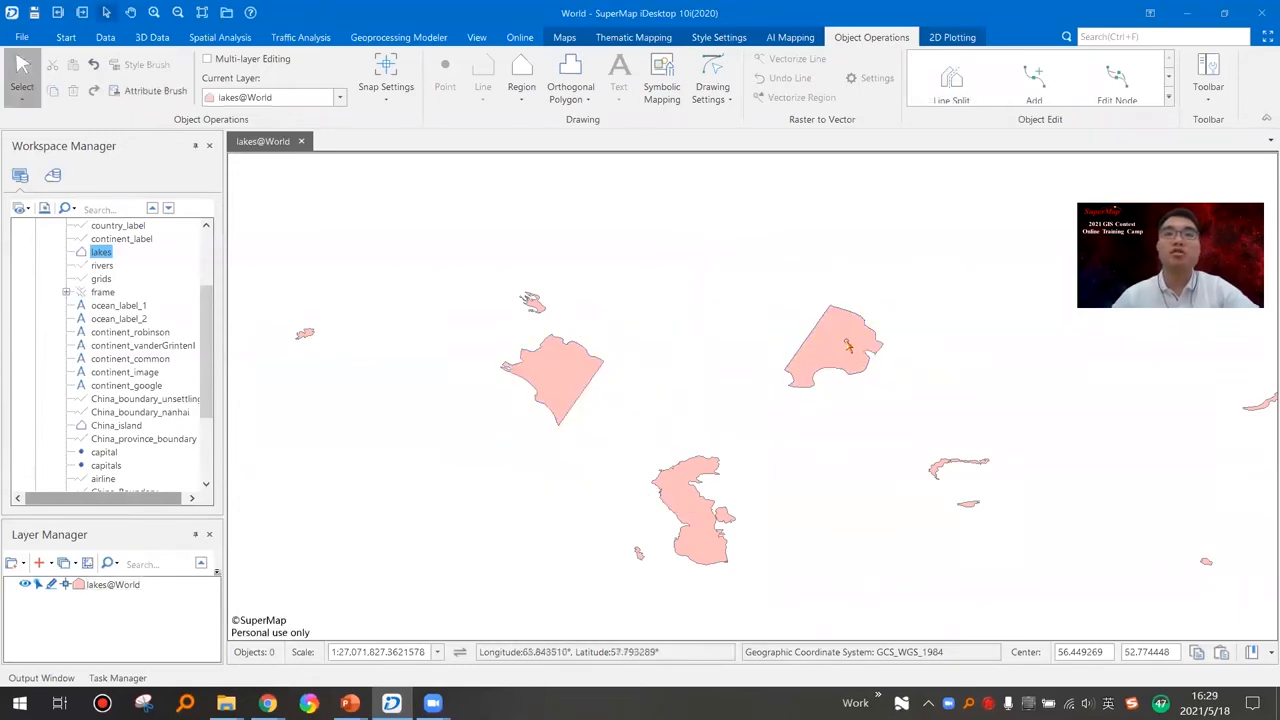
click(1168, 98)
scroll(1260, 158, down, 5)
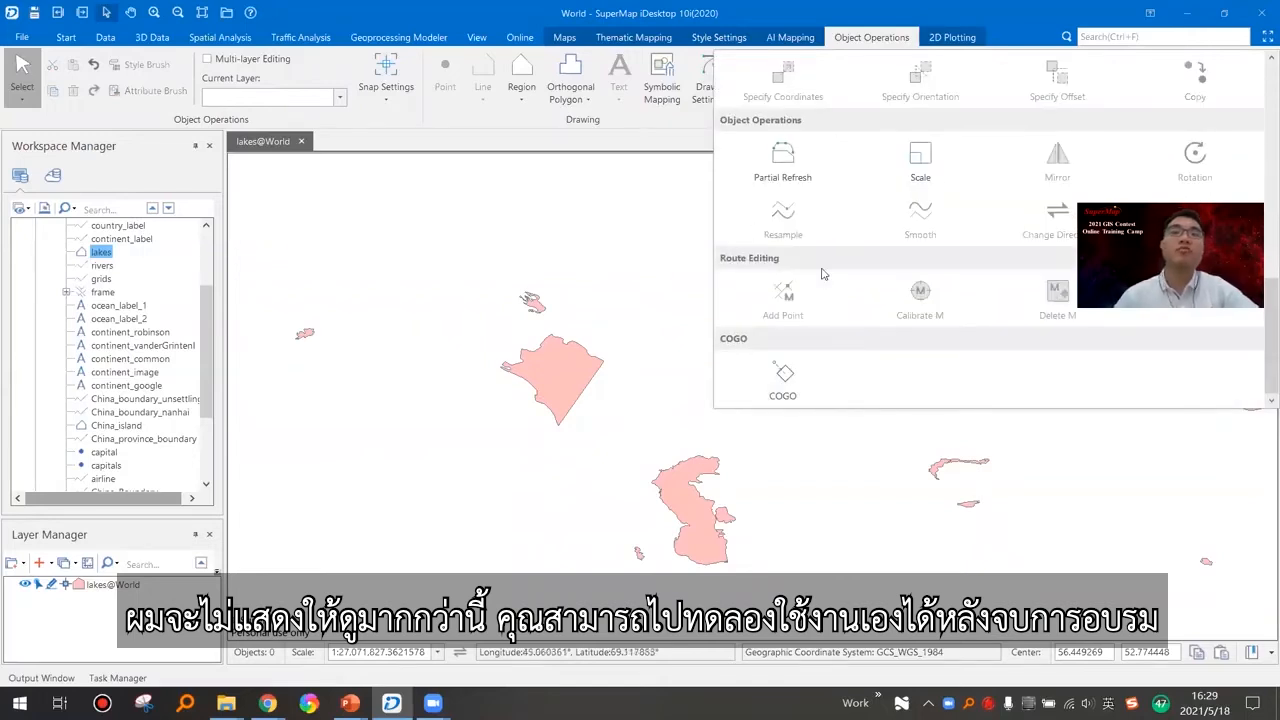
click(604, 373)
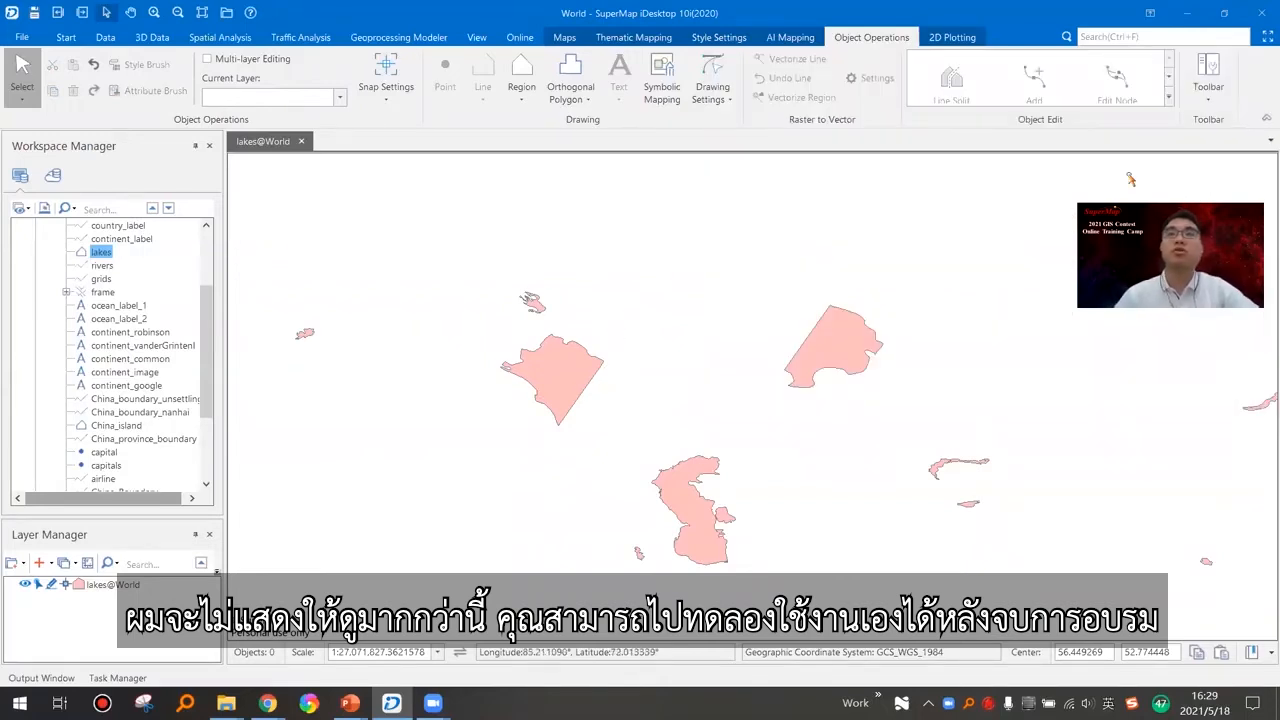
click(1168, 99)
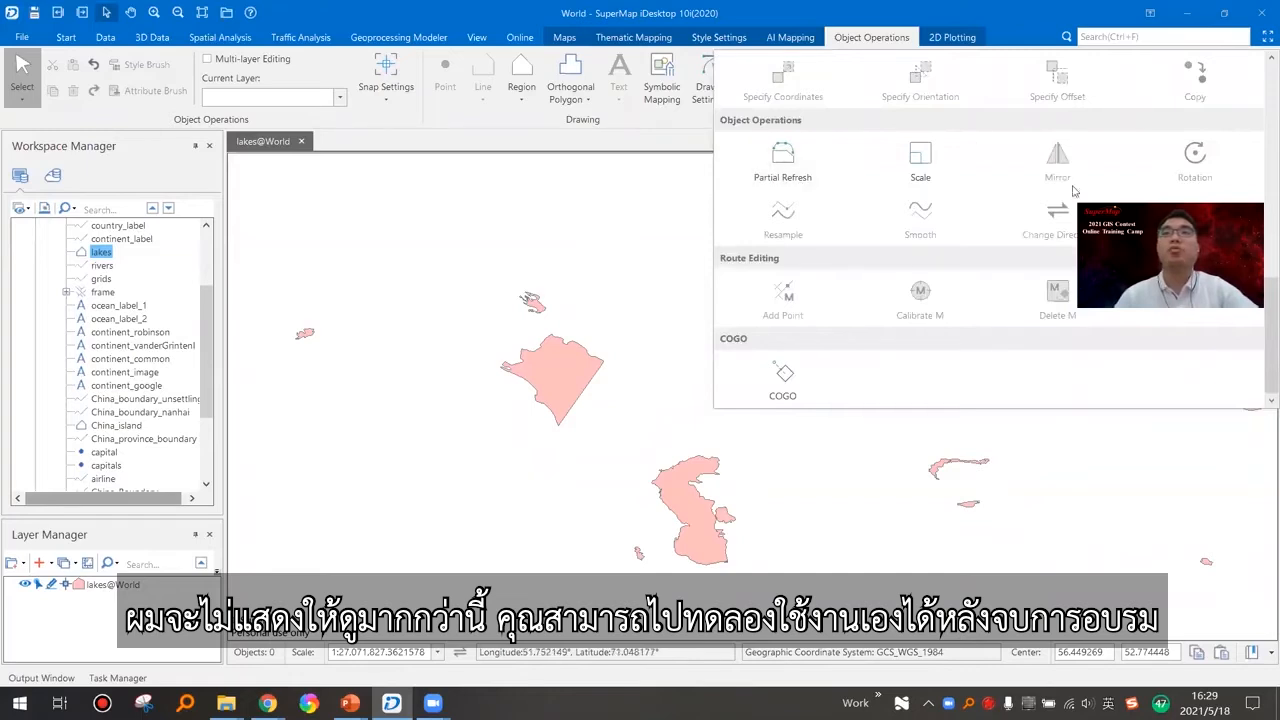
click(640, 252)
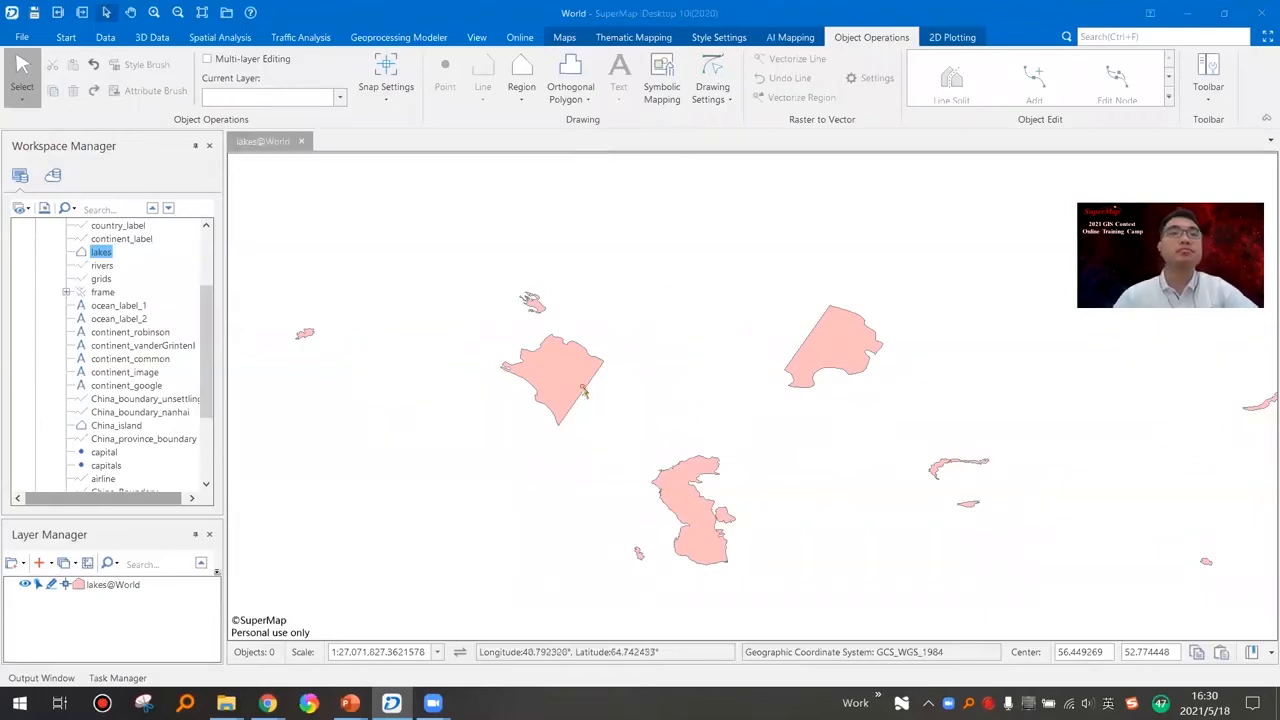
Switch to the PowerPoint training presentation and show the Demo – Vectorization slide.
mouse_move(350, 703)
click(422, 637)
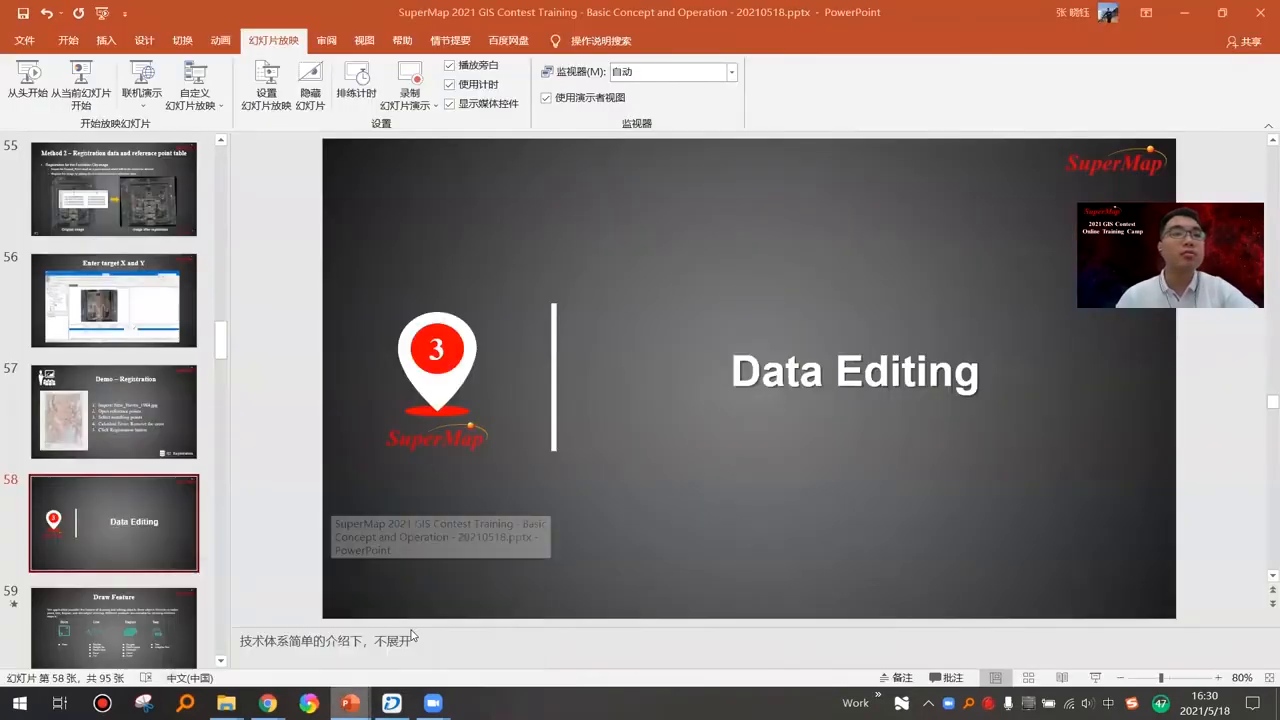
scroll(133, 522, down, 2)
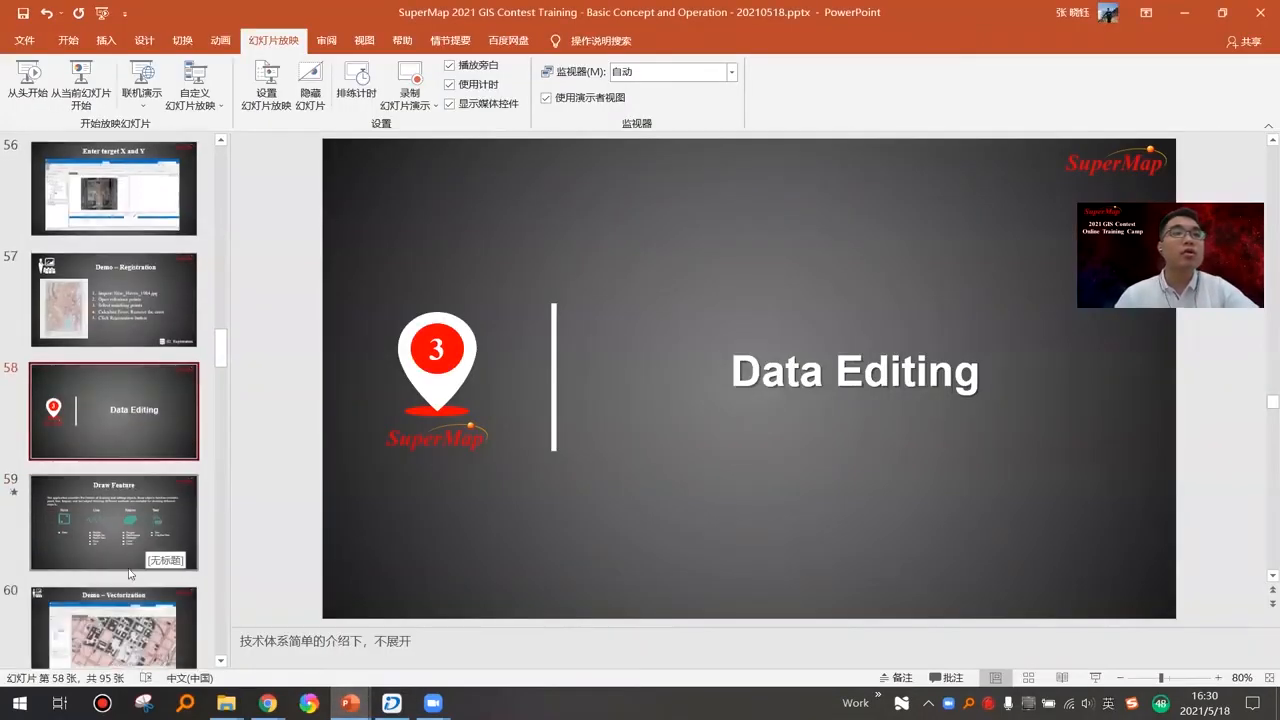
scroll(133, 522, down, 1)
click(135, 508)
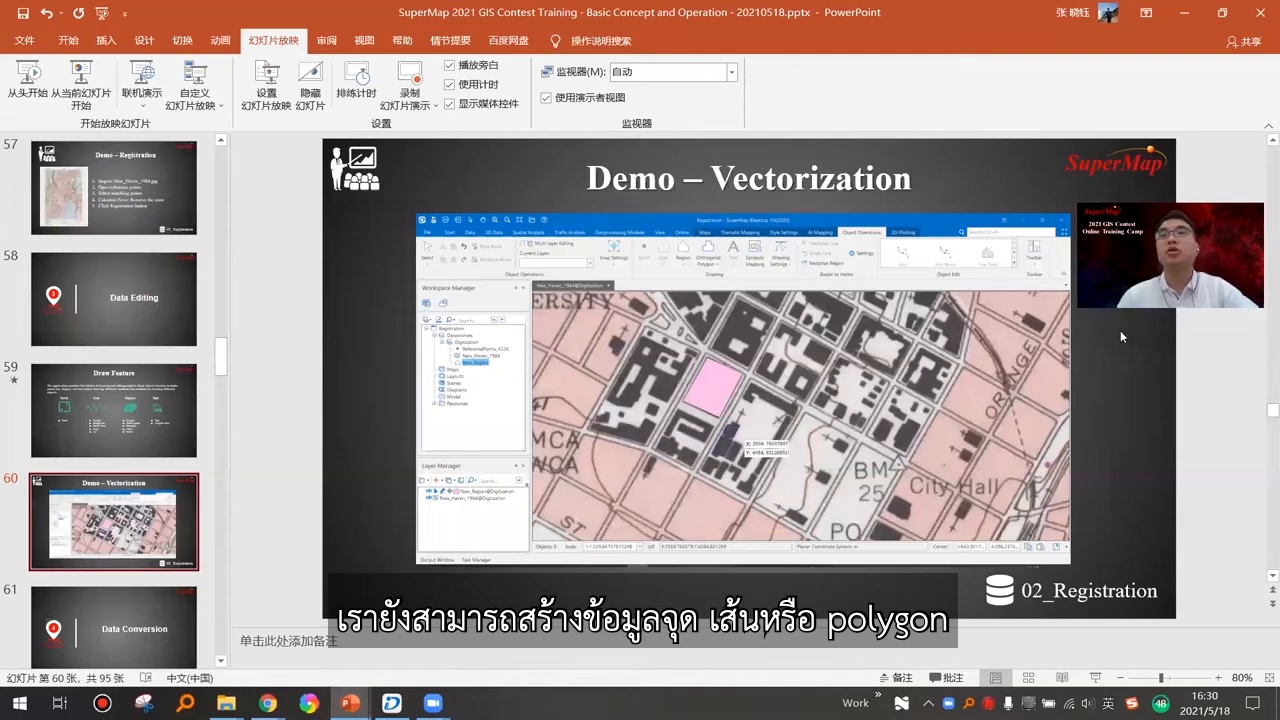
Switch back to SuperMap iDesktop and draw a large polygon region on the lakes layer, just west of the largest natural lake.
key(alt+Tab)
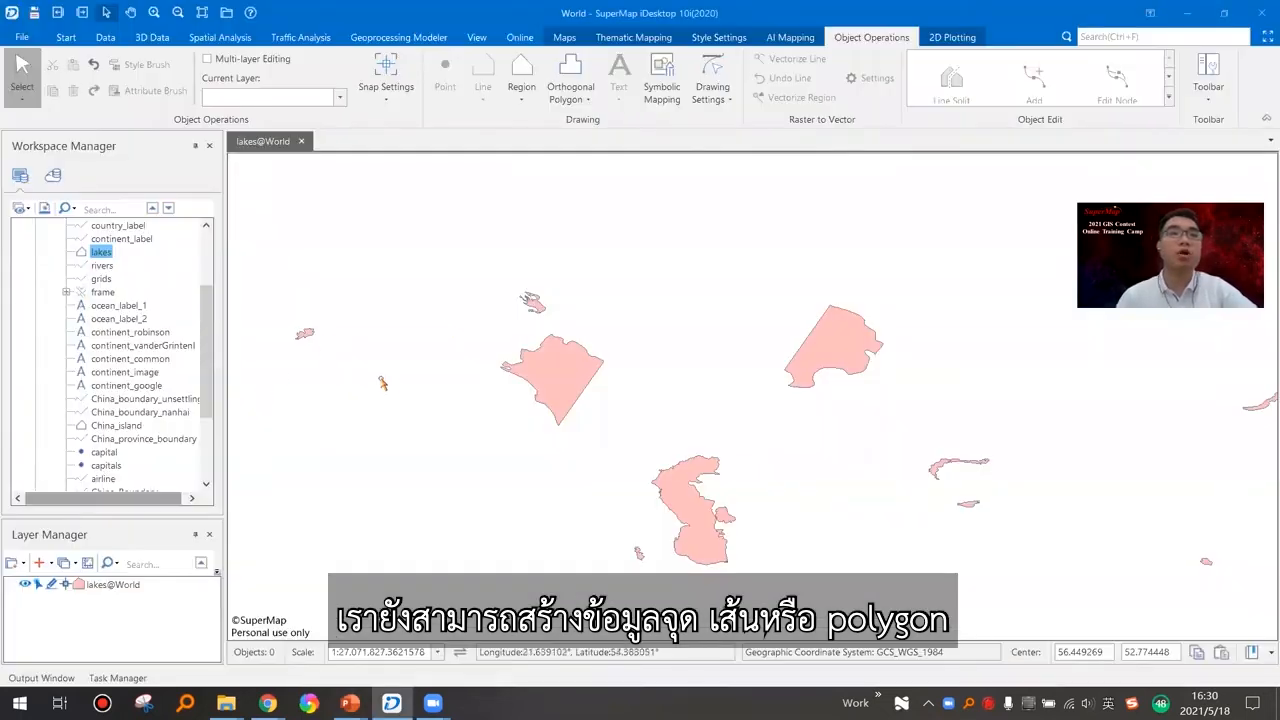
scroll(89, 307, up, 3)
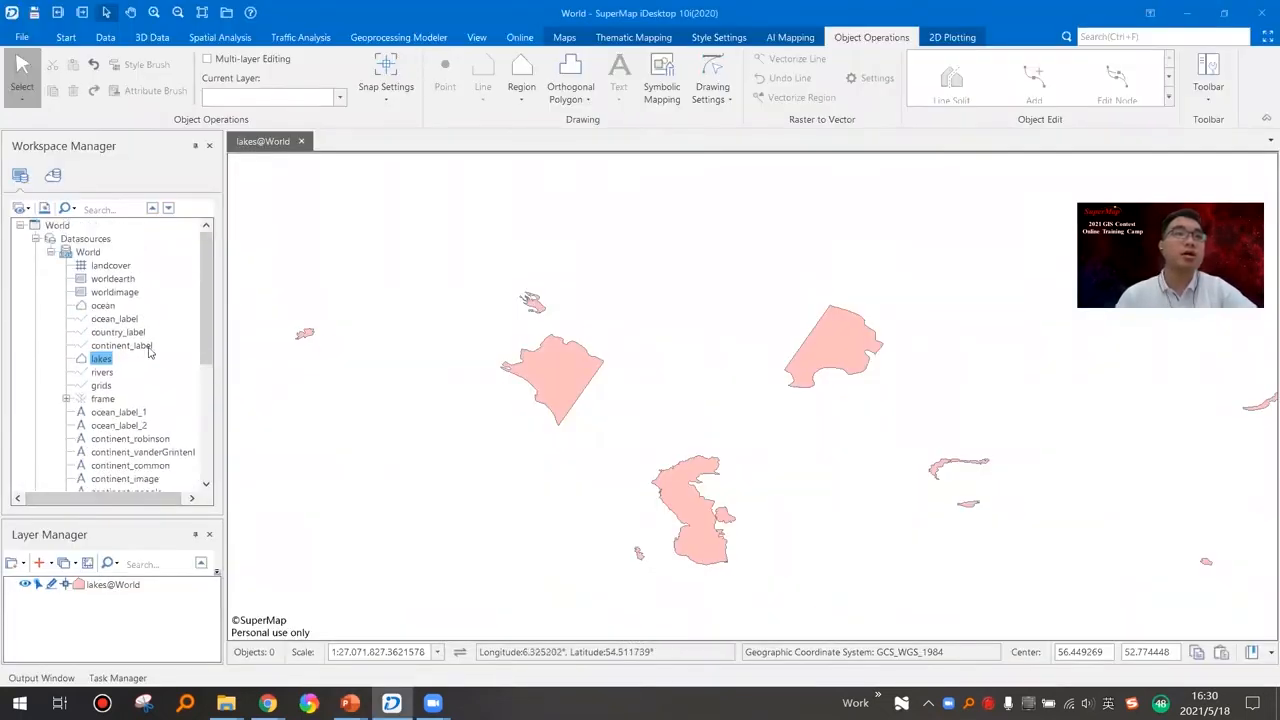
drag(443, 489, 586, 375)
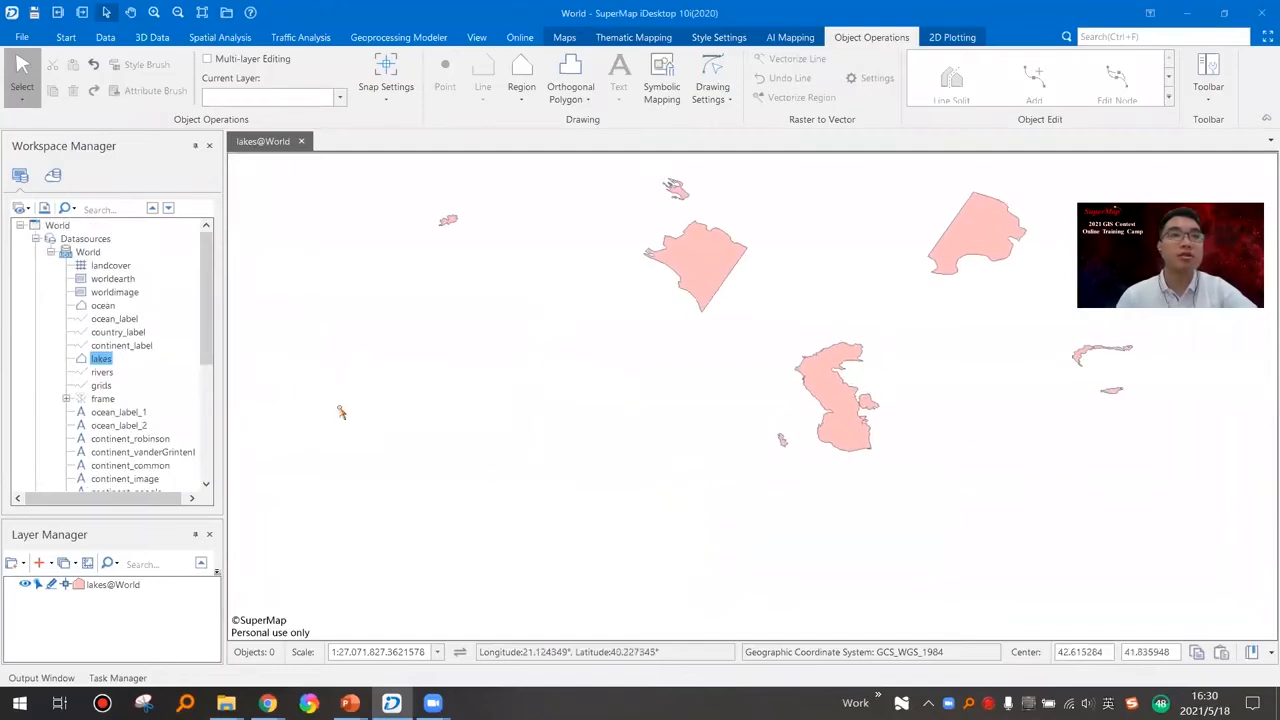
click(51, 585)
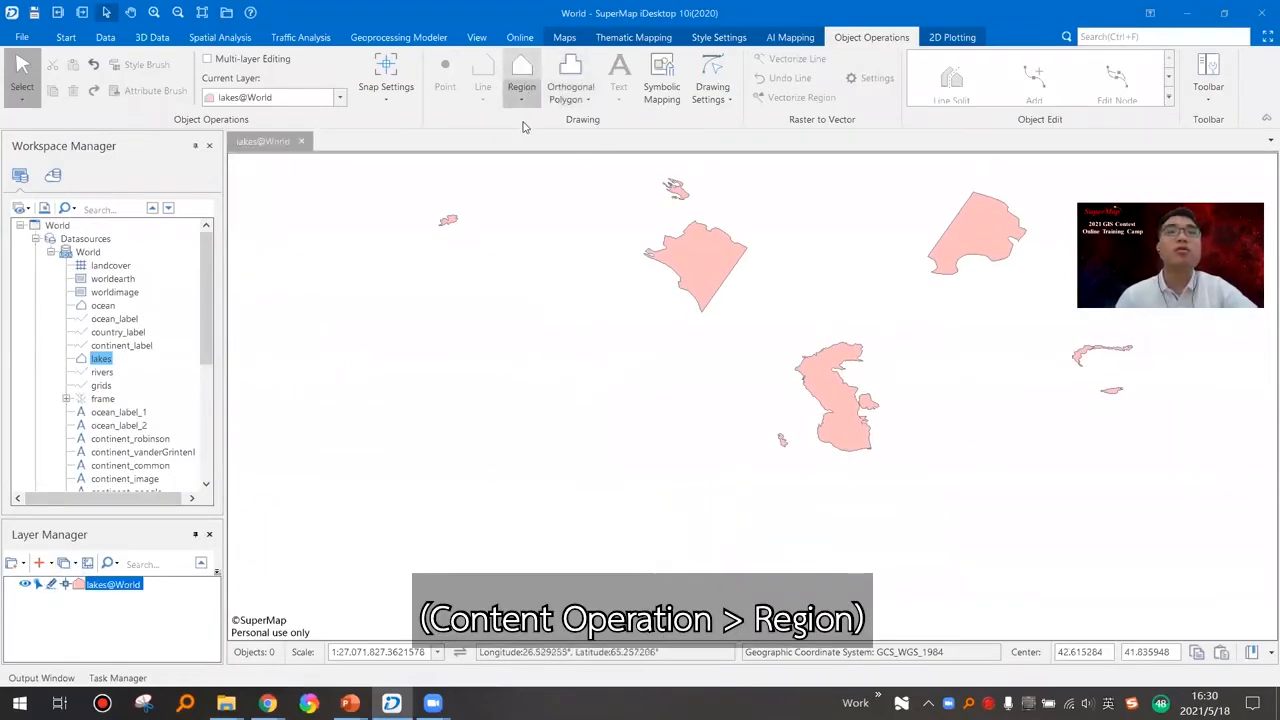
click(521, 95)
click(486, 154)
click(497, 354)
click(487, 429)
click(615, 479)
click(641, 391)
click(618, 327)
click(547, 308)
right_click(547, 308)
Draw a second, slightly smaller polygon region west of the first drawn one.
click(351, 303)
click(320, 353)
click(388, 430)
click(457, 325)
click(396, 271)
right_click(396, 271)
Draw a third polygon region directly south of the largest natural lake and end region drawing.
click(734, 481)
click(733, 540)
click(790, 580)
click(855, 570)
click(861, 545)
click(803, 484)
right_click(806, 488)
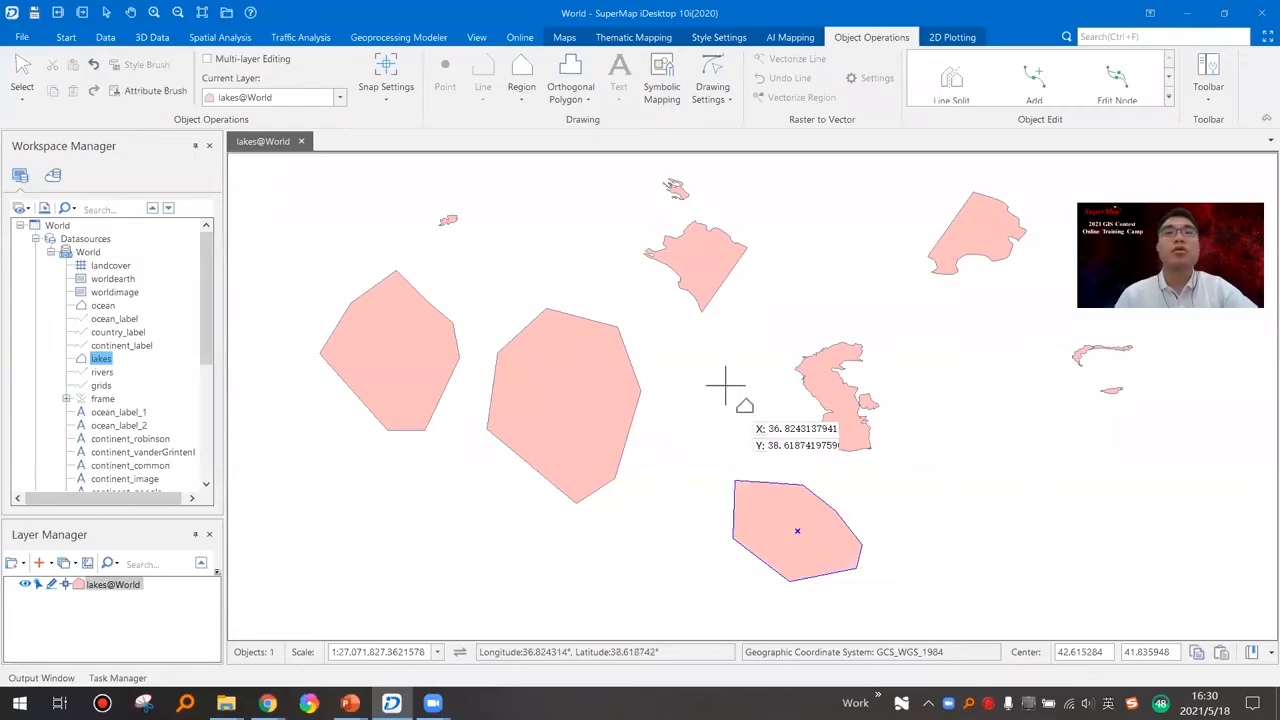
right_click(725, 386)
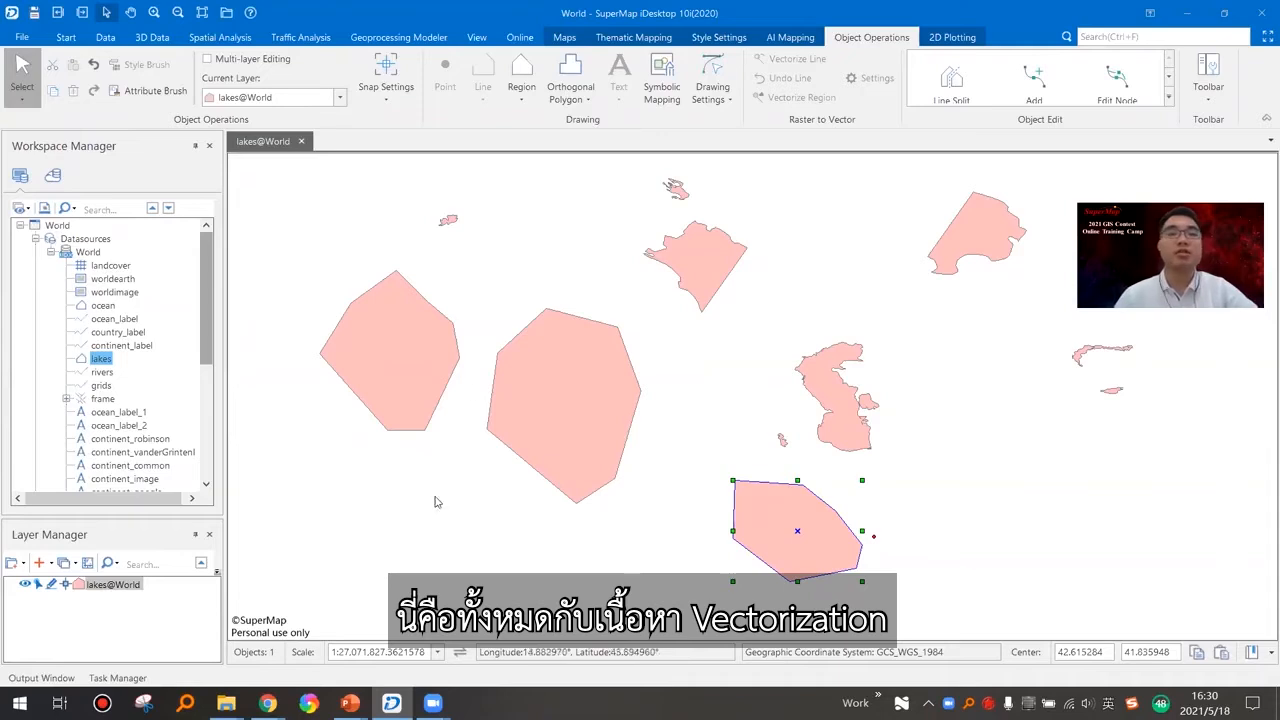
Switch to the PowerPoint presentation and show the Data Conversion section slide.
click(347, 702)
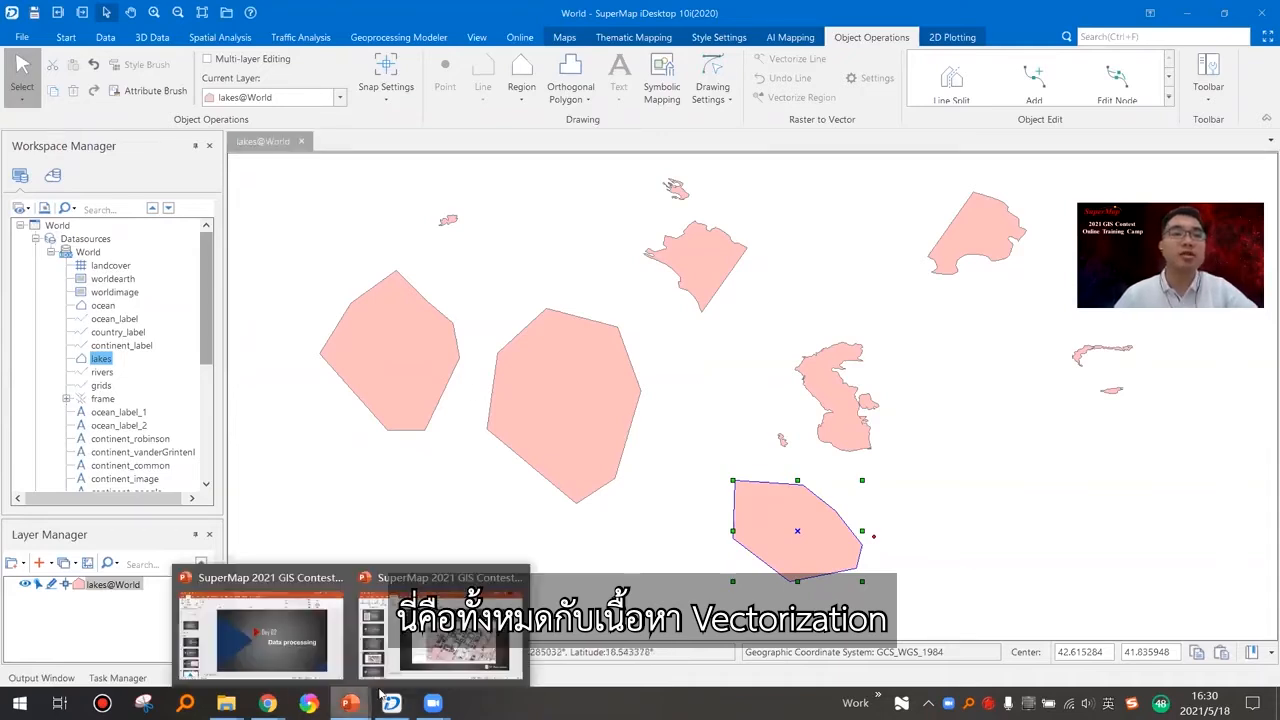
click(424, 642)
key(Down)
scroll(133, 404, down, 2)
click(133, 404)
click(128, 318)
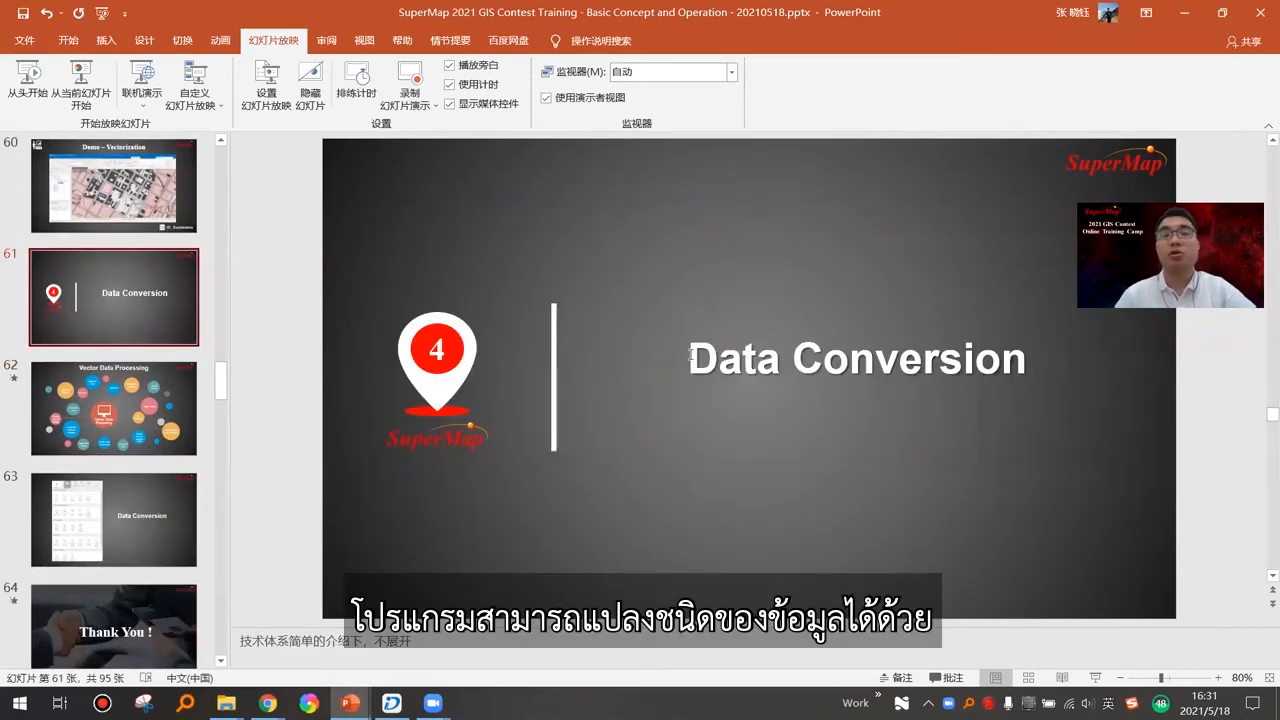
Switch to SuperMap iDesktop and examine the vector and raster data processing tools and the available data conversion types.
click(391, 703)
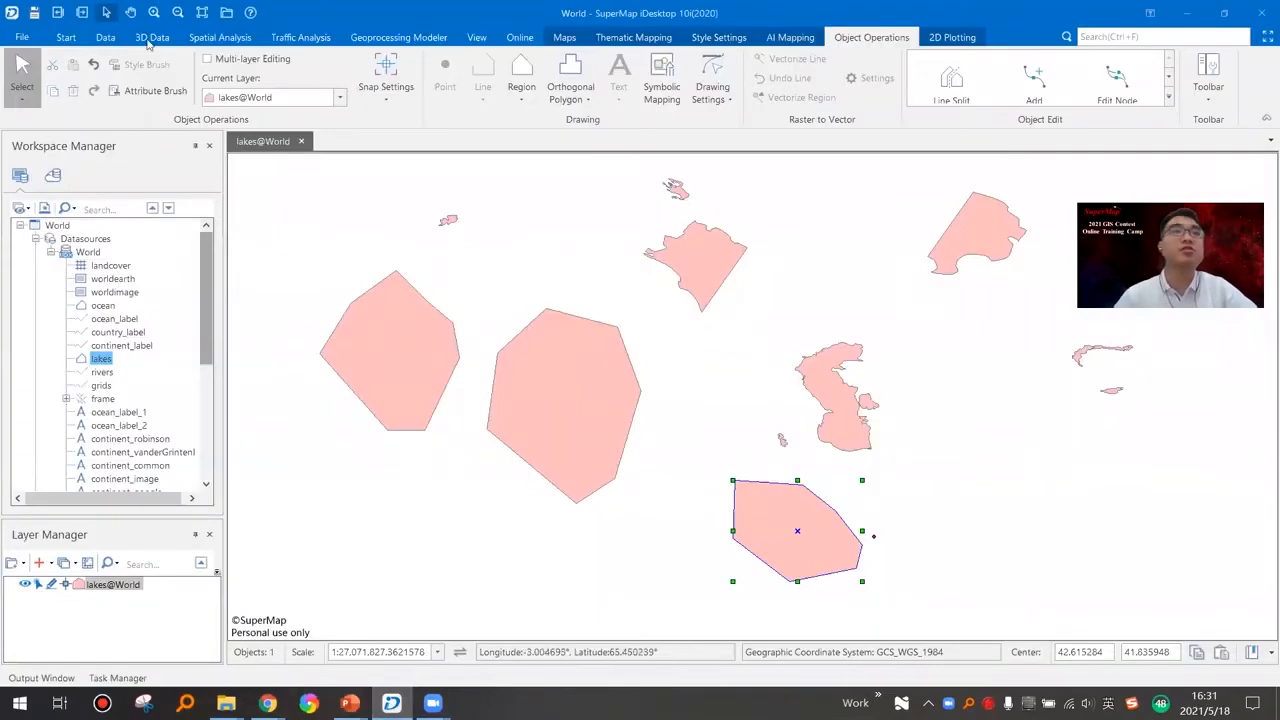
click(105, 37)
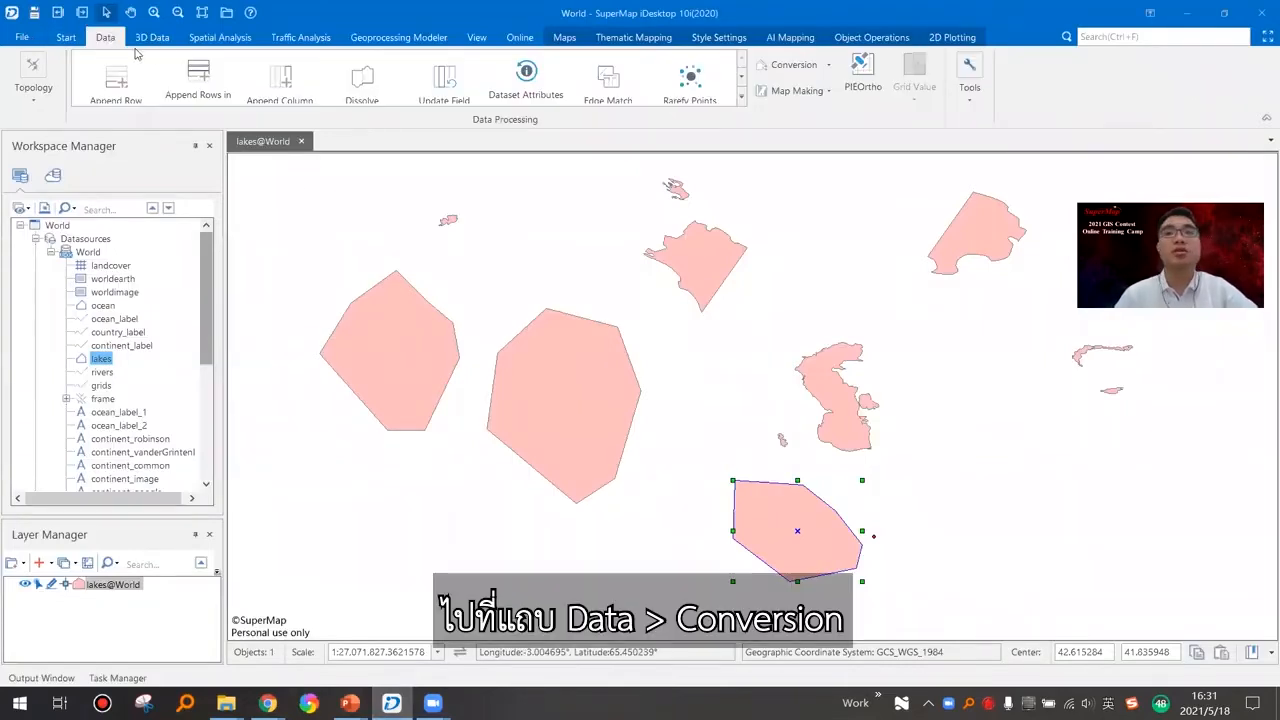
click(741, 96)
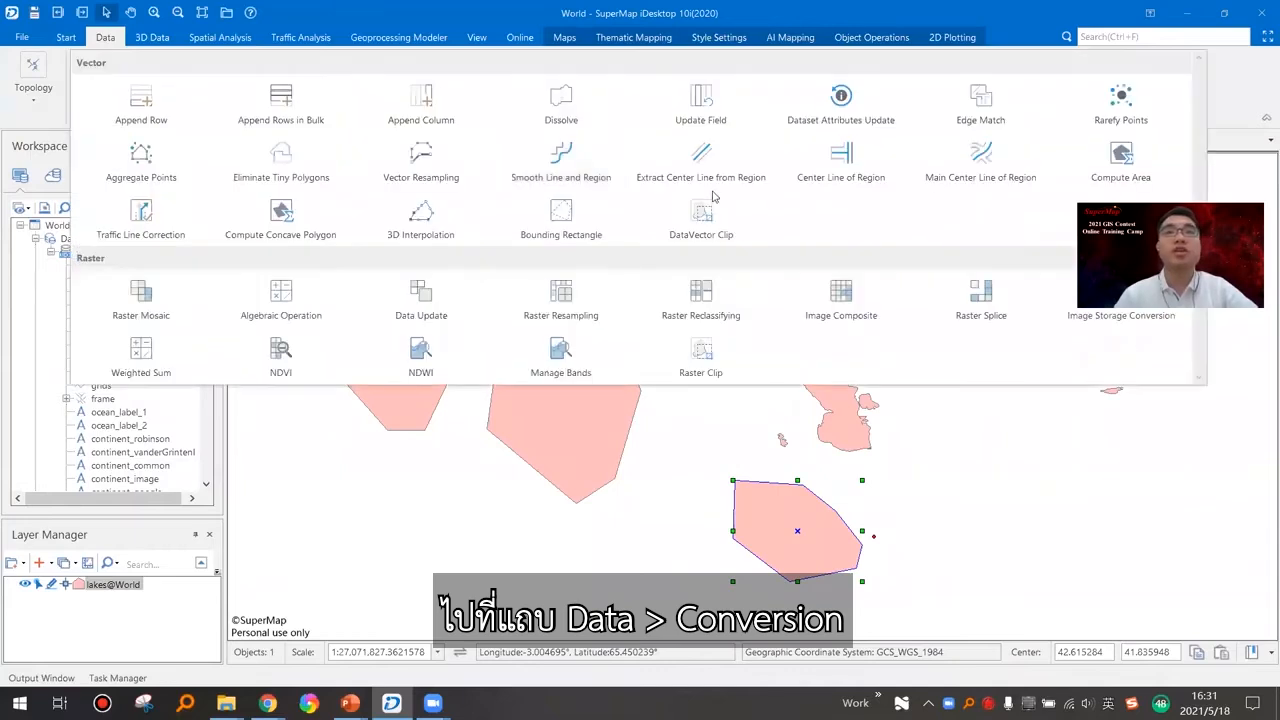
click(1233, 118)
click(825, 67)
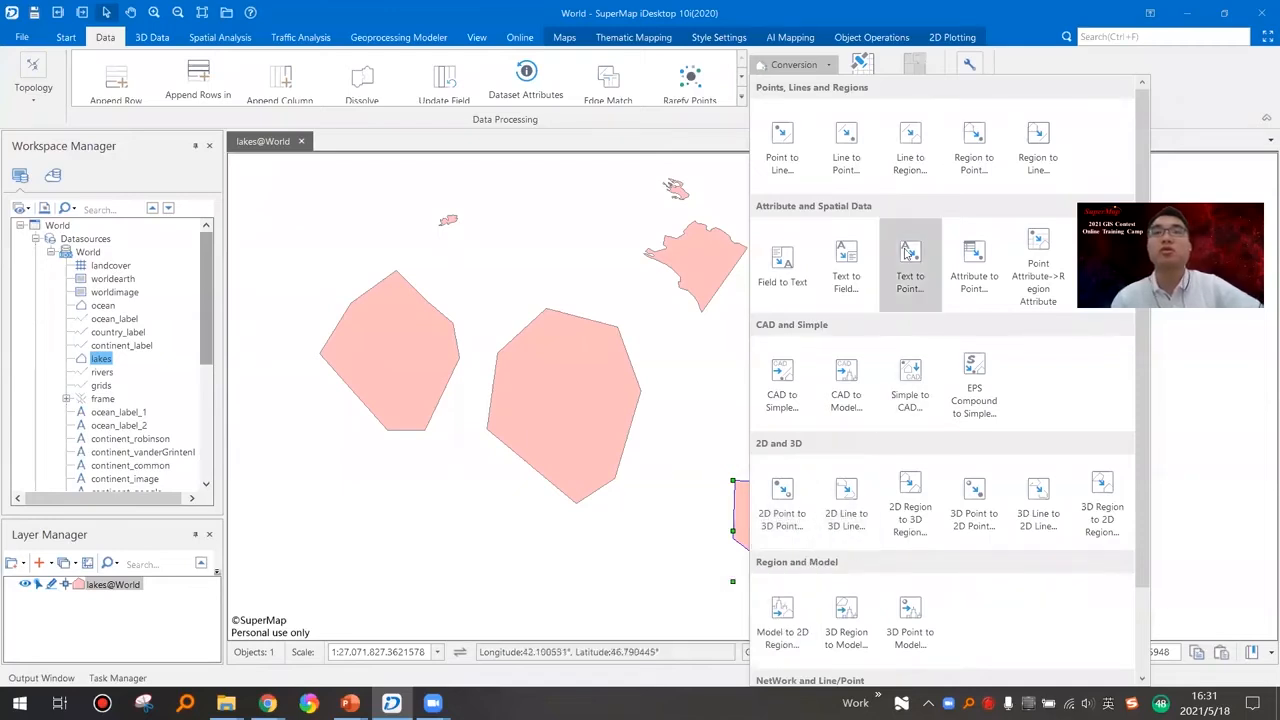
click(683, 406)
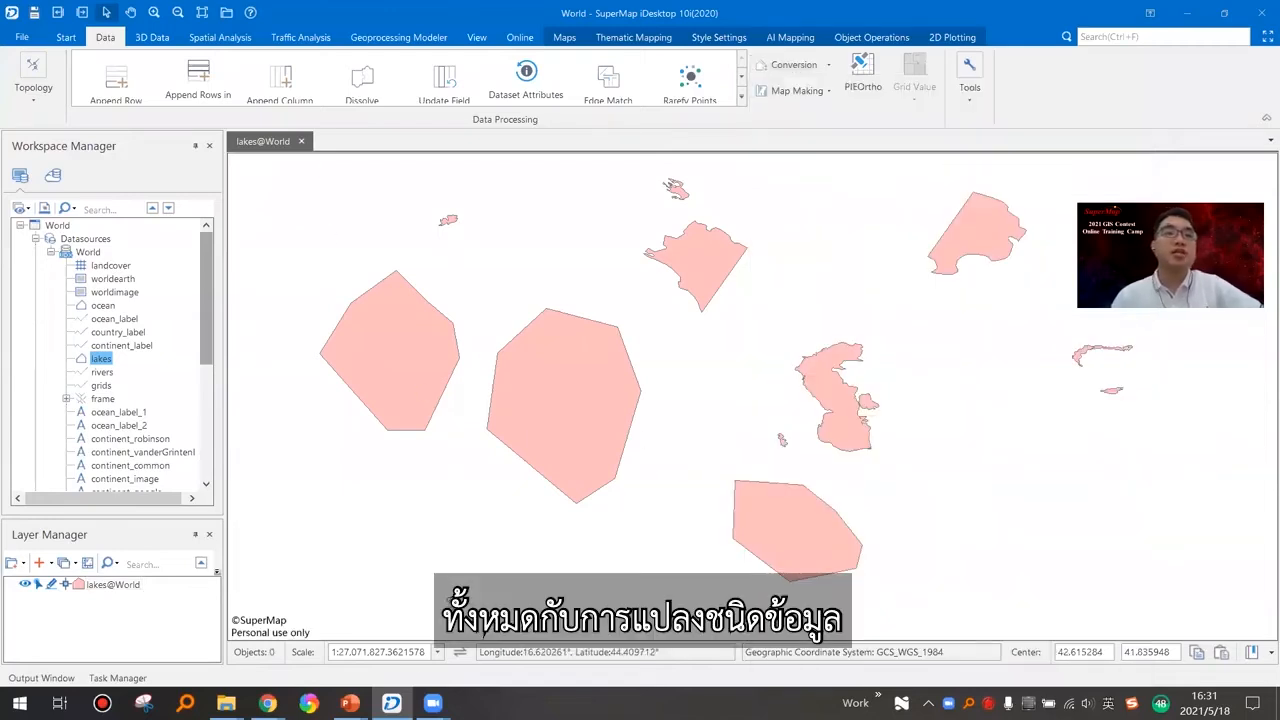
Switch to the PowerPoint presentation, show the Vector Data Processing slide, and look back to the start of the Day2 - Data Processing section.
click(350, 703)
click(265, 630)
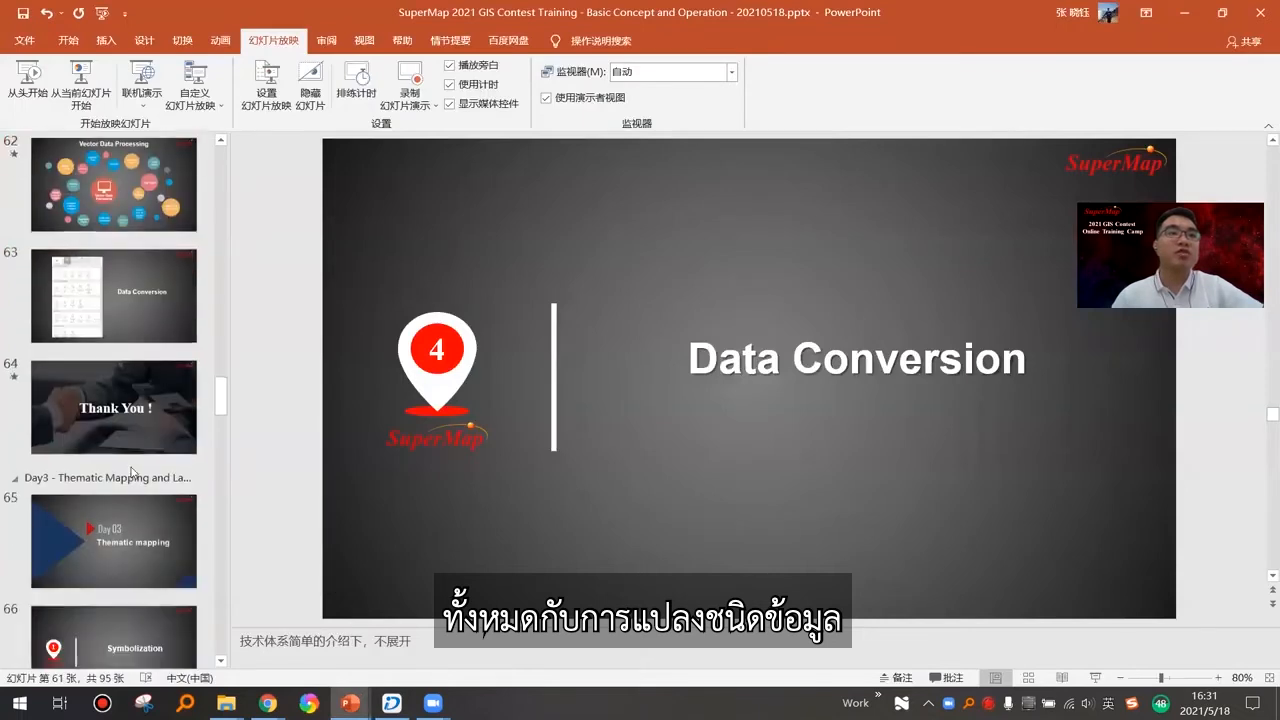
scroll(120, 440, up, 2)
click(113, 400)
scroll(150, 463, up, 5)
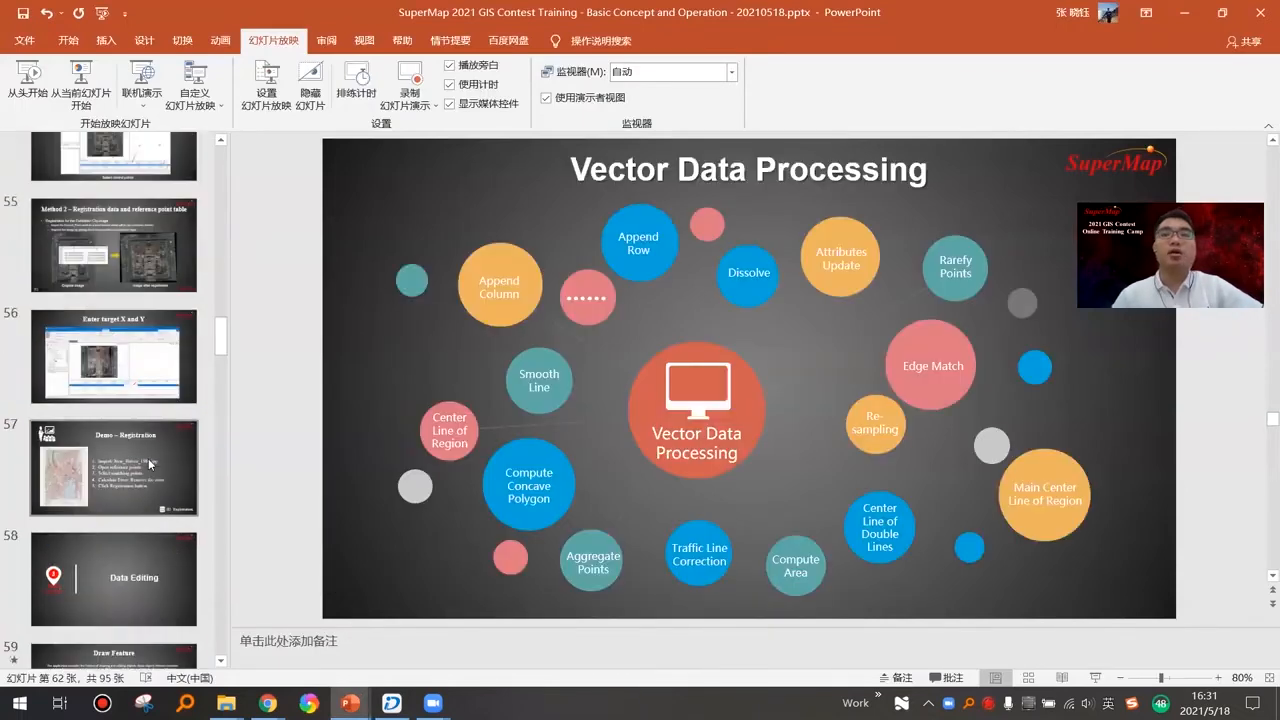
scroll(149, 463, up, 9)
scroll(149, 463, up, 4)
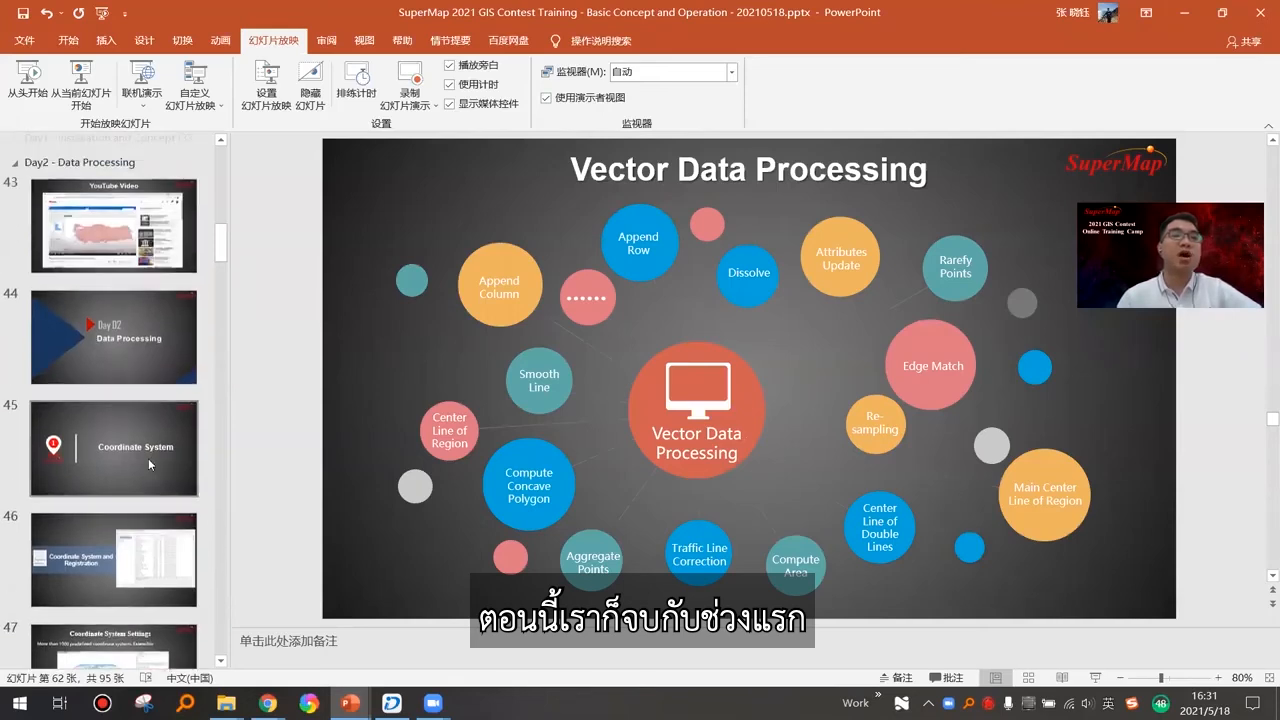
scroll(137, 483, up, 3)
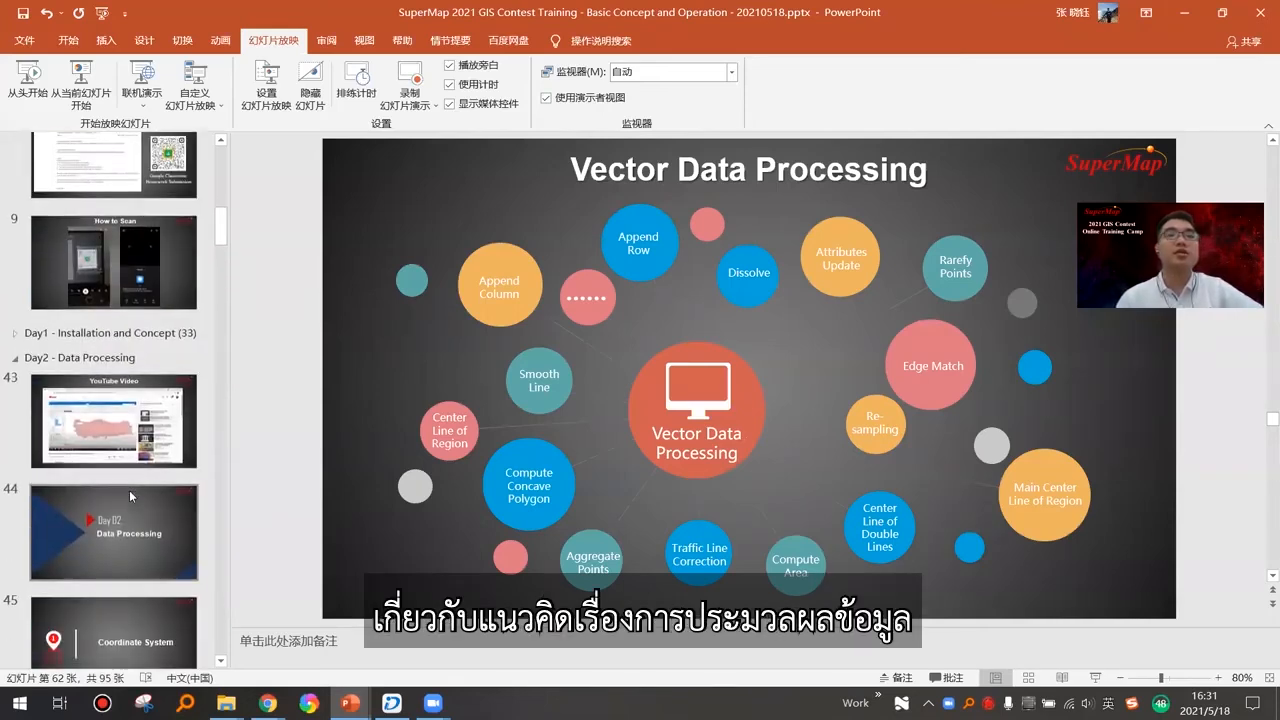
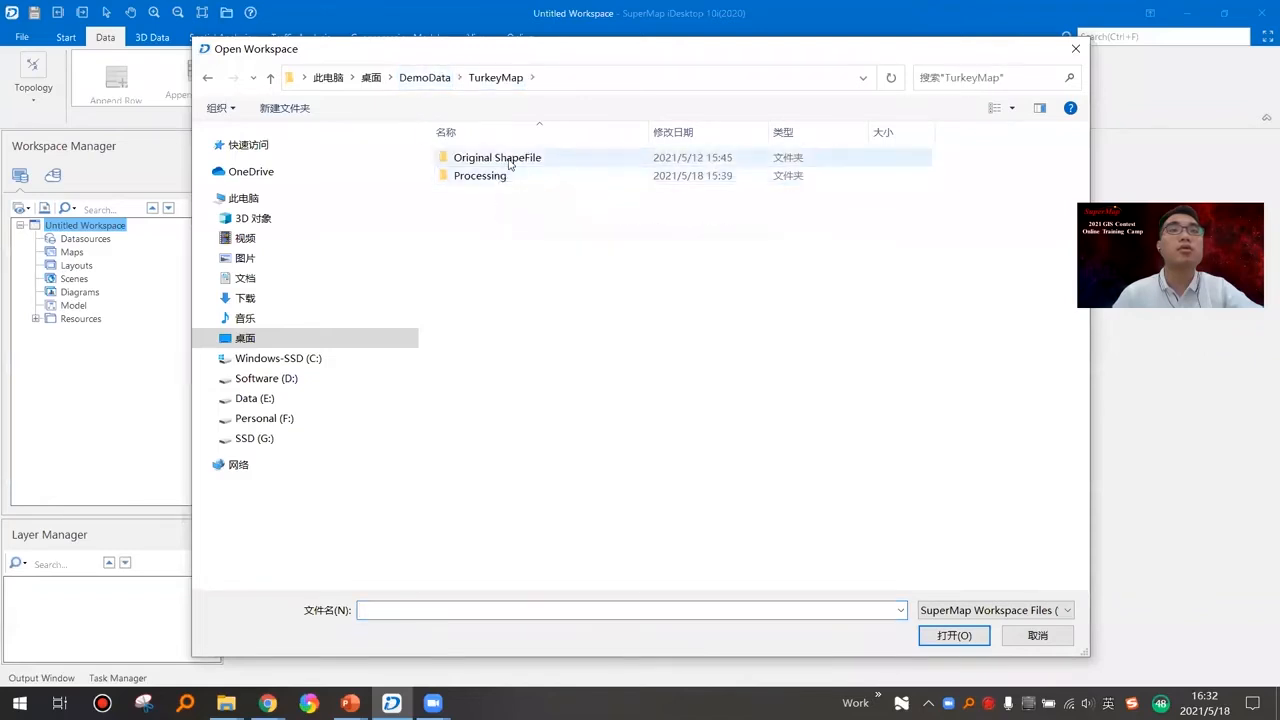
Open the TUR.smwu workspace from the Processing folder of TurkeyMap and expand its Test datasource.
double_click(486, 177)
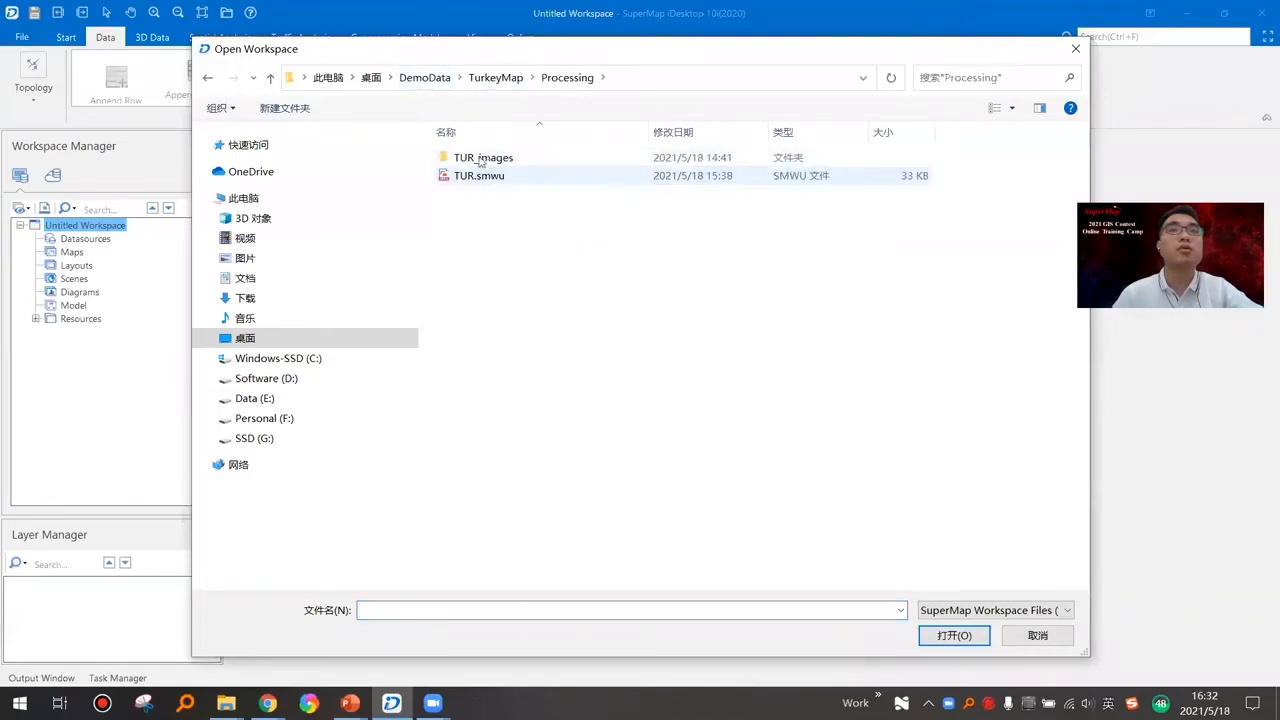
click(270, 78)
double_click(474, 176)
click(509, 180)
click(928, 634)
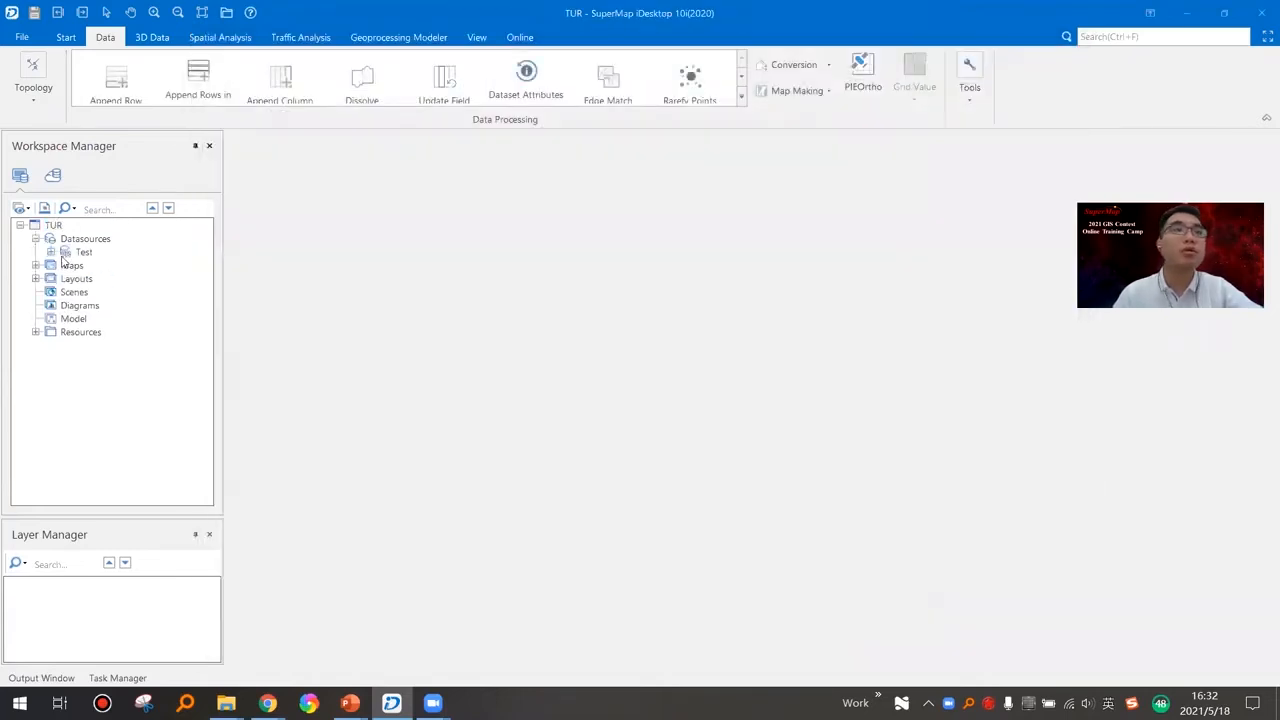
click(51, 253)
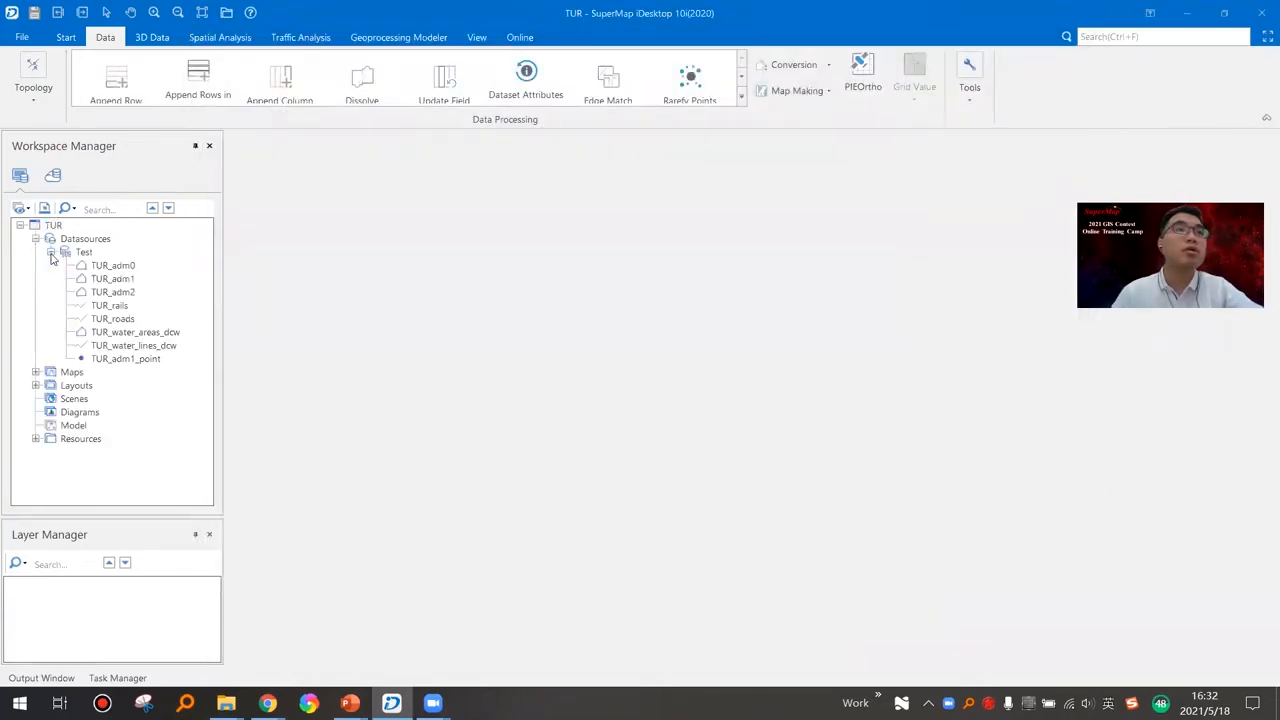
Collapse the Test datasource and open the OriginalData file datasource in the workspace.
click(51, 253)
right_click(99, 239)
click(171, 246)
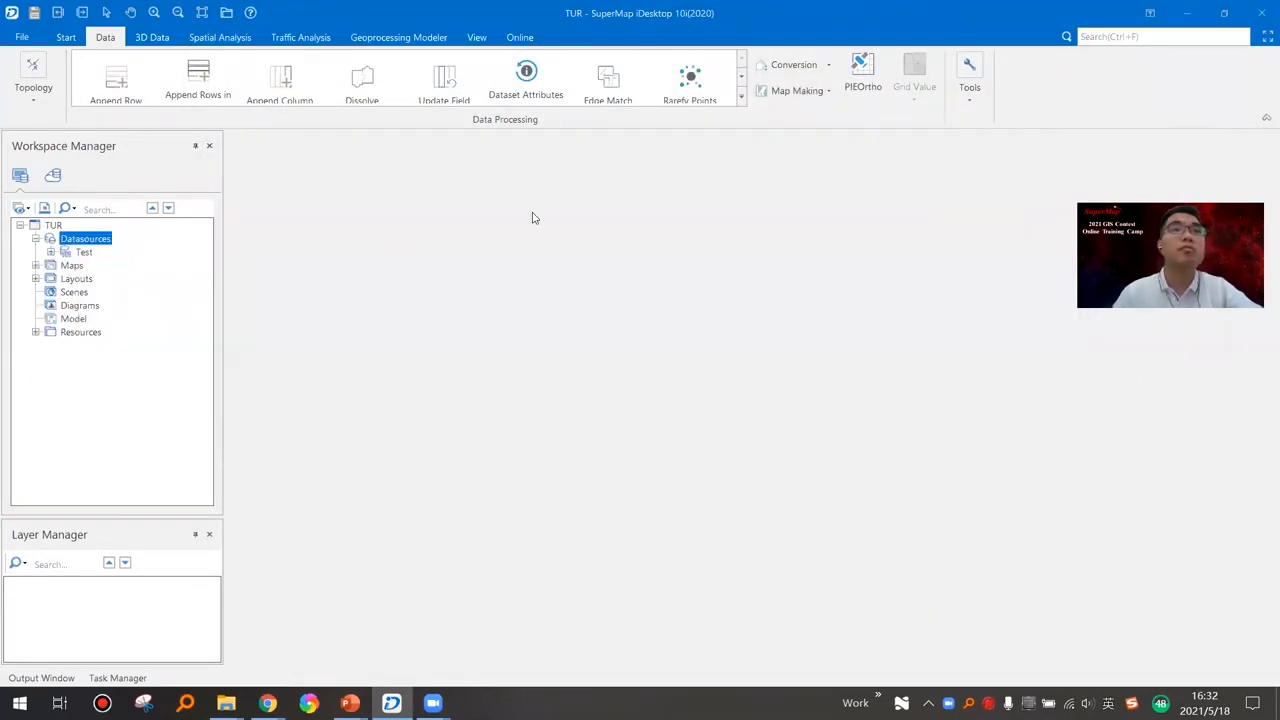
double_click(455, 206)
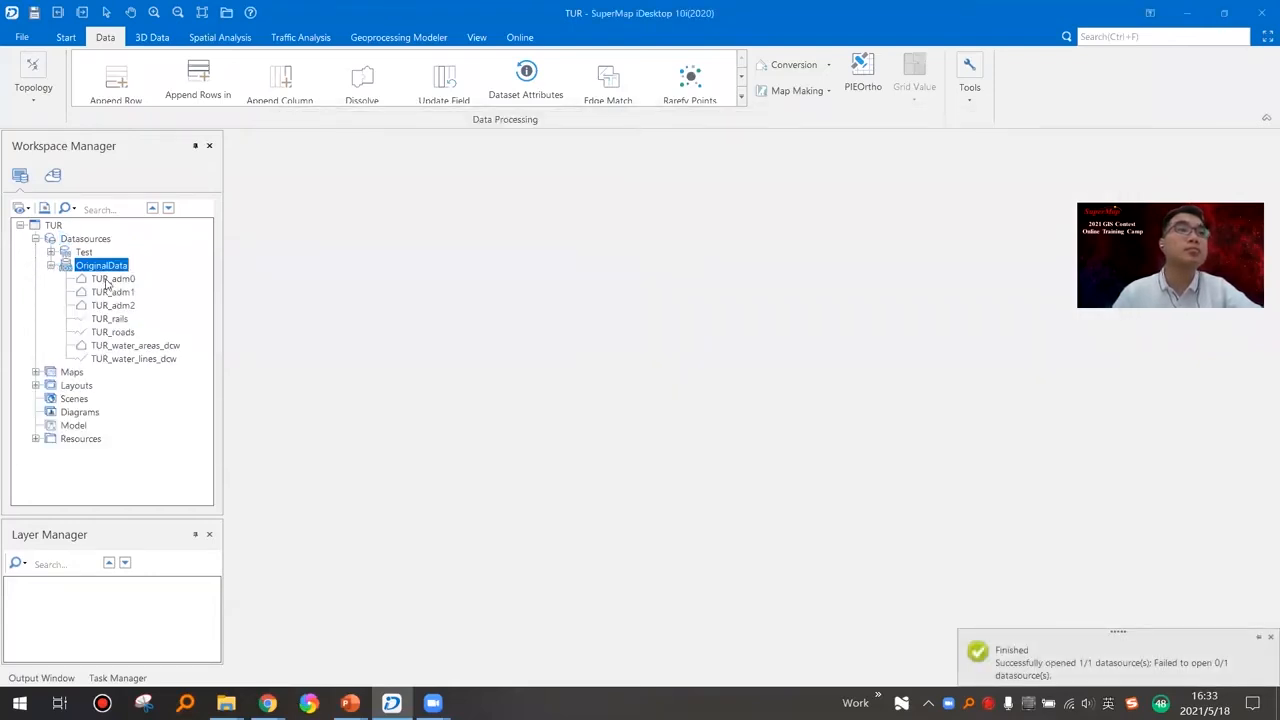
click(108, 281)
click(120, 335)
click(126, 361)
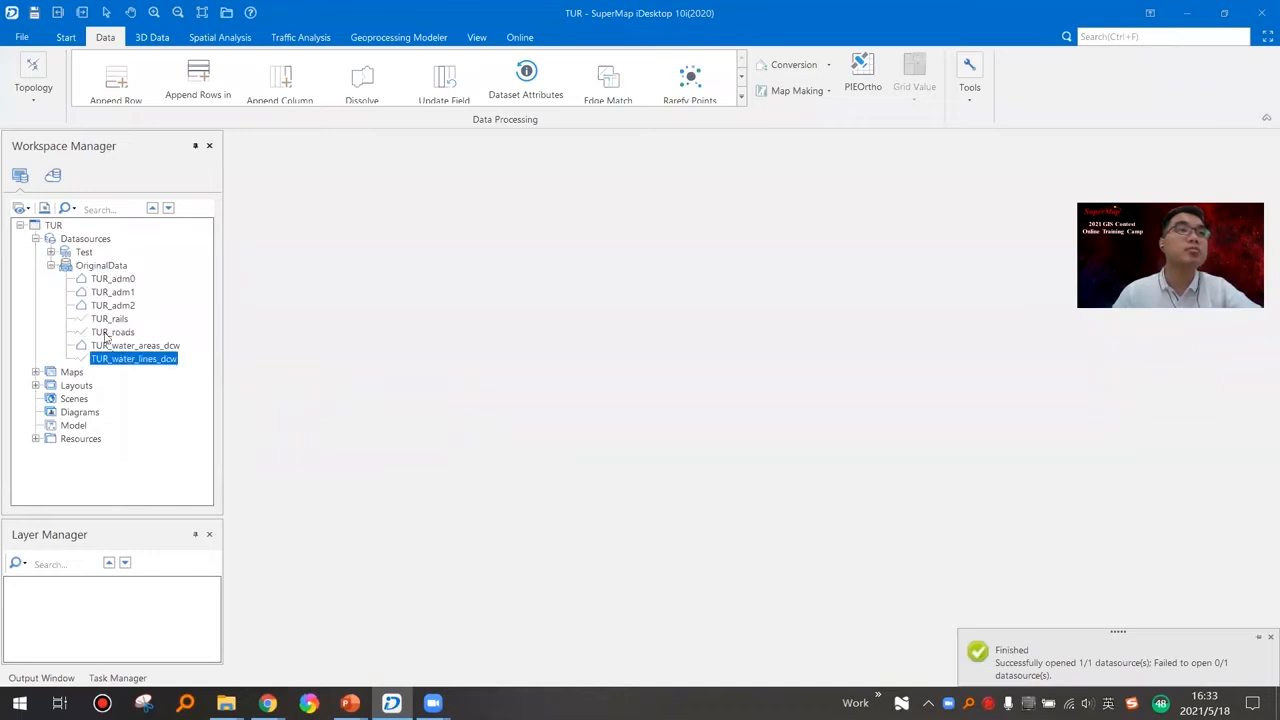
click(103, 282)
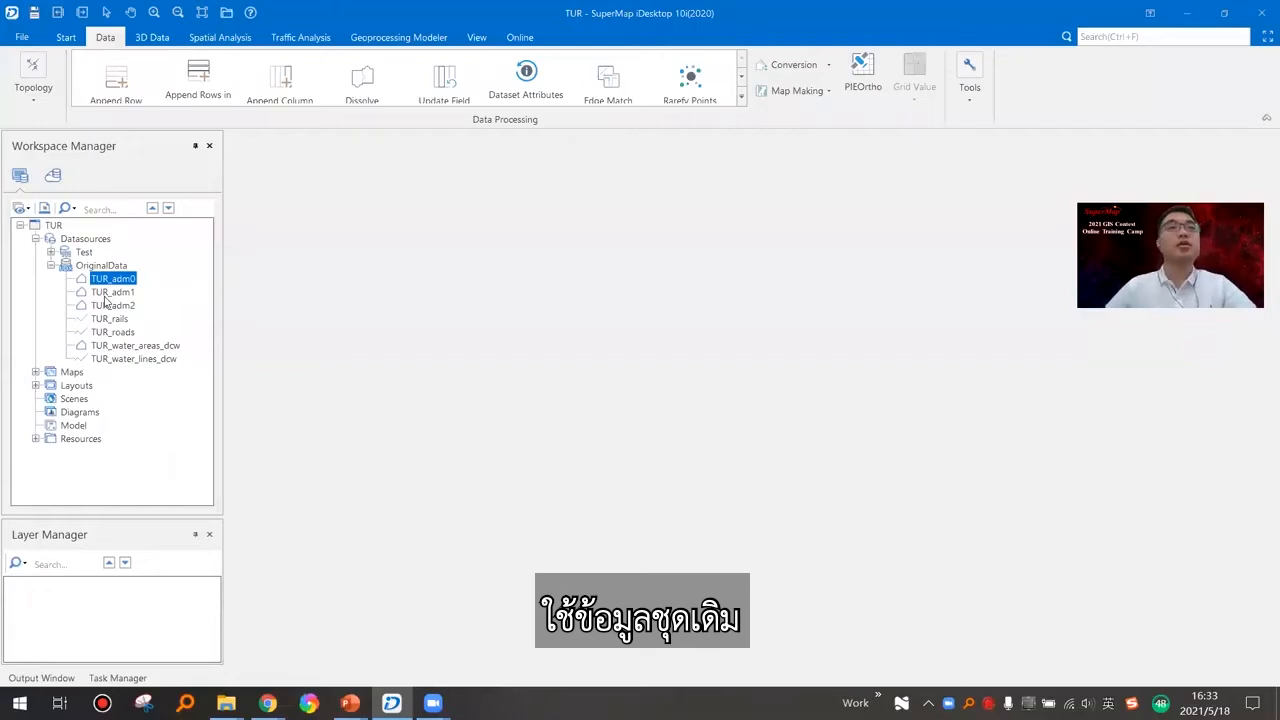
click(134, 359)
click(120, 281)
click(148, 360)
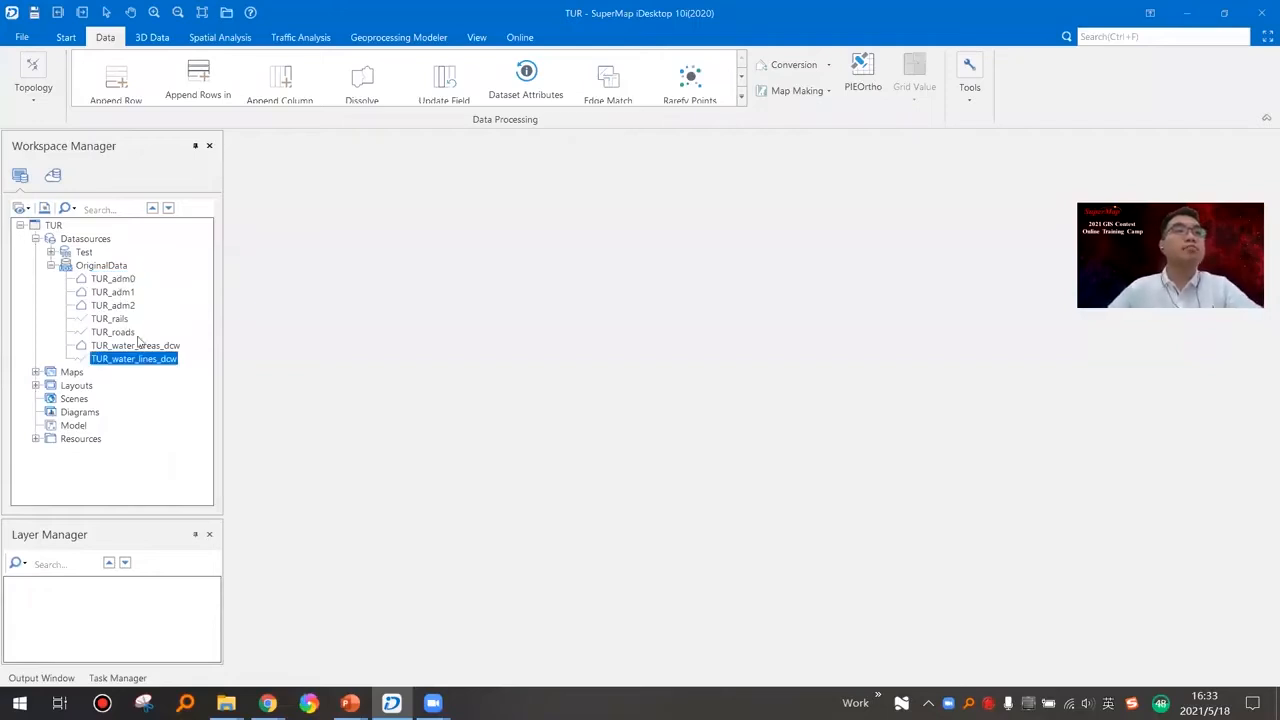
Display all OriginalData datasets, TUR_adm0 through TUR_water_lines_dcw, together in one map, enlarge the layer list, and close the map.
click(120, 281)
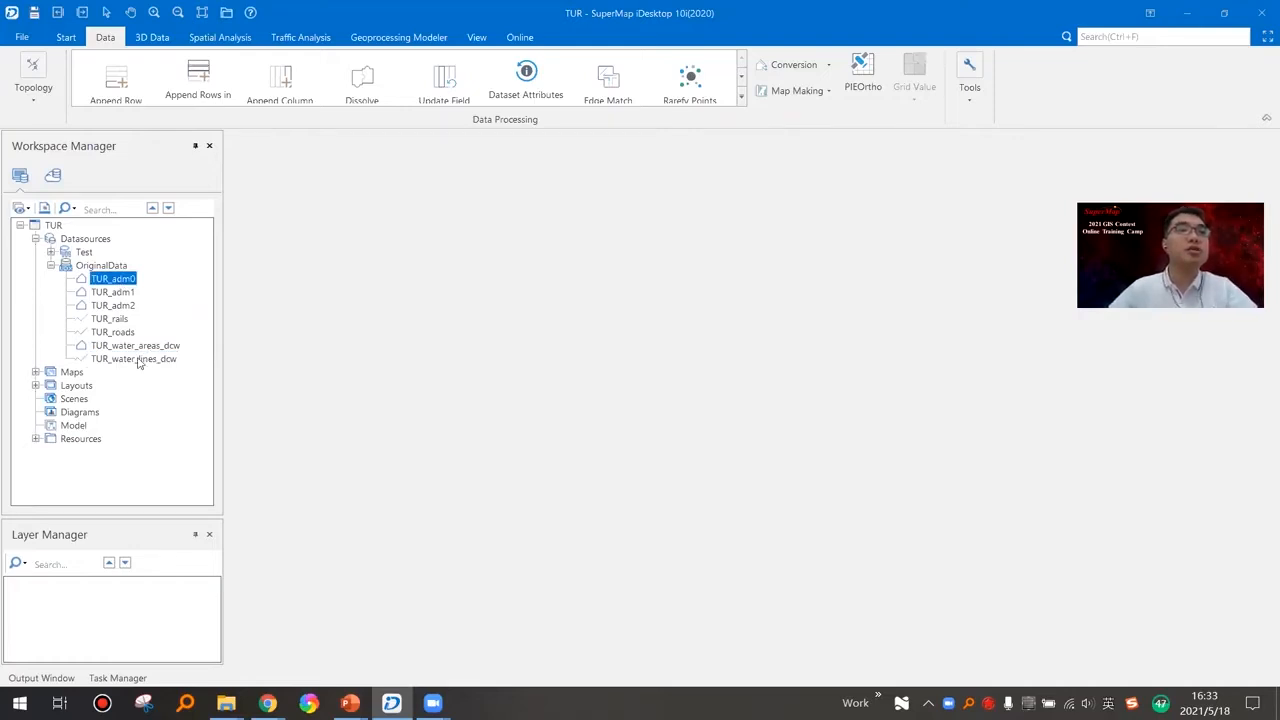
shift+click(140, 360)
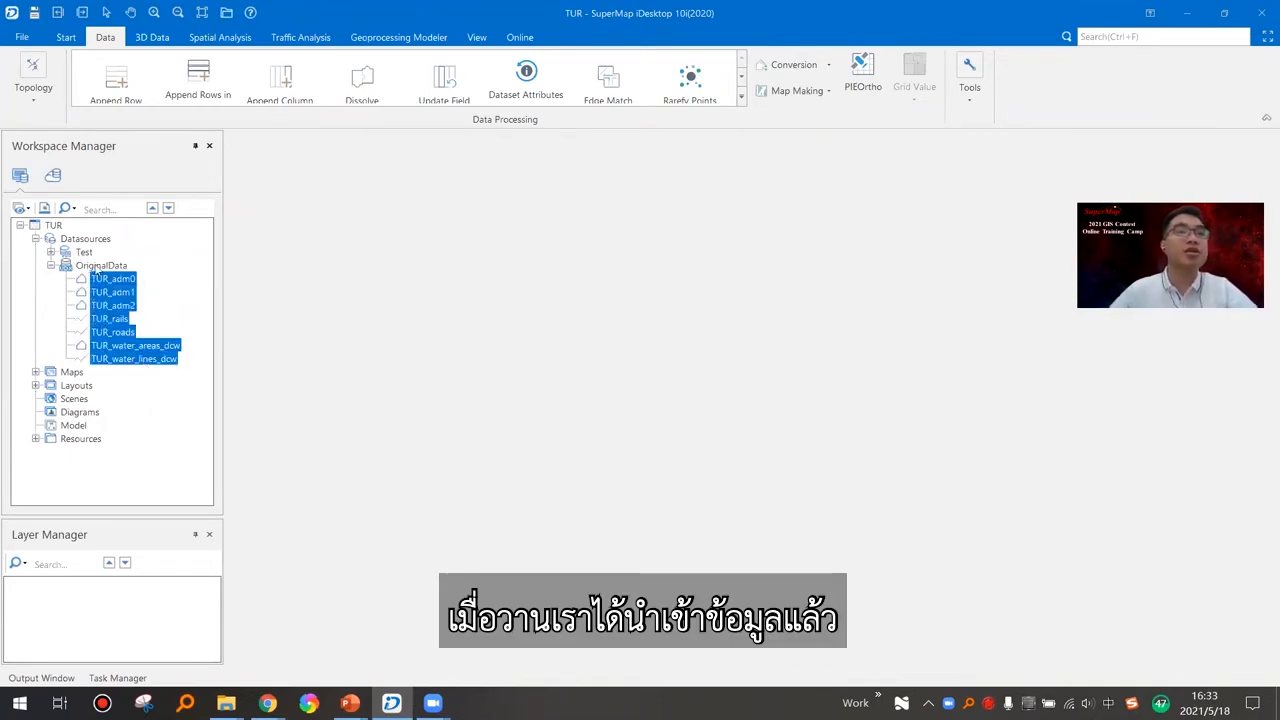
drag(101, 311, 495, 335)
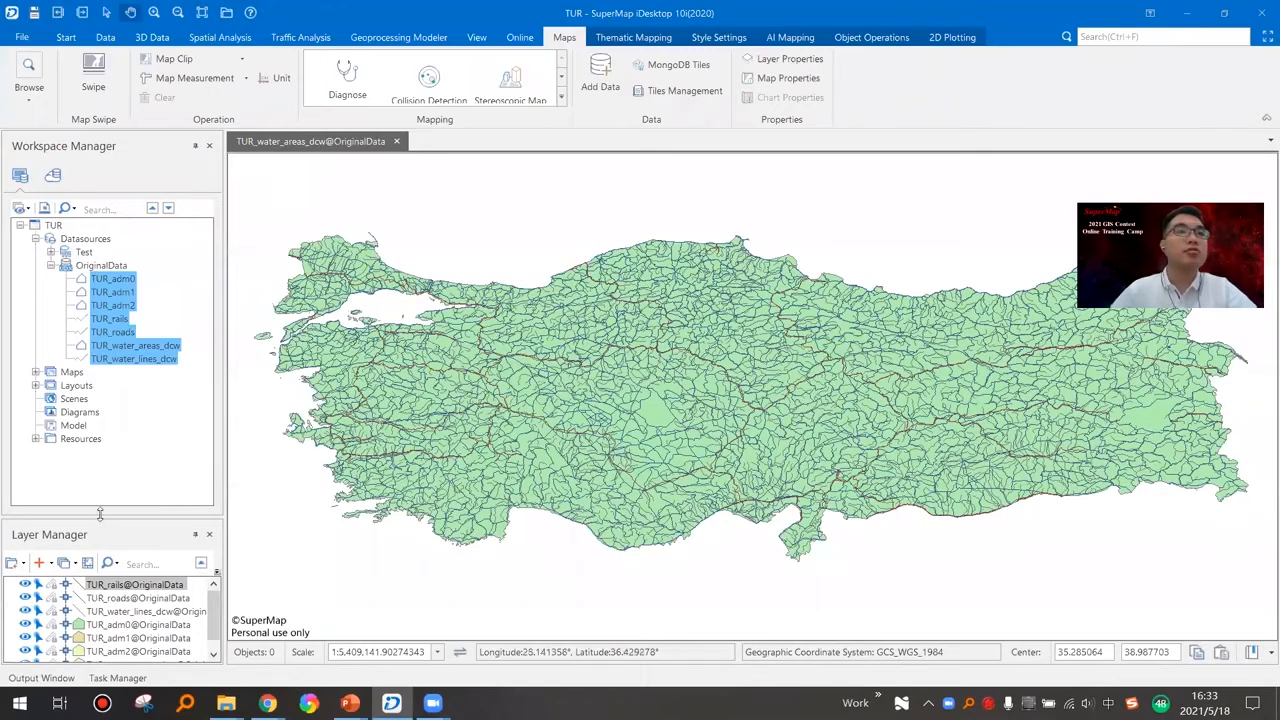
drag(101, 522, 103, 466)
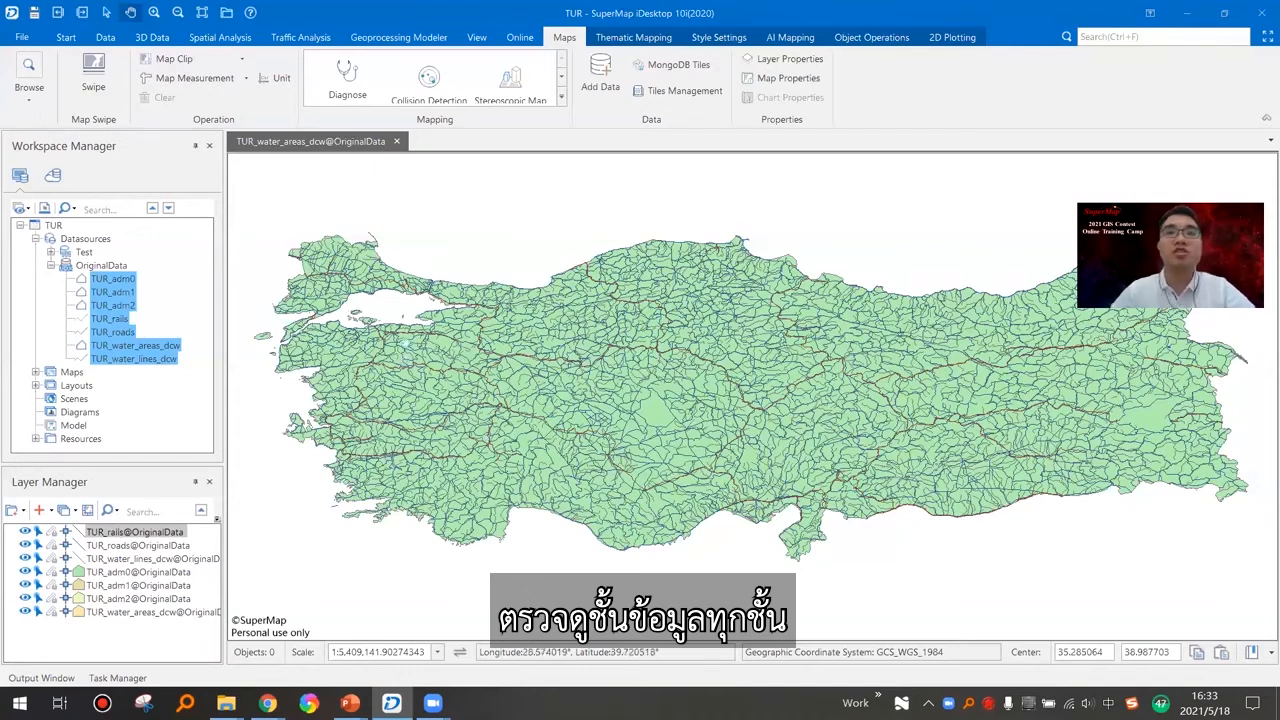
click(396, 141)
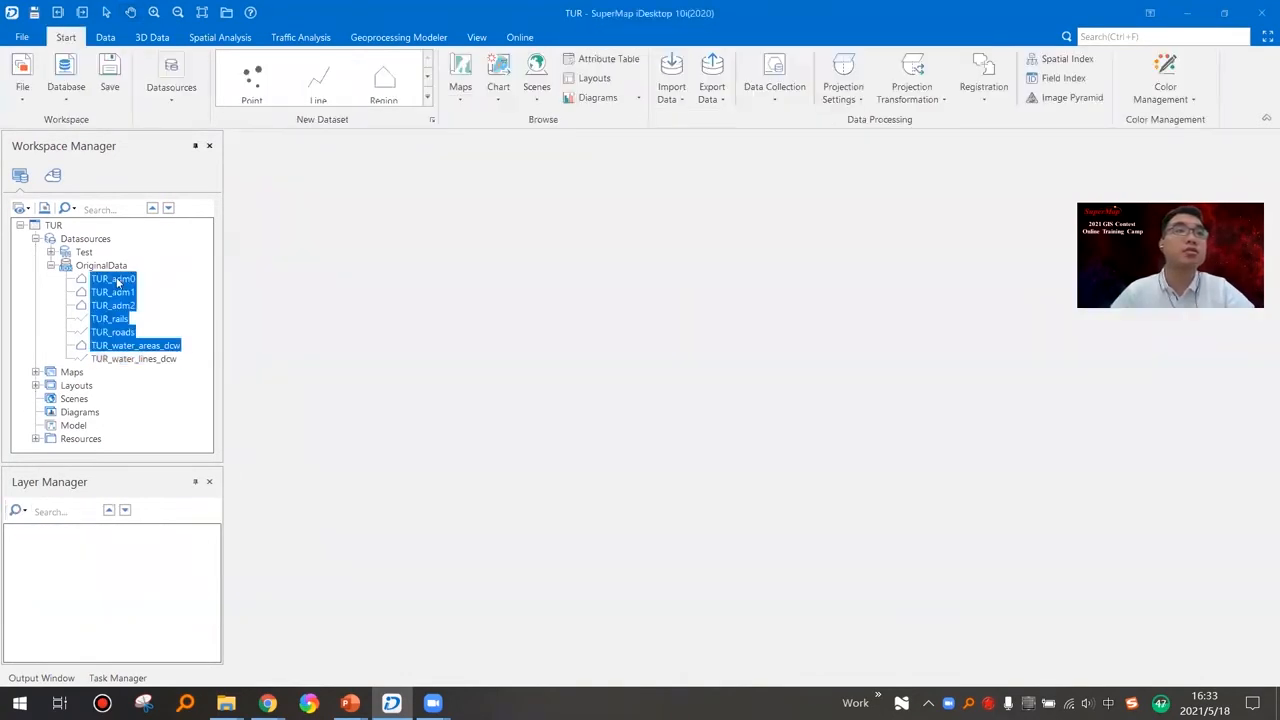
View the TUR_adm0, TUR_adm1 and TUR_adm2 boundary datasets each in its own map, closing each without saving.
double_click(118, 280)
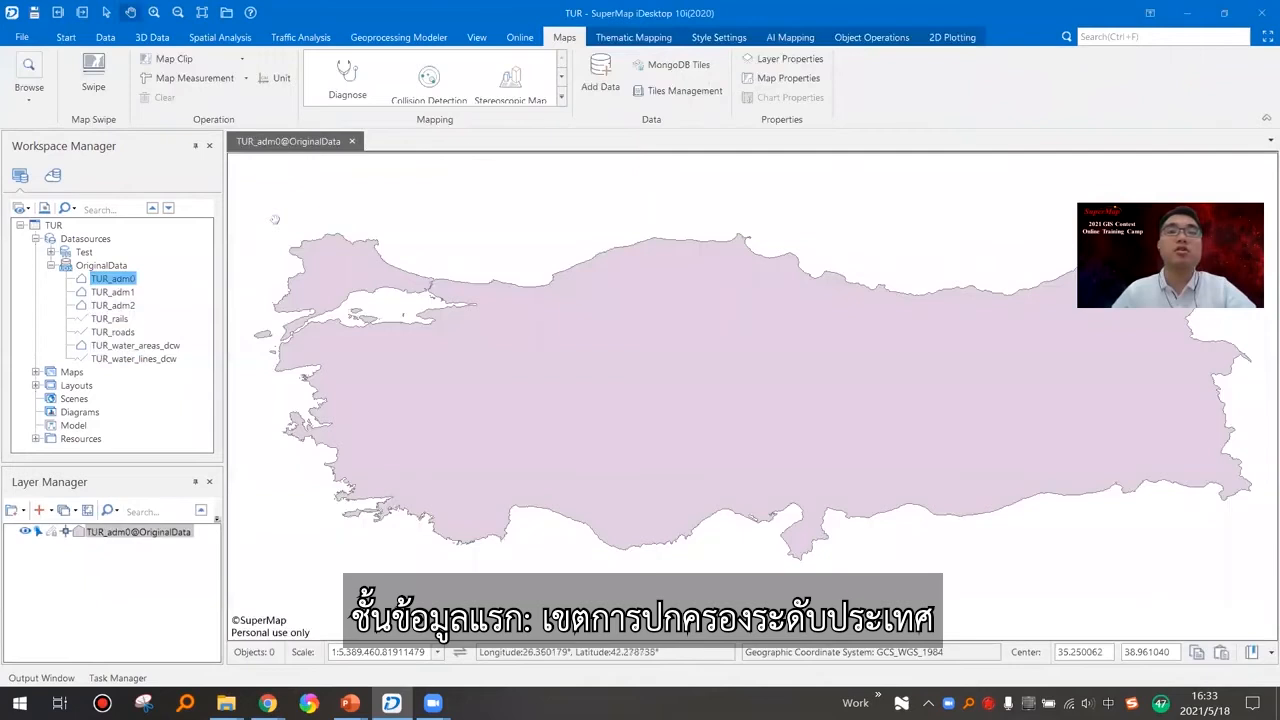
click(351, 141)
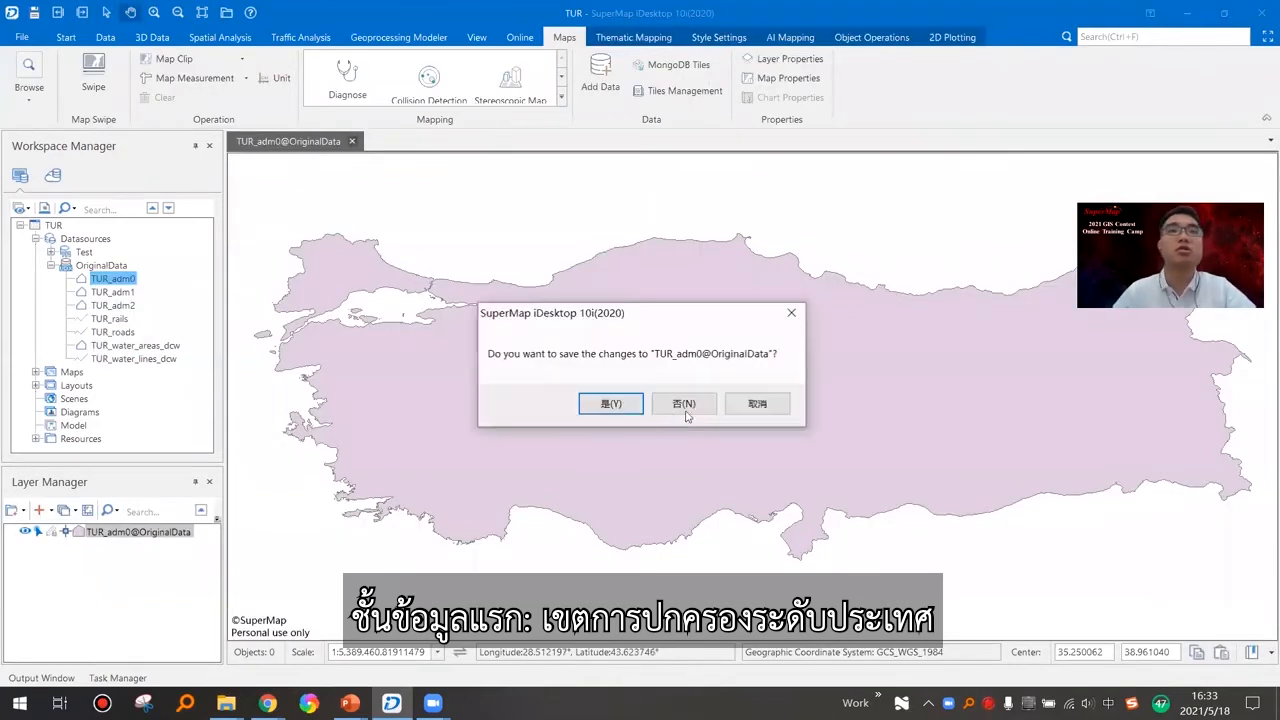
click(686, 404)
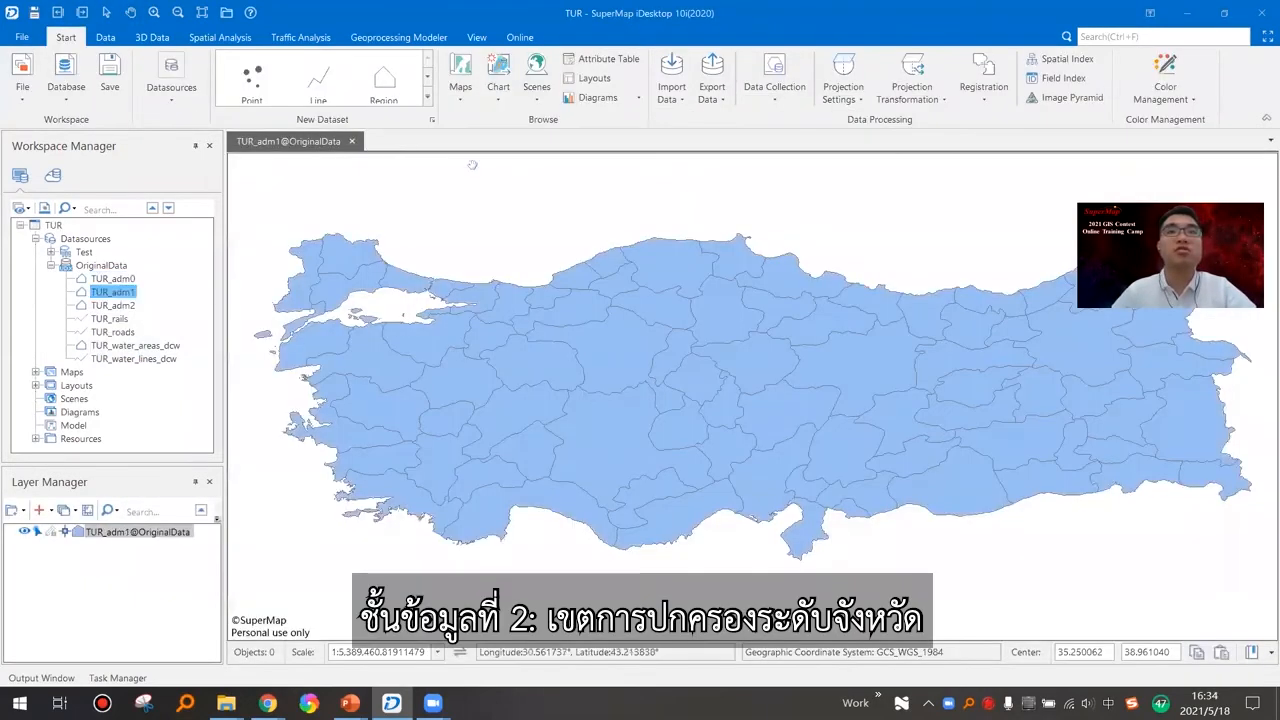
click(352, 141)
click(672, 406)
drag(122, 307, 534, 372)
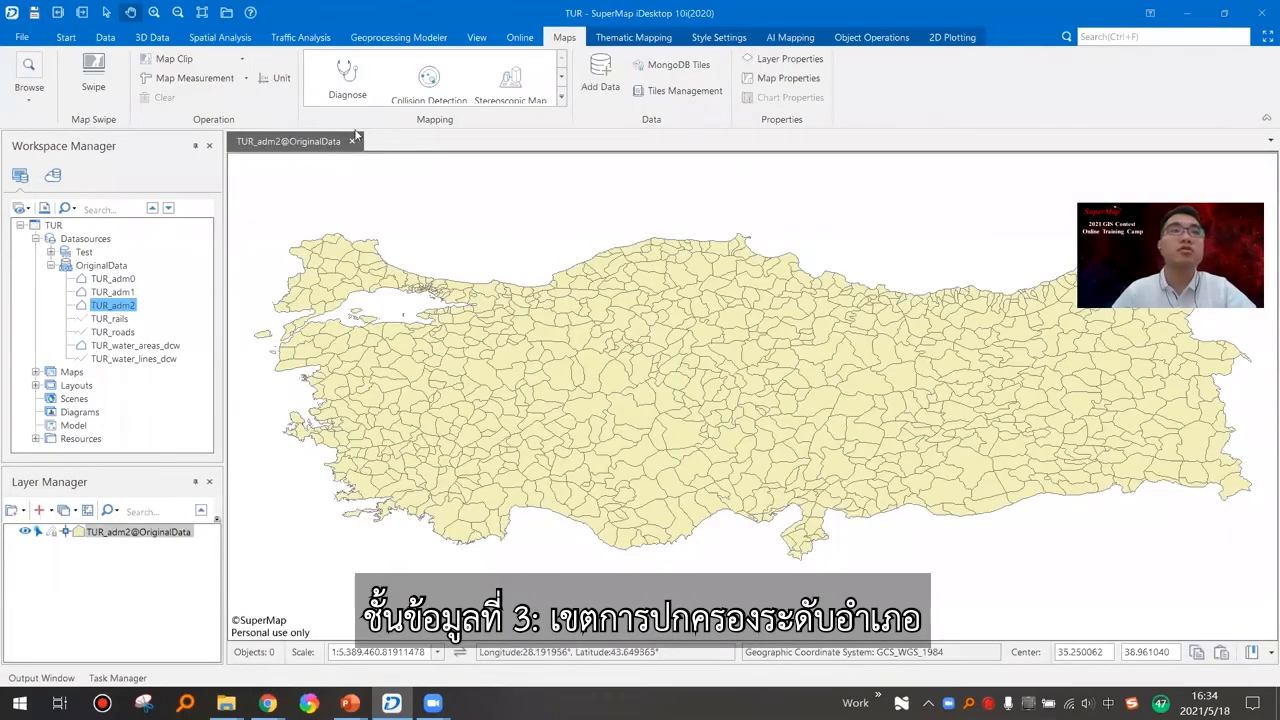
click(352, 141)
click(684, 405)
View the TUR_rails and TUR_roads line datasets together in one map and close it without saving.
click(112, 319)
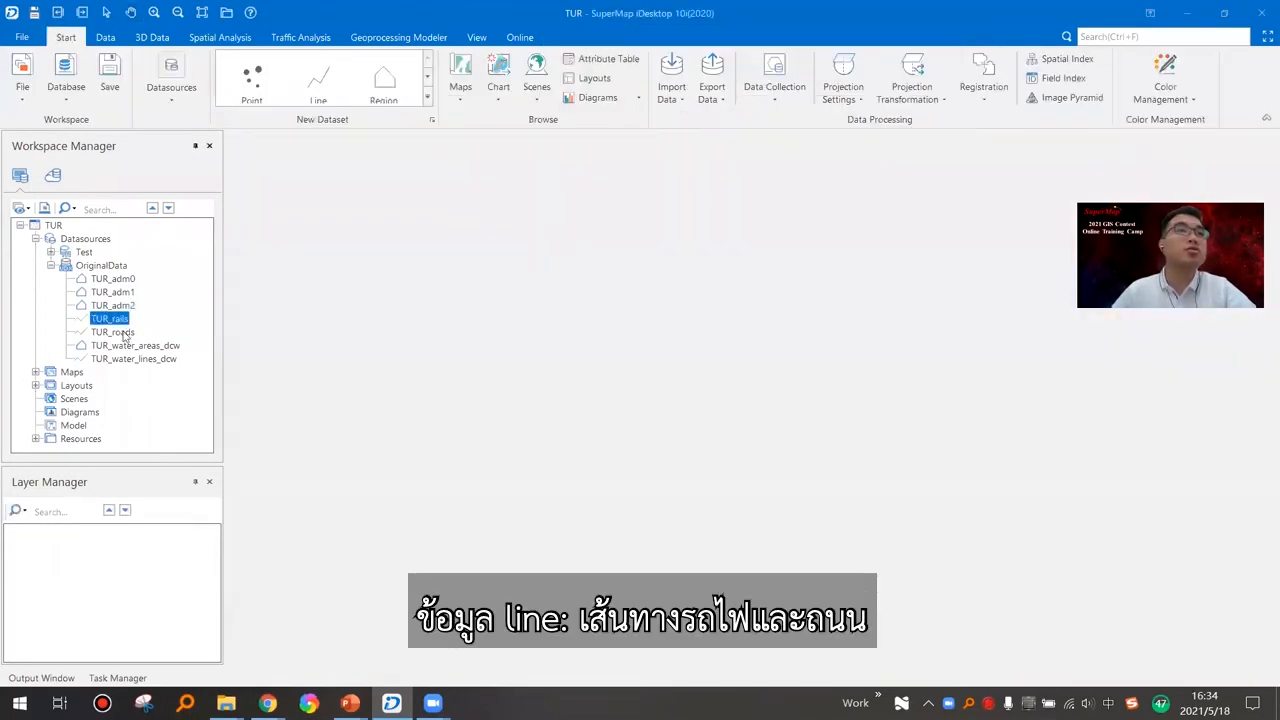
ctrl+click(124, 336)
drag(124, 336, 523, 397)
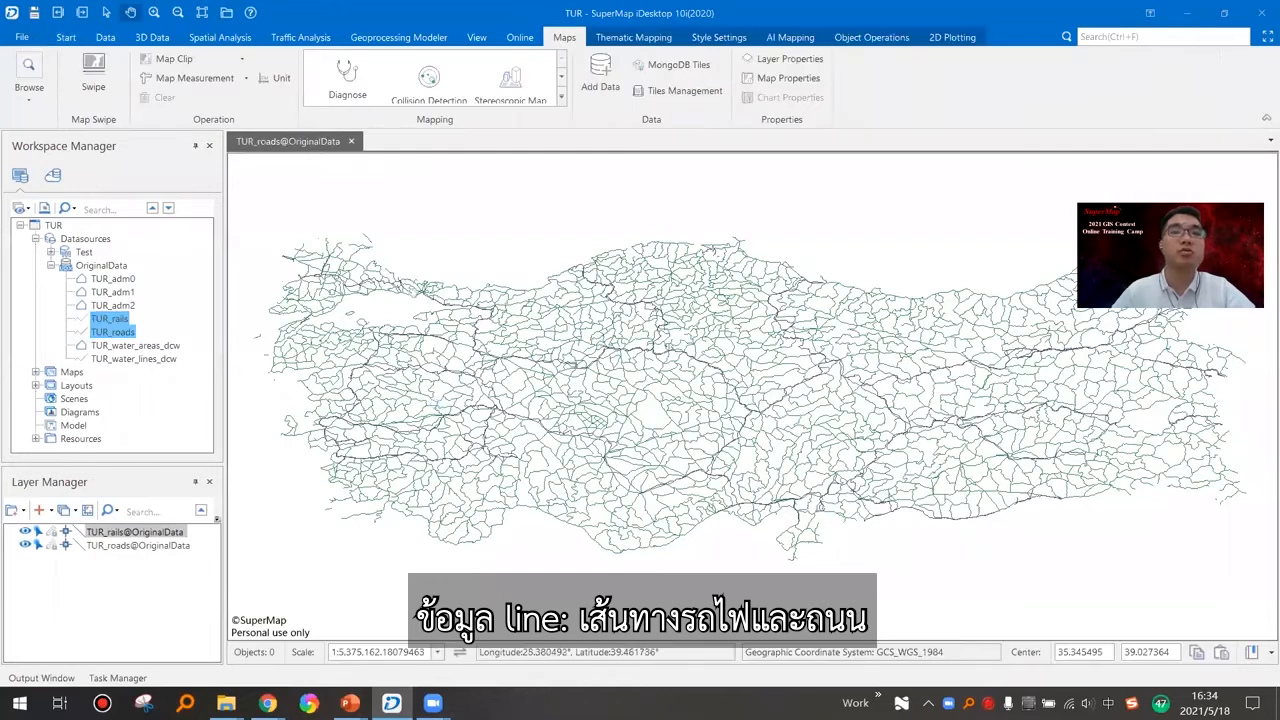
click(353, 142)
click(684, 403)
View the TUR_water_areas_dcw and TUR_water_lines_dcw datasets together in one map and close it without saving.
click(135, 345)
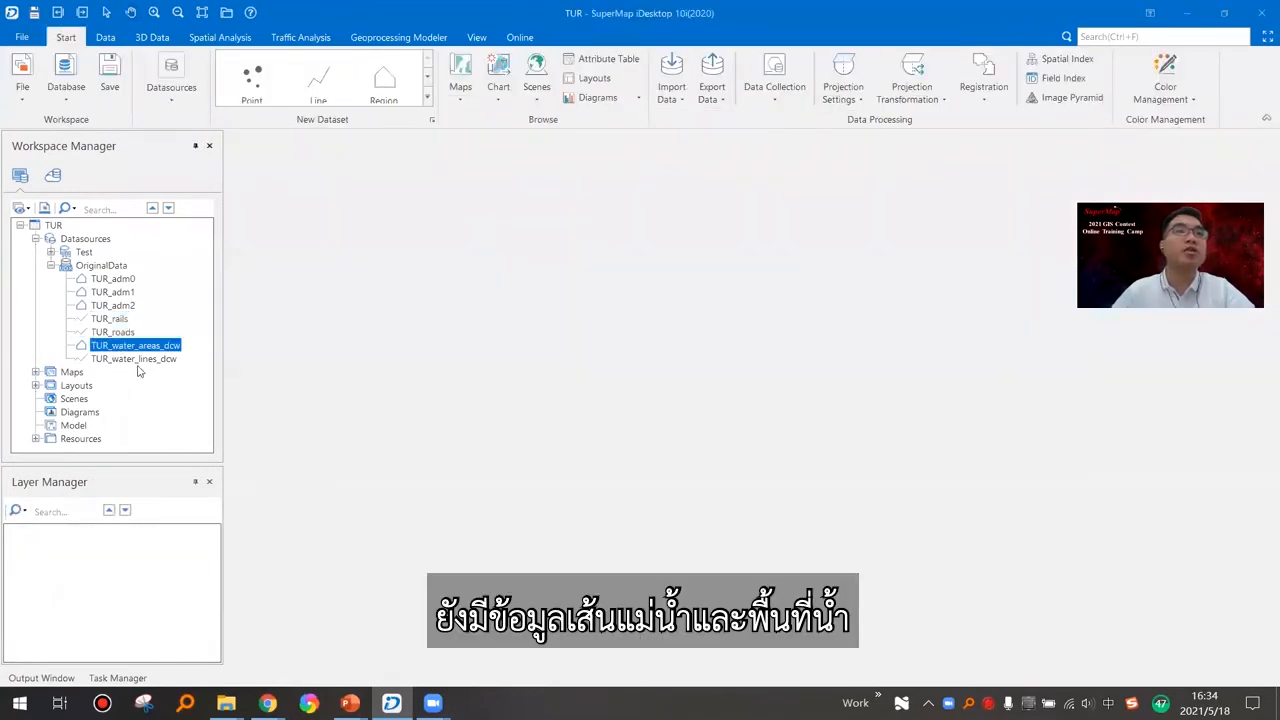
click(144, 361)
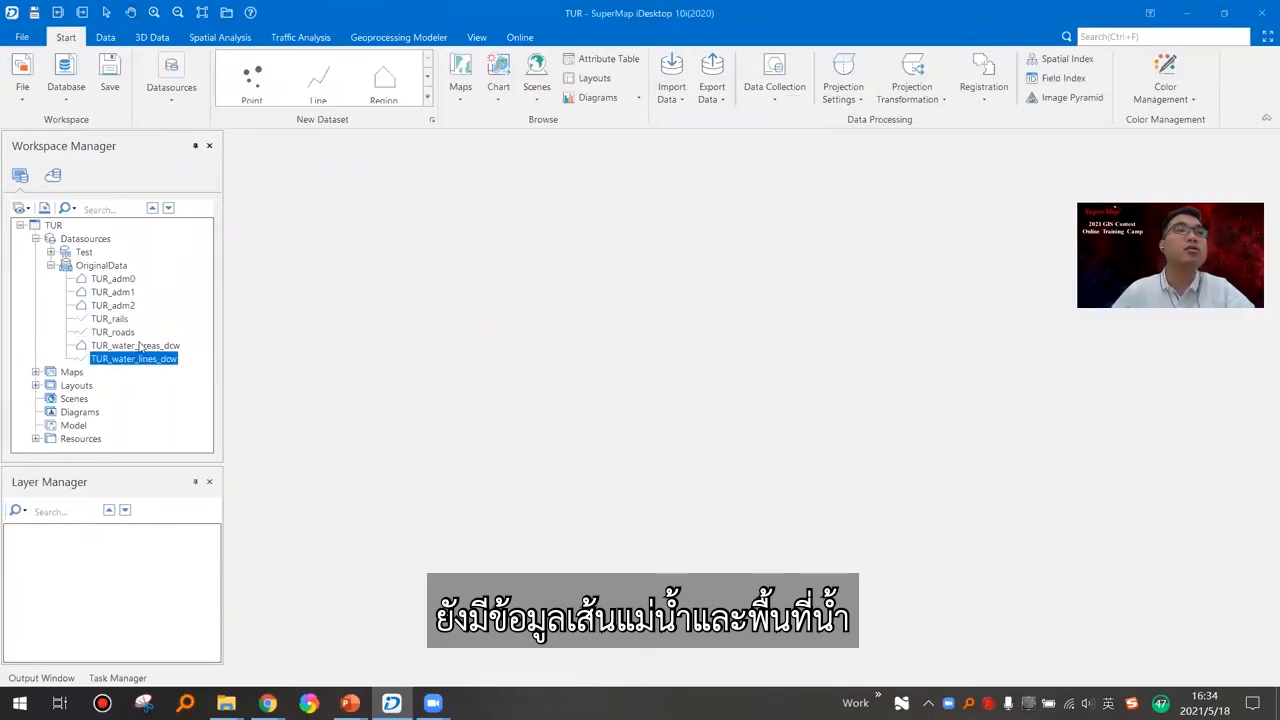
ctrl+click(140, 346)
drag(141, 348, 503, 397)
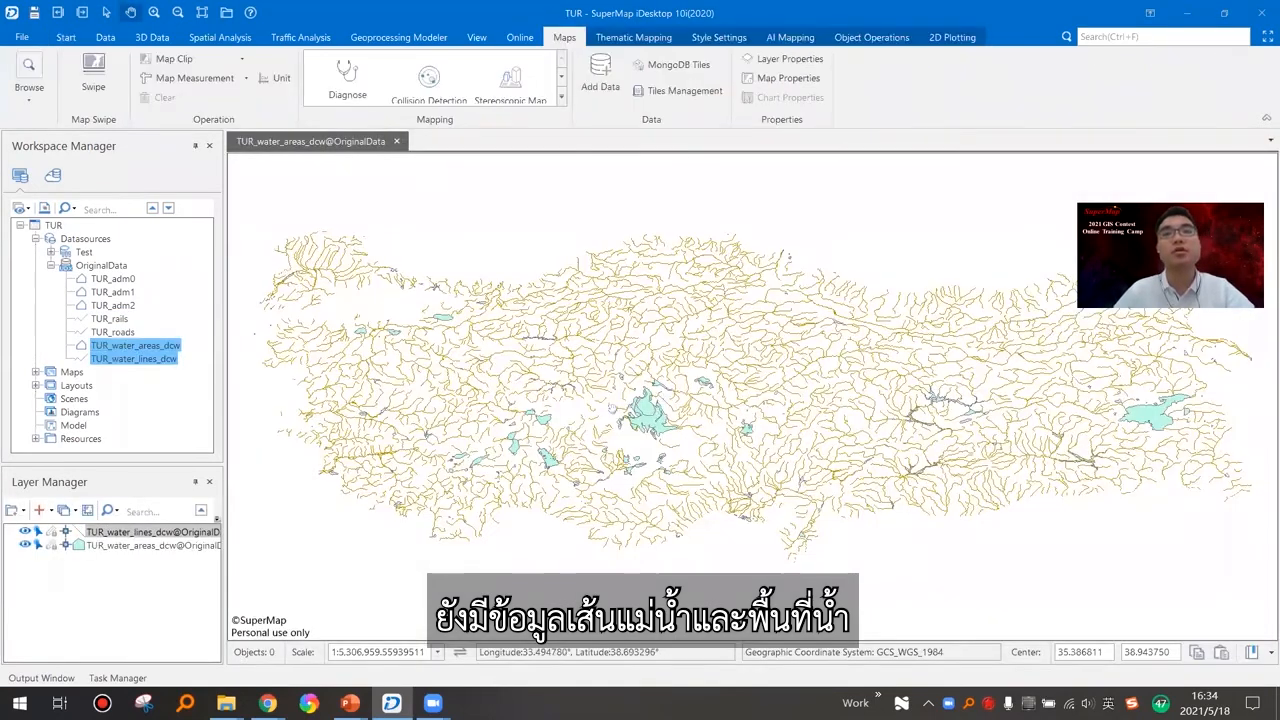
click(396, 141)
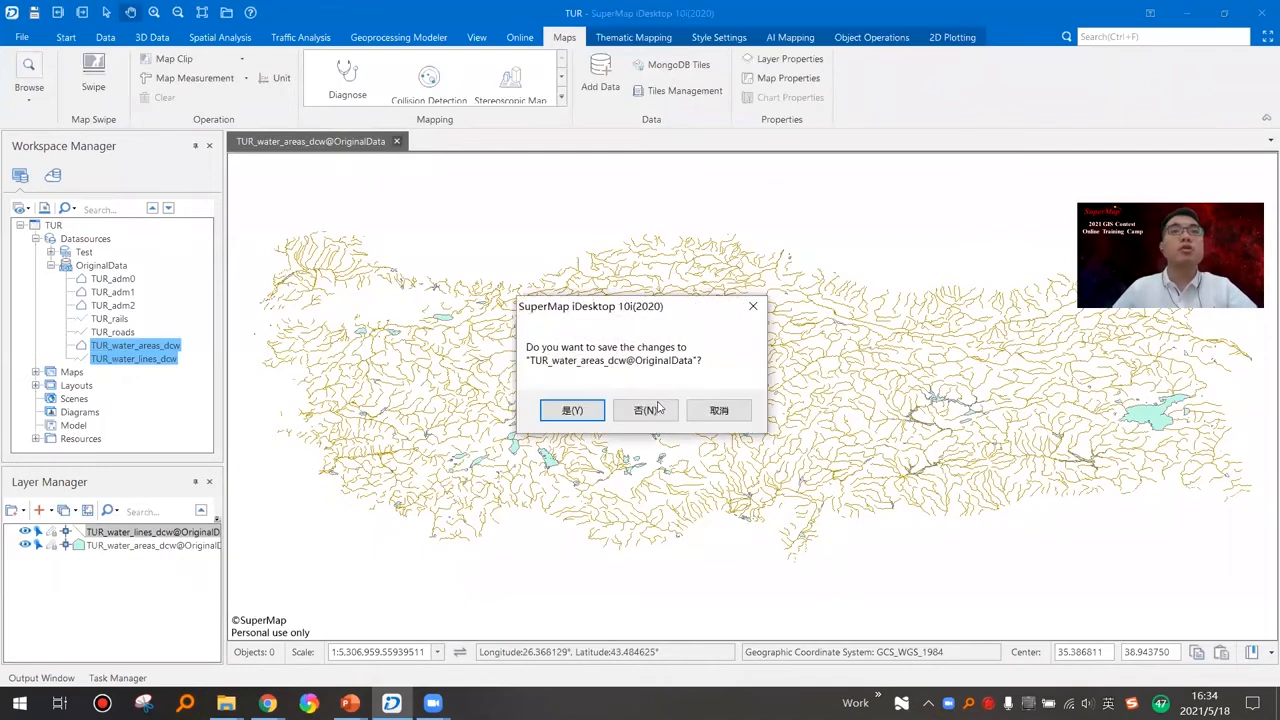
click(650, 410)
Examine the TUR_water_areas_dcw polygons alone in a map, both close up and at full extent, and close it without saving.
drag(137, 347, 547, 396)
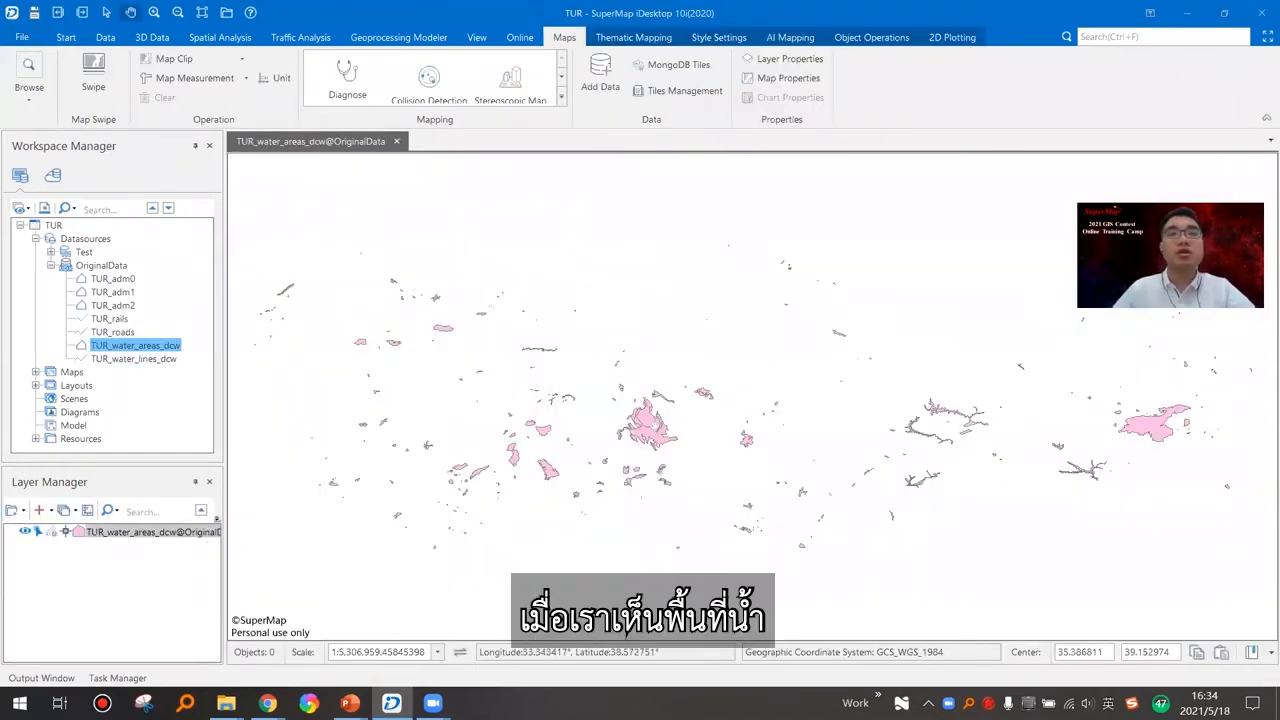
scroll(601, 444, up, 2)
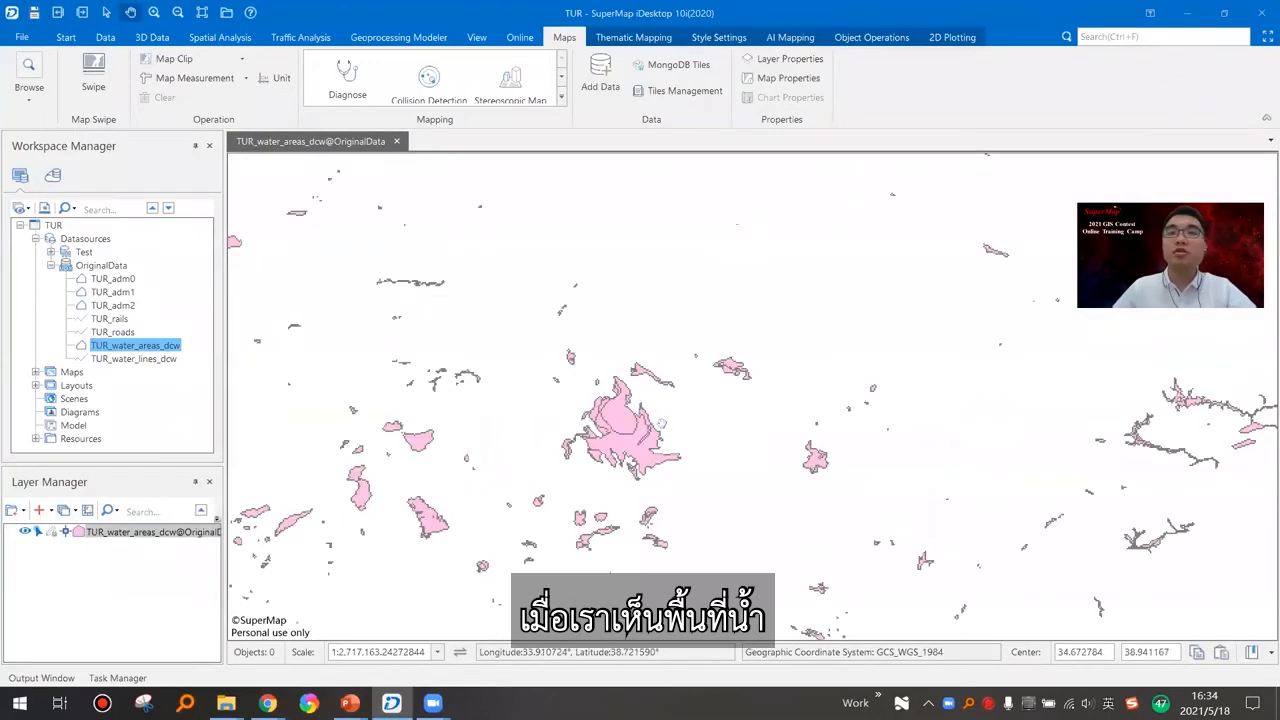
right_click(194, 534)
click(255, 343)
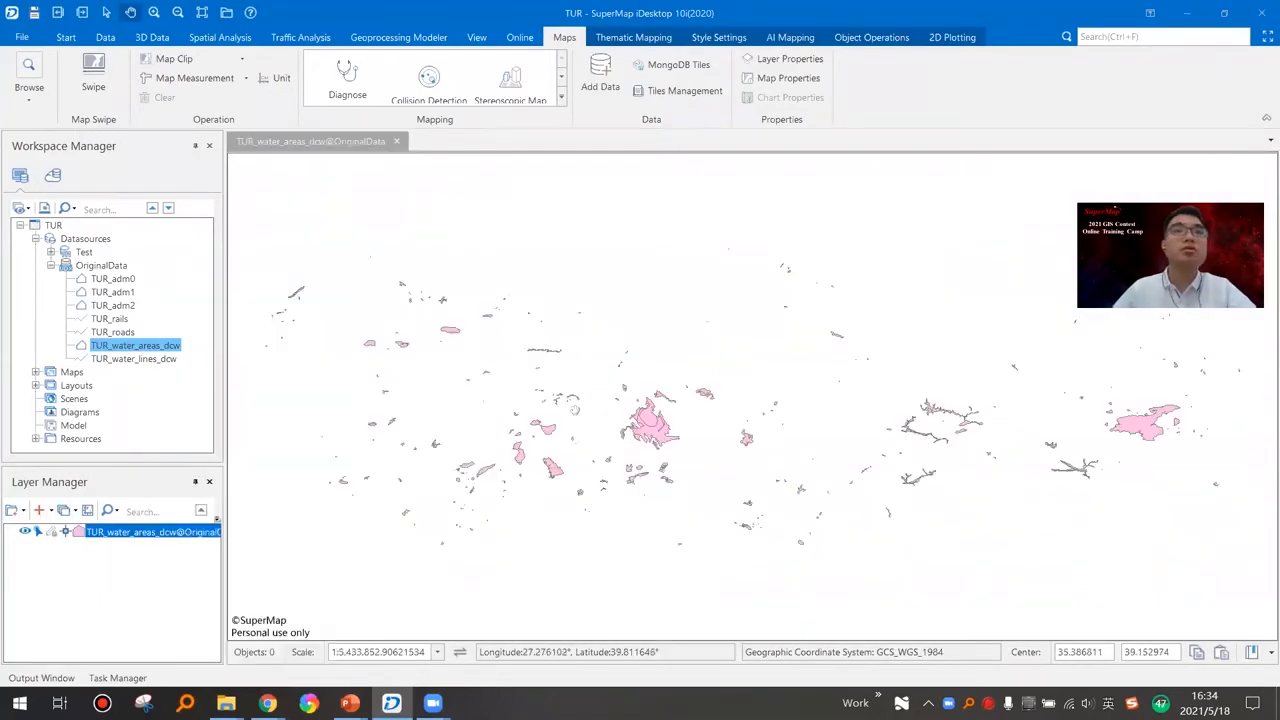
scroll(654, 428, up, 5)
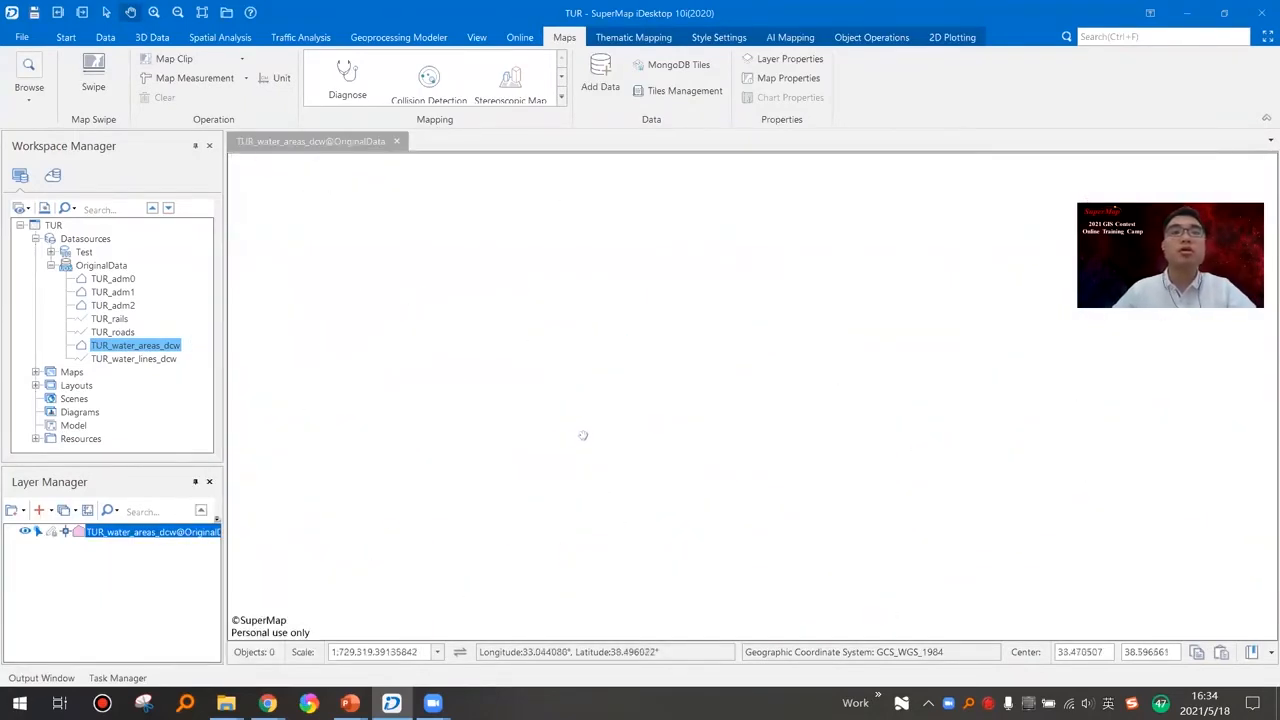
right_click(172, 535)
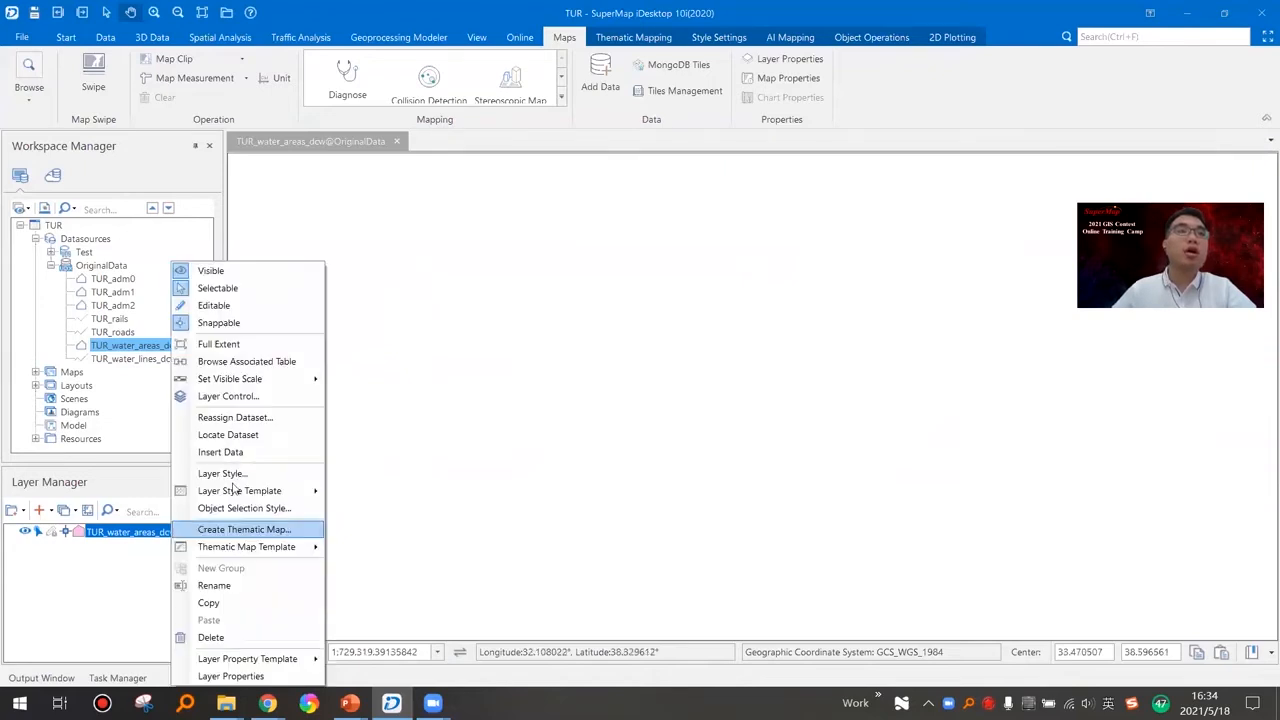
click(255, 345)
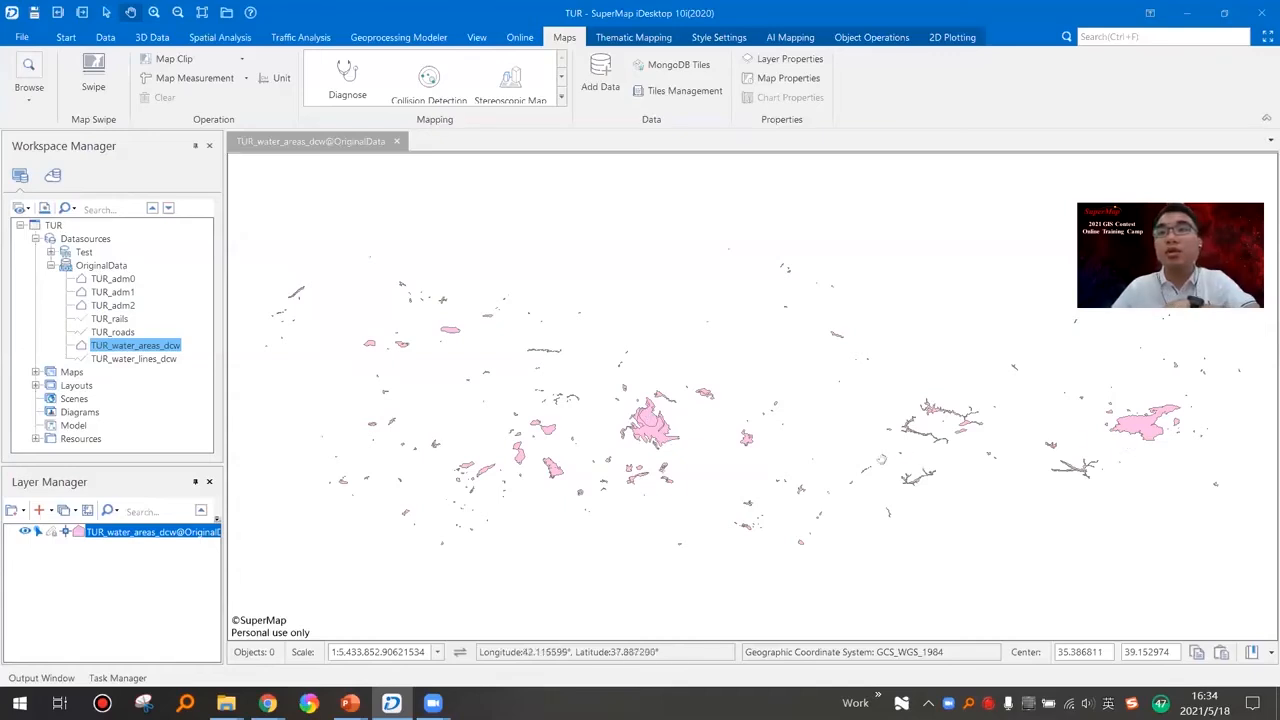
drag(652, 426, 670, 444)
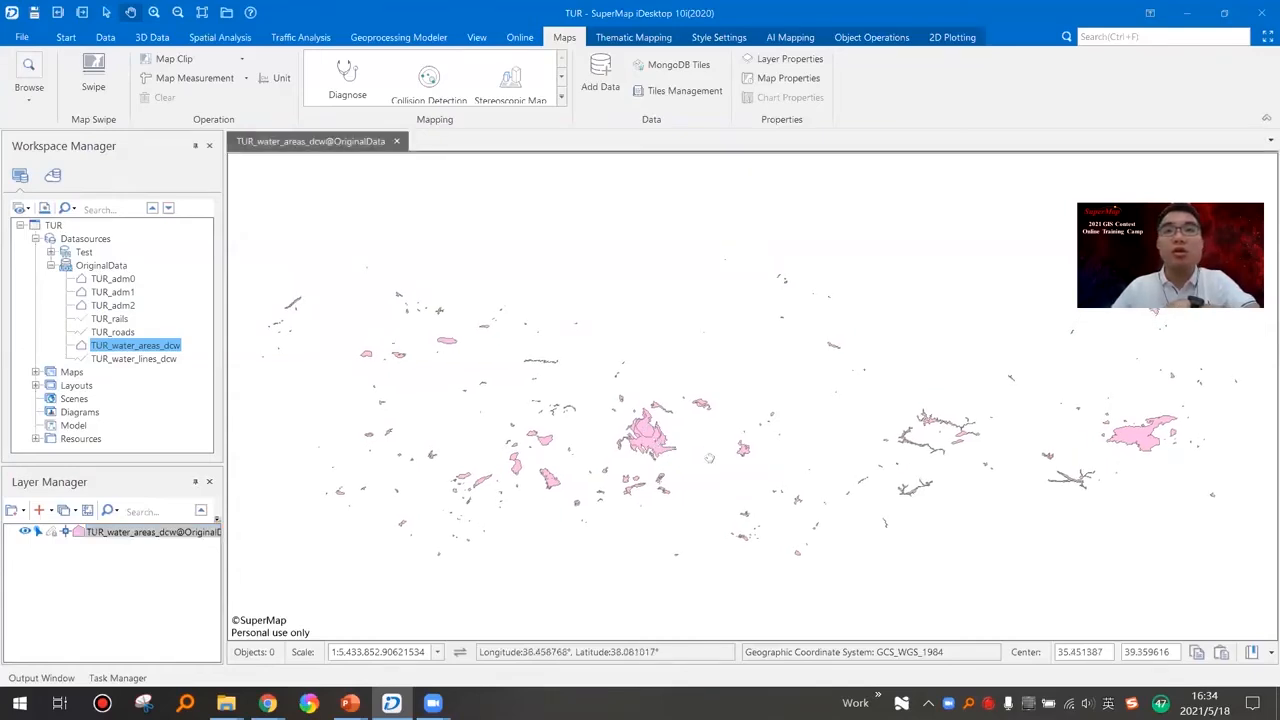
scroll(648, 451, up, 1)
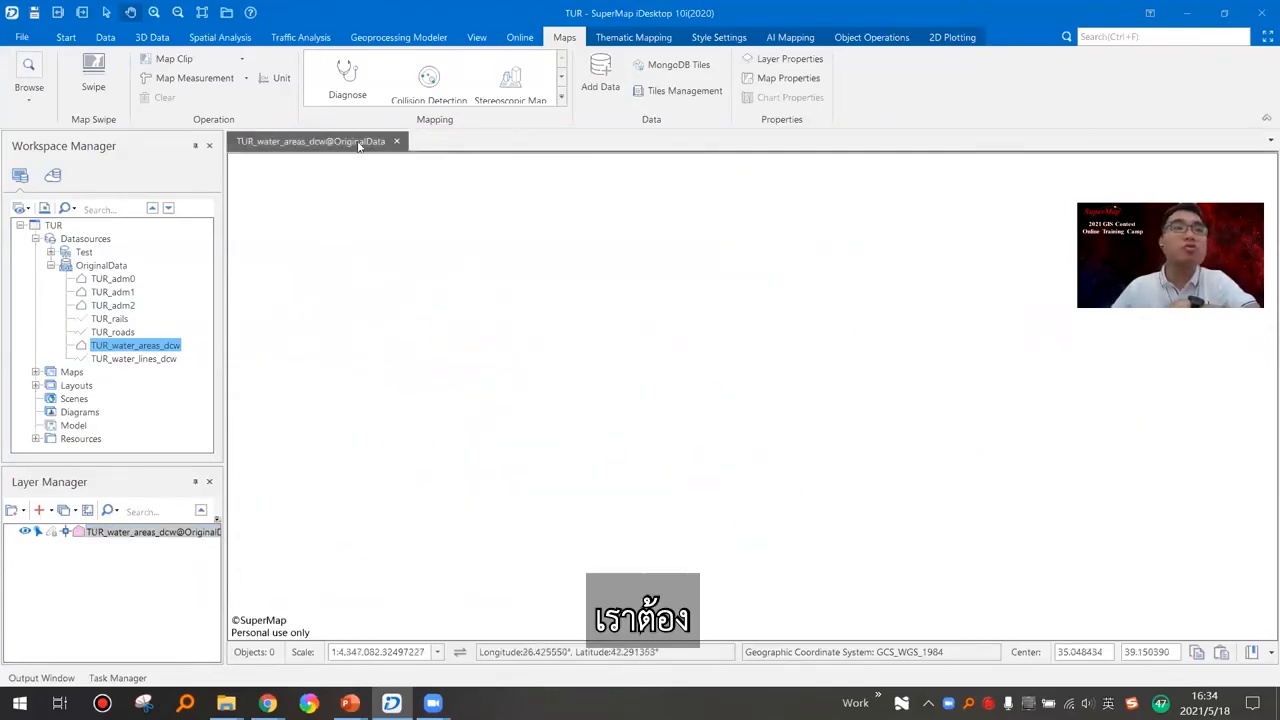
click(396, 141)
click(648, 410)
Reopen TUR_water_areas_dcw in a new map, make its layer editable, and close the map without saving.
right_click(140, 347)
click(180, 318)
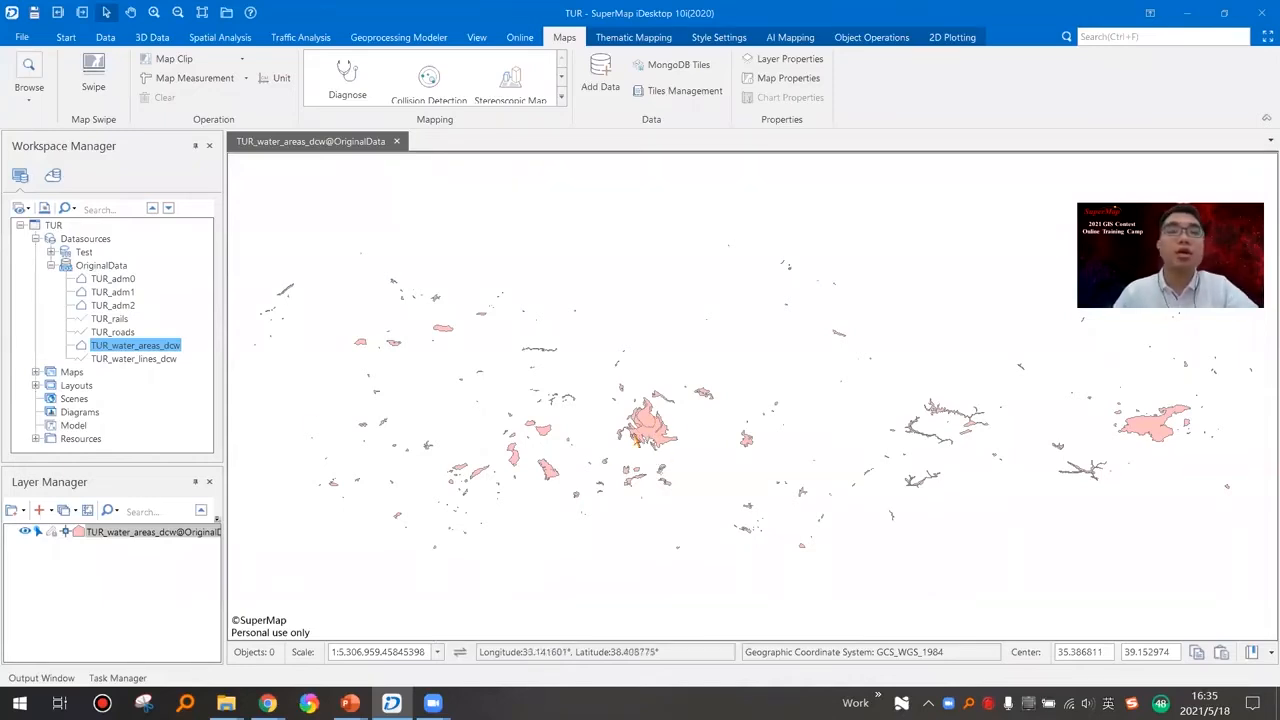
click(52, 532)
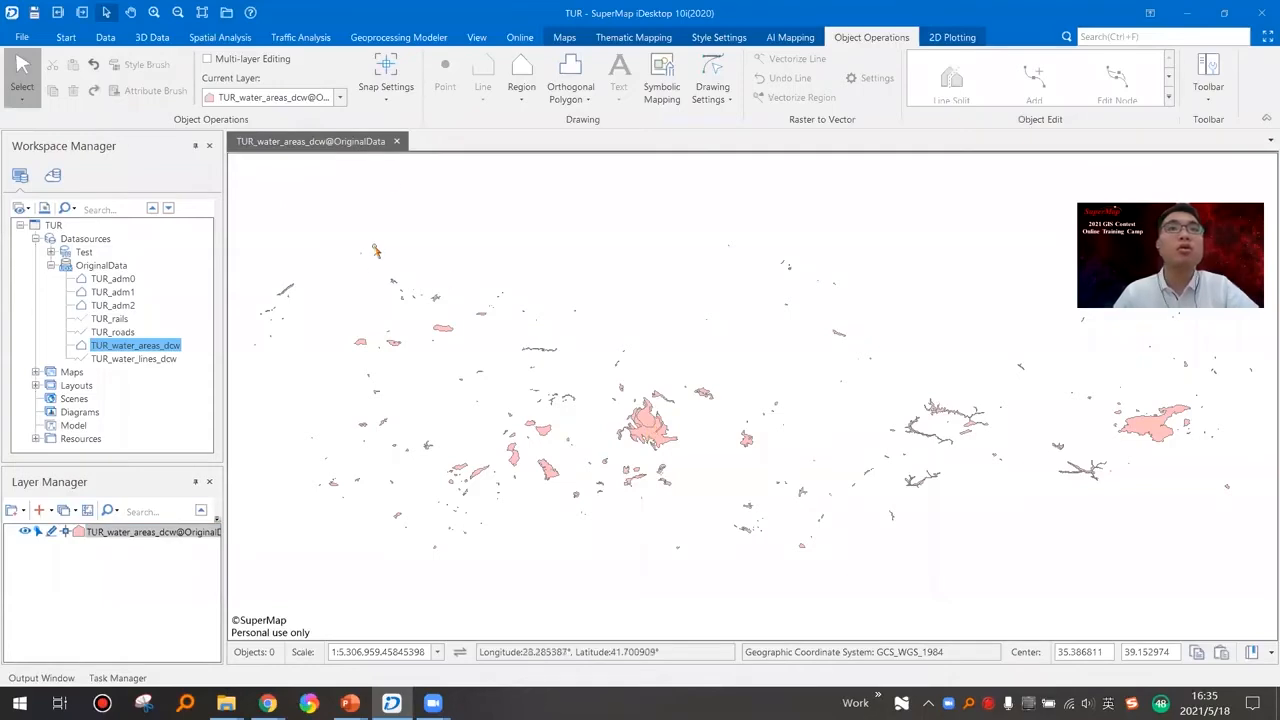
click(112, 279)
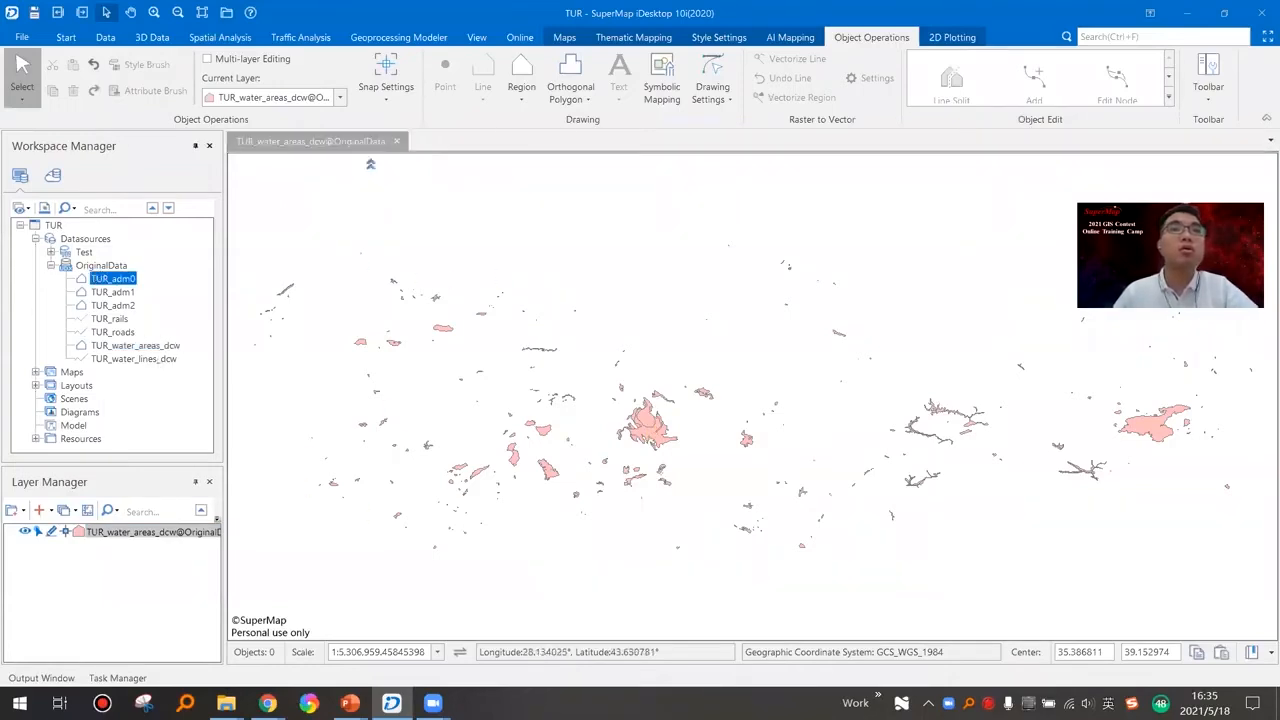
click(397, 141)
click(648, 411)
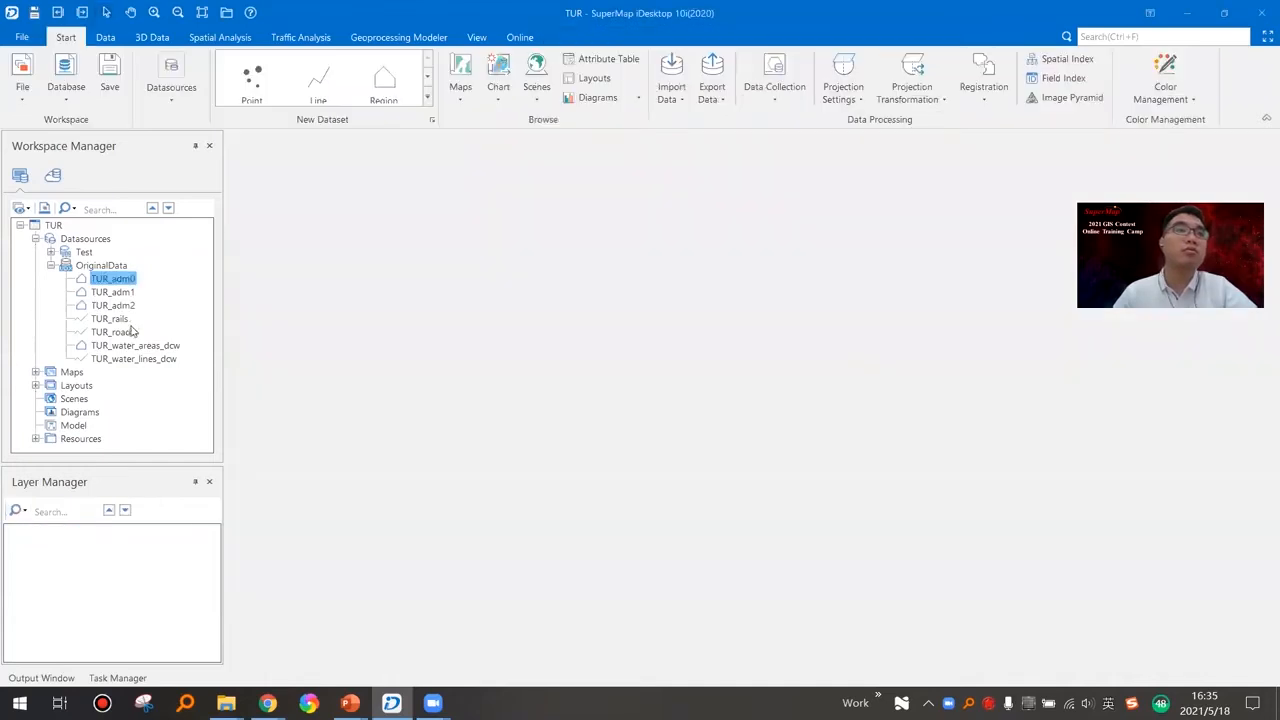
click(112, 332)
click(115, 305)
click(88, 266)
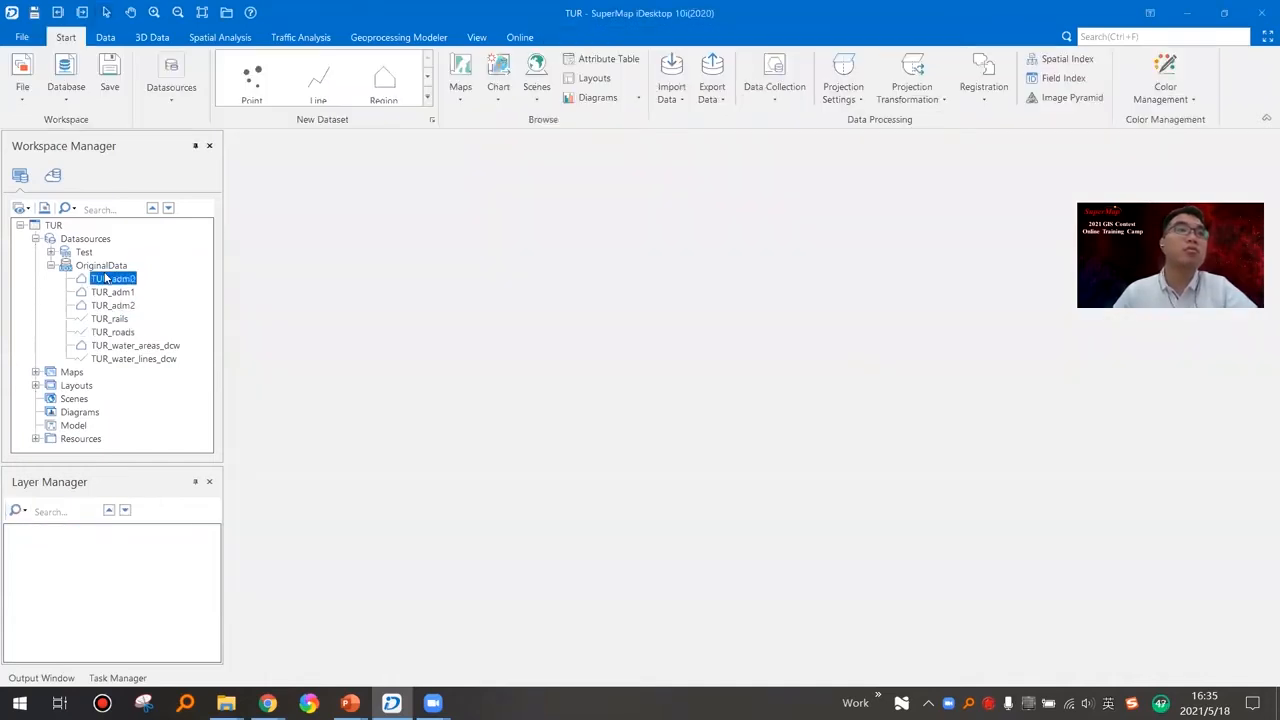
View the district-level TUR_adm2 dataset again in a new map and close it without saving.
click(113, 305)
right_click(113, 305)
click(150, 318)
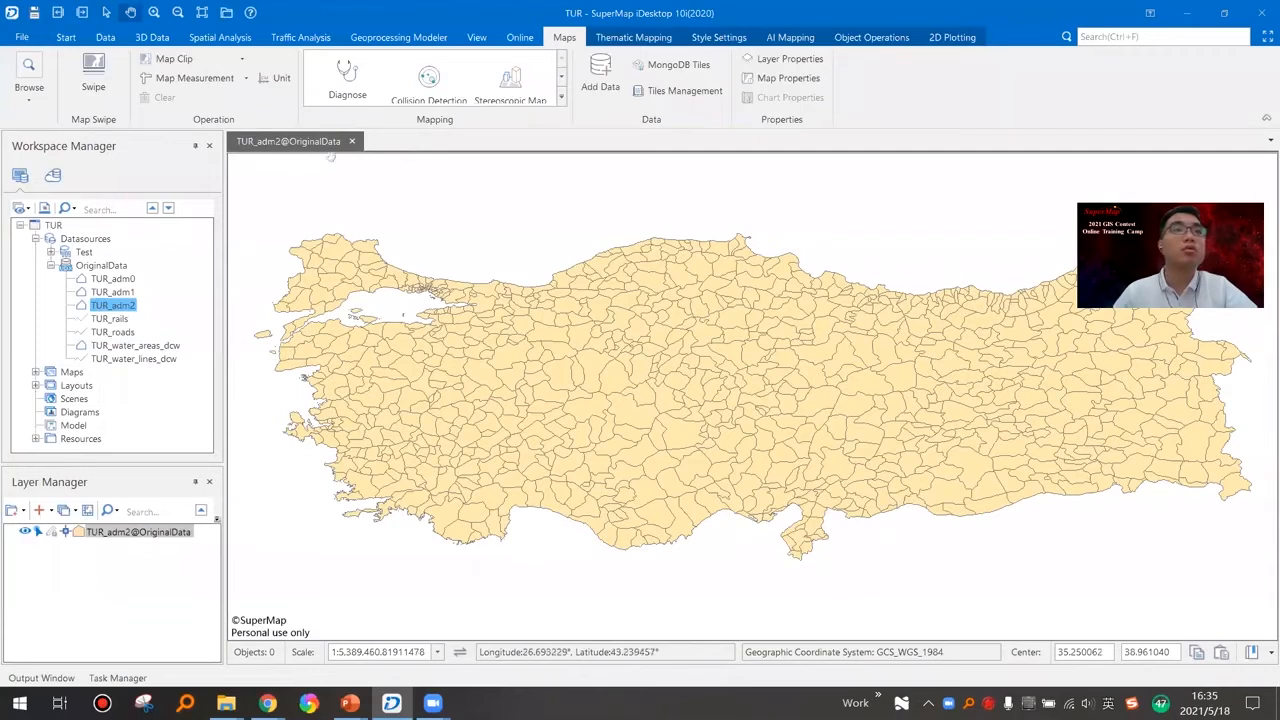
click(352, 141)
click(682, 404)
View the province-level TUR_adm1 dataset in a new map and close it without saving.
click(118, 292)
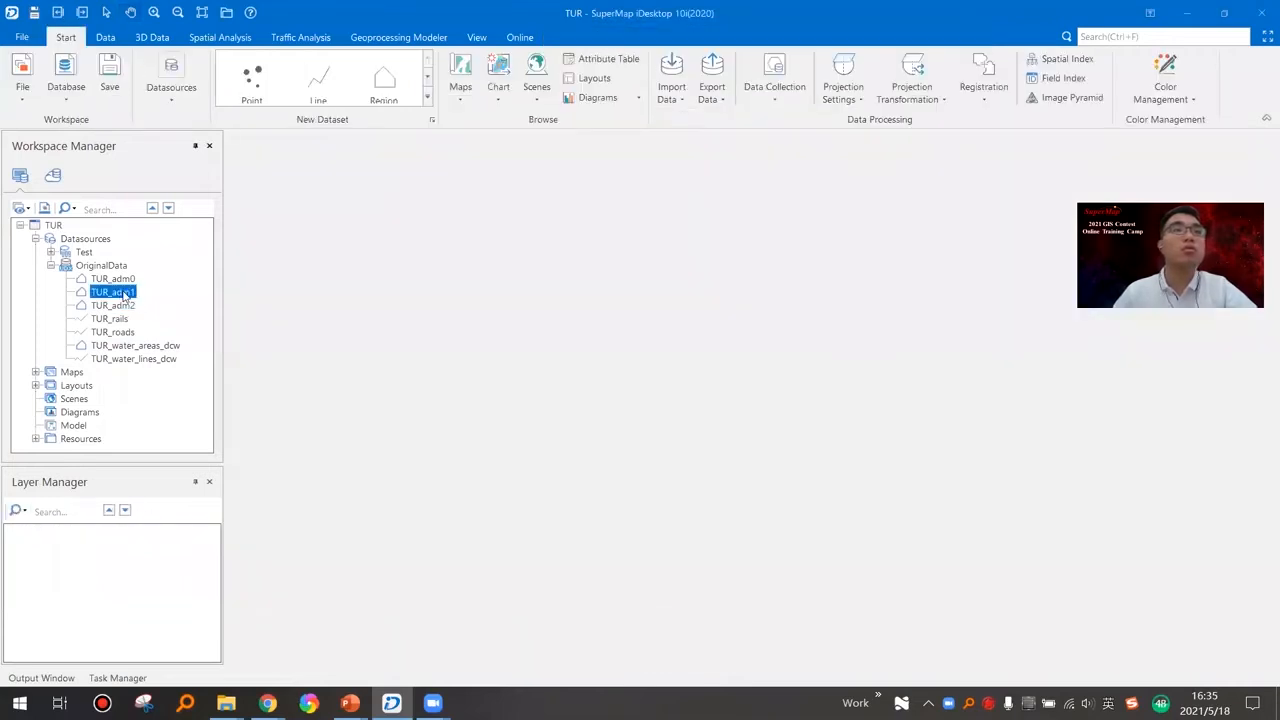
drag(585, 383, 583, 376)
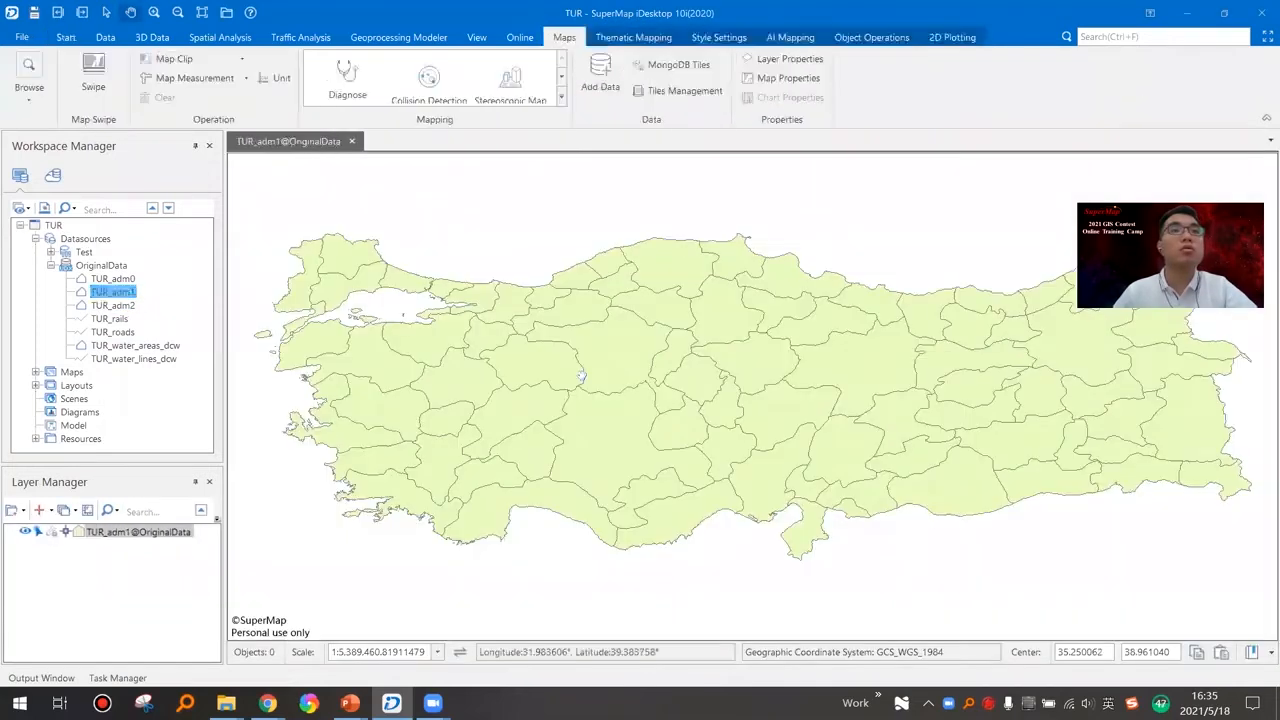
click(682, 404)
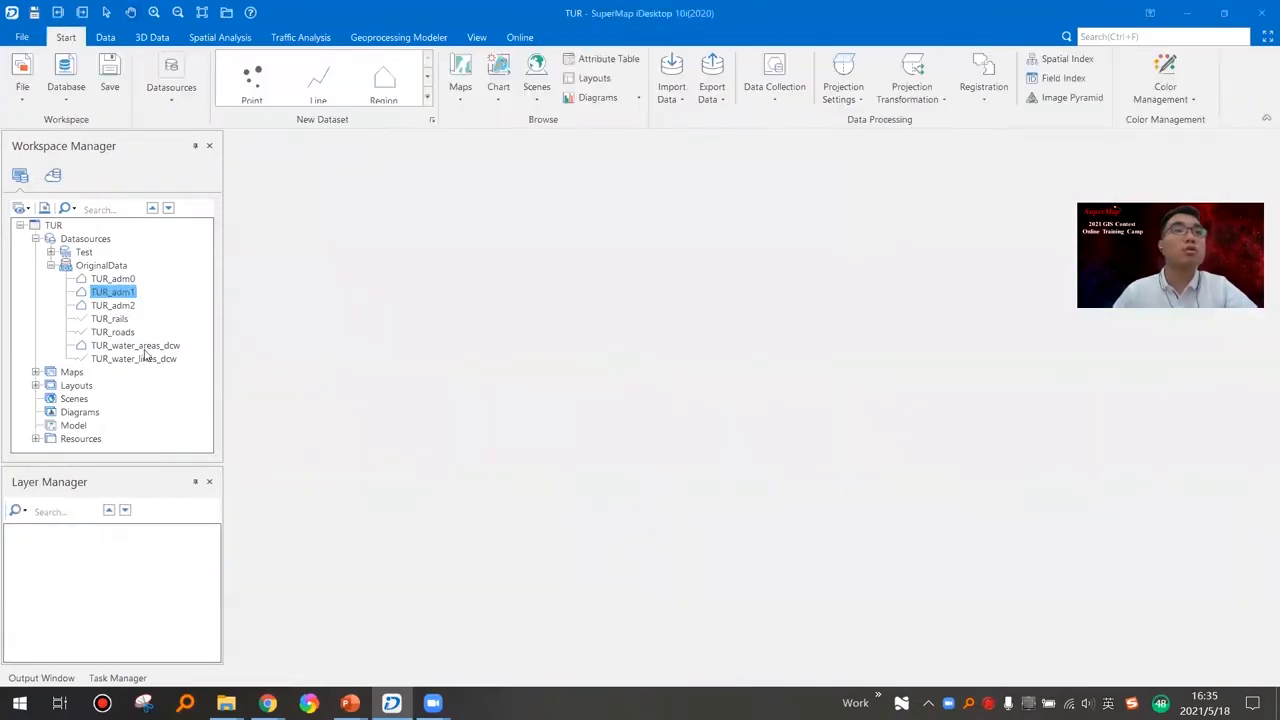
View TUR_water_areas_dcw in a new map, examine the central lake polygons up close, and close the map without saving.
drag(135, 345, 474, 380)
scroll(657, 420, up, 4)
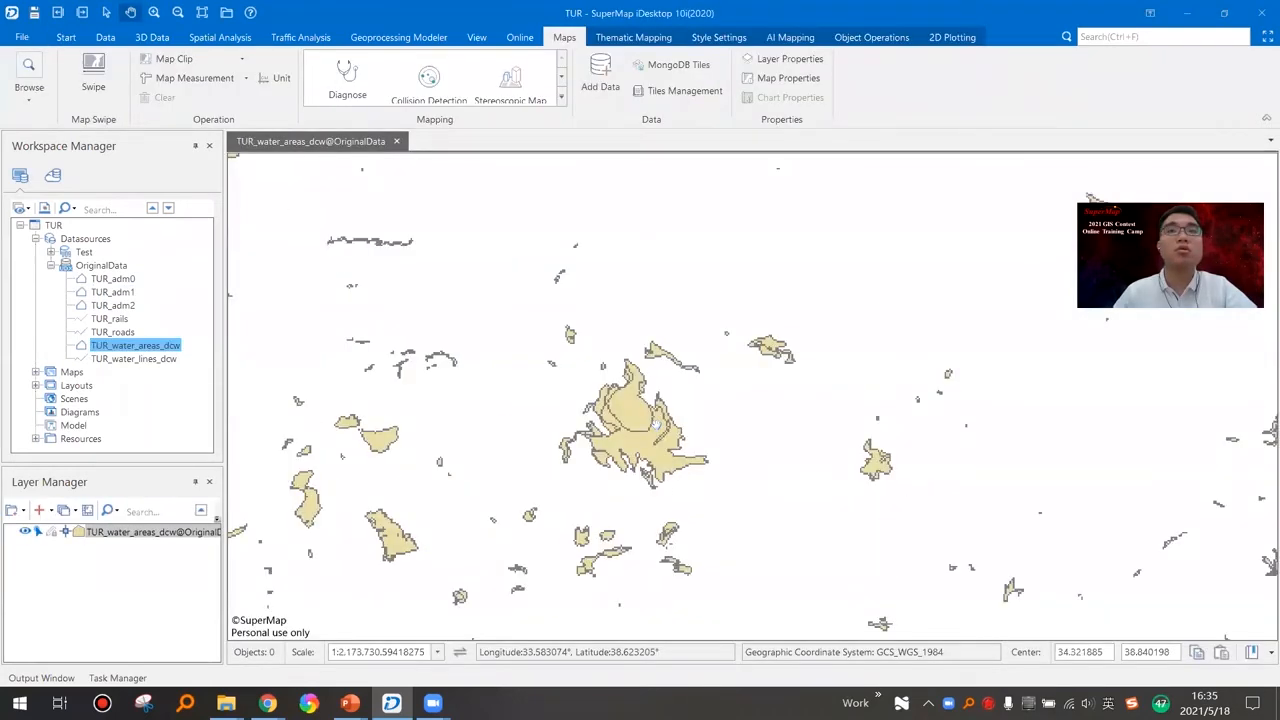
click(396, 141)
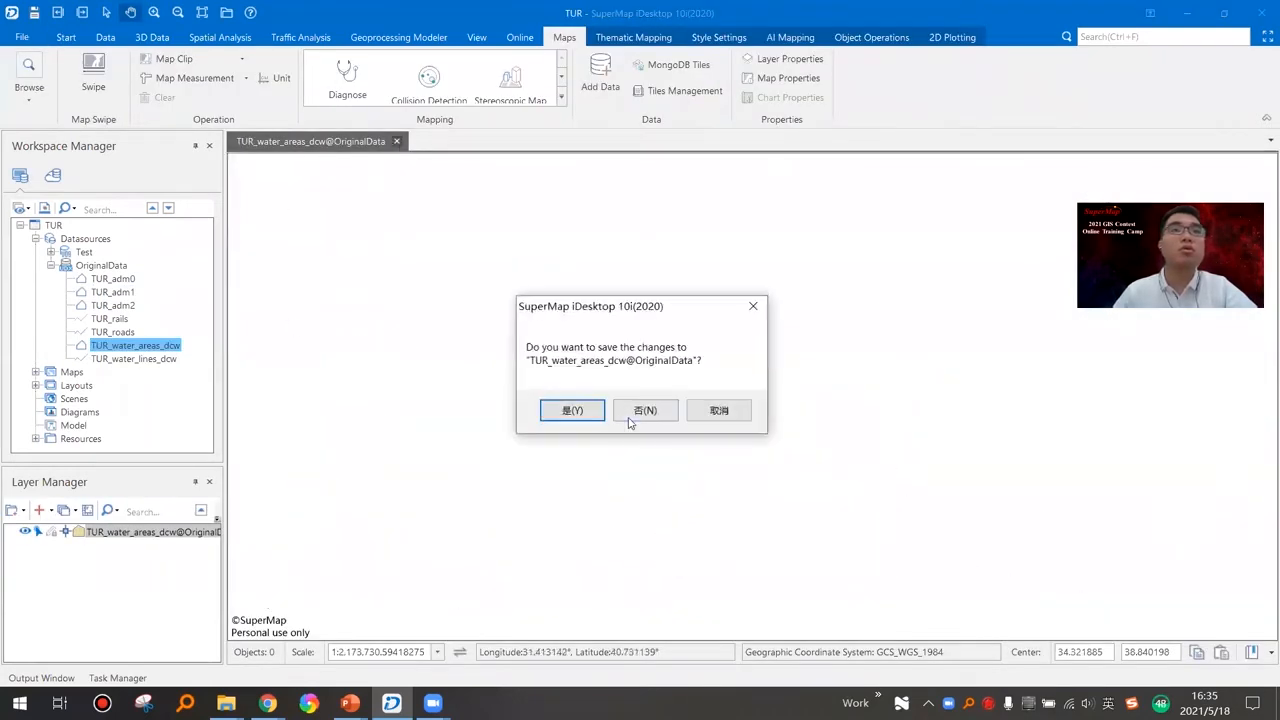
click(648, 410)
Close the OriginalData datasource in the TUR workspace and exit SuperMap iDesktop.
click(51, 266)
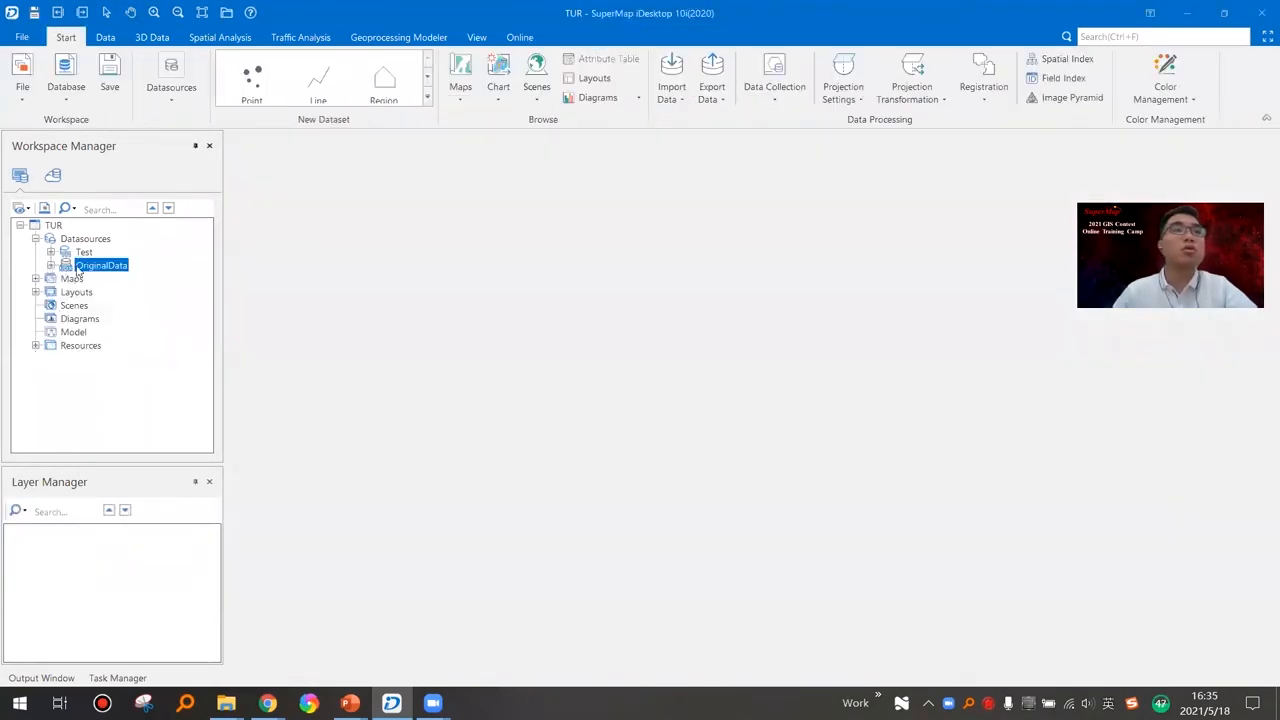
key(Delete)
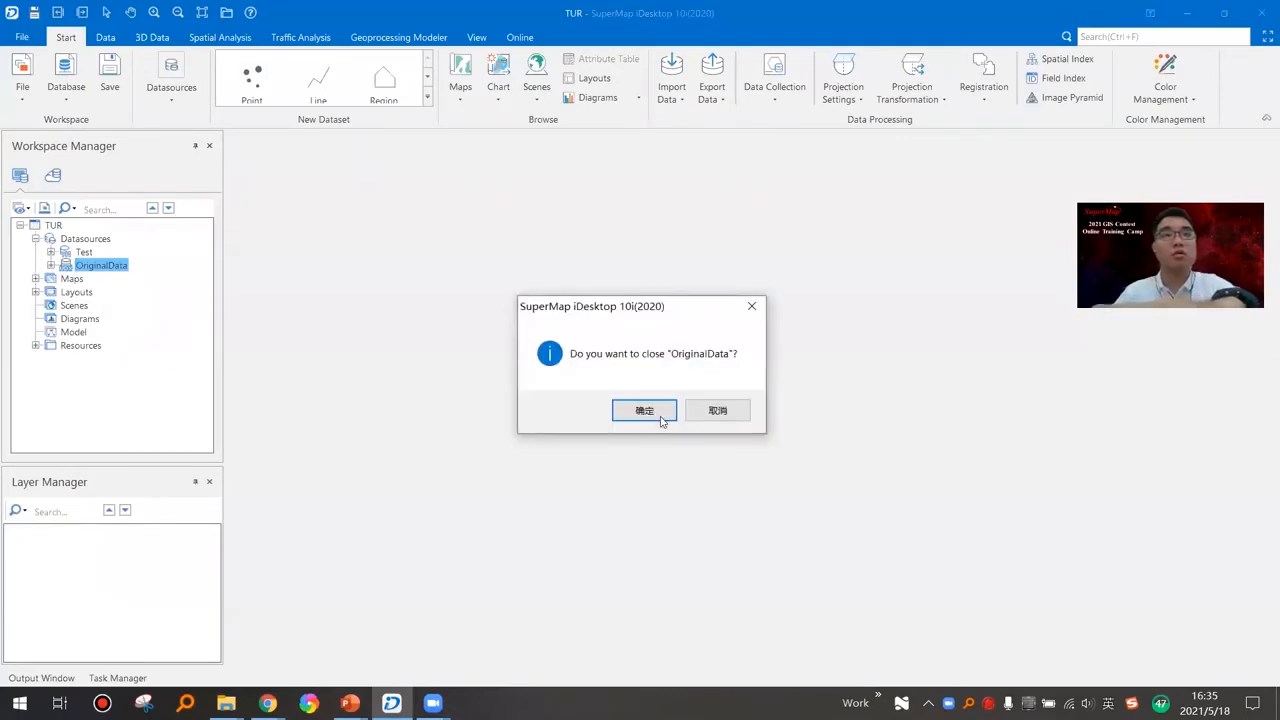
click(661, 422)
right_click(80, 244)
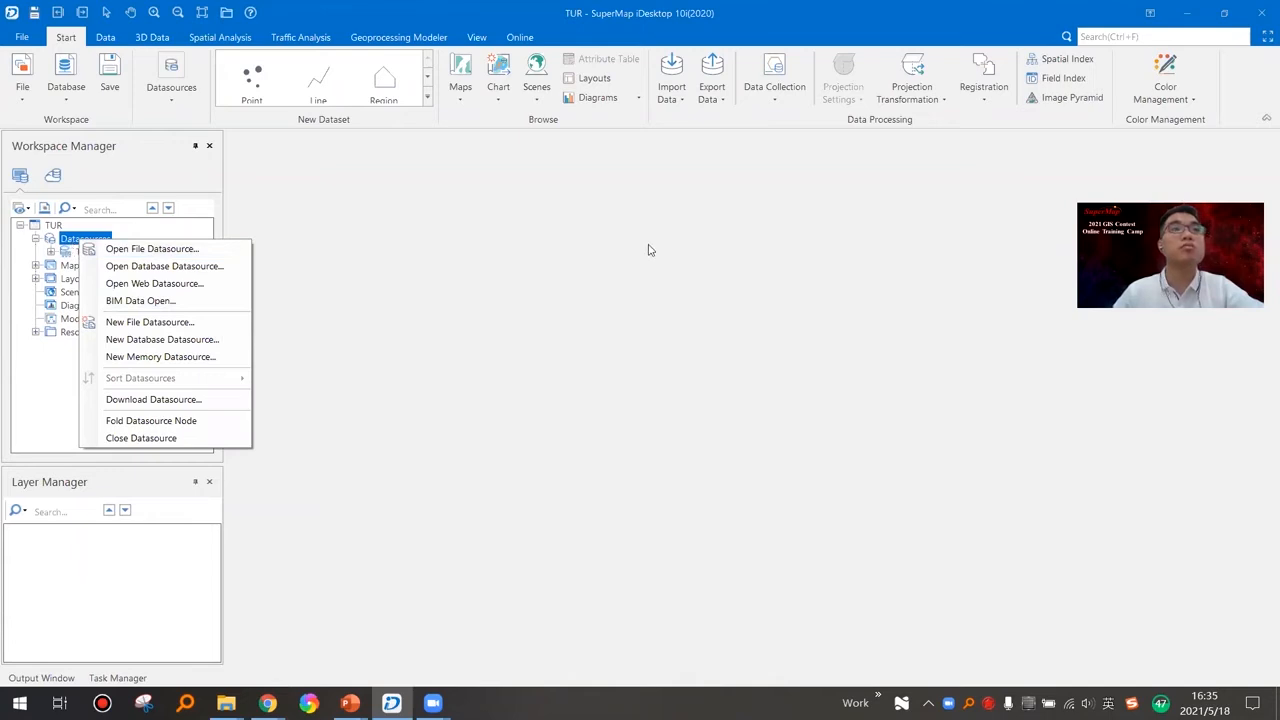
click(673, 287)
click(1261, 14)
click(658, 401)
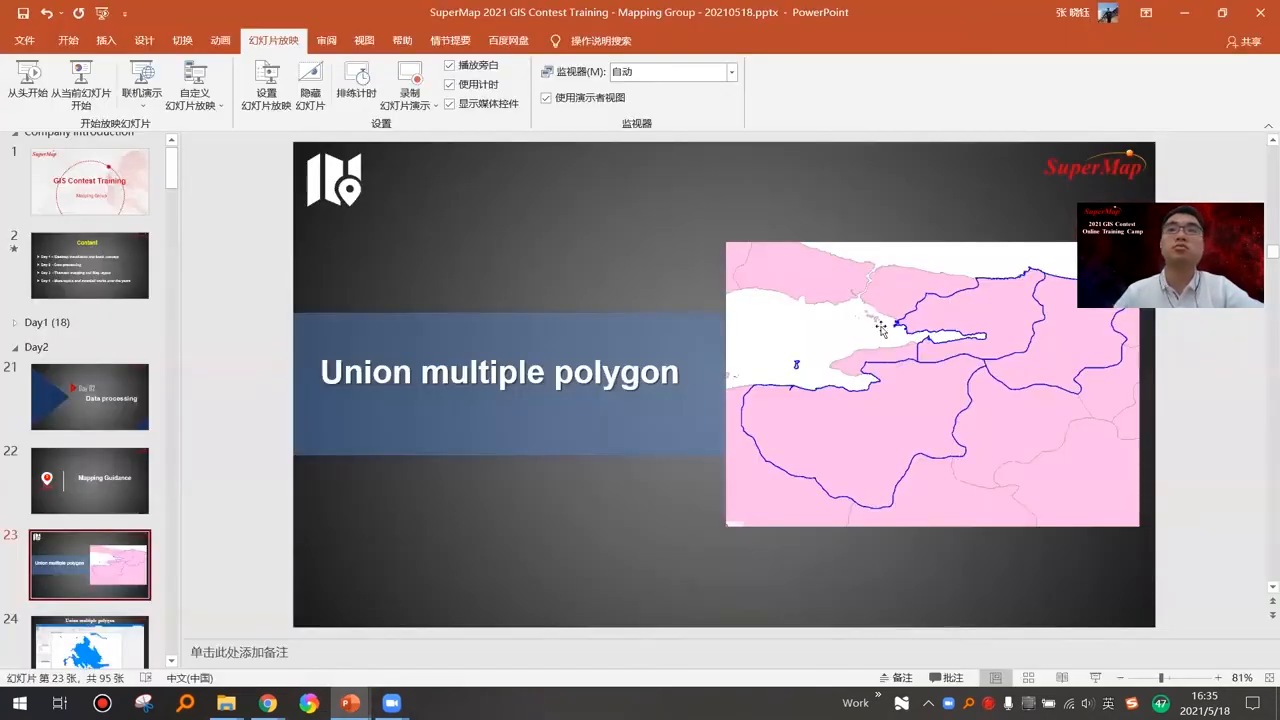
Minimize the presentation and browser windows and restart SuperMap iDesktop from the desktop.
click(1183, 14)
click(1183, 14)
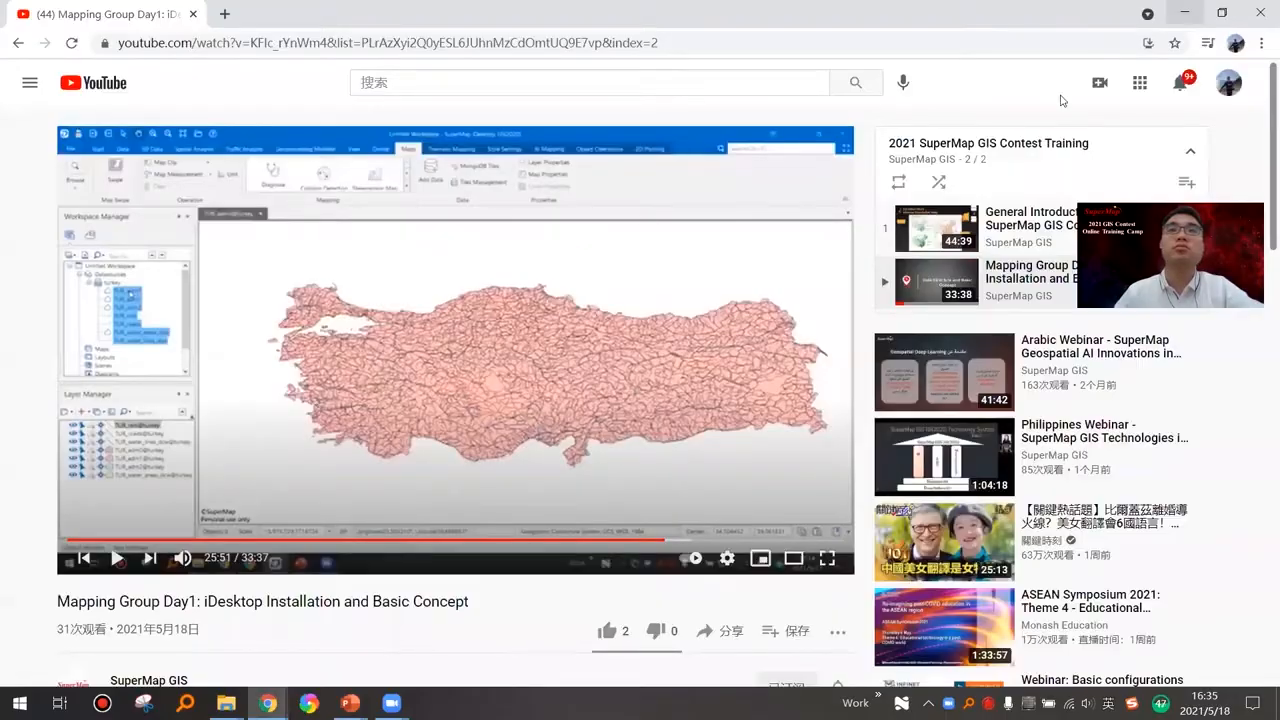
click(1183, 12)
double_click(88, 540)
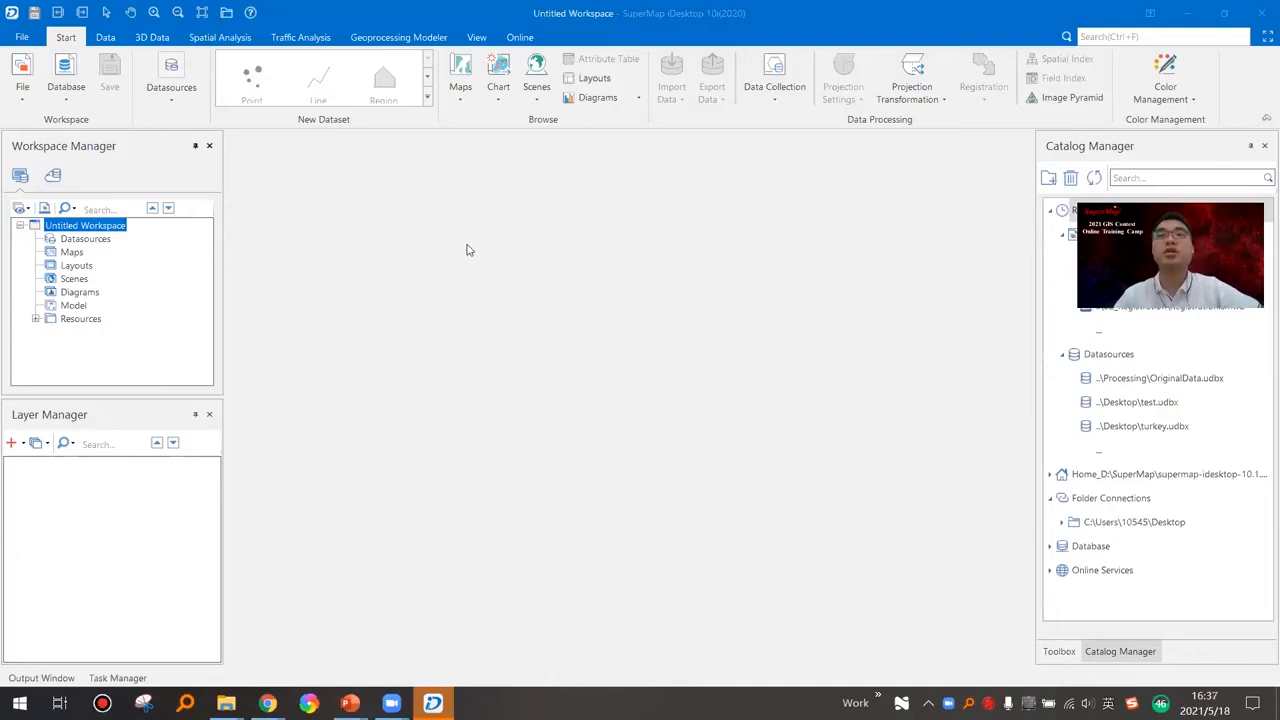
Create a new UDBX file datasource named data on the Desktop.
click(88, 242)
right_click(88, 242)
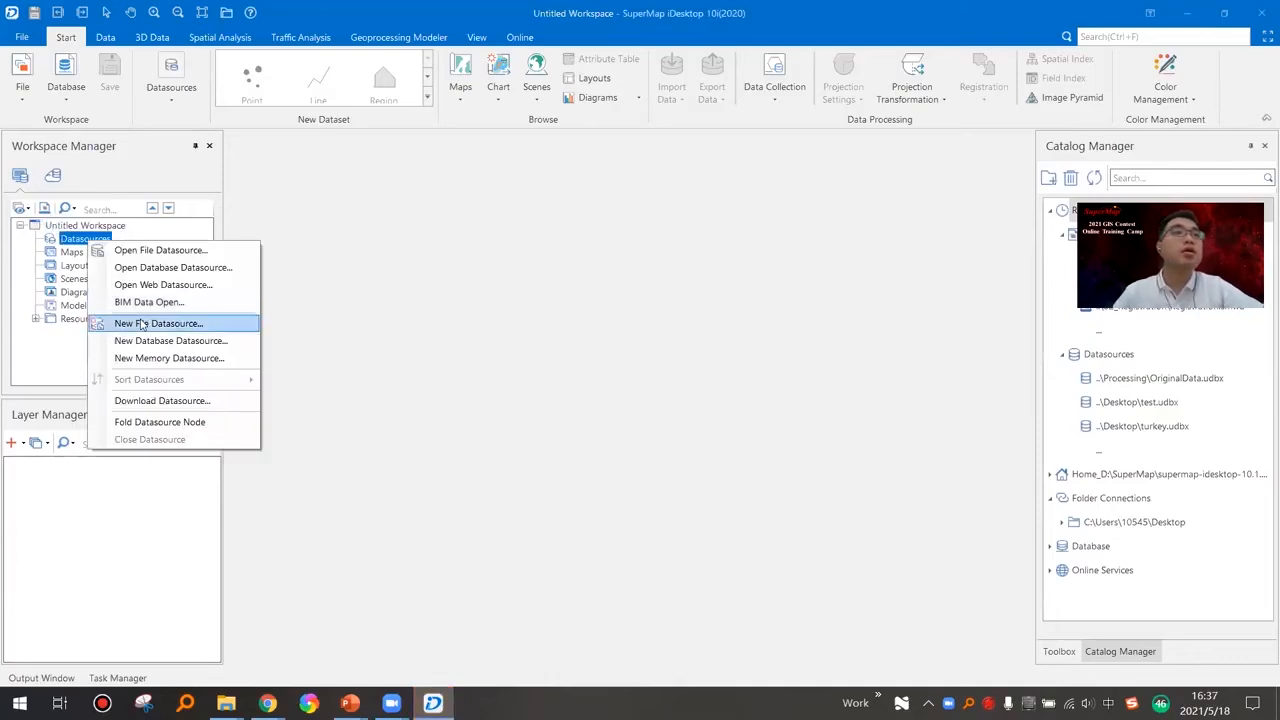
click(381, 355)
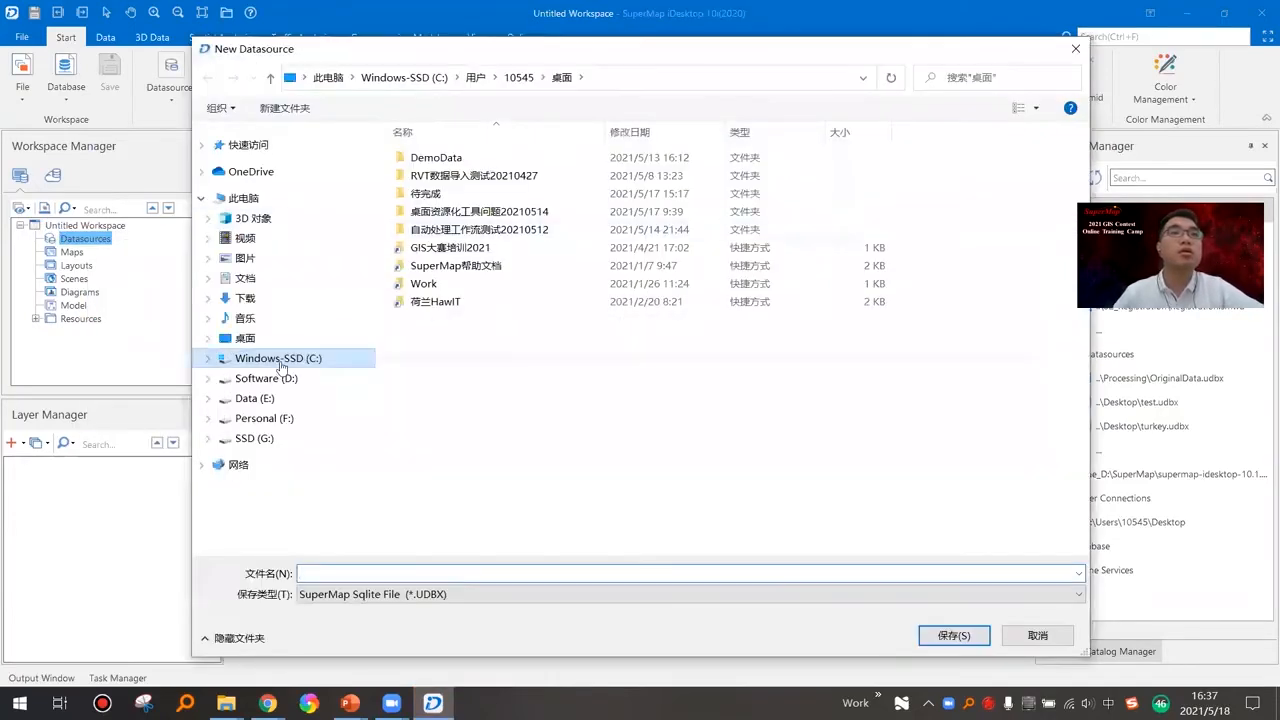
text(data)
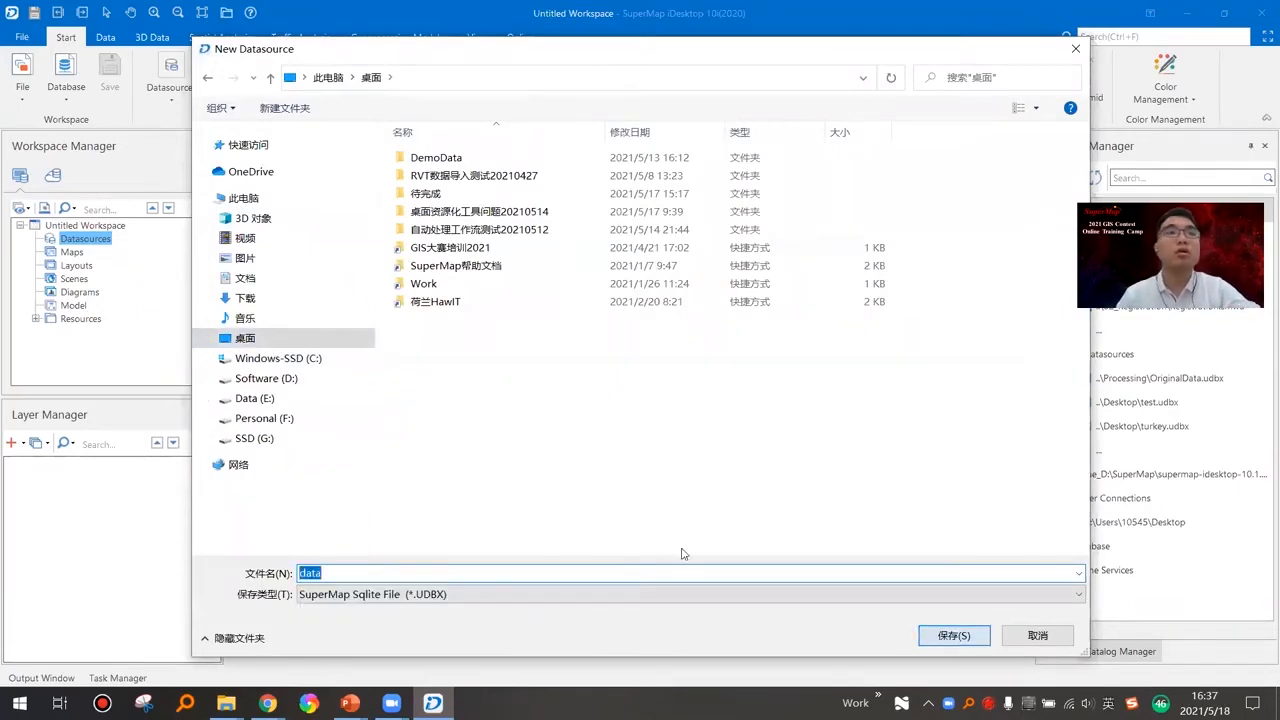
click(940, 638)
Start a dataset import into the data datasource and browse to DemoData\TurkeyMap\Original ShapeFile\TUR_data for the source files.
right_click(80, 250)
click(165, 310)
click(238, 138)
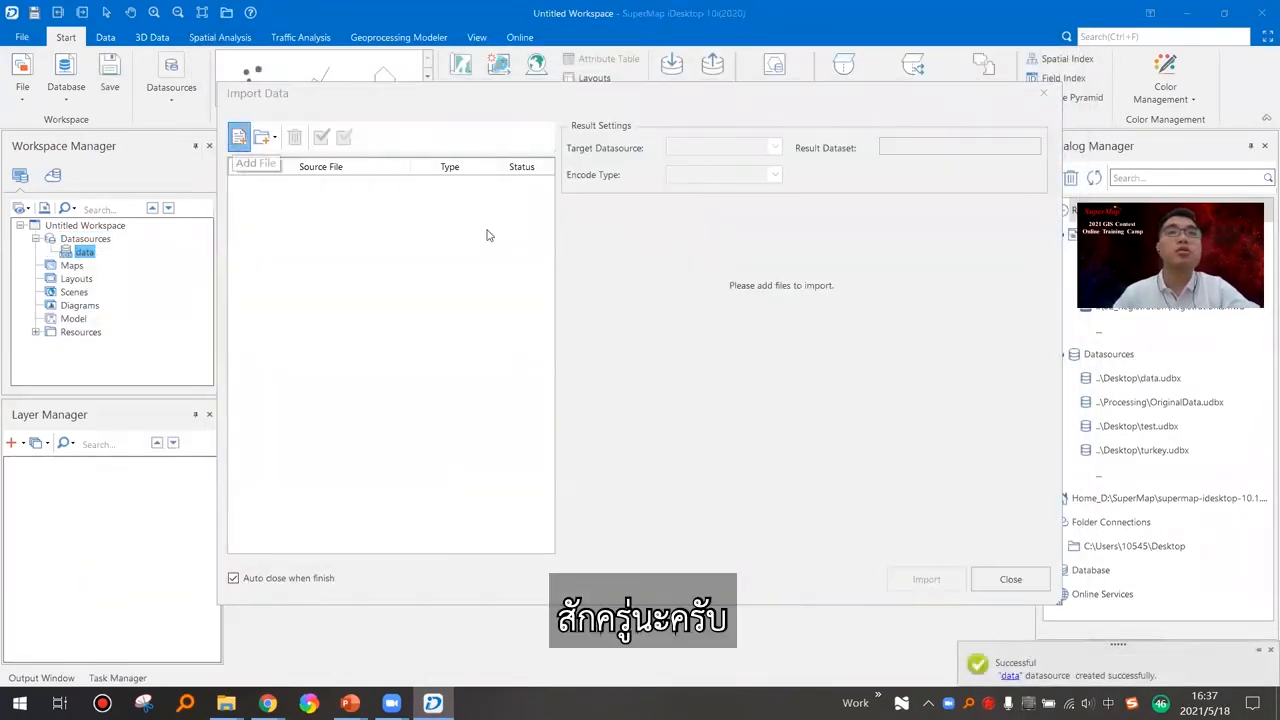
double_click(510, 181)
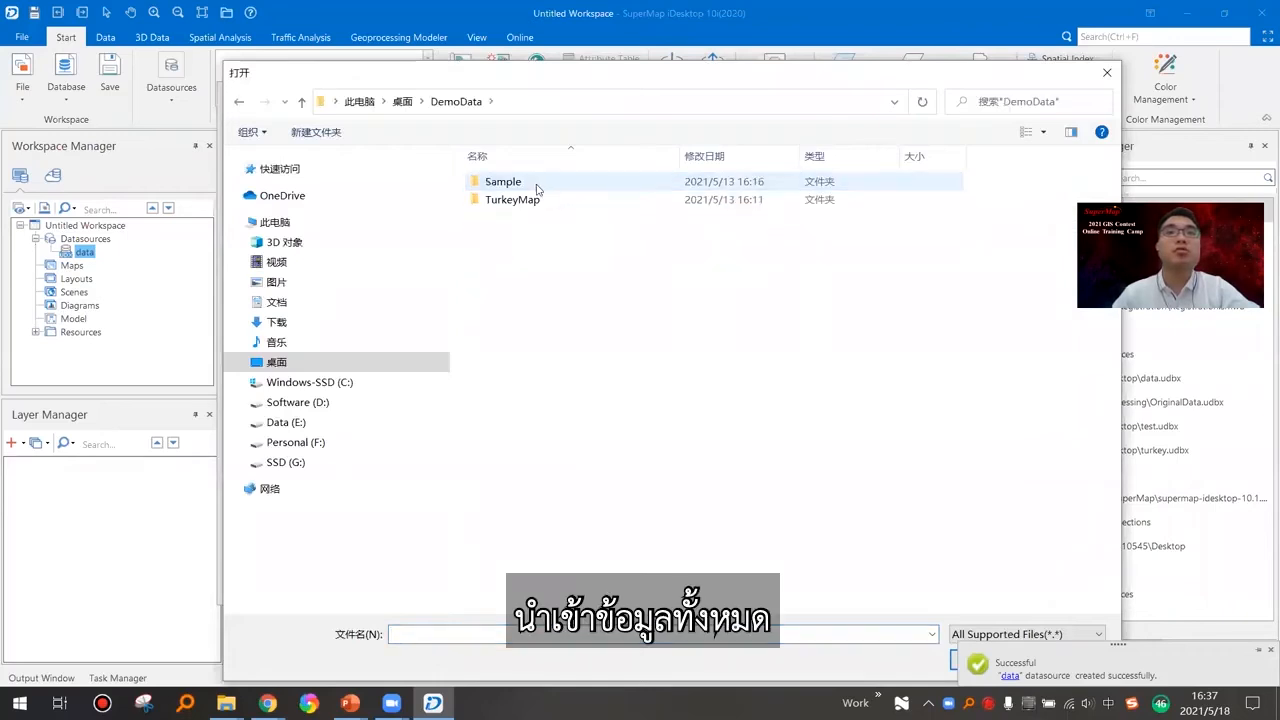
double_click(520, 199)
double_click(530, 182)
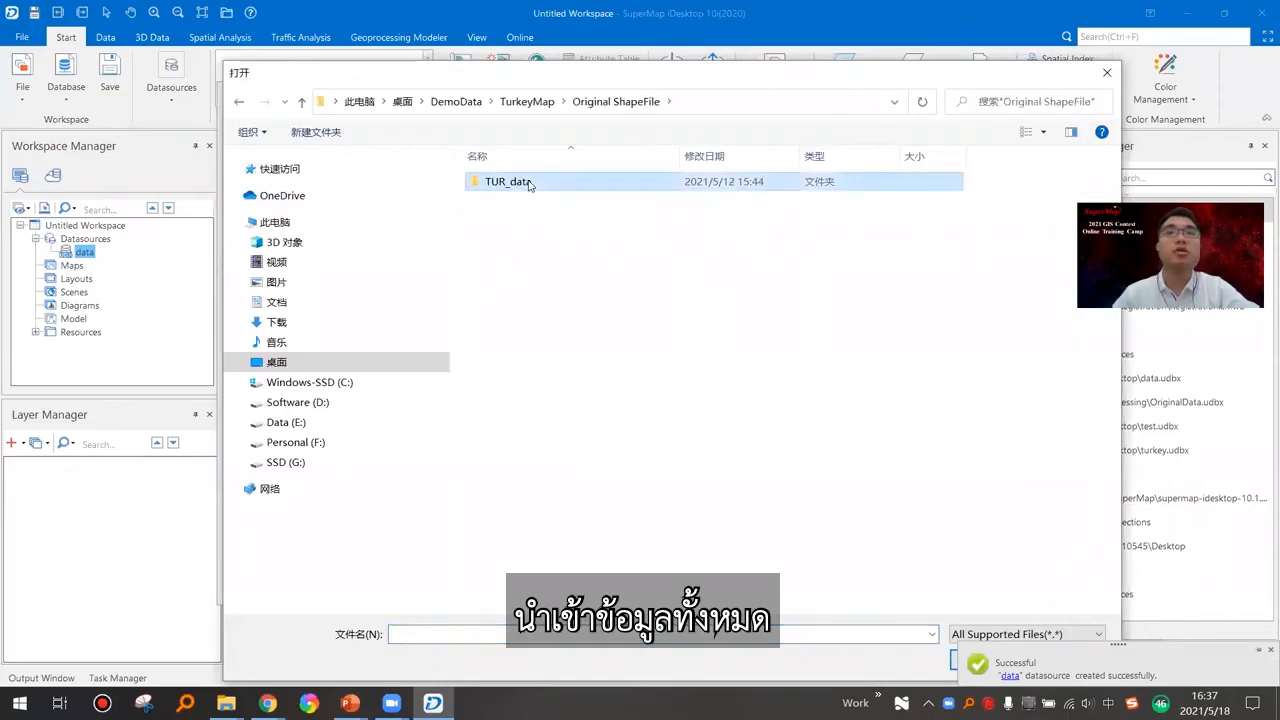
double_click(530, 182)
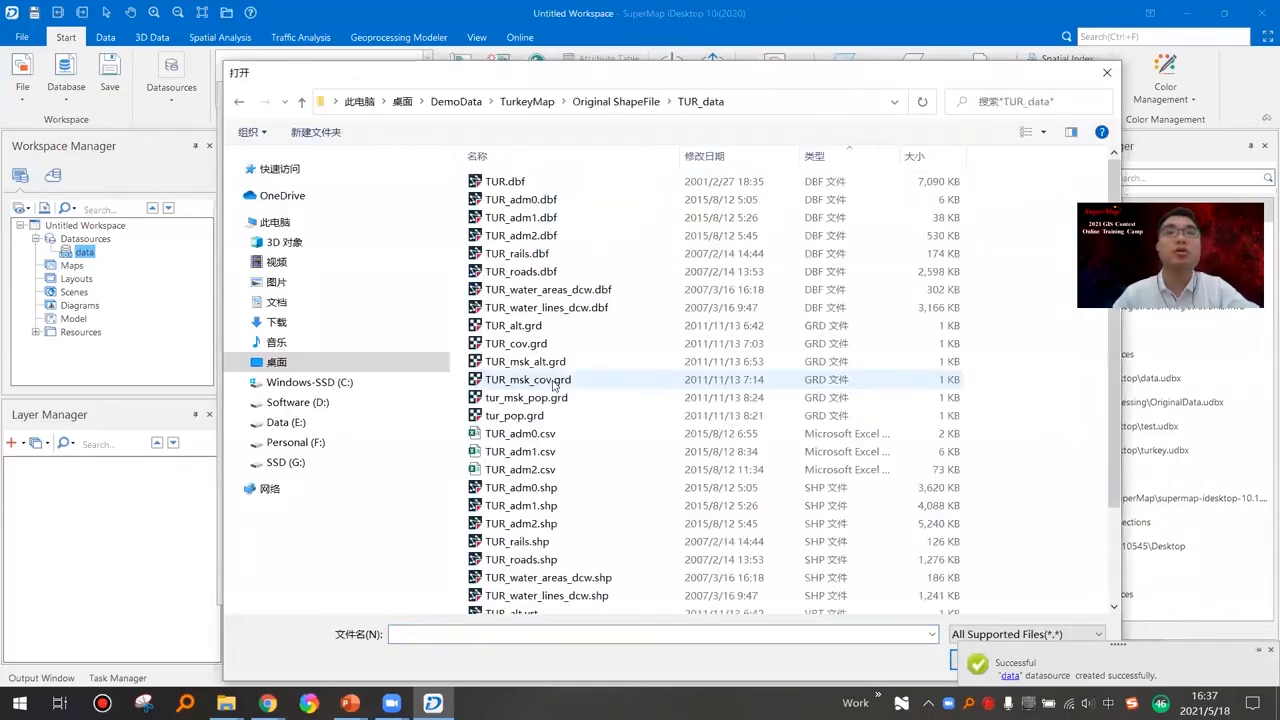
Import the seven shapefiles from TUR_adm0.shp to TUR_water_lines_dcw.shp into the data datasource with the default settings.
click(555, 488)
scroll(590, 486, down, 4)
shift+click(590, 497)
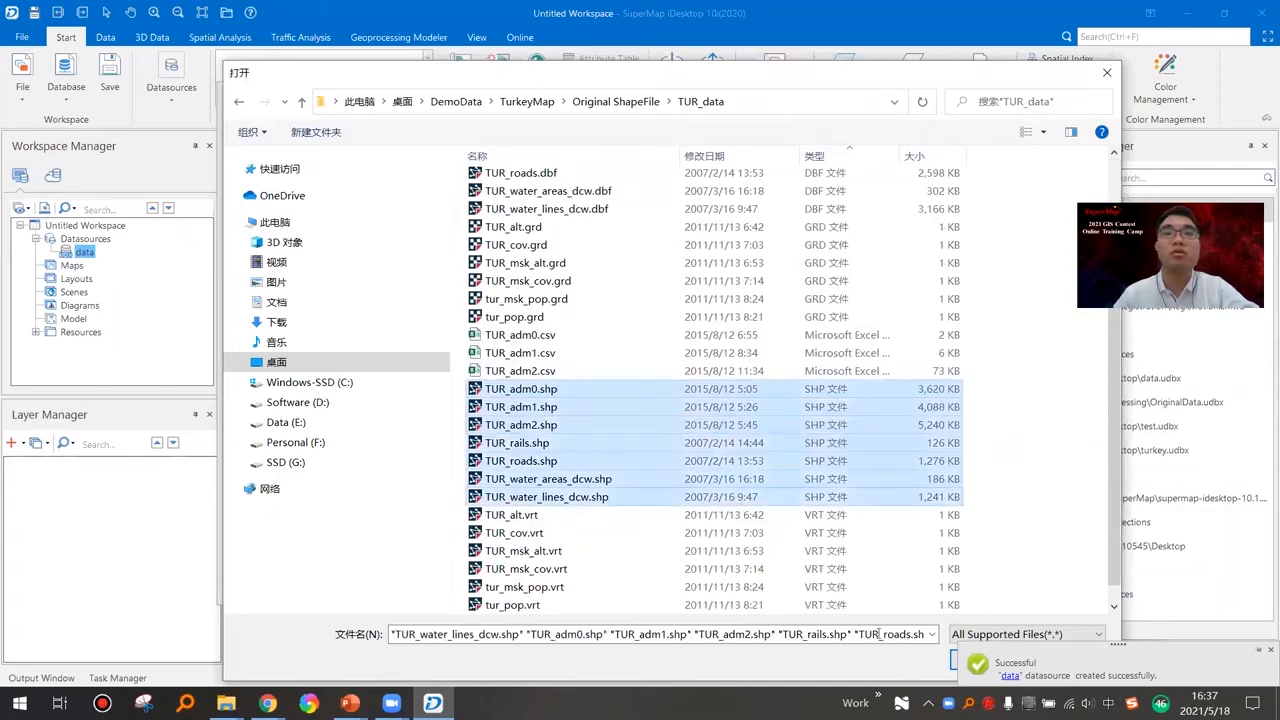
click(984, 660)
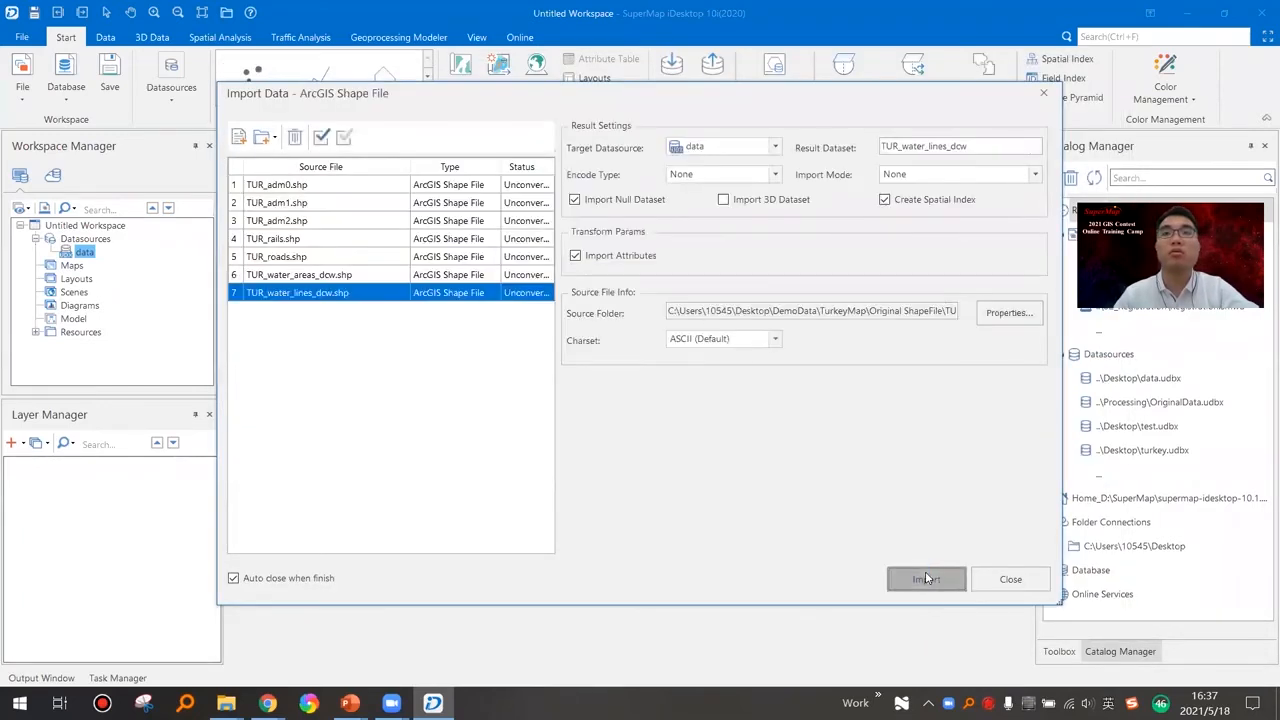
click(925, 578)
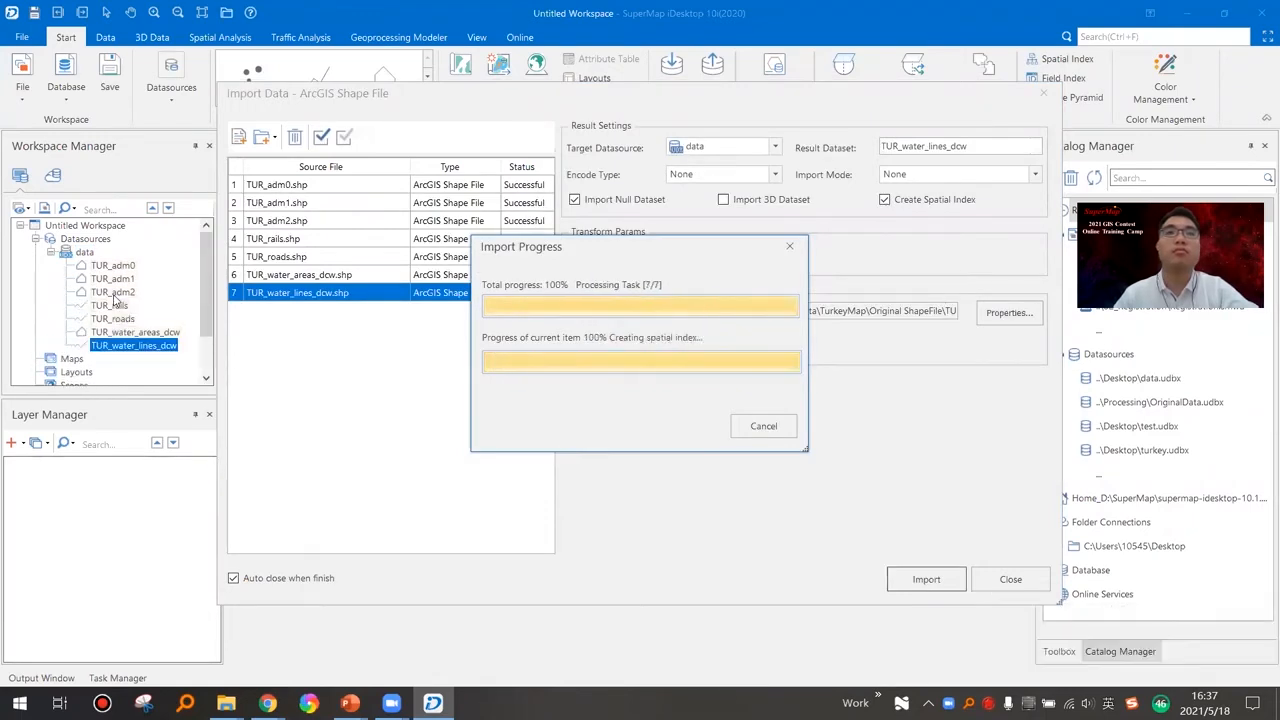
Open the imported TUR_water_areas_dcw dataset in a new map and select the southern polygon of the large central lake.
click(130, 334)
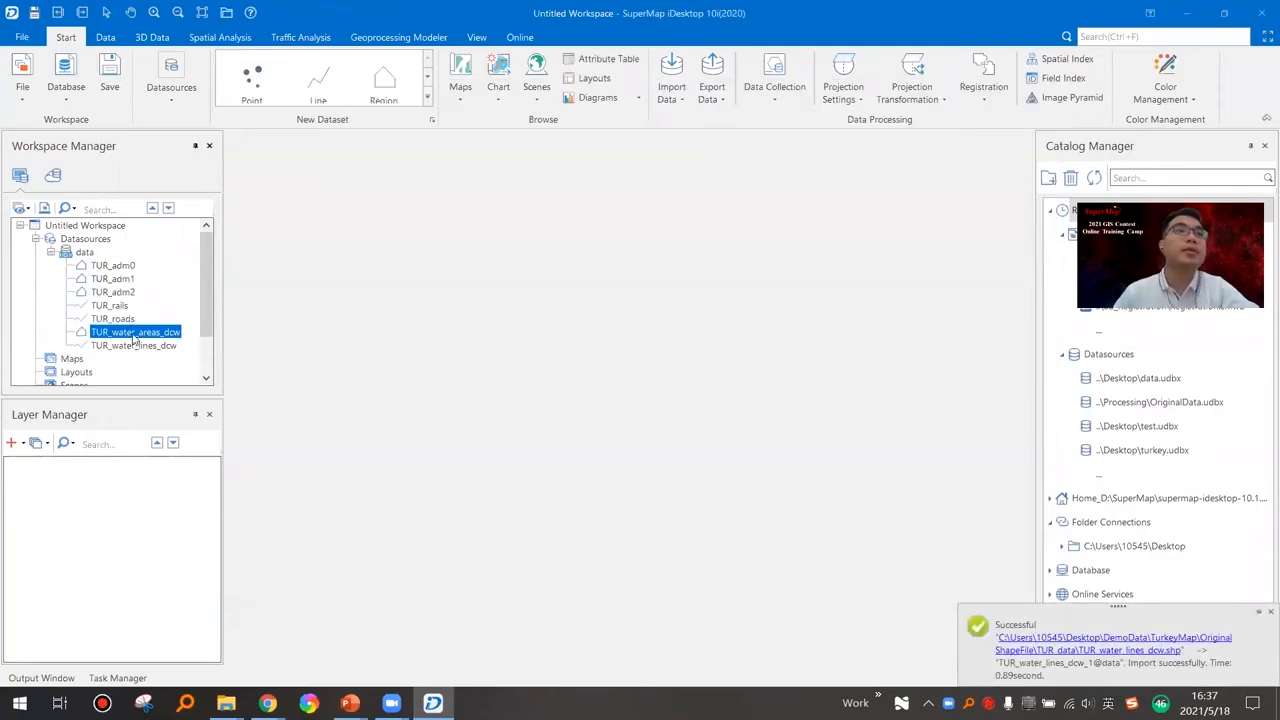
right_click(133, 338)
click(320, 359)
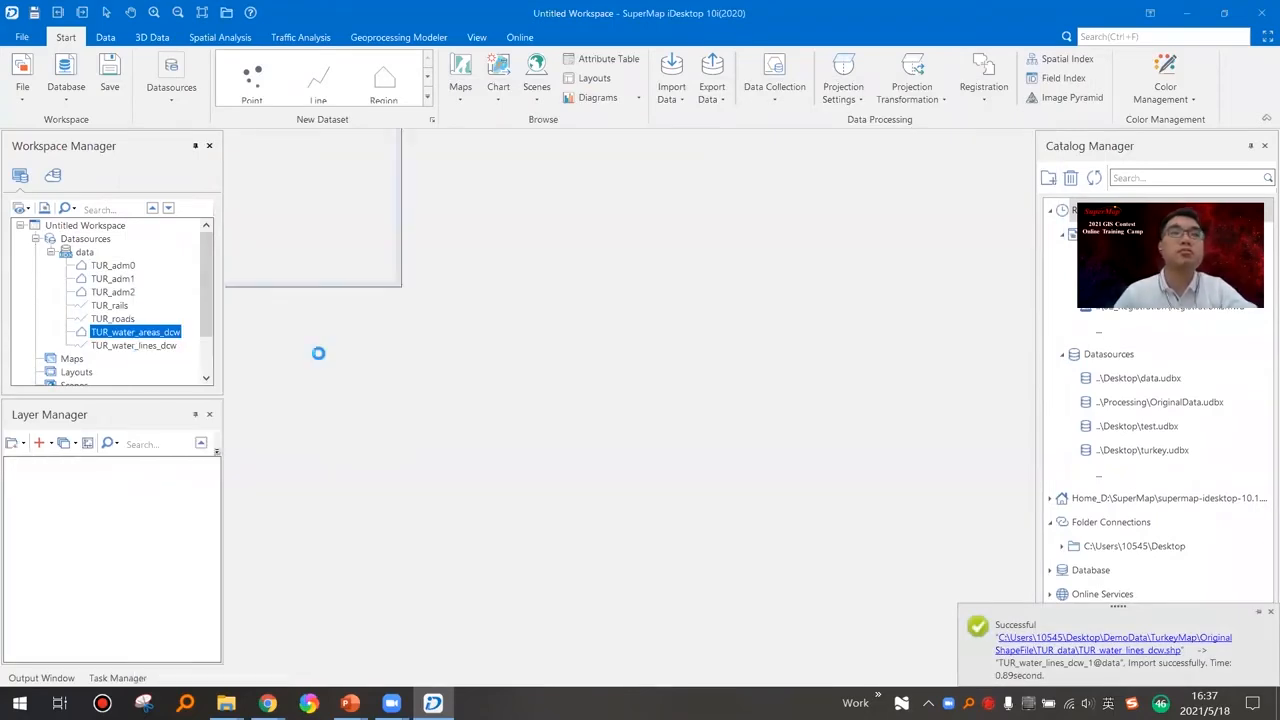
scroll(559, 434, up, 3)
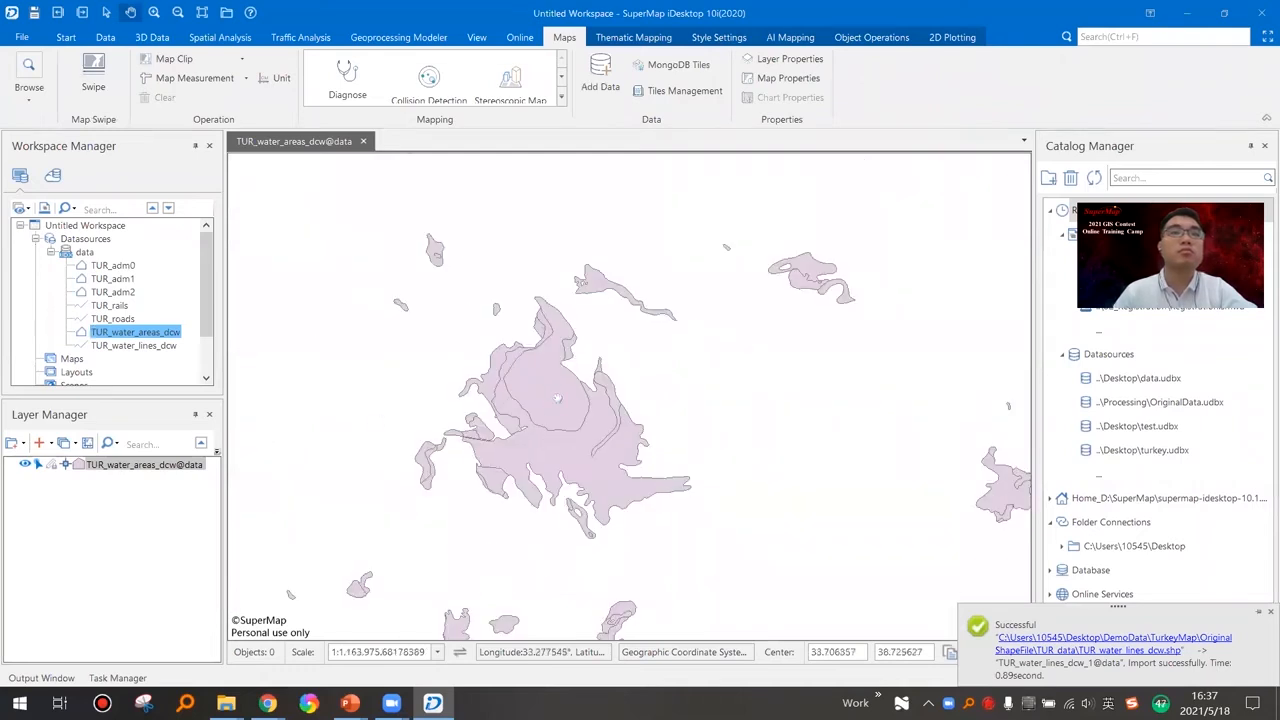
click(549, 420)
click(571, 460)
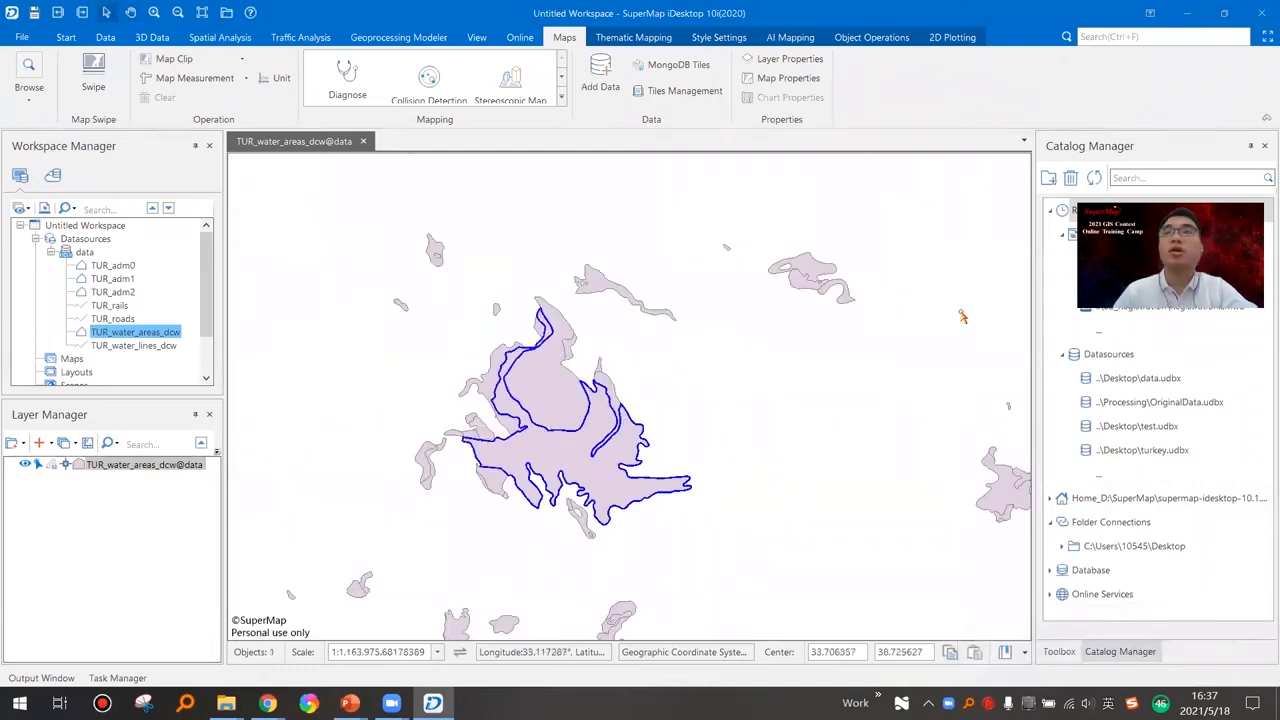
Close the catalog to widen the map and select all the polygons in and around the large central lake.
click(1263, 146)
click(1263, 146)
click(689, 392)
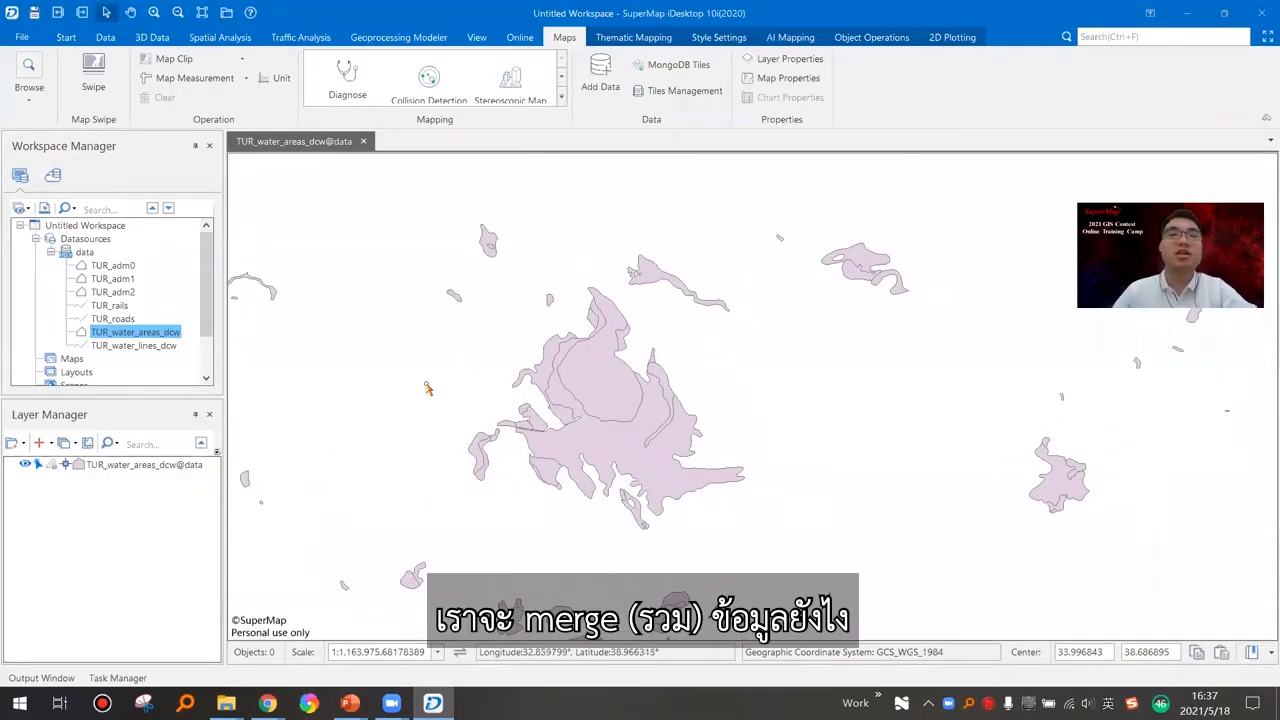
click(609, 428)
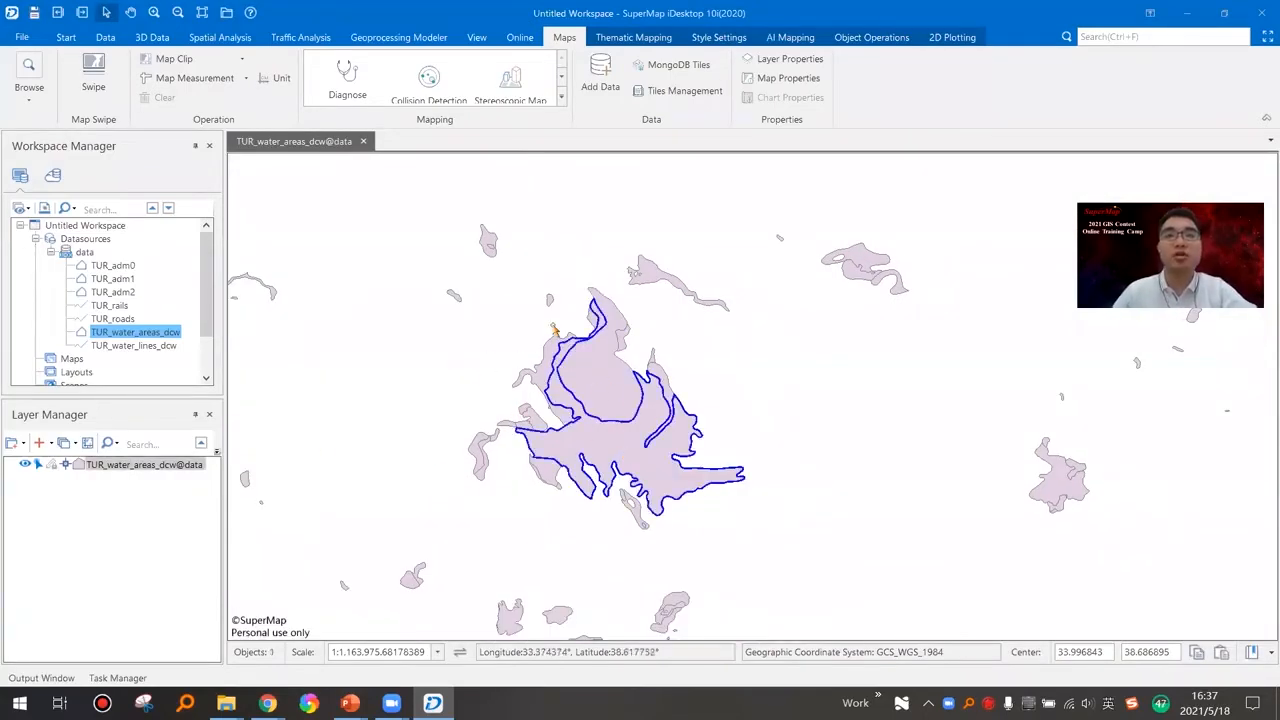
click(541, 289)
drag(411, 278, 742, 518)
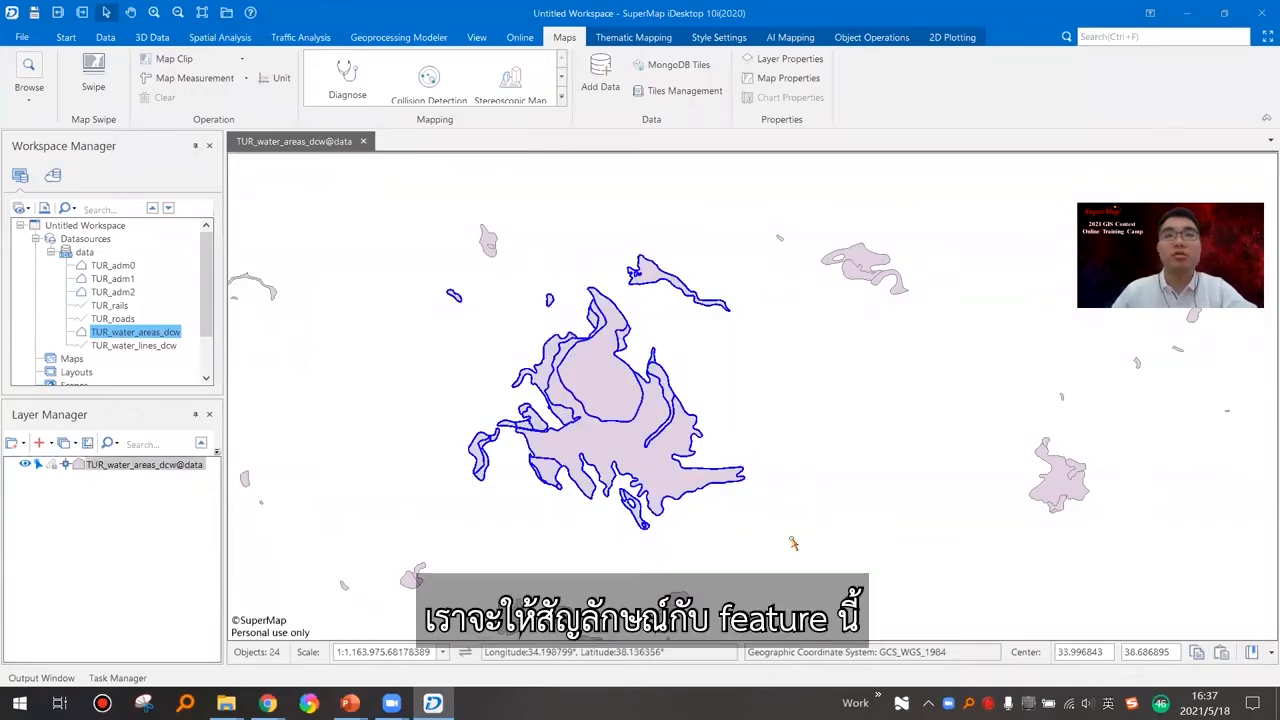
Set the foreground fill color of the TUR_water_areas_dcw layer to bright blue in its layer style.
right_click(160, 467)
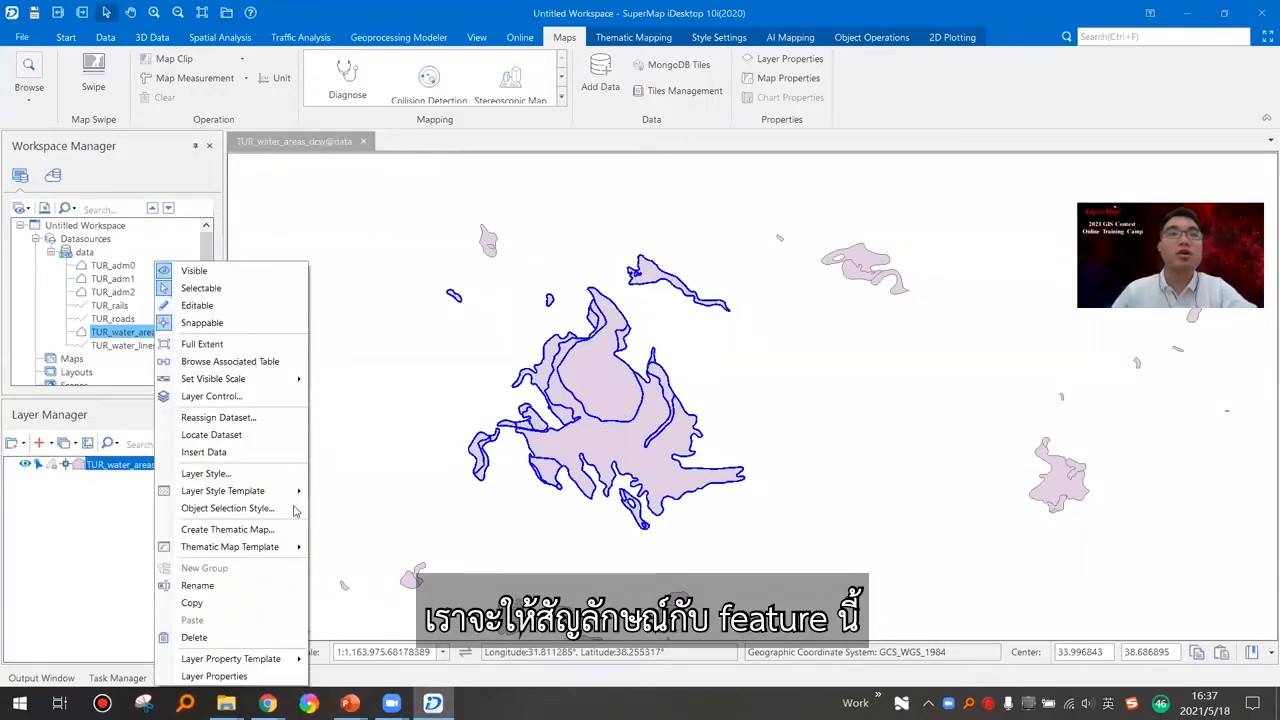
click(206, 473)
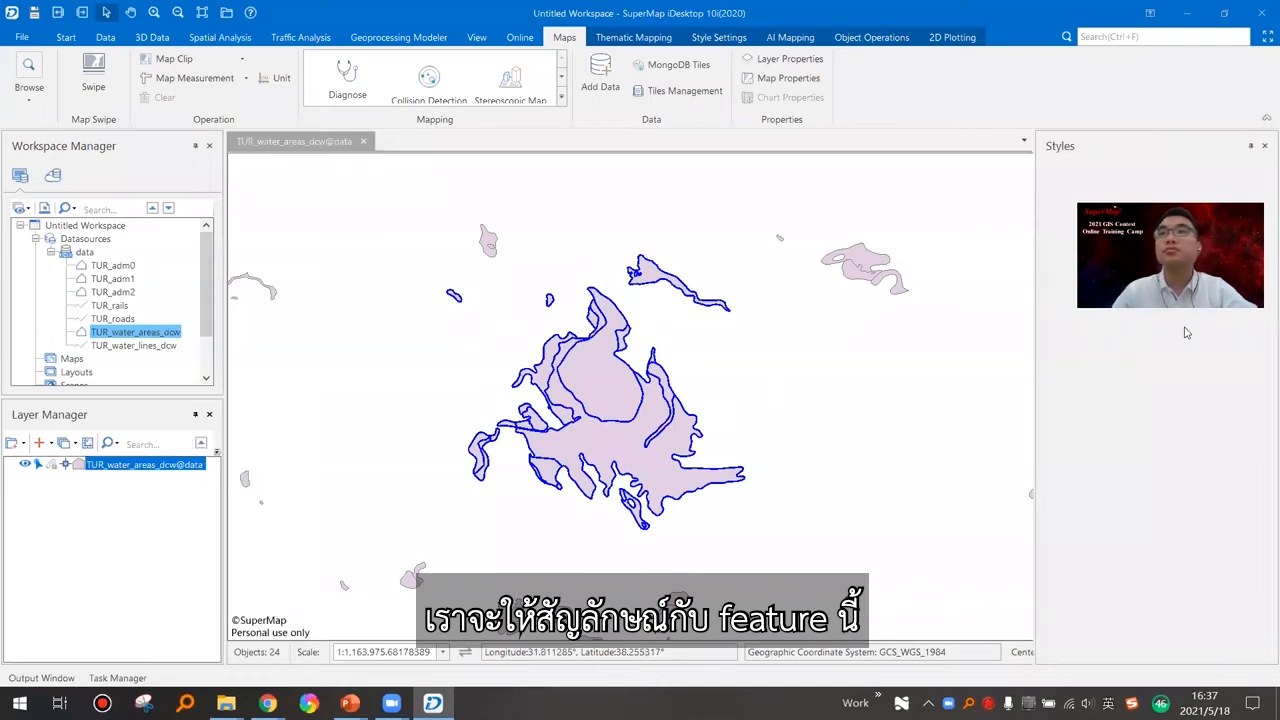
click(1236, 439)
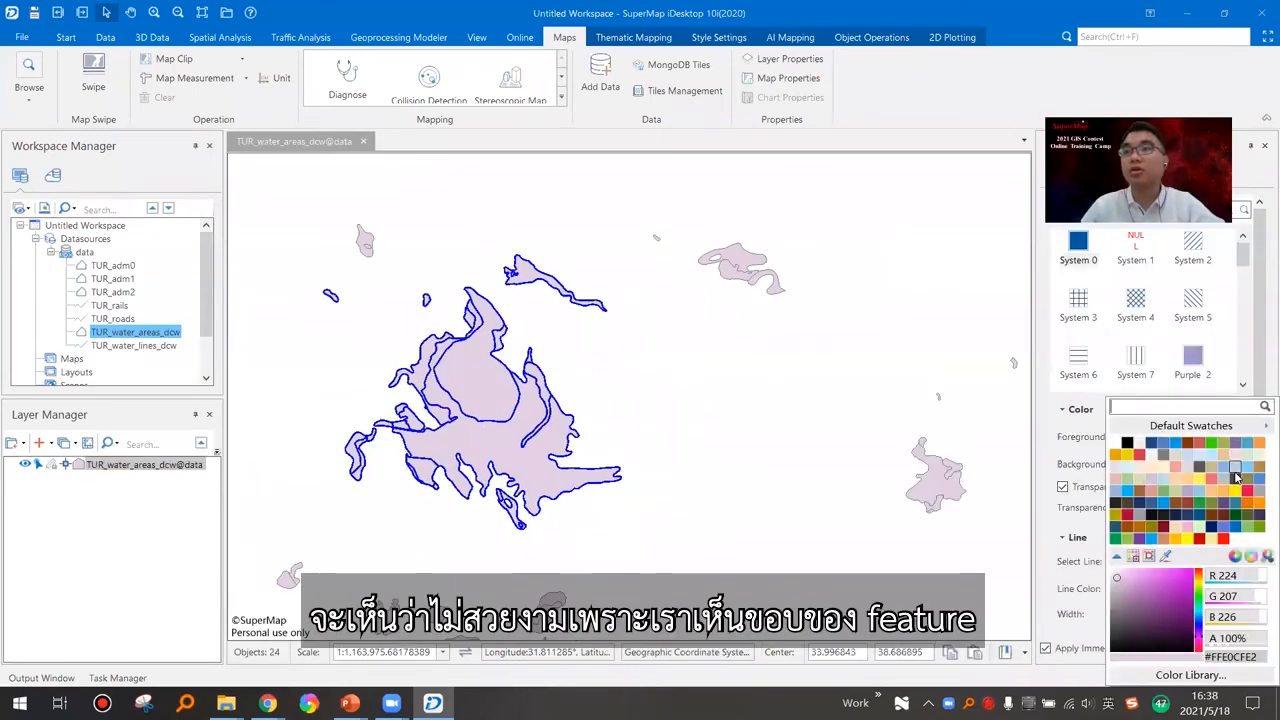
click(1161, 541)
Select the central lake's adjoining polygons one at a time and examine their shared boundaries up close.
click(518, 428)
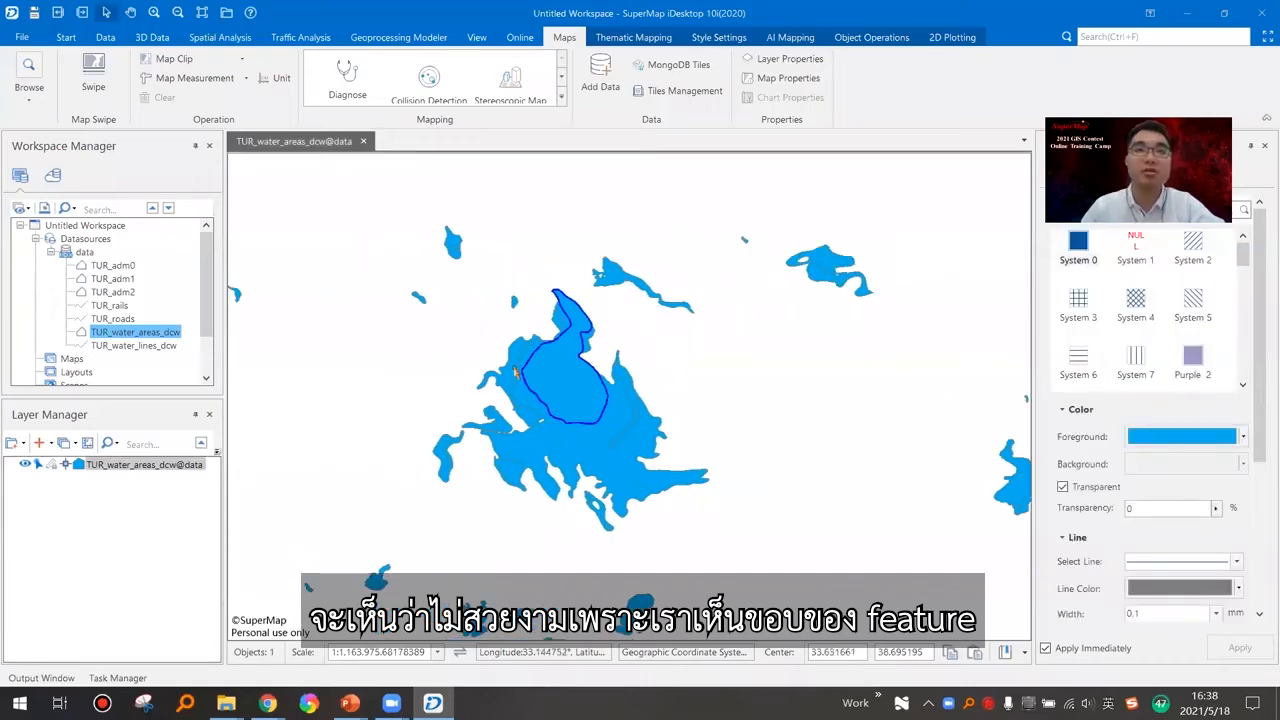
click(595, 450)
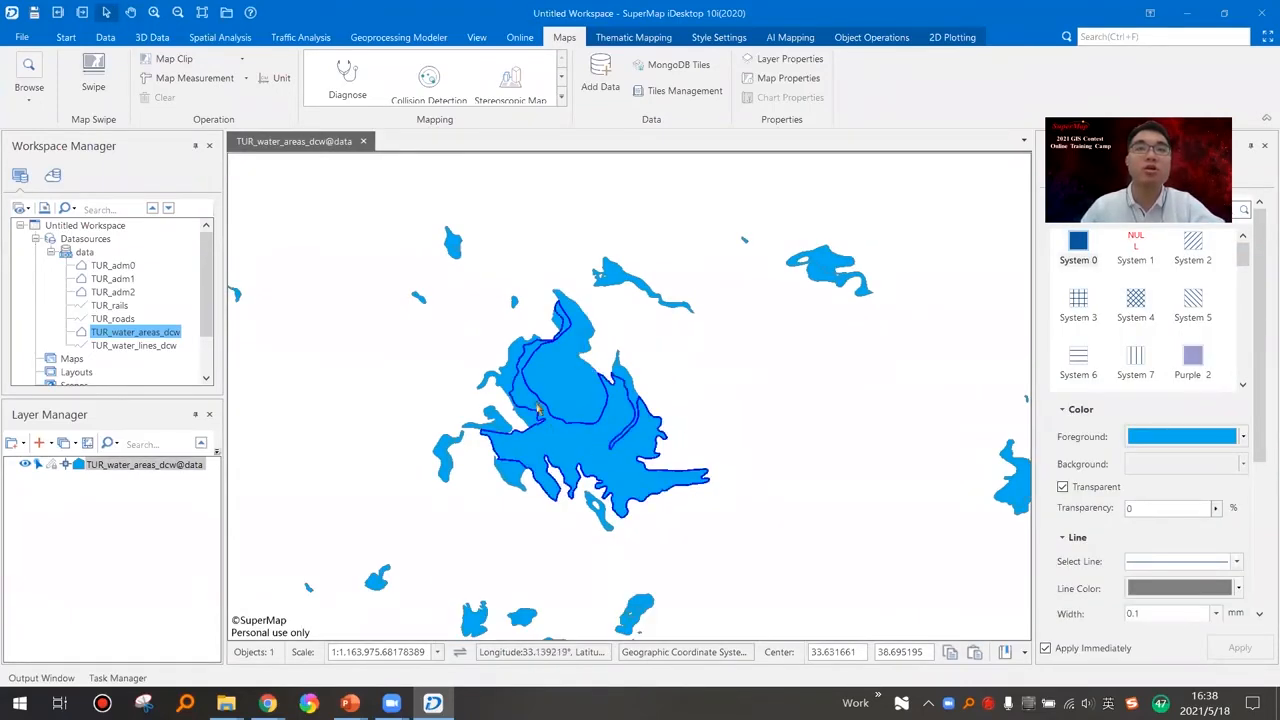
click(558, 424)
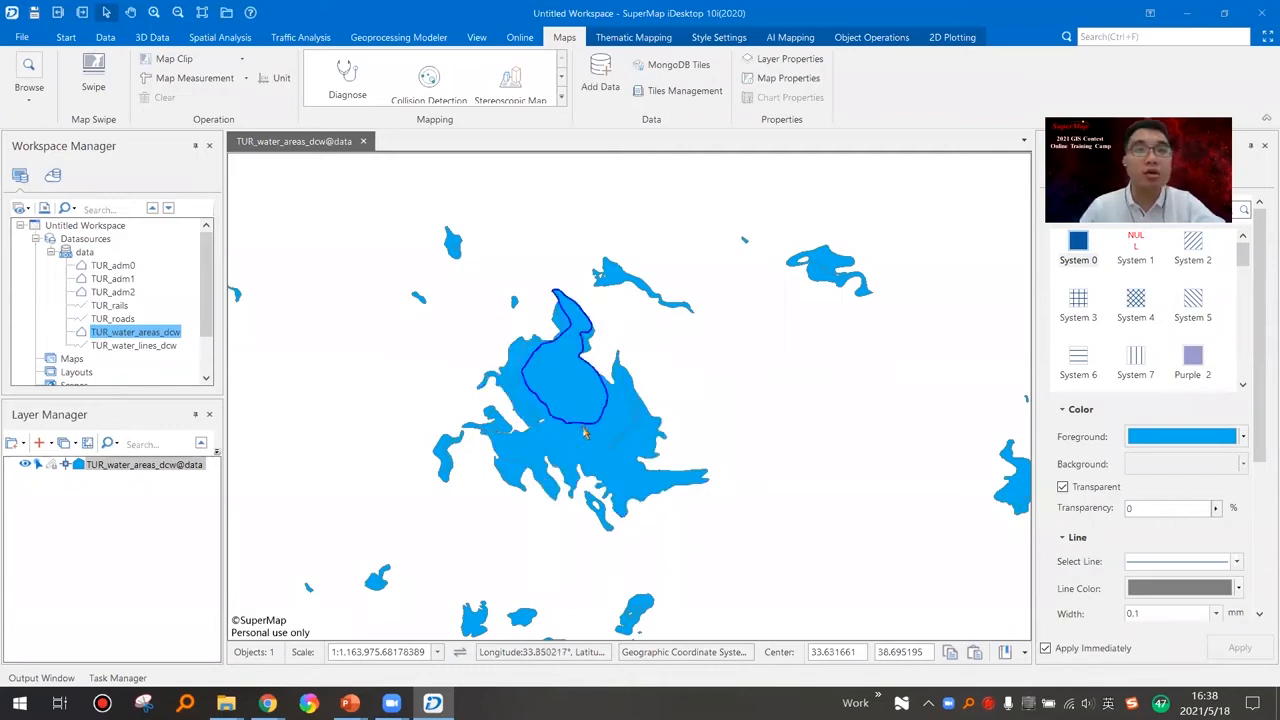
scroll(585, 432, up, 2)
scroll(535, 404, down, 1)
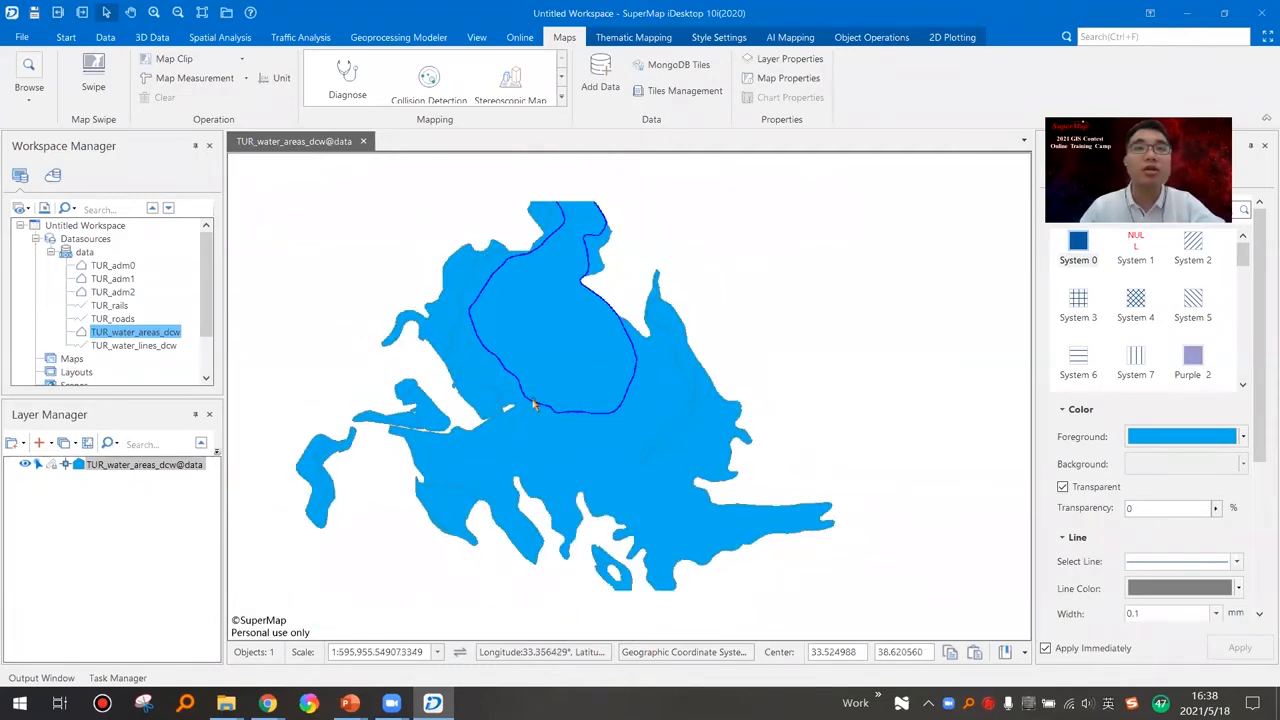
Make the TUR_water_areas_dcw layer editable and select the southern polygon of the large central lake.
click(53, 465)
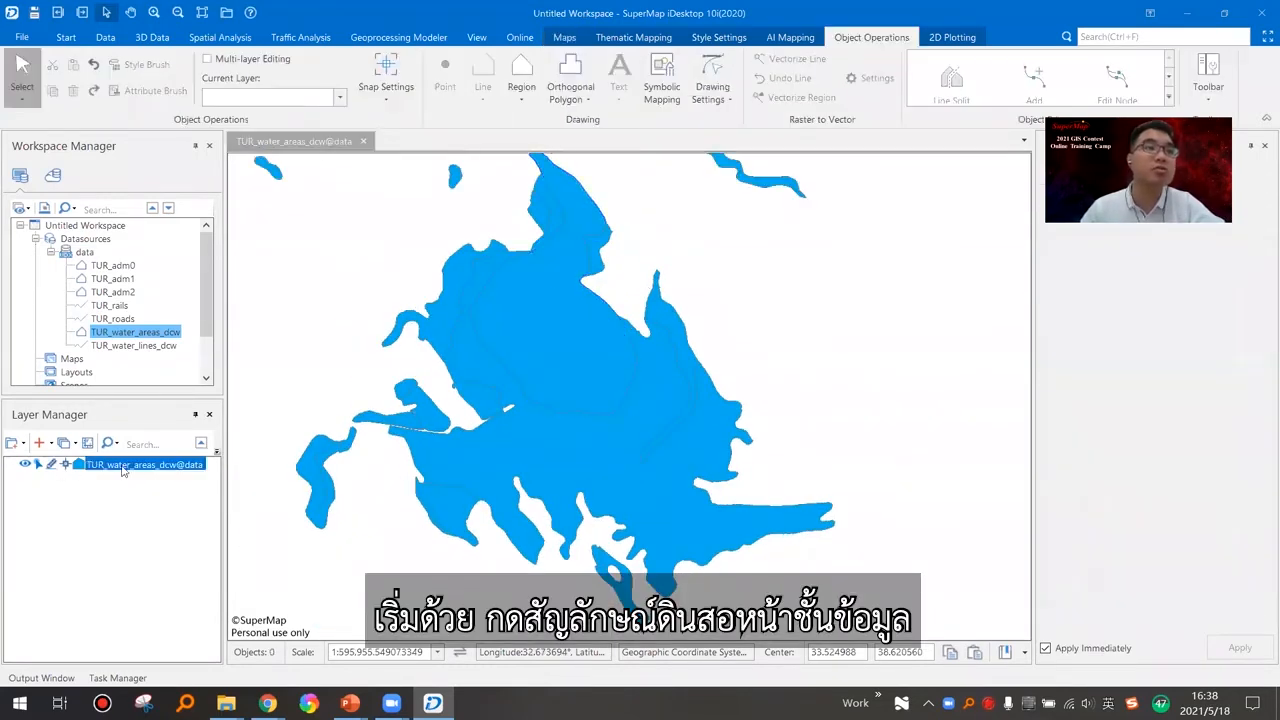
shift+click(580, 447)
shift+click(465, 400)
shift+click(447, 309)
shift+click(584, 208)
right_click(656, 444)
click(570, 437)
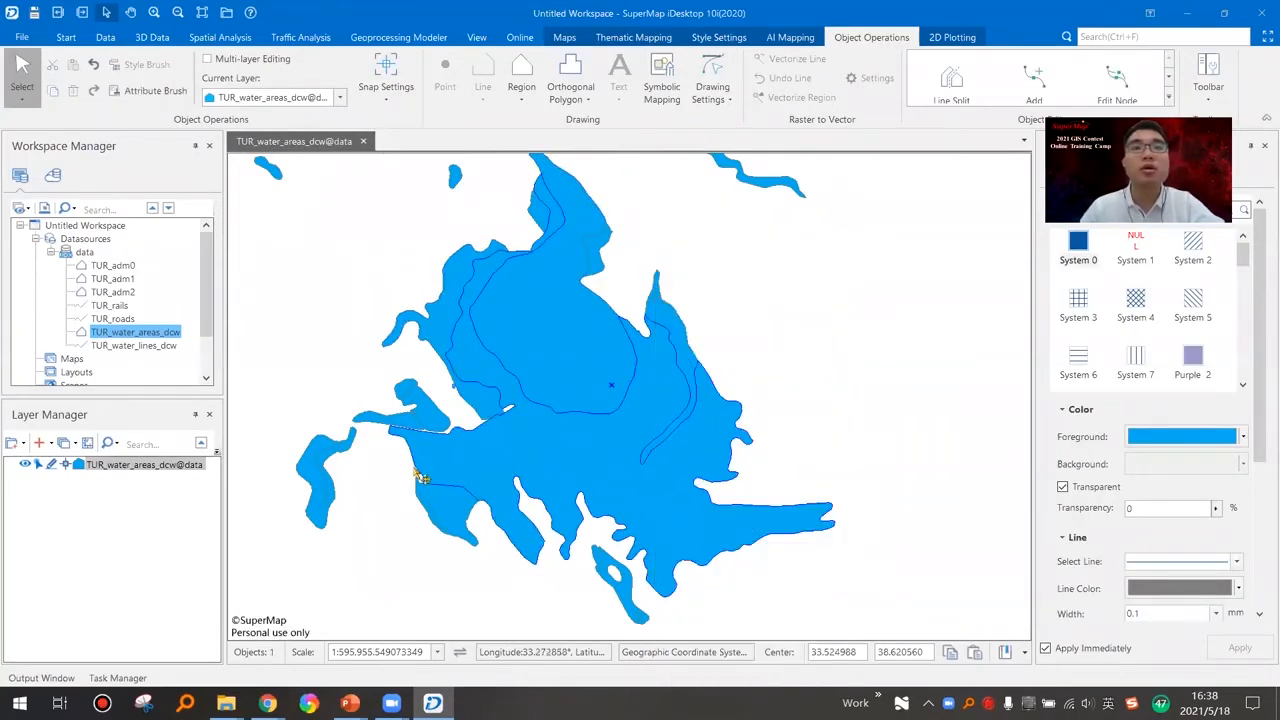
Union the lake's large southern polygon with the small arm on its western side.
shift+click(420, 409)
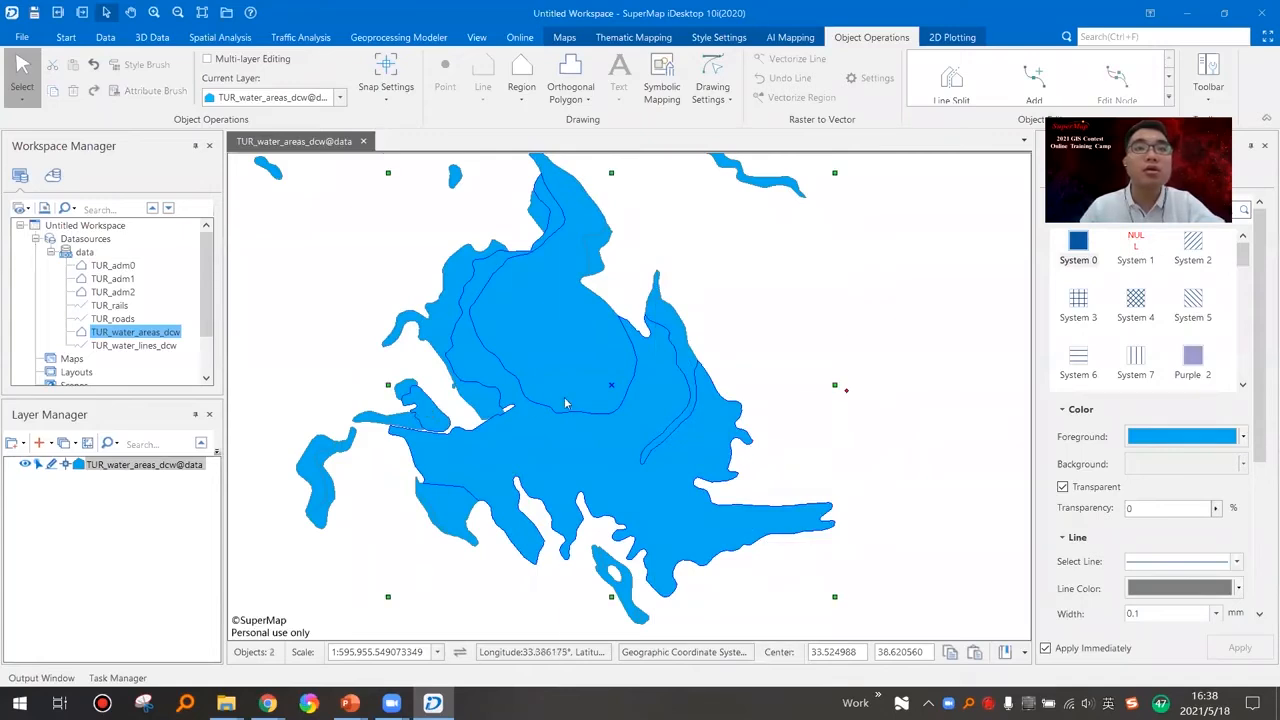
right_click(565, 403)
click(600, 446)
click(808, 537)
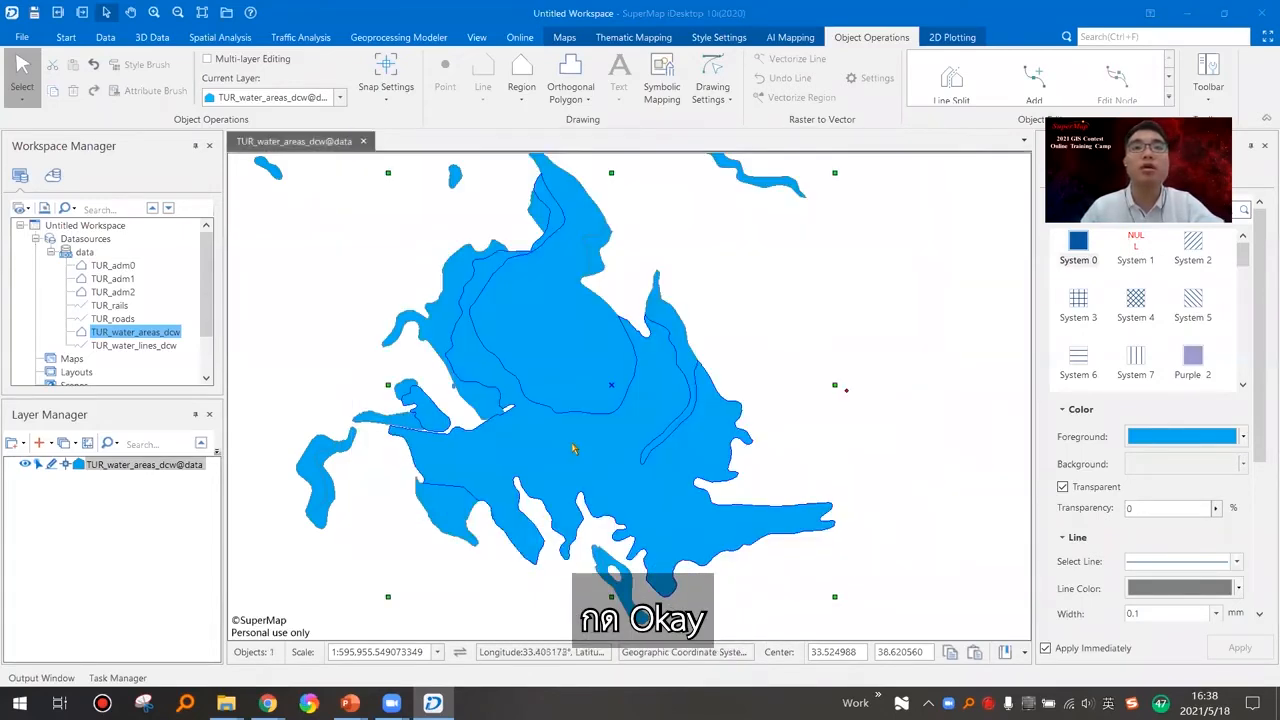
Union the lake's inner central polygon with the surrounding large polygon, keeping the first object's field values.
click(586, 369)
shift+click(565, 449)
right_click(565, 449)
click(603, 437)
click(812, 536)
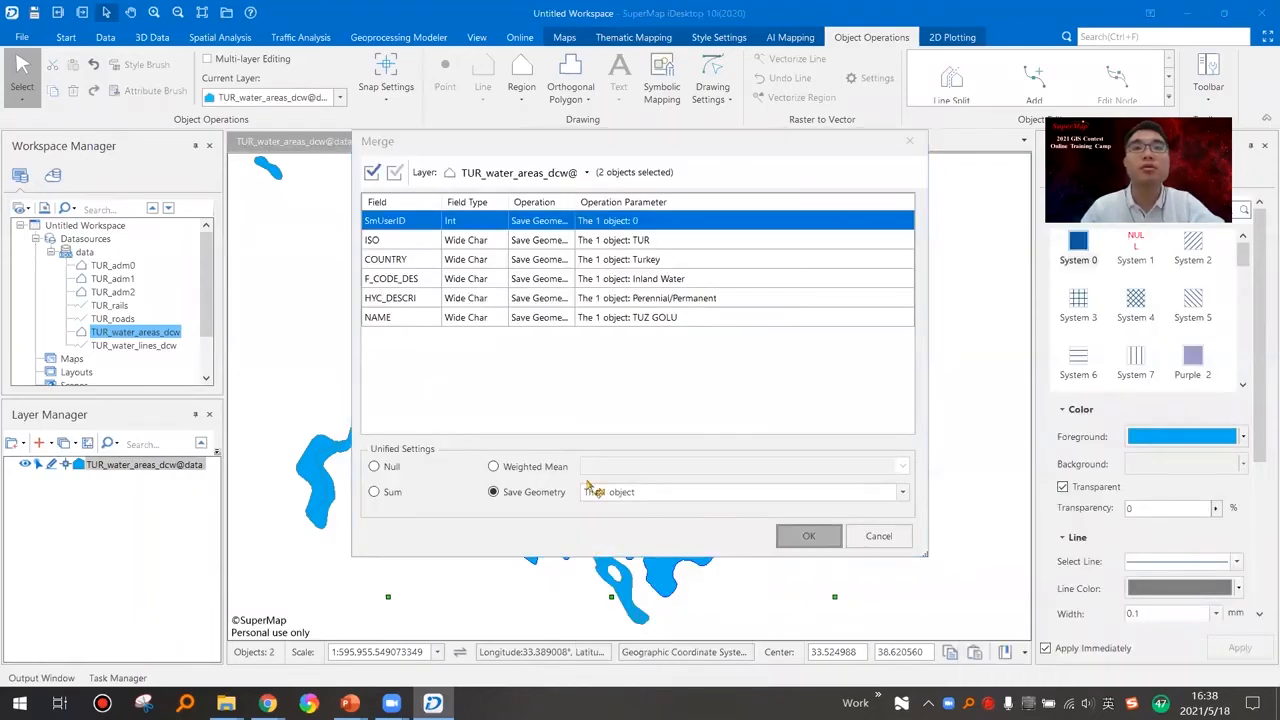
click(734, 340)
click(630, 381)
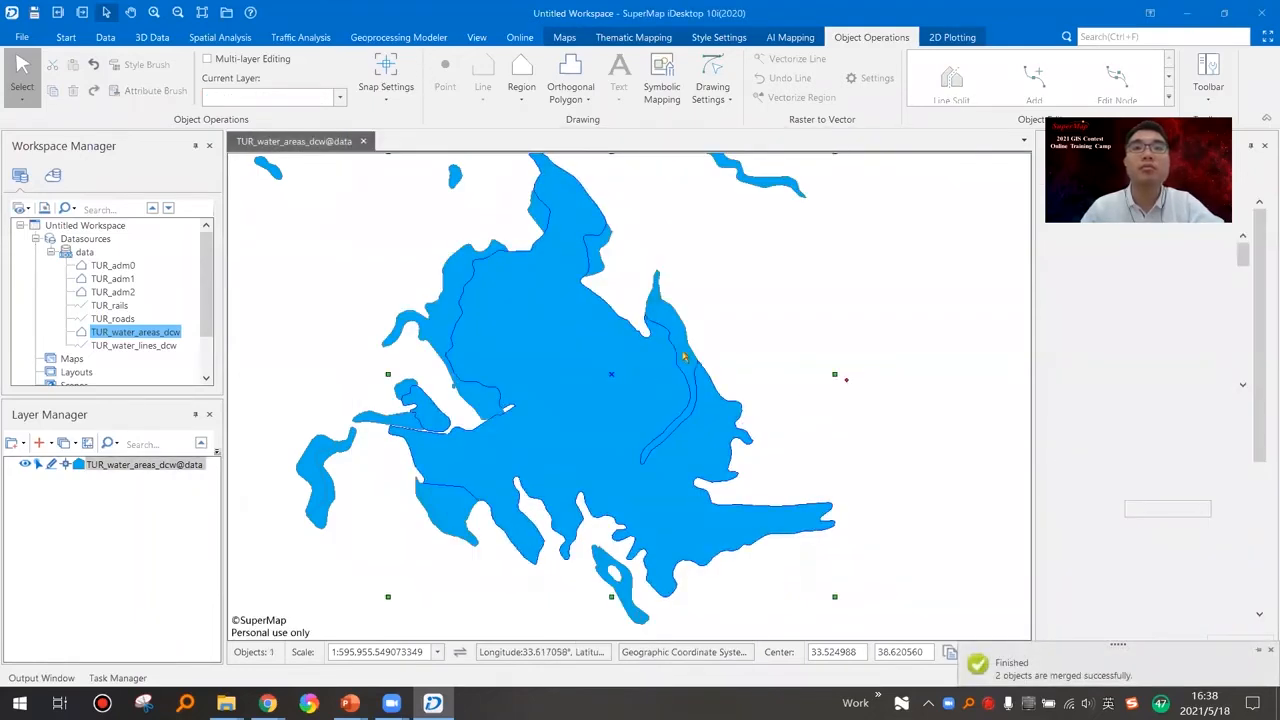
Union the strip polygon along the lake's eastern side with the main lake polygon.
click(791, 325)
click(687, 344)
shift+click(563, 394)
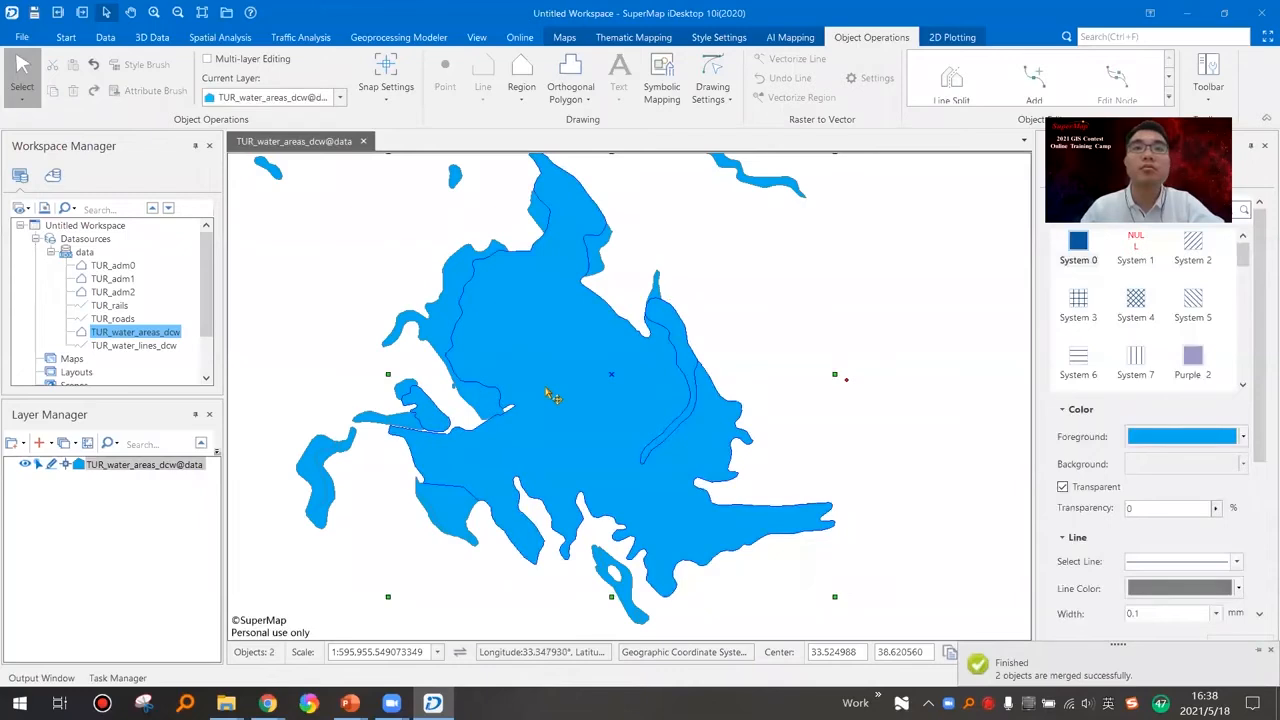
right_click(548, 391)
click(586, 436)
click(806, 536)
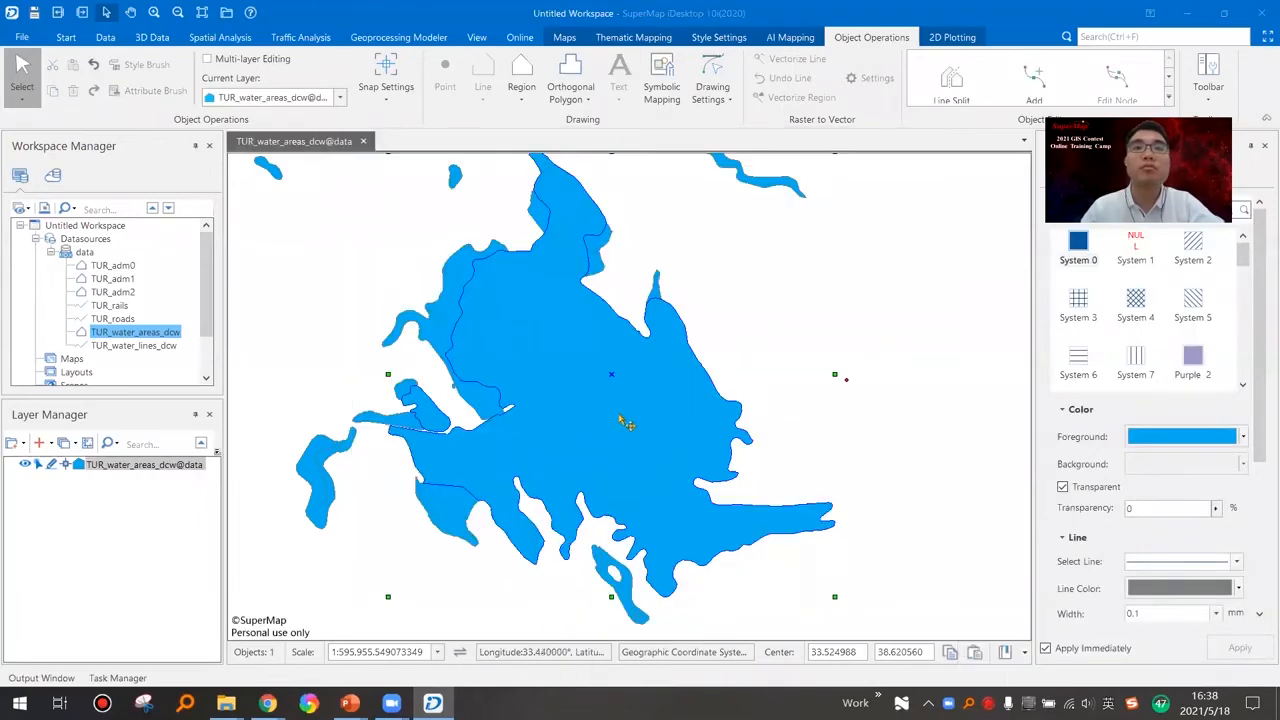
Union the polygon along the lake's northwestern shore with the main lake polygon.
shift+click(438, 319)
right_click(434, 320)
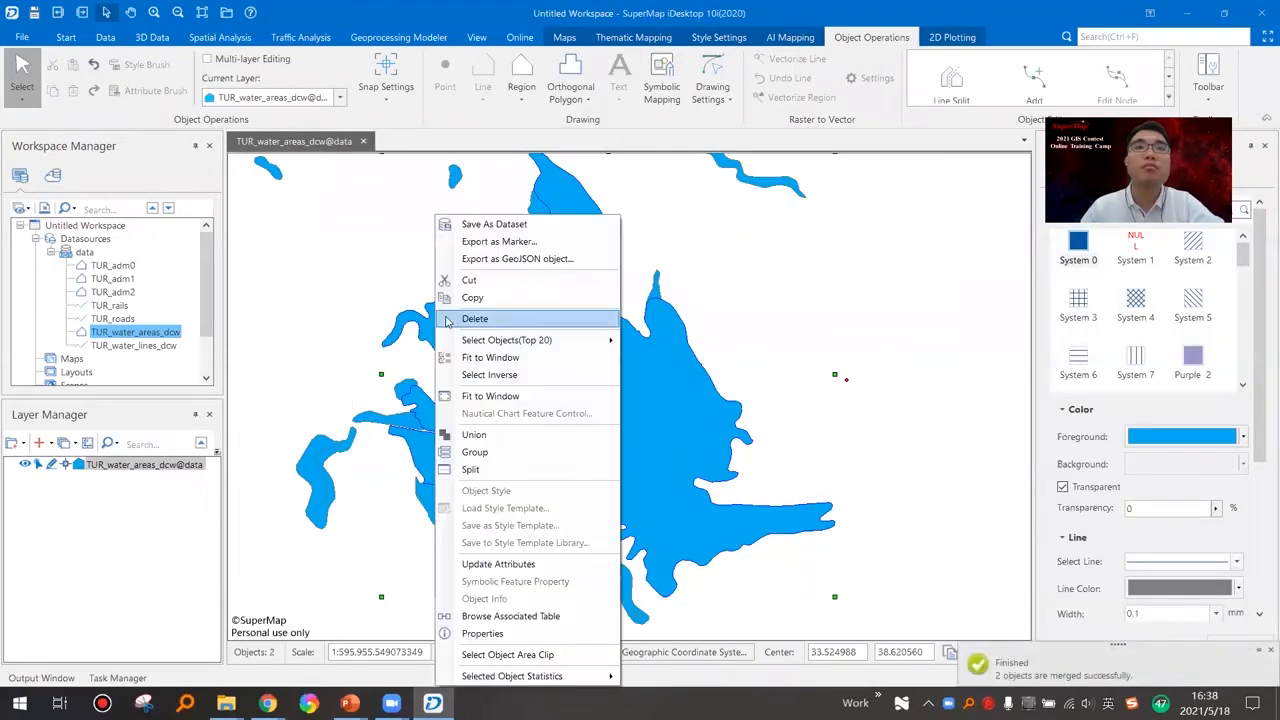
click(470, 414)
click(806, 536)
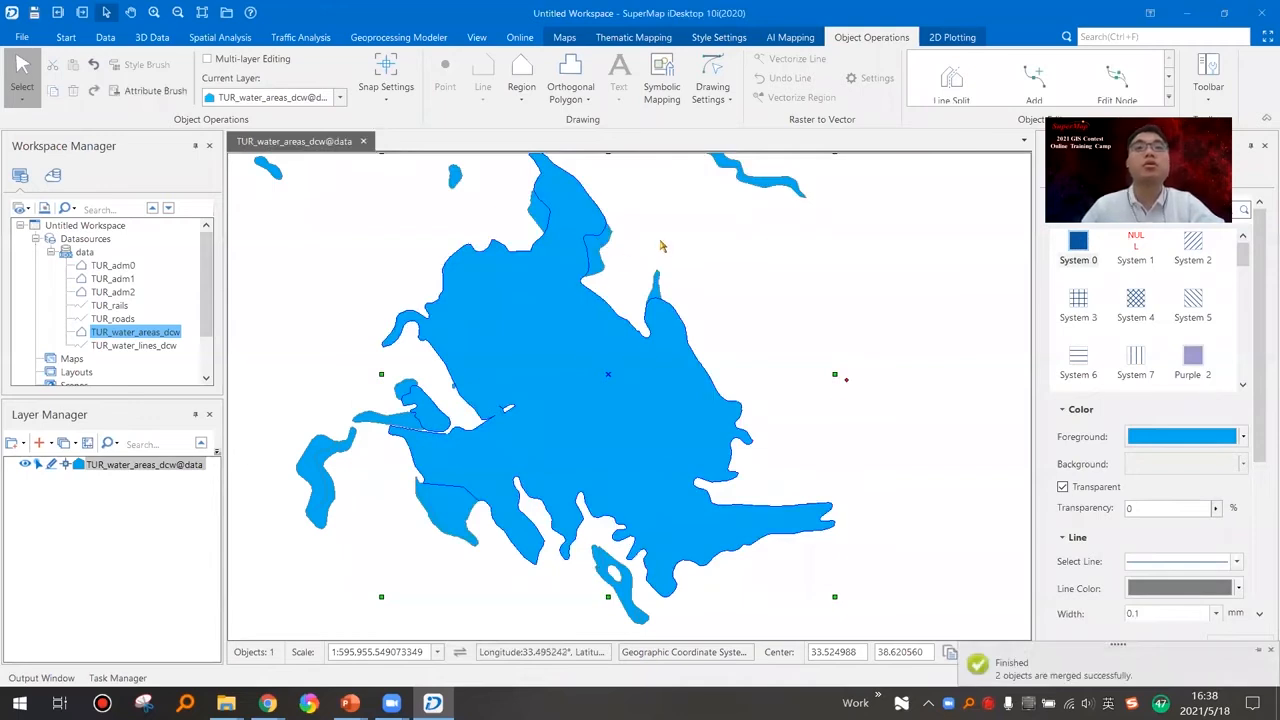
Union the small polygon on the east side of the lake's northern neck with the main polygon, and clear the selection.
click(597, 250)
shift+click(543, 262)
right_click(545, 228)
click(580, 374)
click(809, 537)
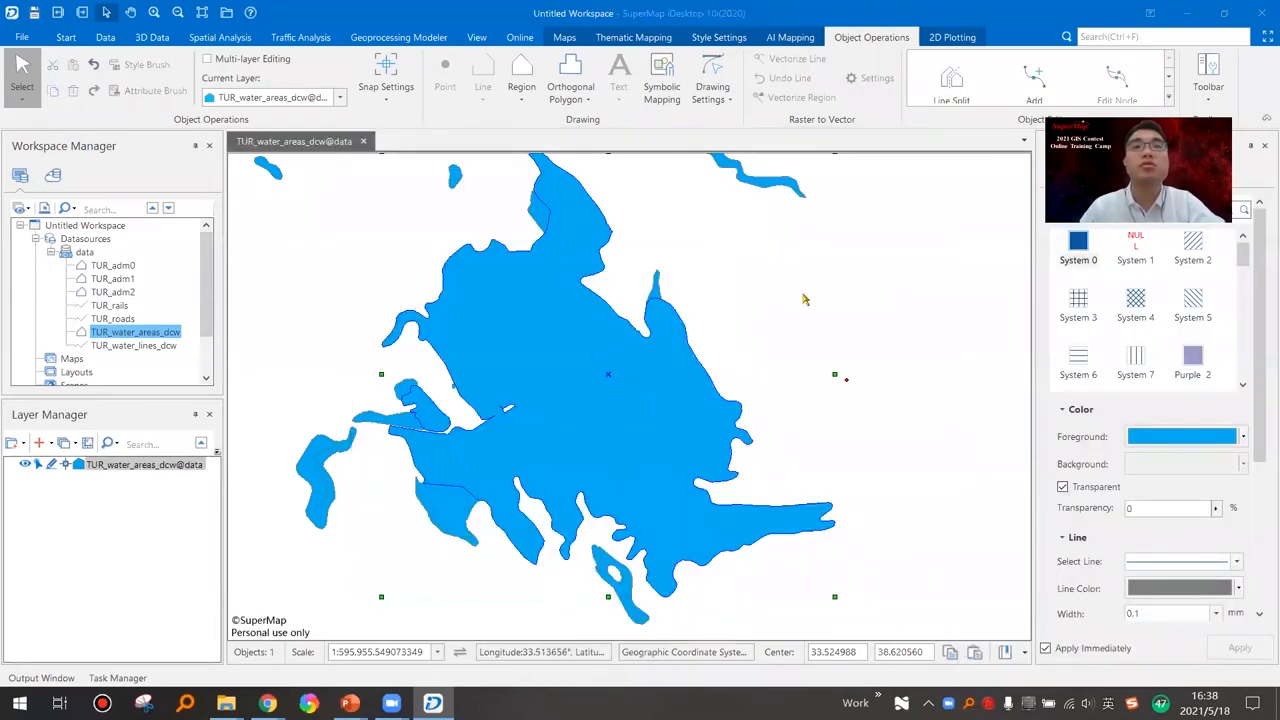
key(Escape)
Union the northeastern polygon of the smaller lake east of the central lake with that lake's main polygon.
scroll(607, 404, down, 2)
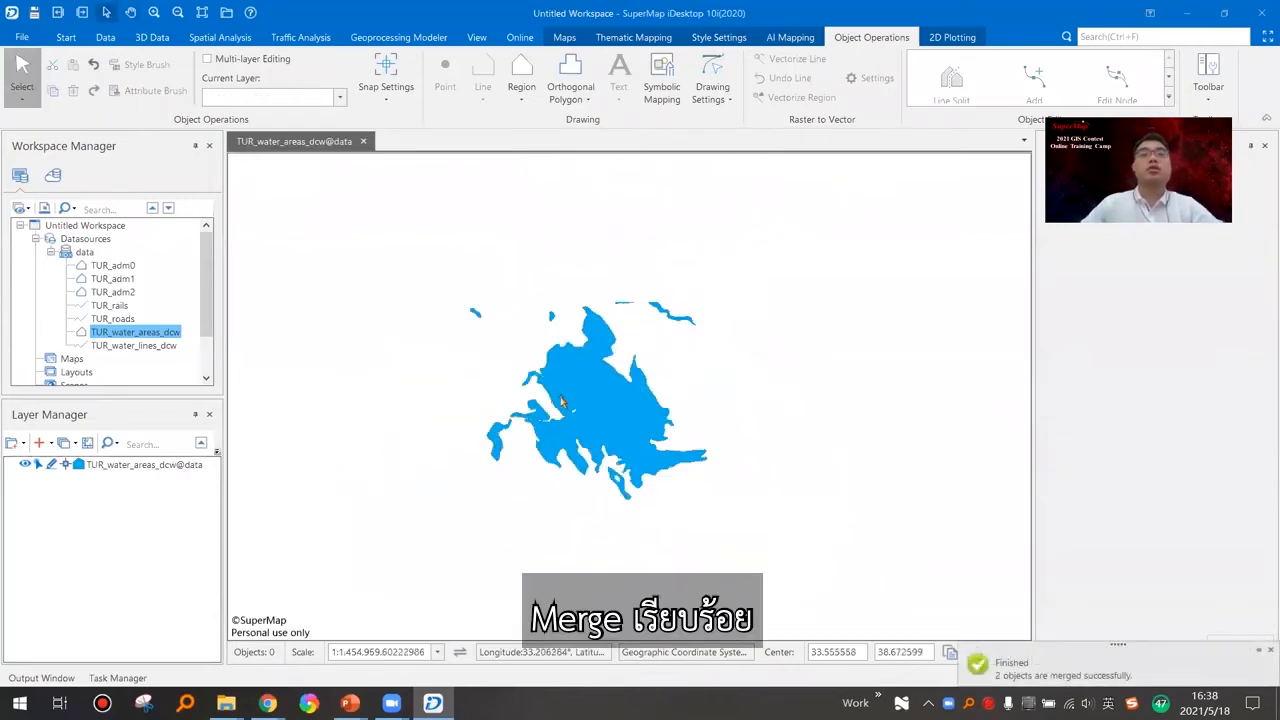
scroll(607, 383, down, 2)
scroll(829, 430, up, 5)
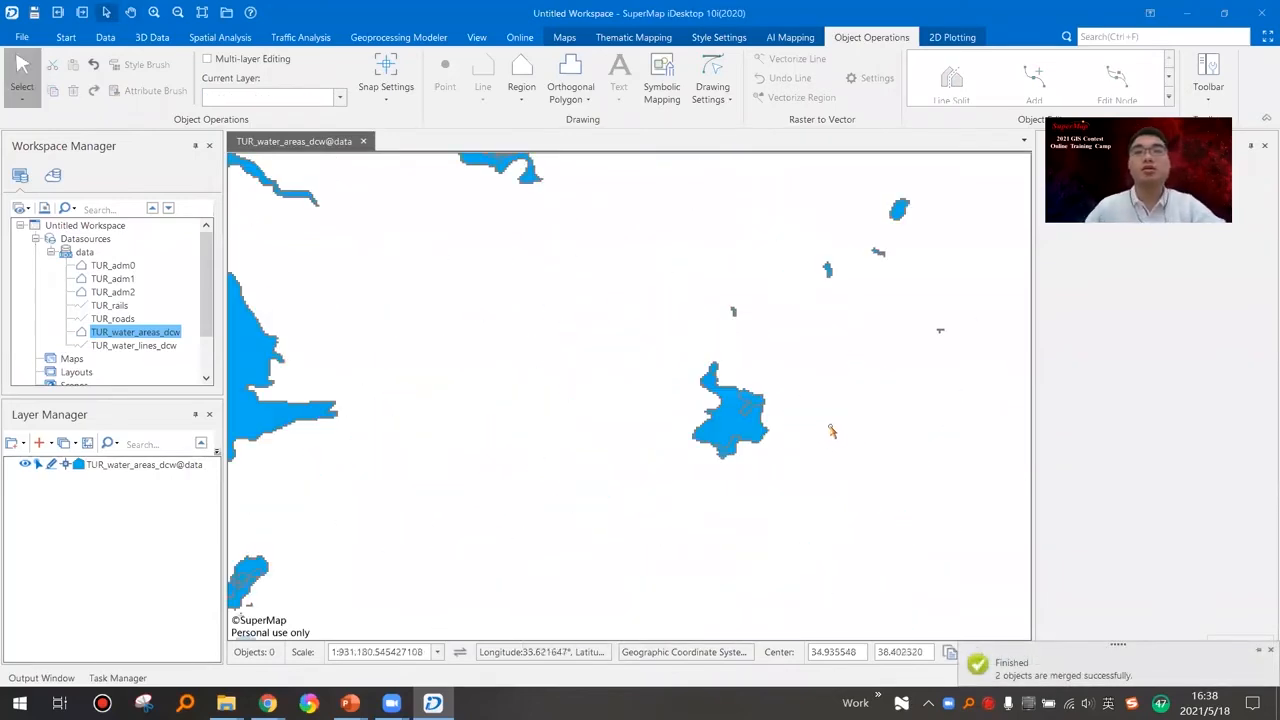
scroll(755, 410, up, 3)
click(622, 372)
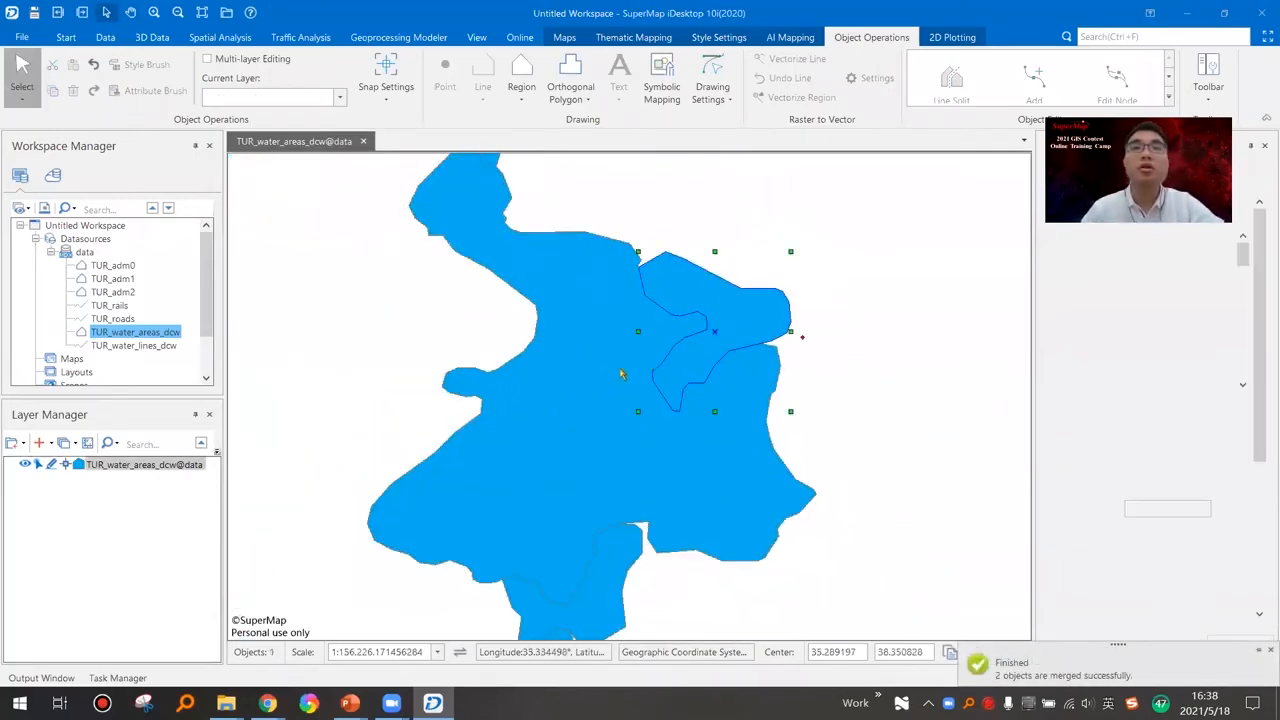
right_click(600, 383)
click(660, 437)
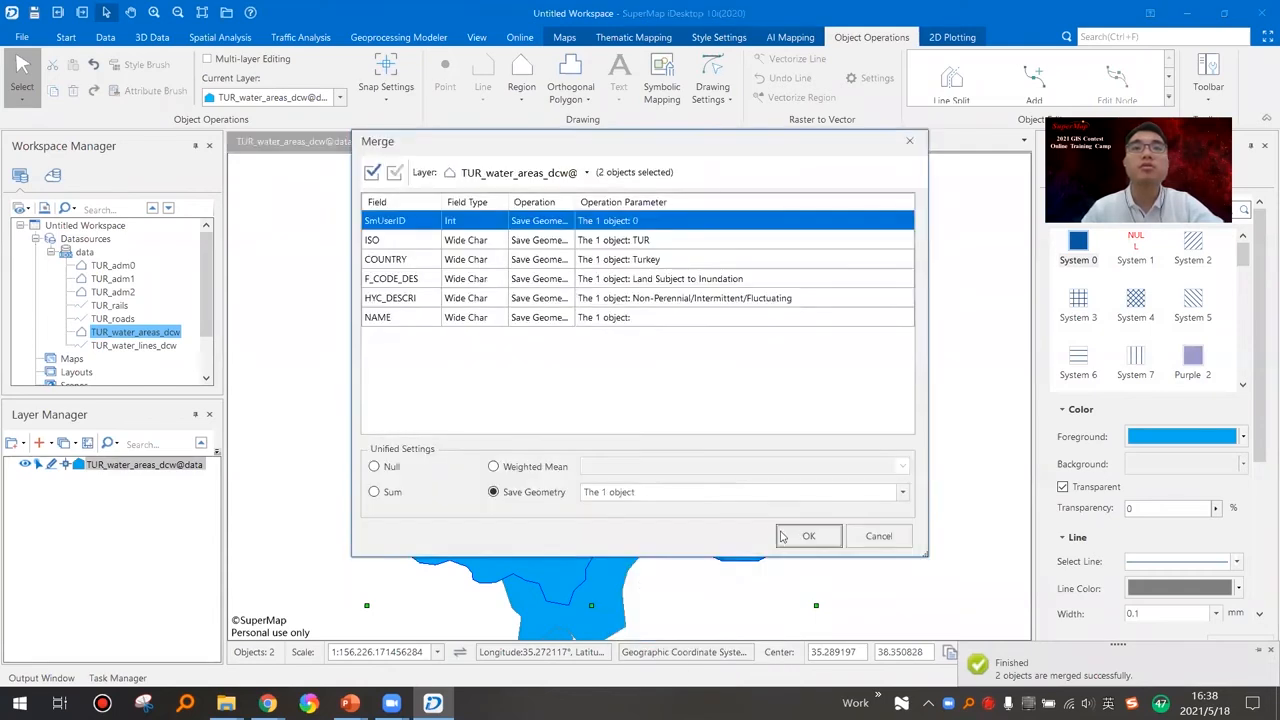
click(795, 536)
scroll(521, 450, down, 7)
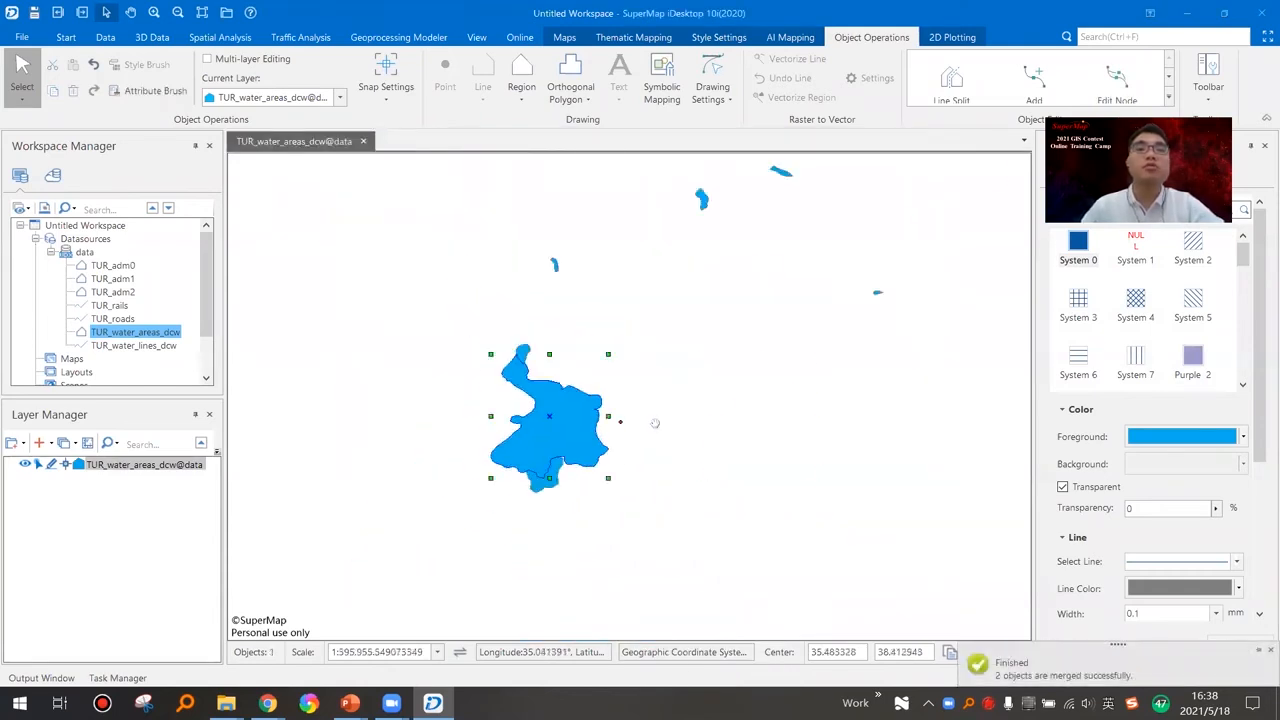
drag(413, 407, 547, 419)
click(600, 434)
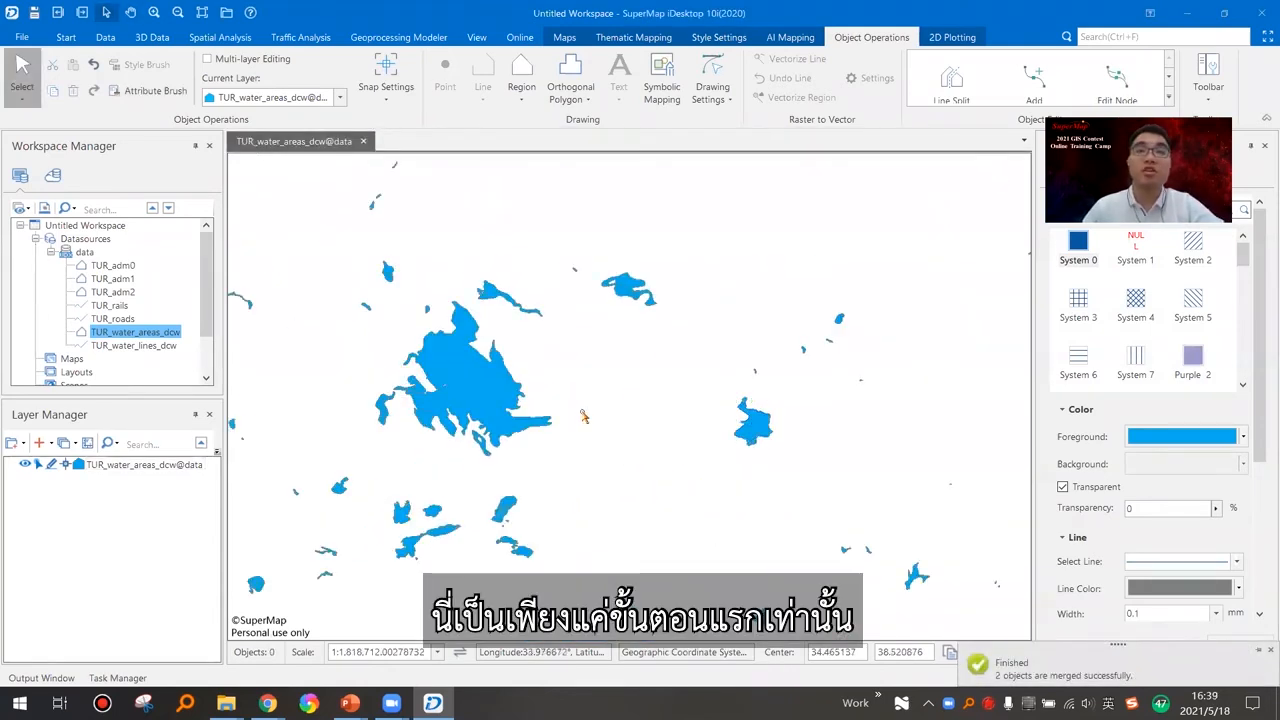
drag(738, 438, 797, 438)
scroll(797, 438, down, 1)
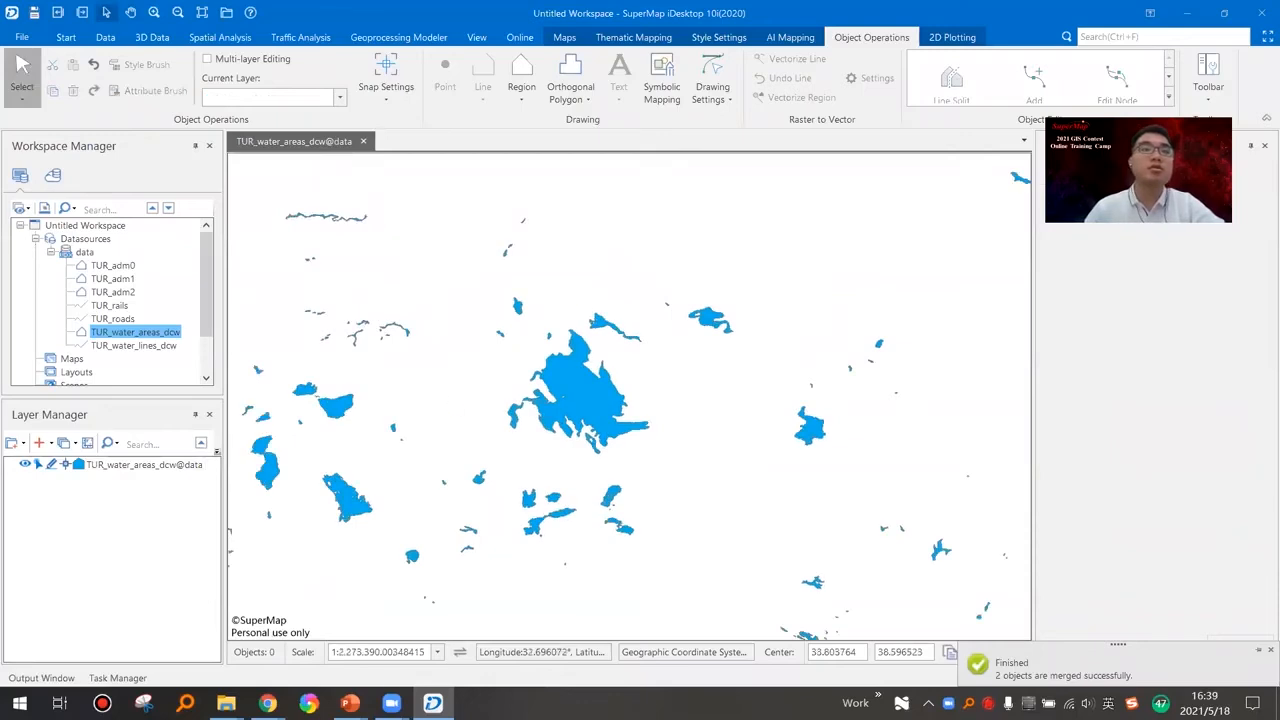
Switch to PowerPoint and present the slides from Union multiple polygon through to the center point extraction slide.
click(350, 703)
click(260, 630)
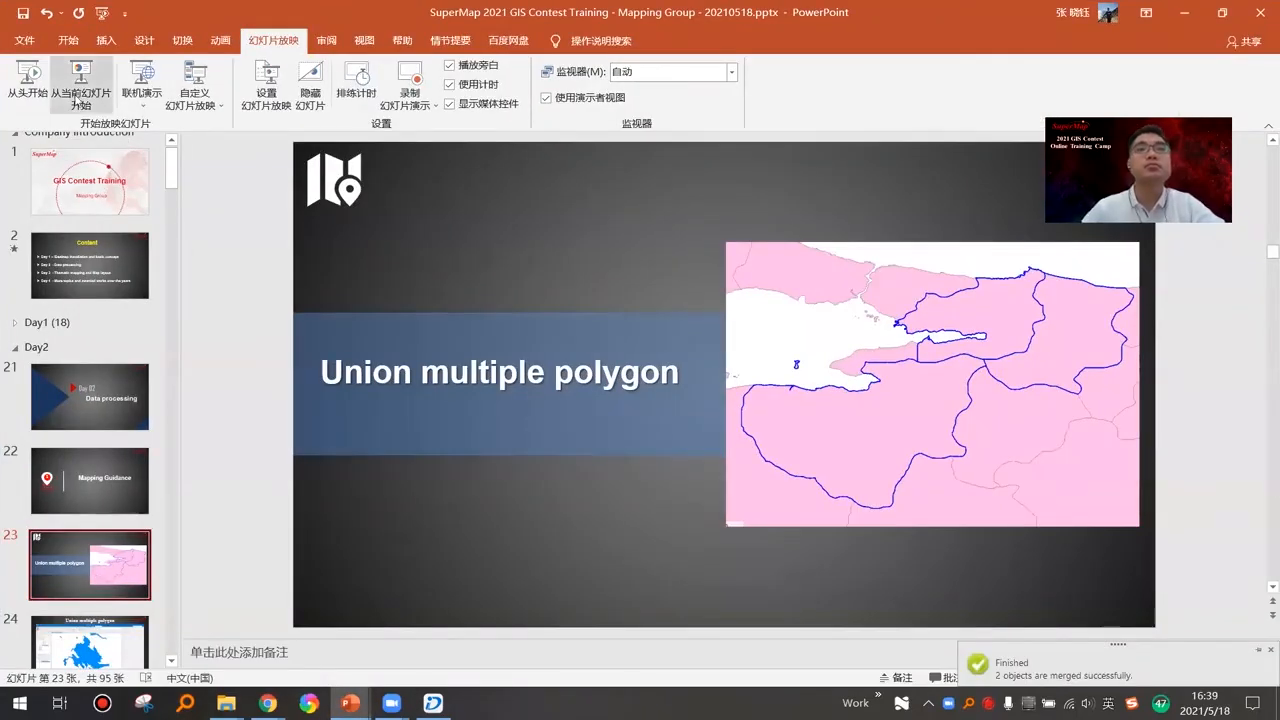
click(80, 78)
key(Right)
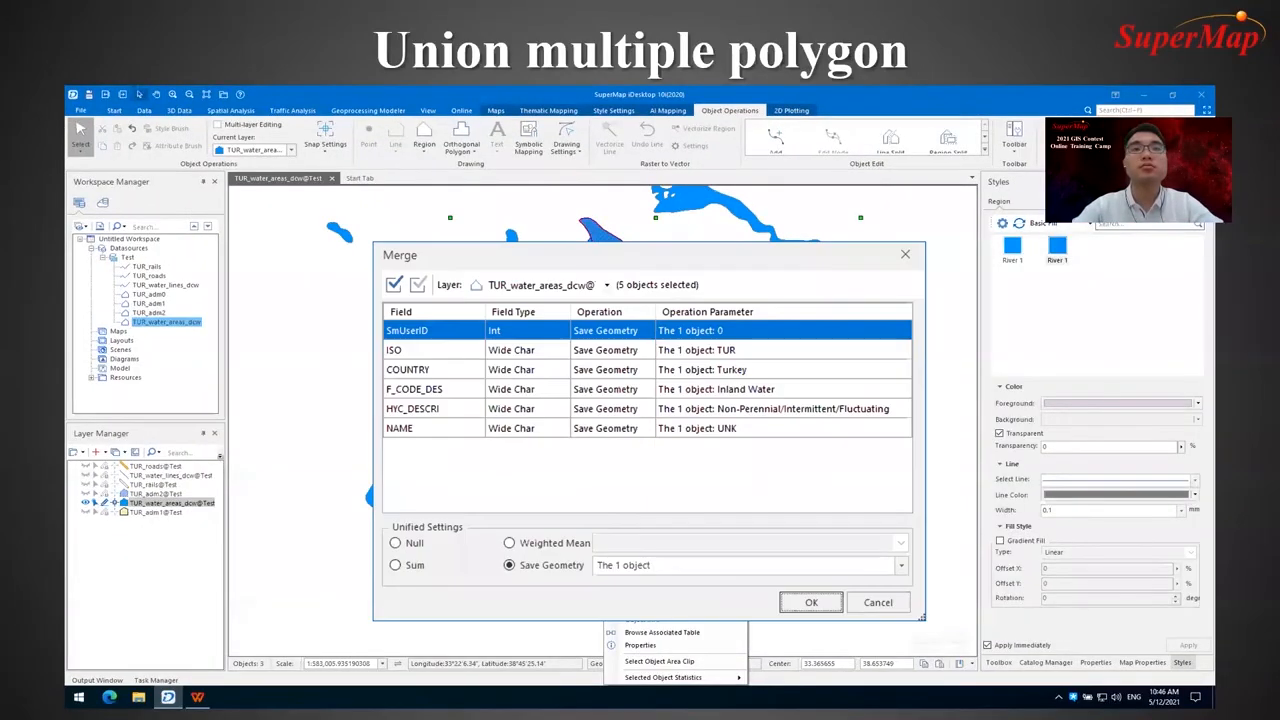
key(Right)
key(Right)
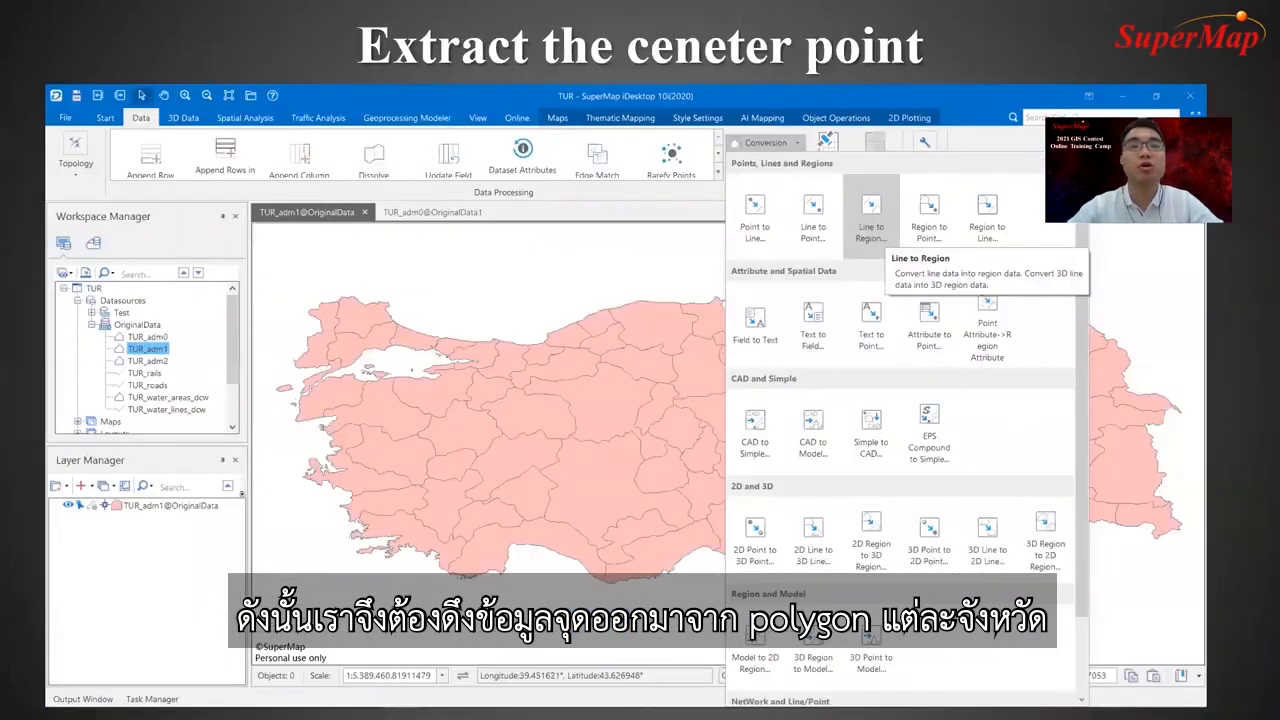
key(Escape)
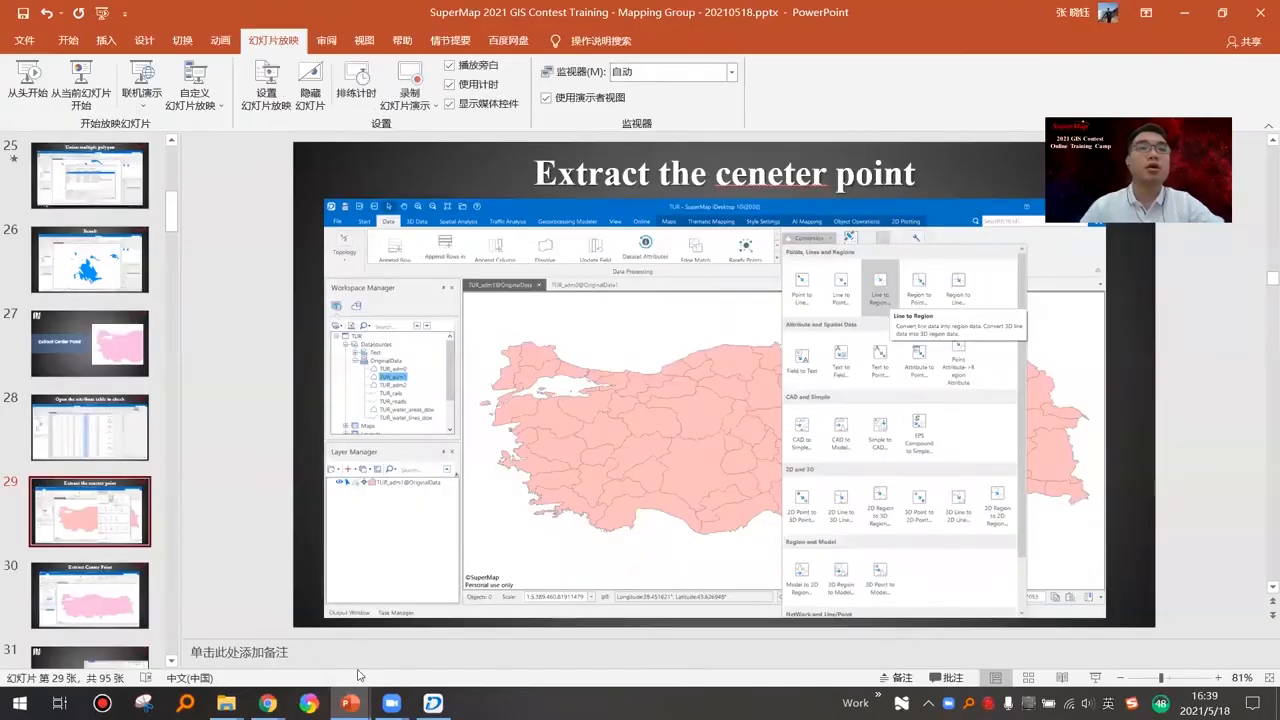
Return to SuperMap iDesktop and close the TUR_water_areas_dcw map without saving it.
click(433, 703)
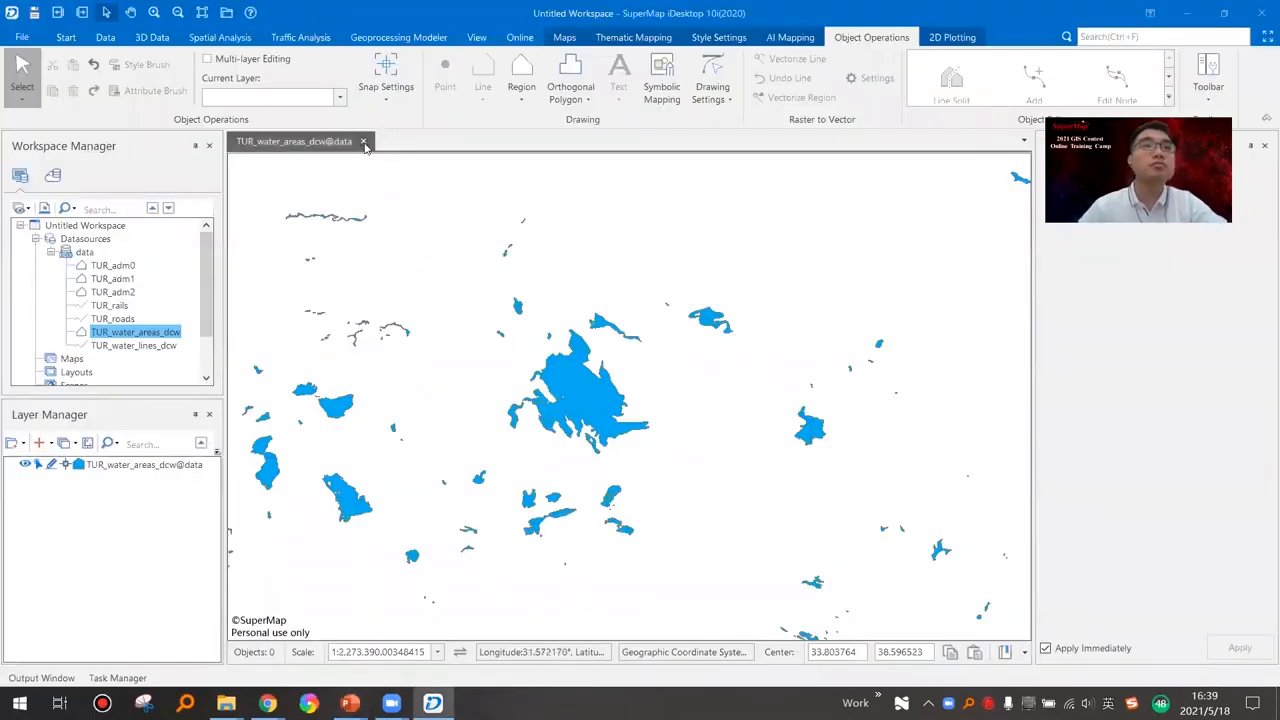
click(363, 141)
click(688, 403)
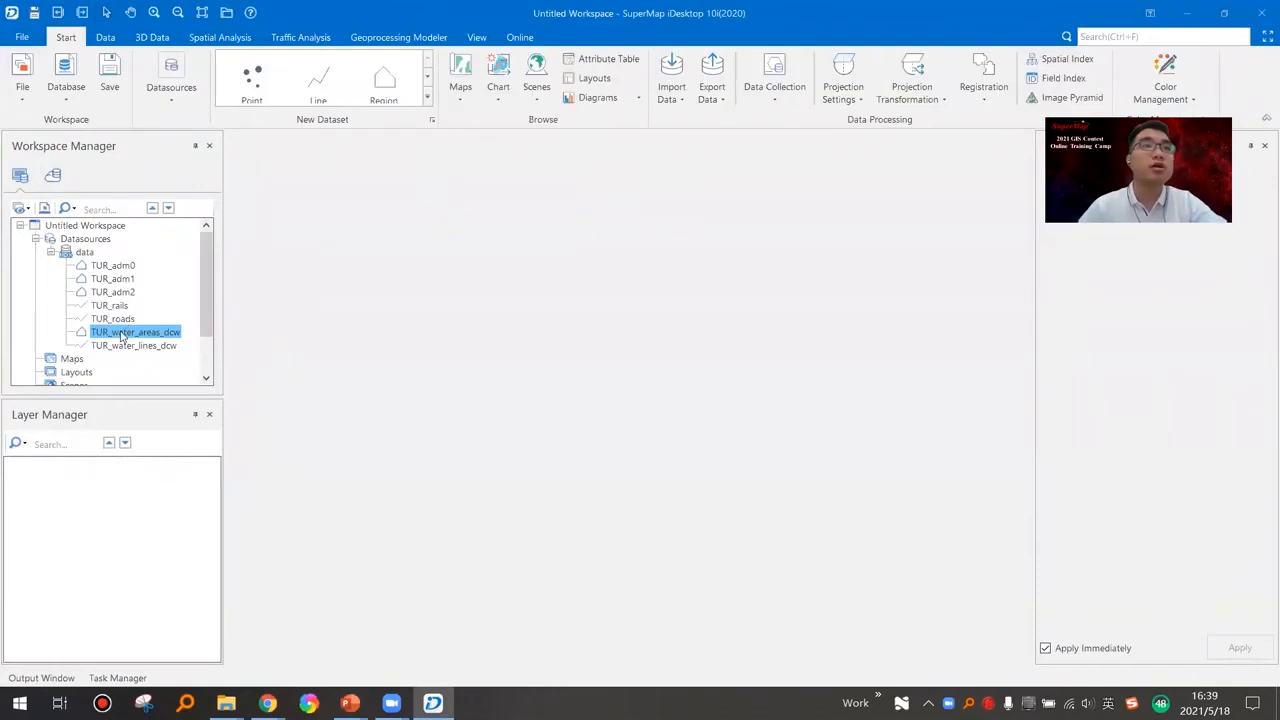
Open the TUR_adm2 dataset in a new map and examine its administrative polygons in northwestern Turkey.
click(117, 292)
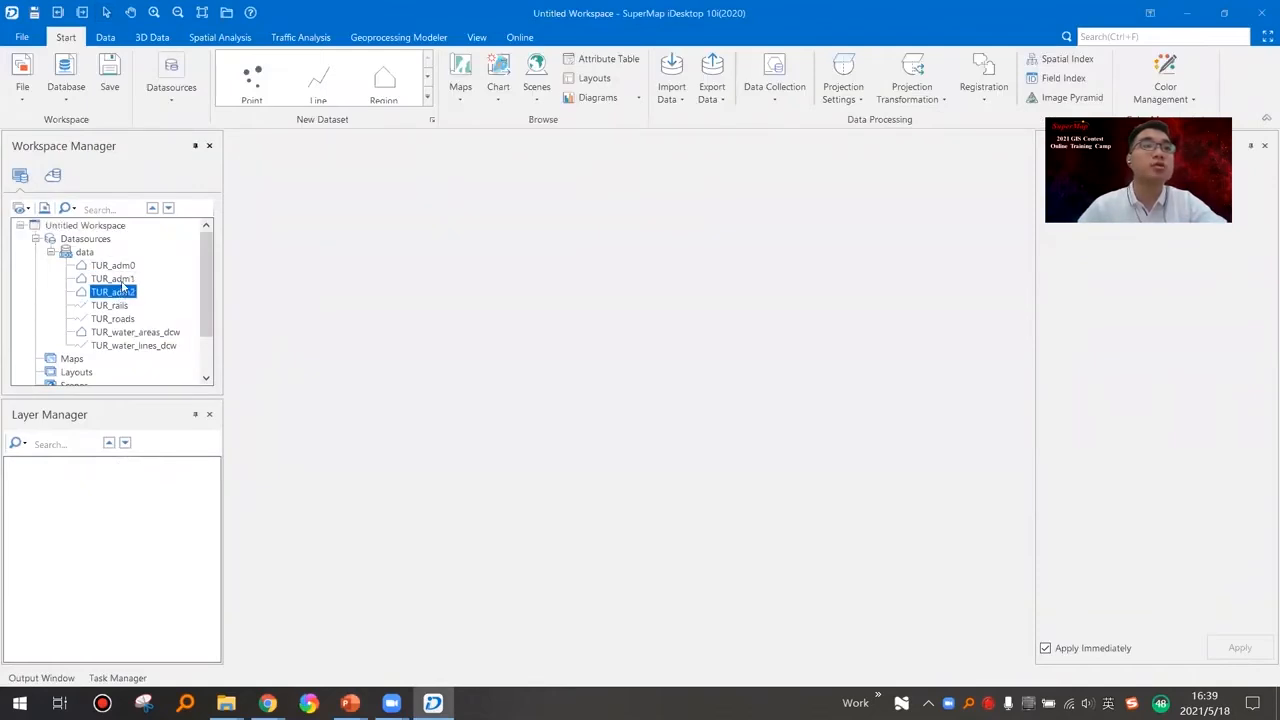
drag(117, 292, 491, 346)
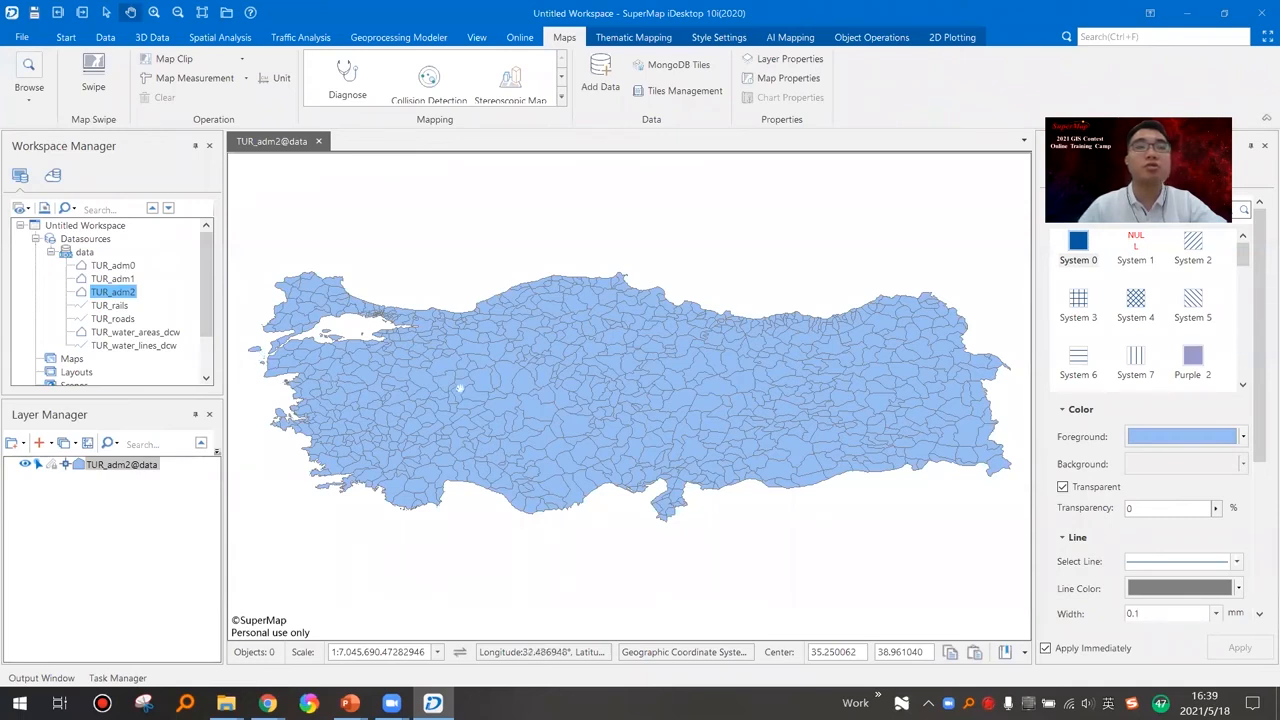
scroll(433, 390, up, 1)
scroll(433, 390, up, 4)
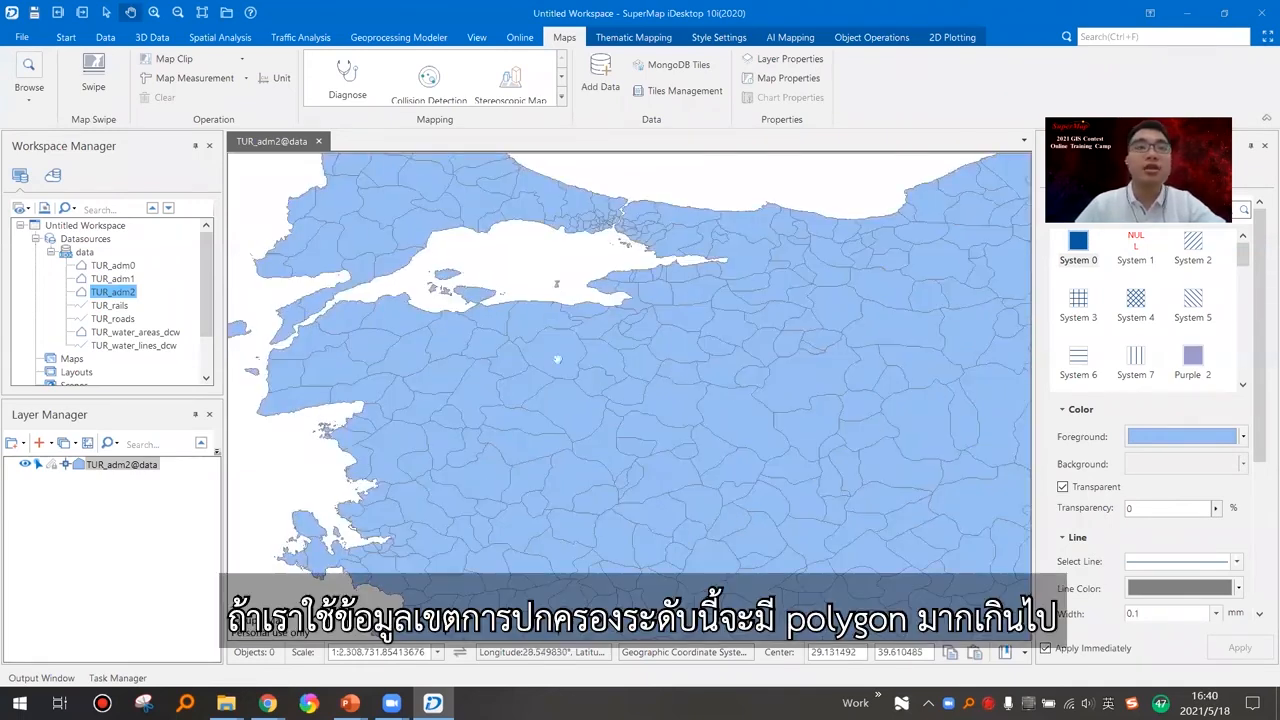
scroll(575, 288, down, 1)
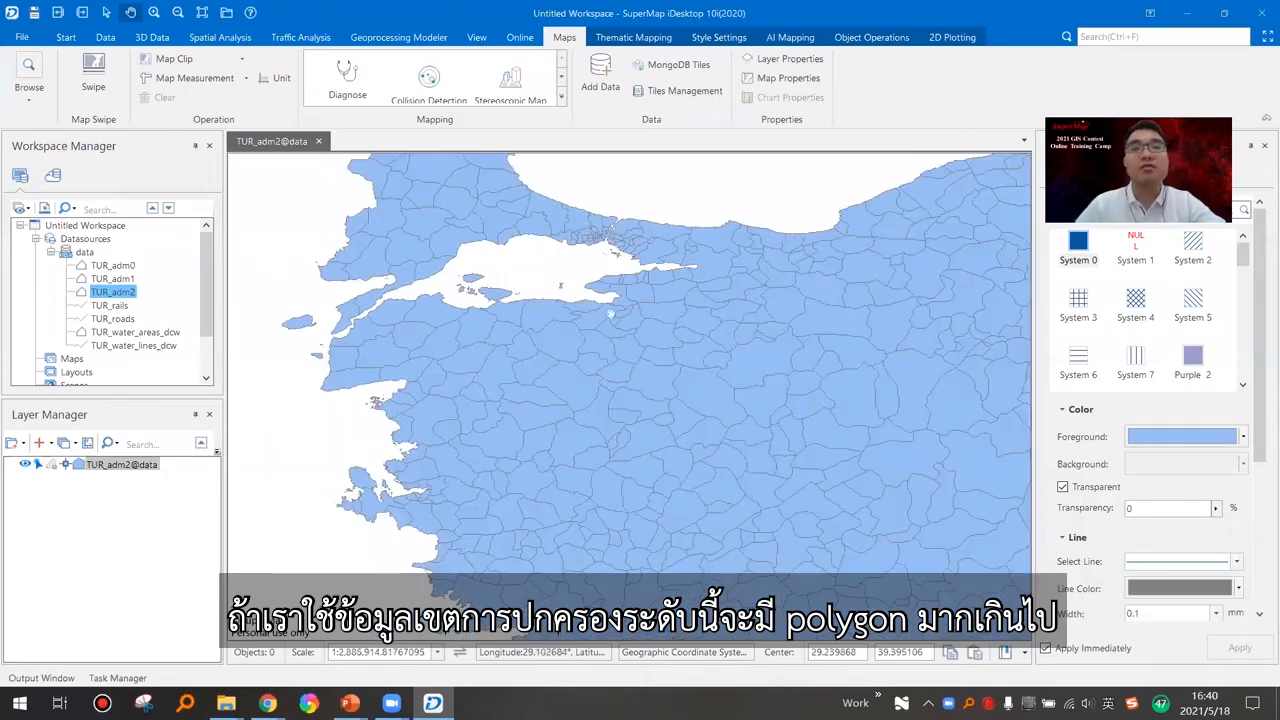
drag(698, 366, 628, 386)
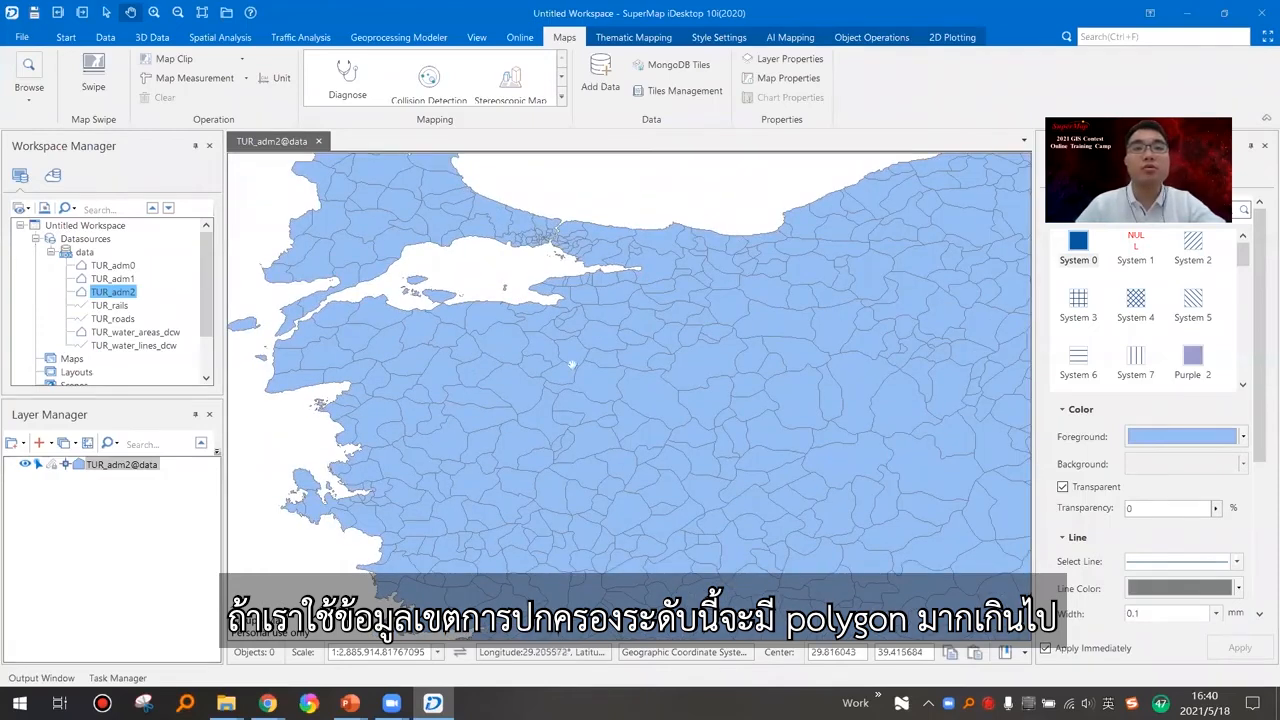
Close the TUR_adm2 map without saving and open the TUR_adm1 dataset in a new map.
click(320, 143)
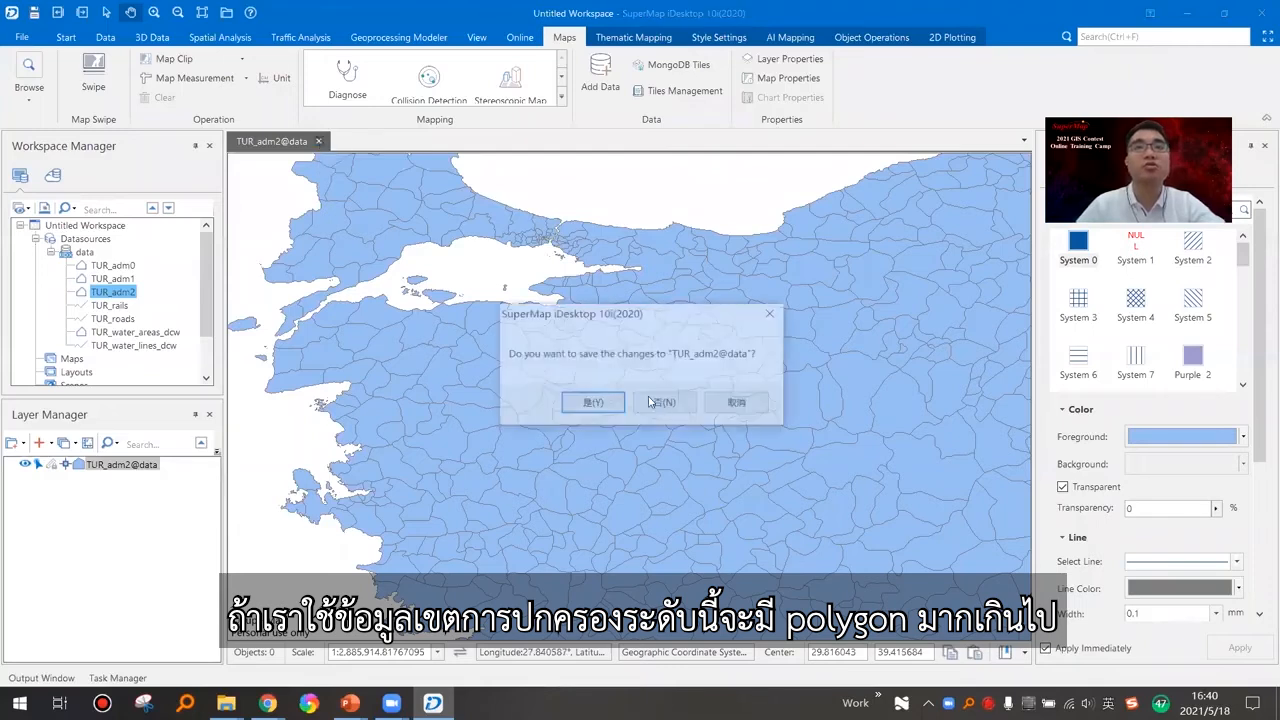
click(666, 404)
click(122, 280)
drag(126, 287, 560, 370)
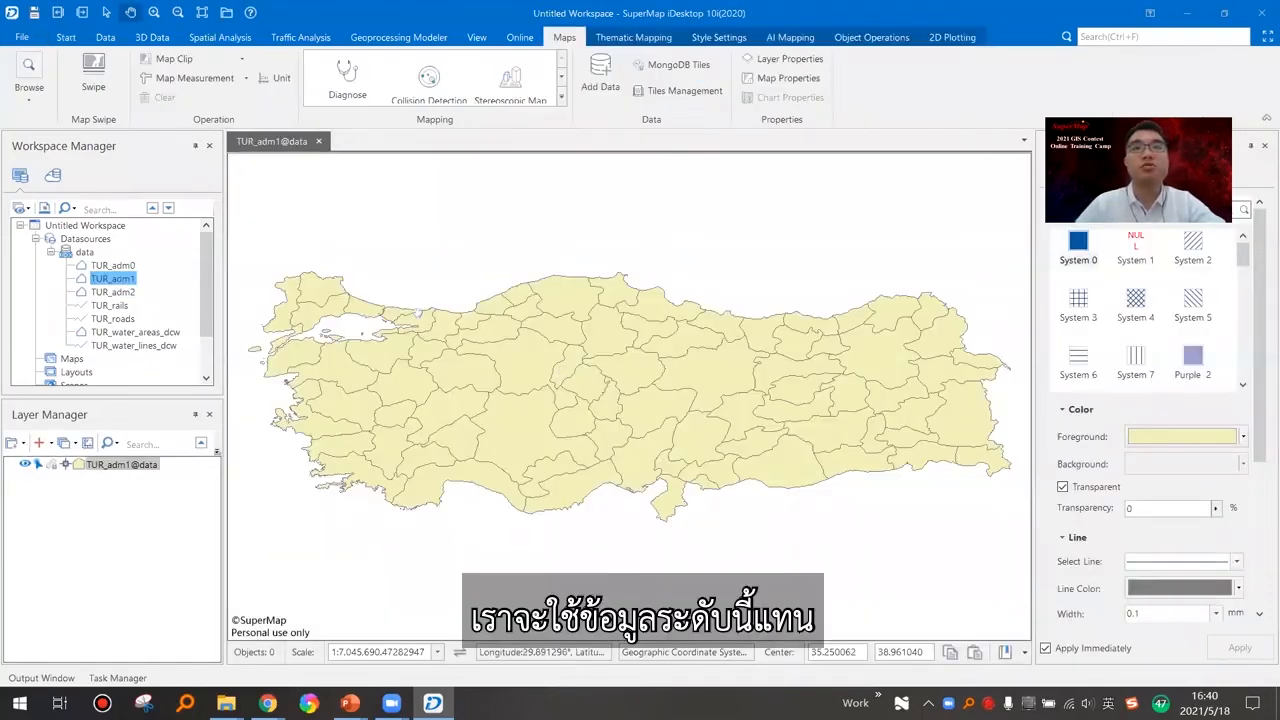
Select individual province polygons in northwestern Turkey one at a time to examine their extents.
drag(395, 349, 421, 344)
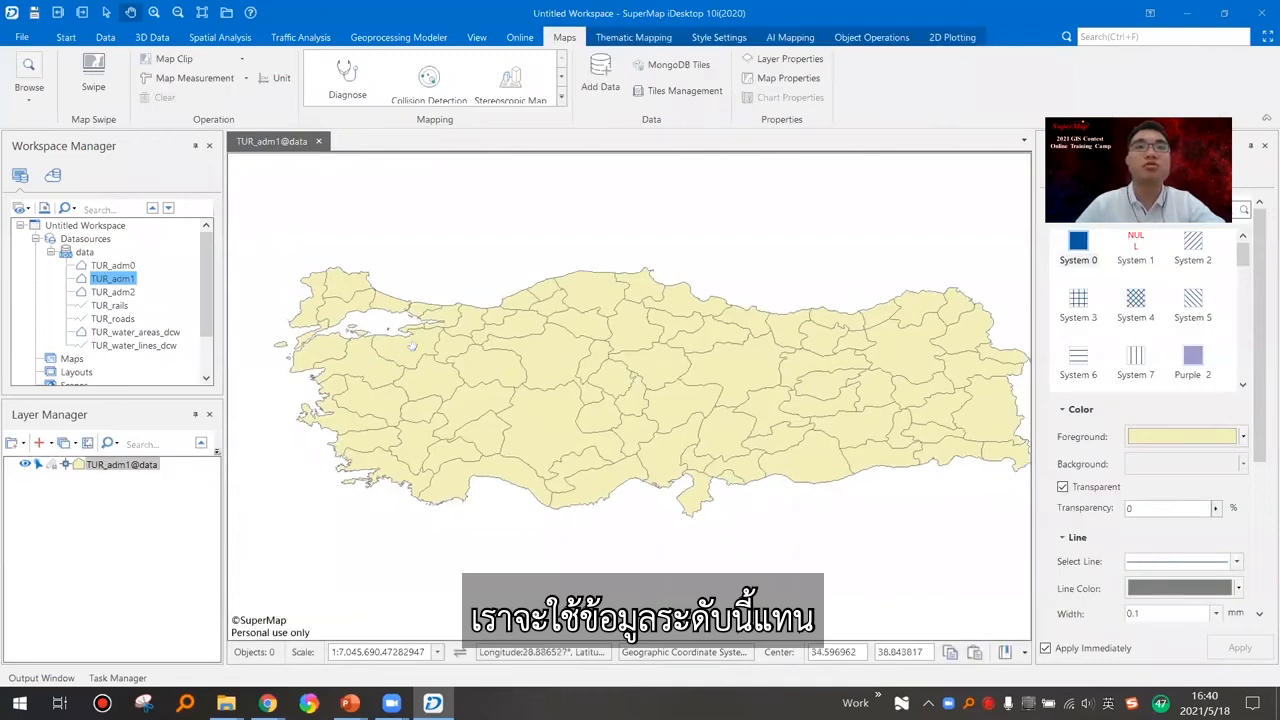
right_click(418, 269)
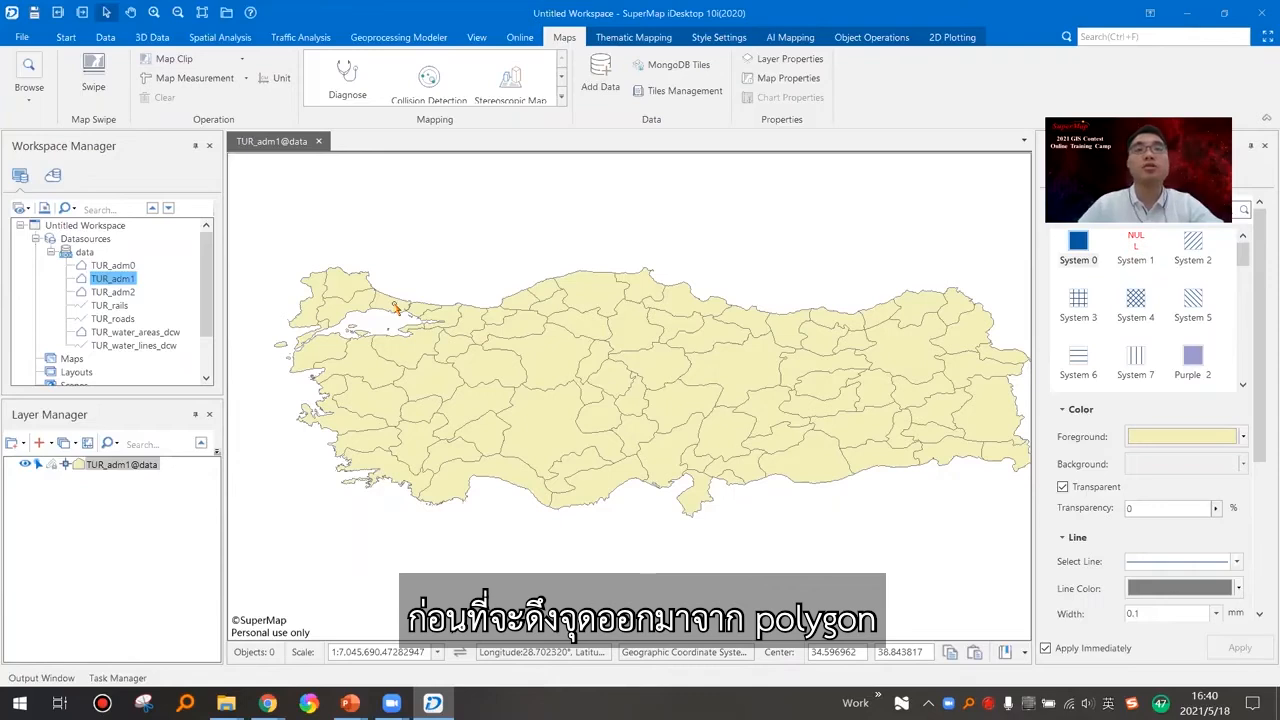
click(384, 309)
scroll(410, 330, up, 2)
drag(405, 341, 611, 352)
click(506, 440)
click(410, 392)
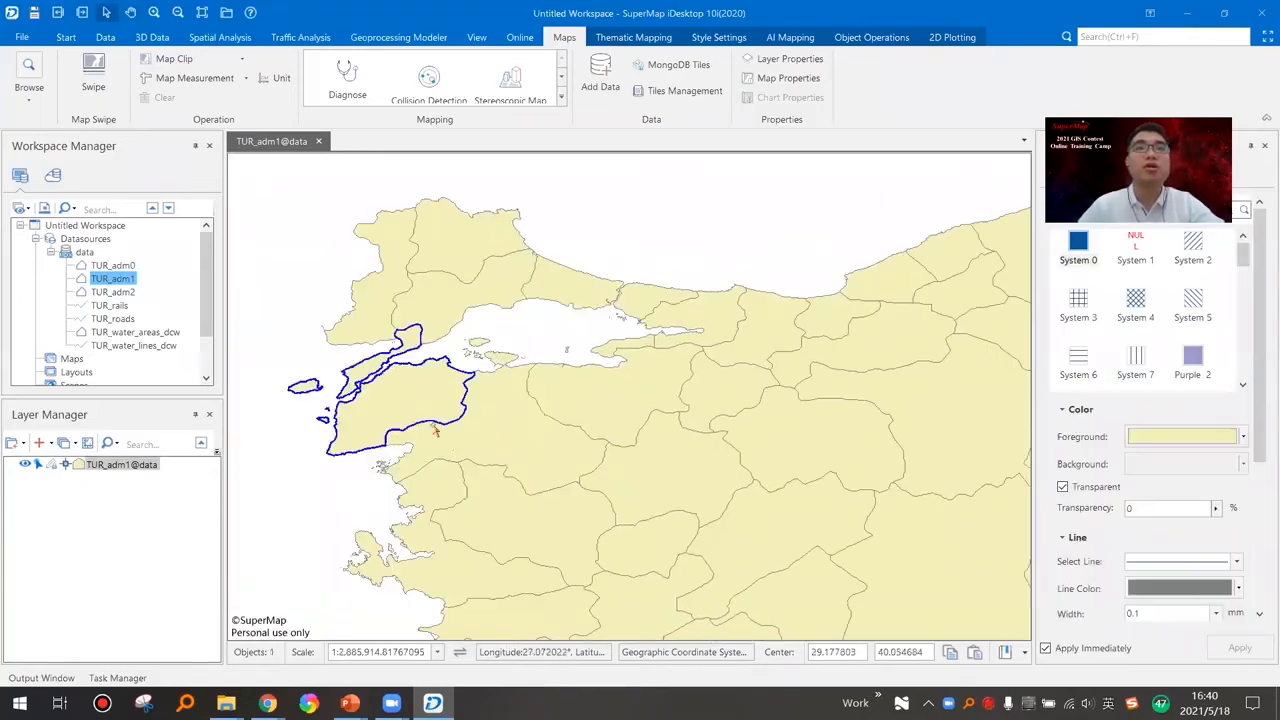
click(515, 448)
click(537, 474)
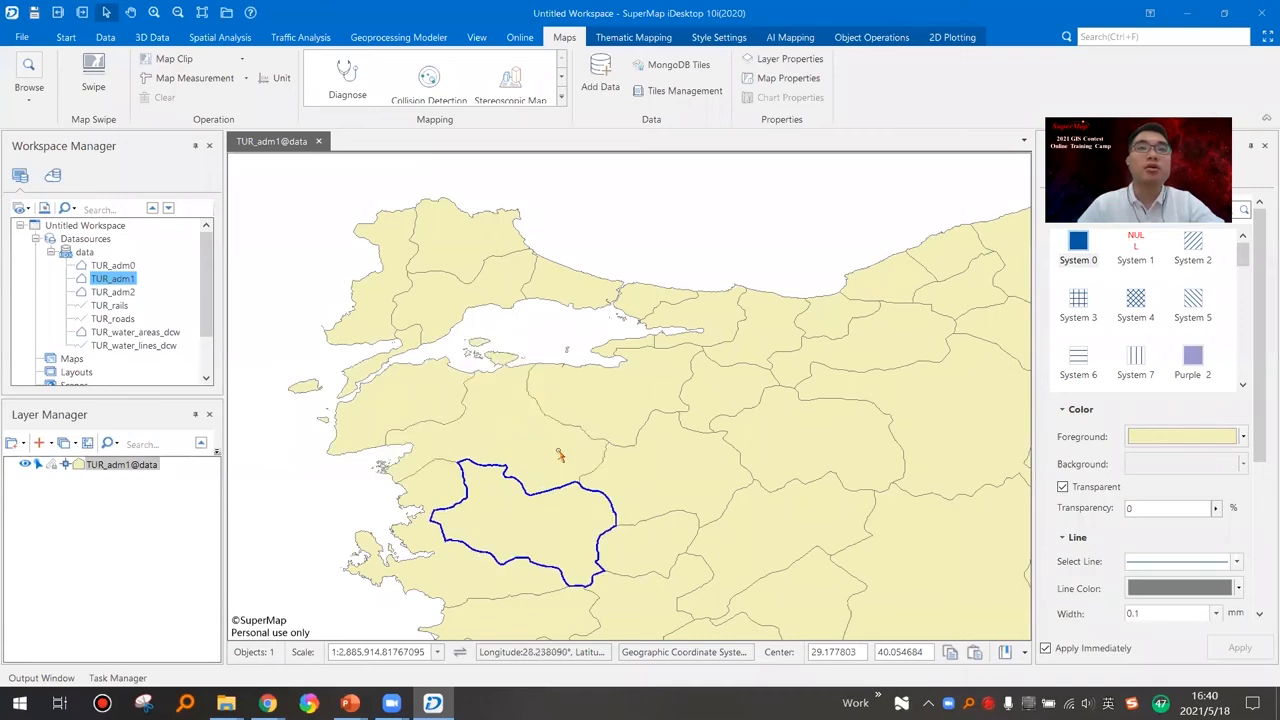
Select the province south of the Sea of Marmara and examine how its mainland and islands form one polygon.
click(521, 400)
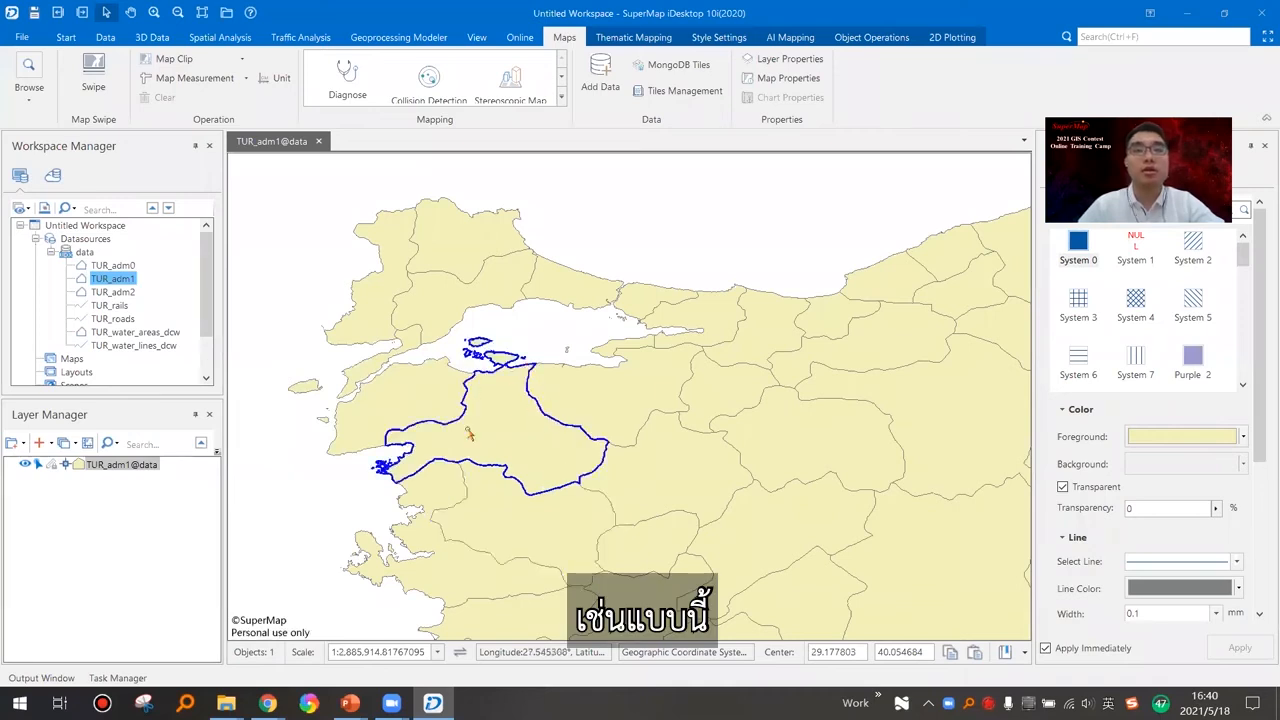
scroll(464, 391, up, 1)
drag(504, 365, 604, 323)
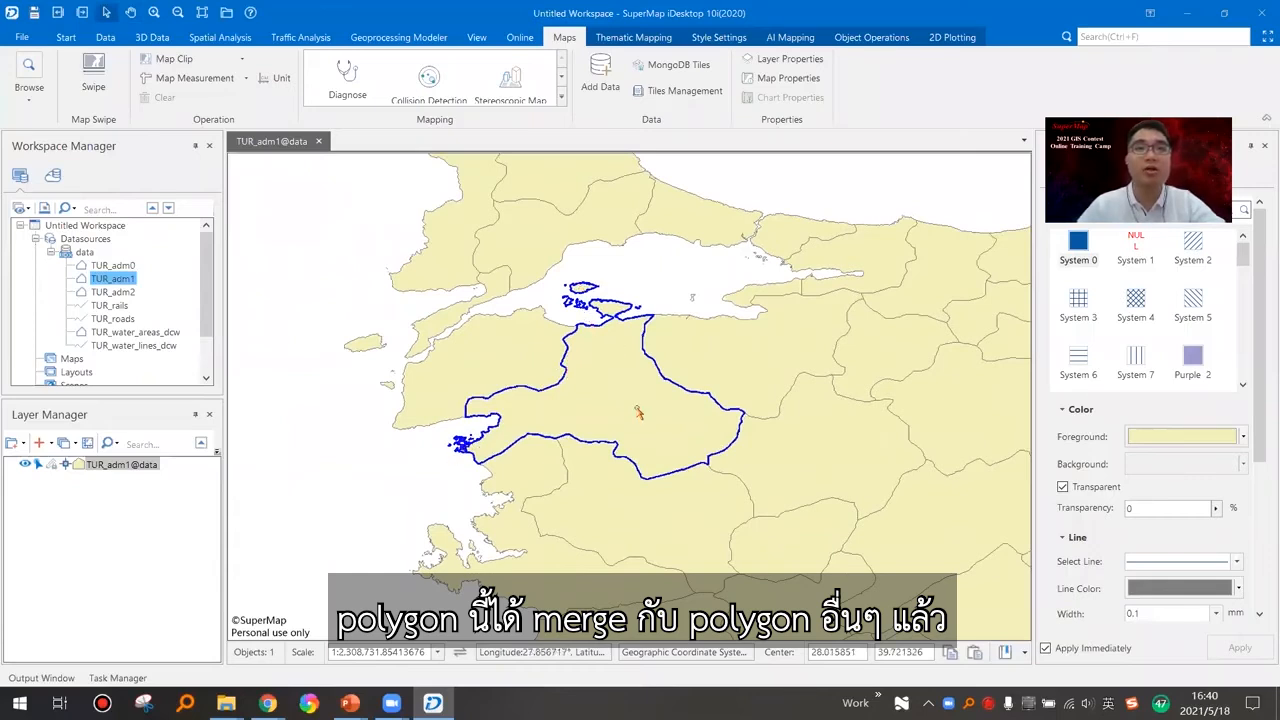
click(439, 480)
click(608, 372)
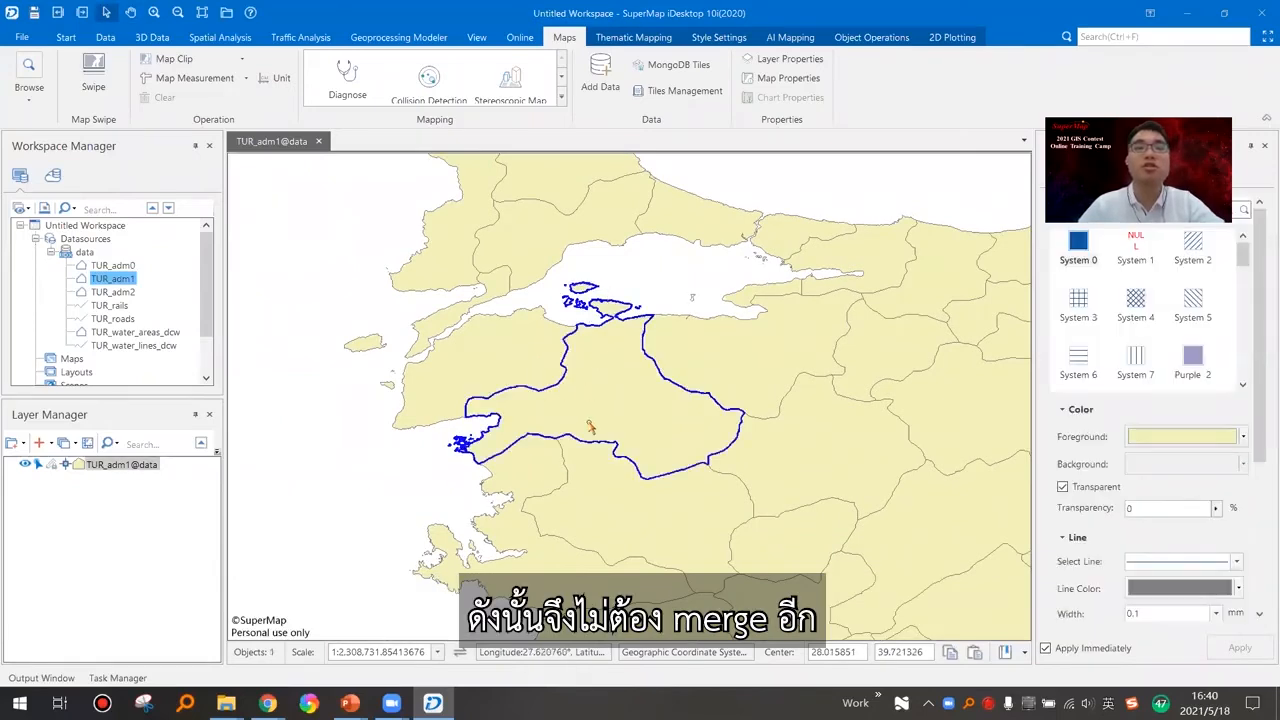
Select the Aegean coast province, examine its coastline and offshore islands closely, and clear the selection.
scroll(659, 472, up, 1)
drag(618, 474, 450, 392)
drag(306, 519, 500, 507)
click(497, 507)
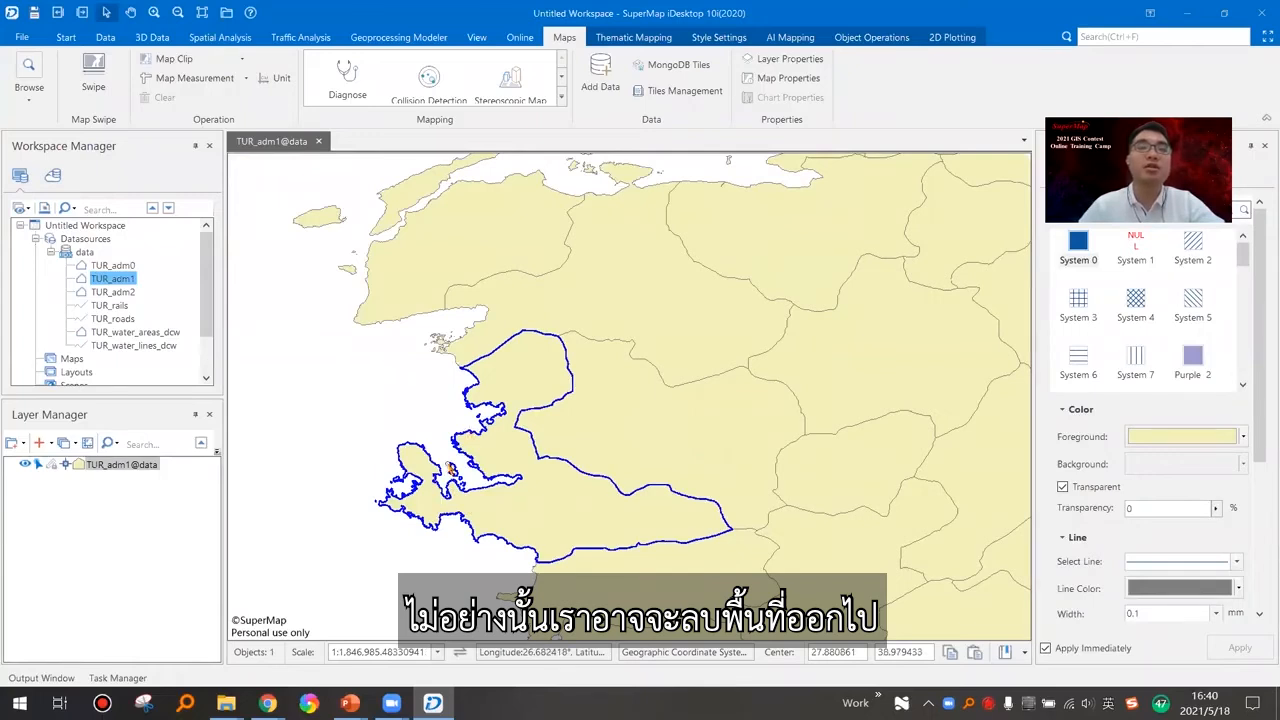
scroll(451, 469, up, 4)
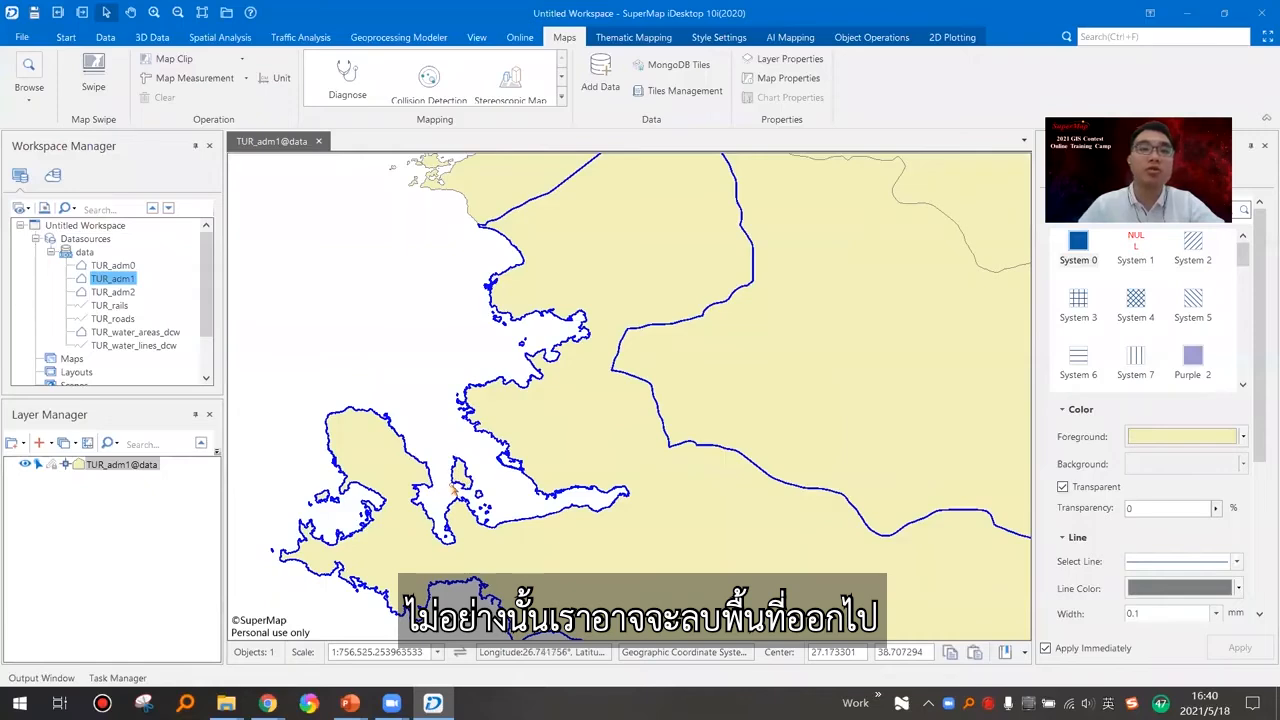
scroll(455, 485, down, 7)
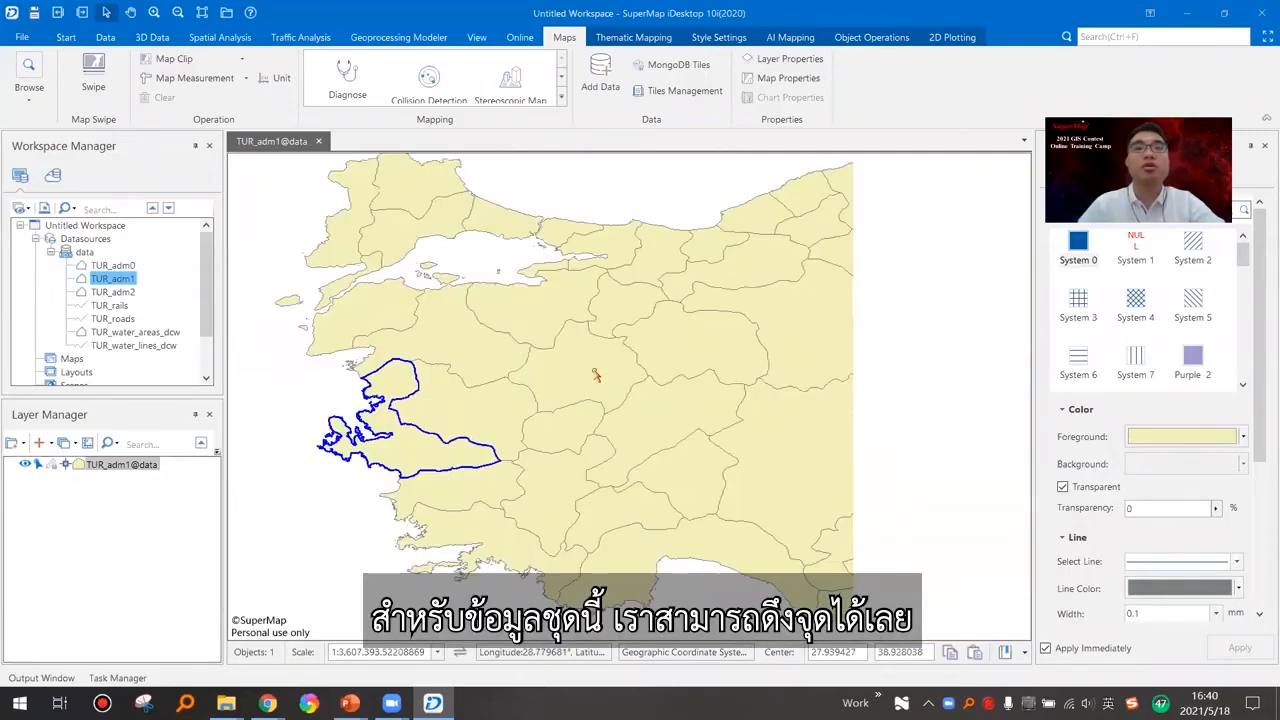
scroll(680, 388, down, 1)
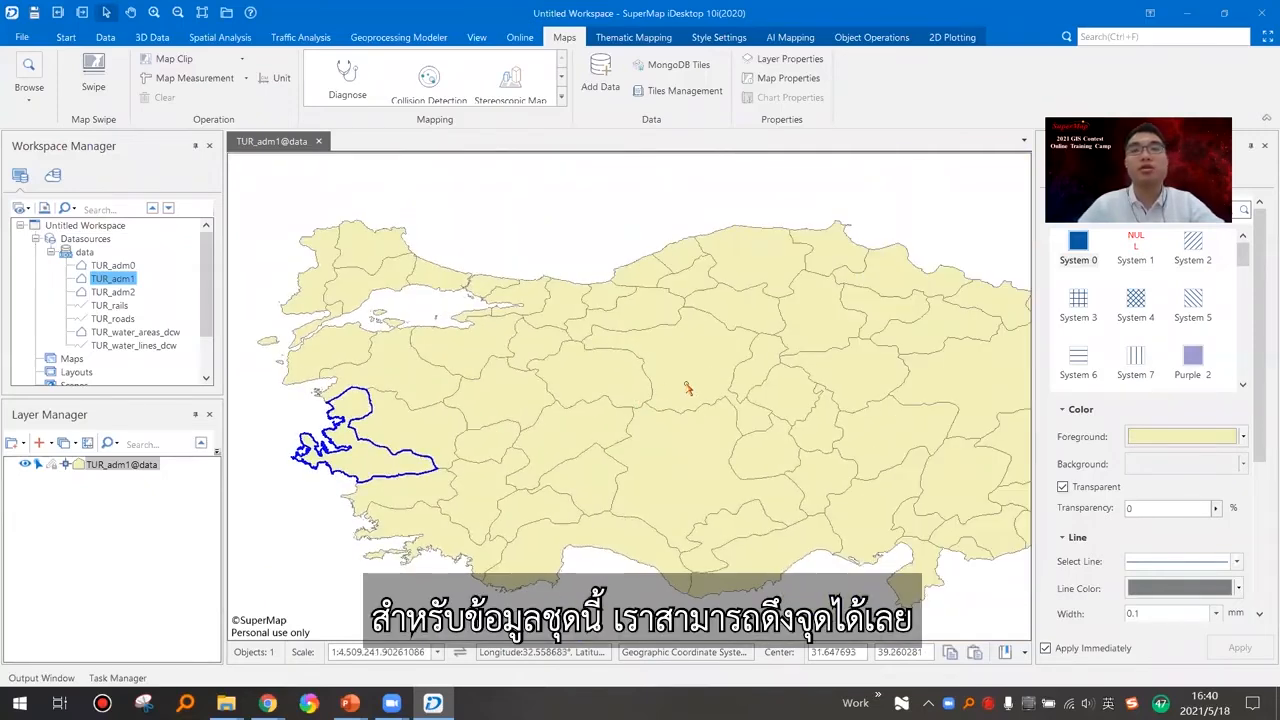
scroll(688, 388, down, 1)
drag(771, 372, 690, 392)
click(432, 262)
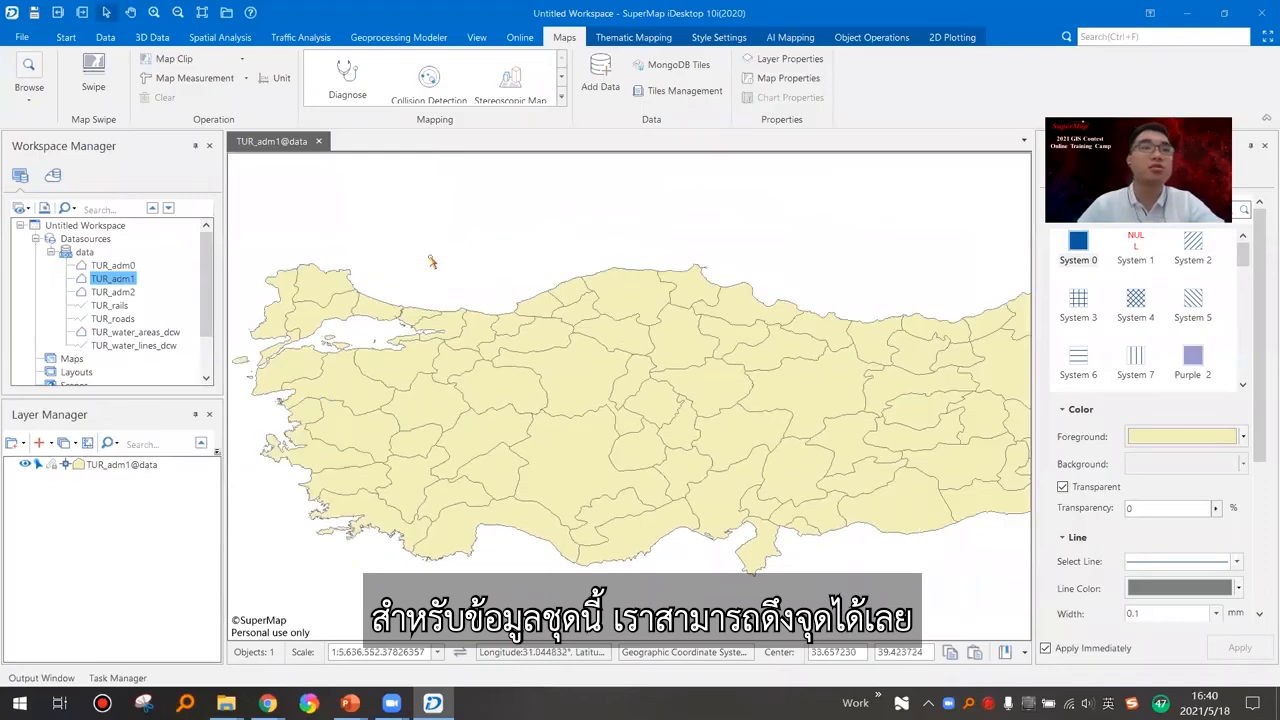
Convert the TUR_adm1 regions to points in the data datasource, using the Compound Inner Point option.
click(66, 37)
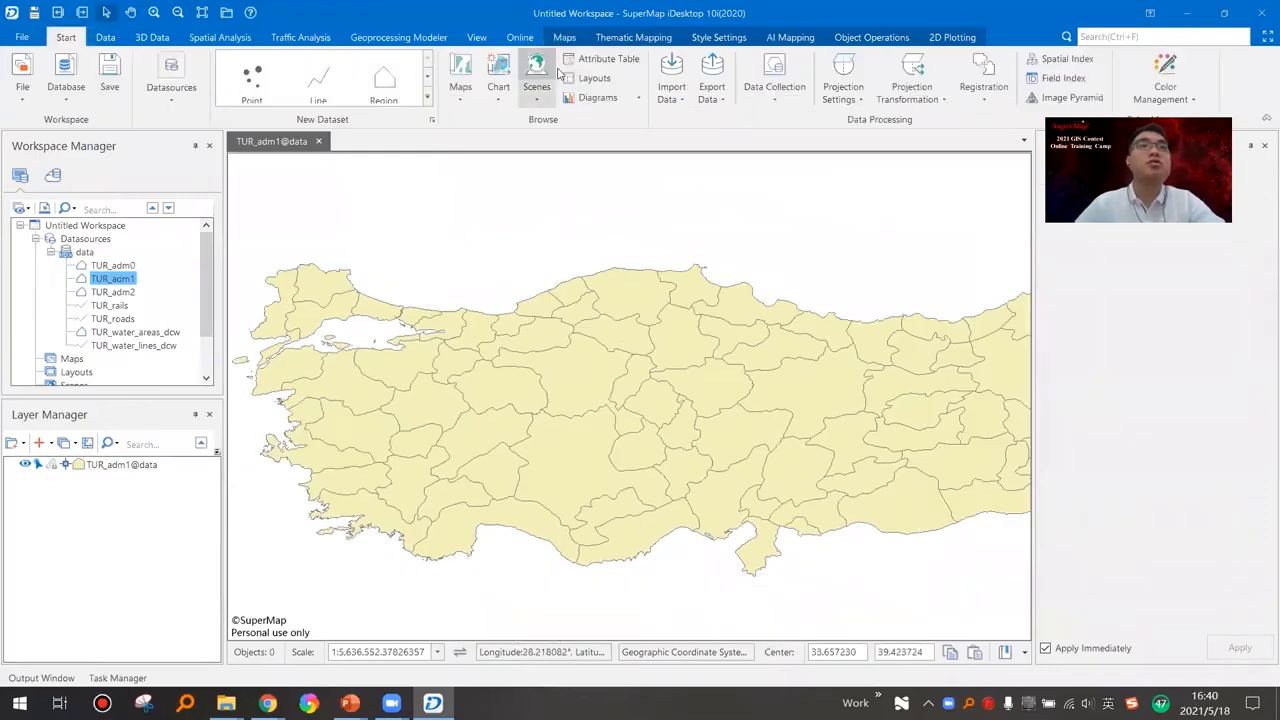
click(98, 38)
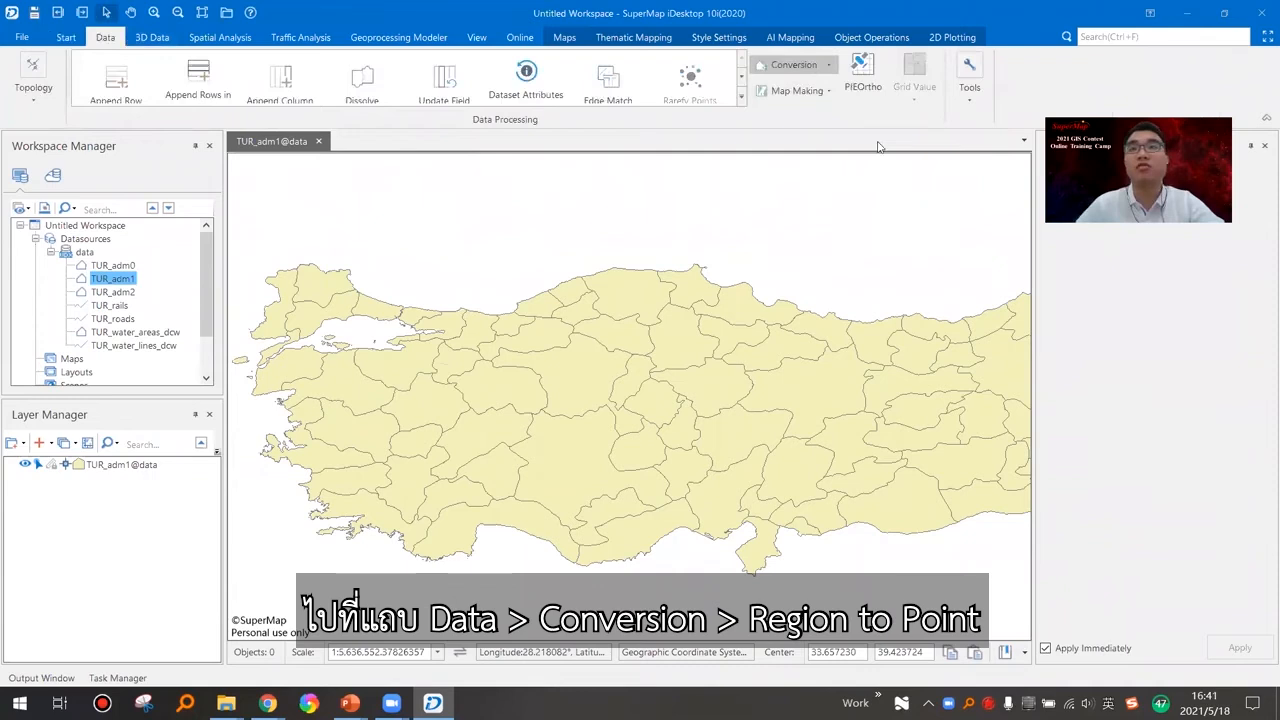
click(825, 67)
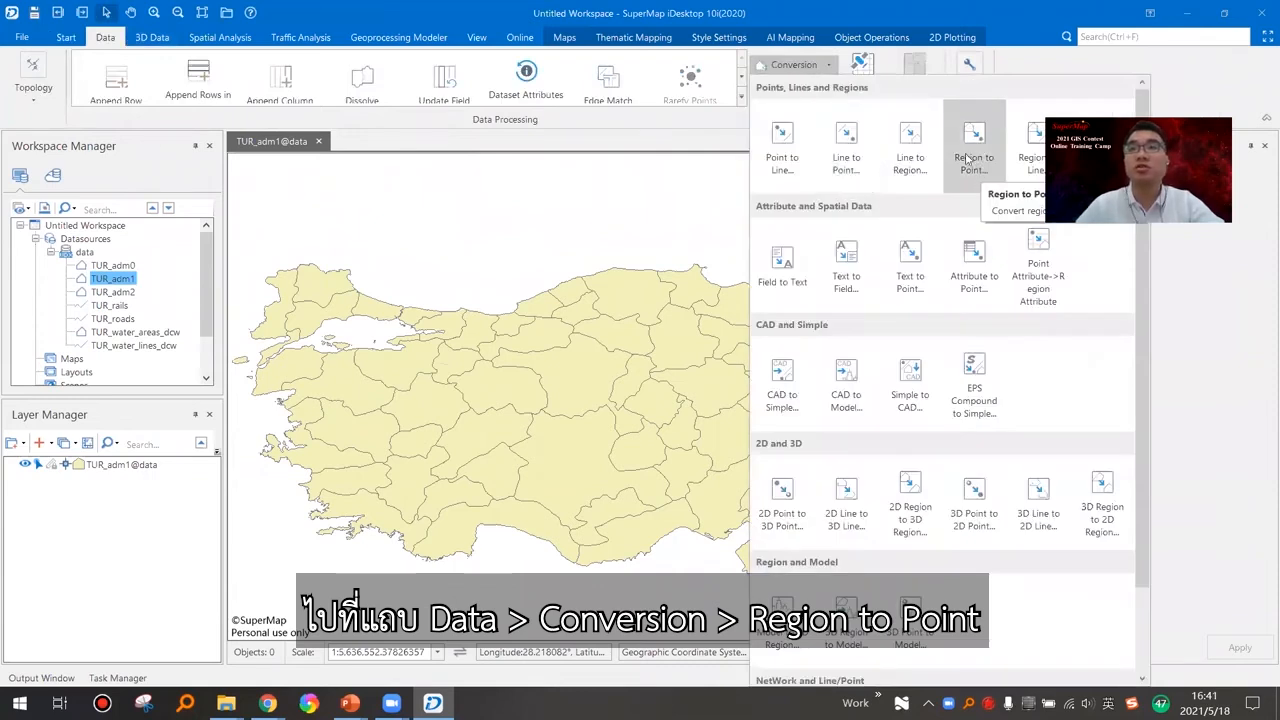
click(975, 160)
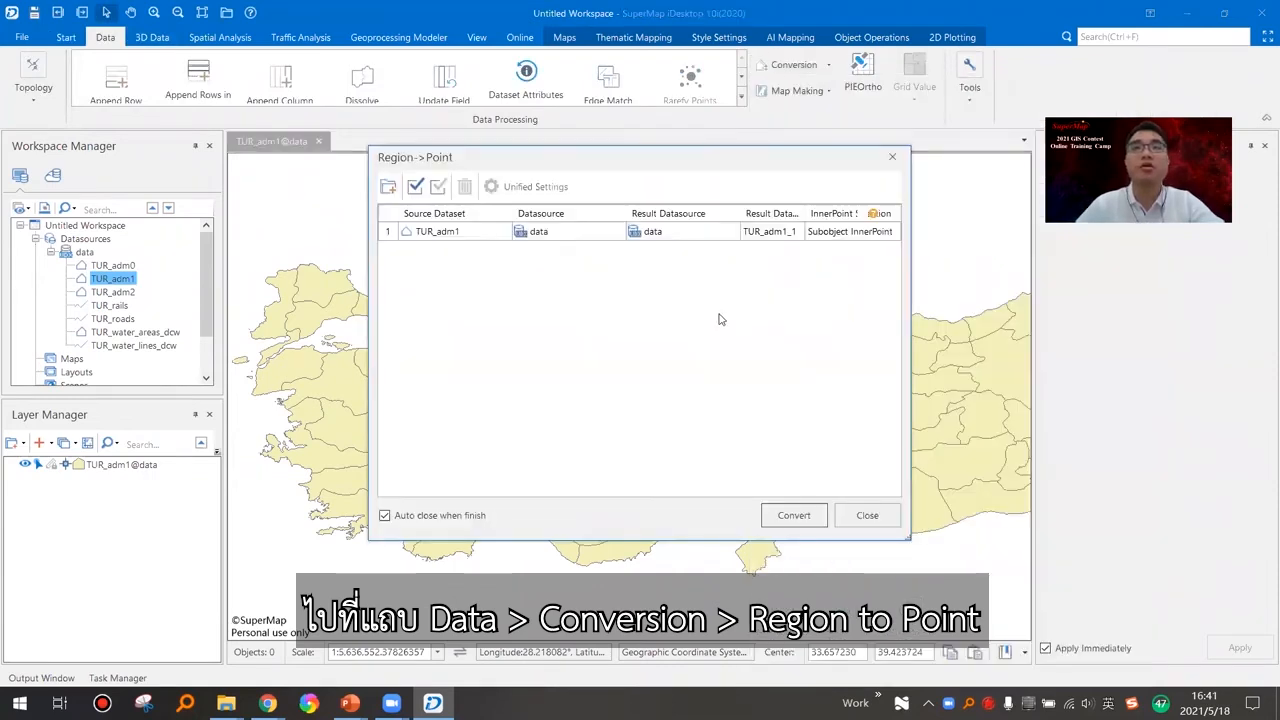
click(865, 232)
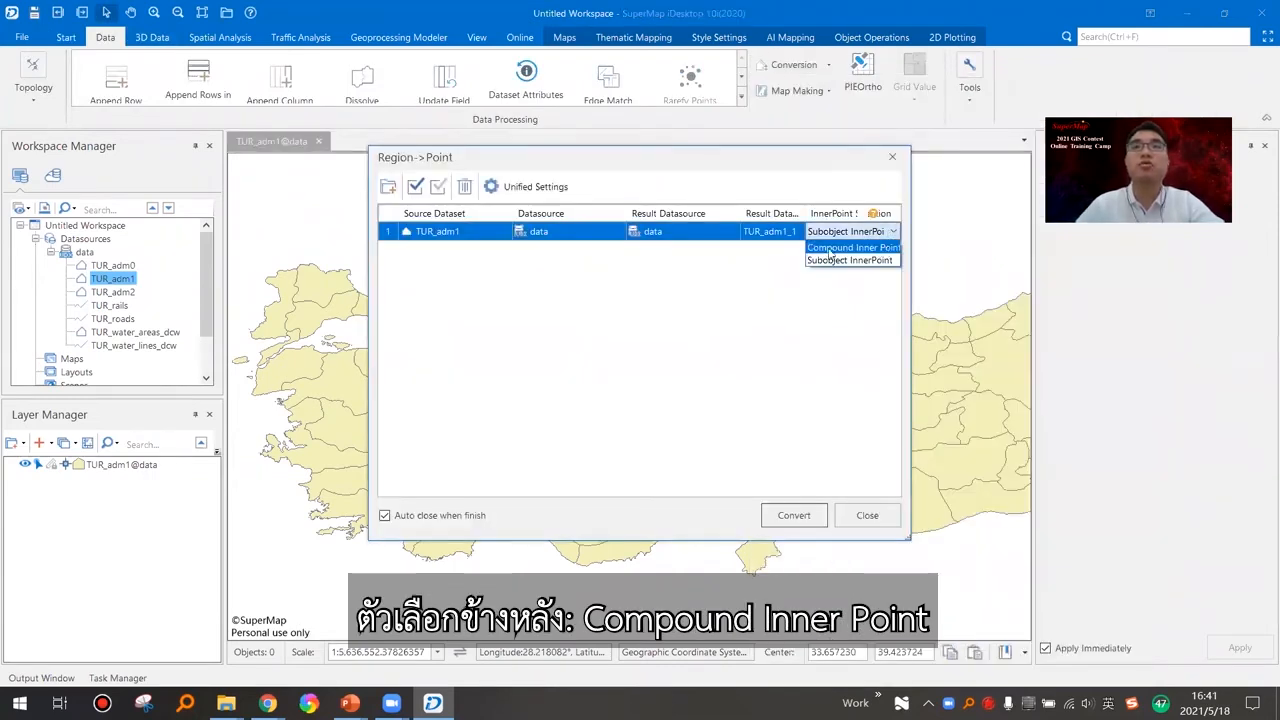
click(830, 248)
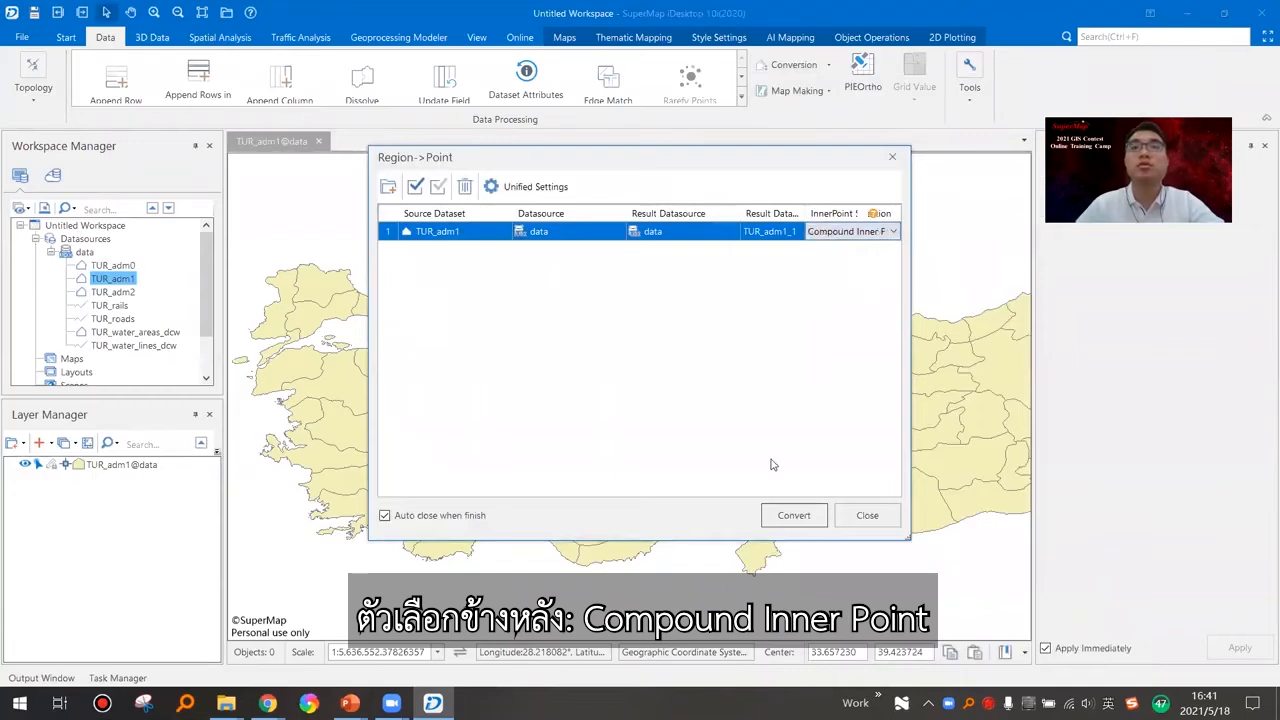
click(805, 520)
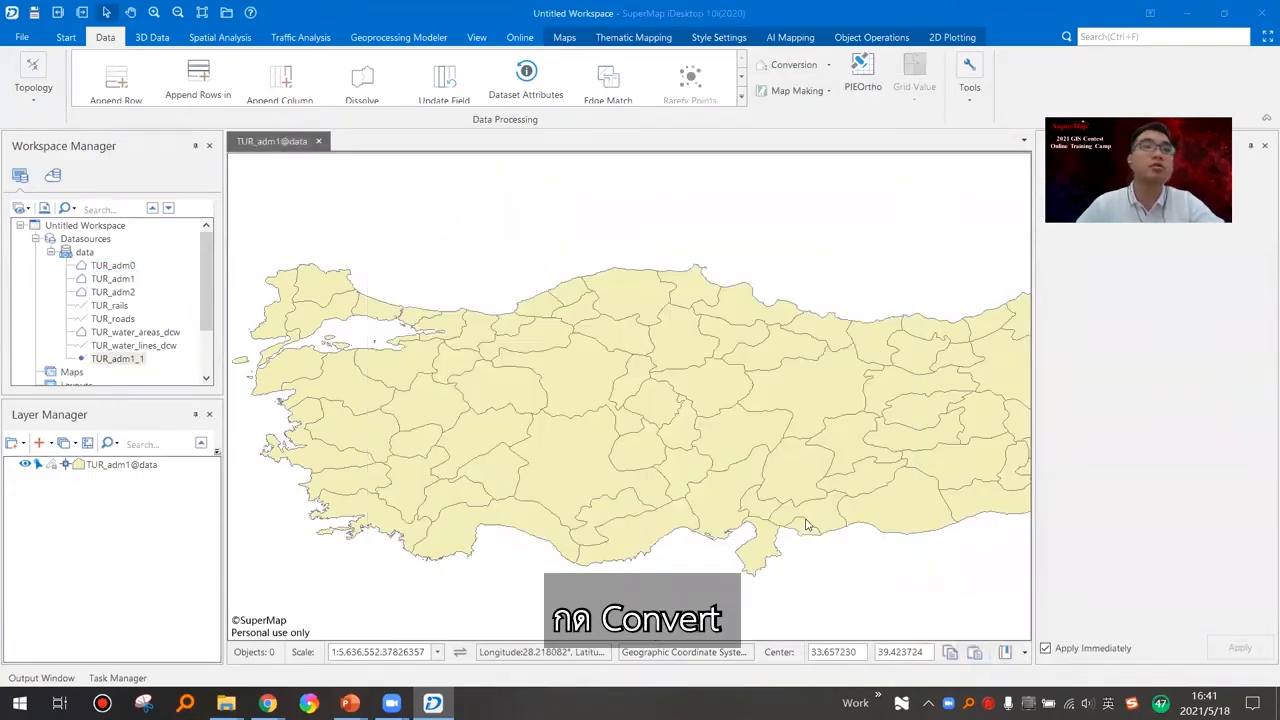
Overlay the TUR_adm1_1 points on the TUR_adm1 province map and inspect individual center points.
drag(128, 362, 552, 380)
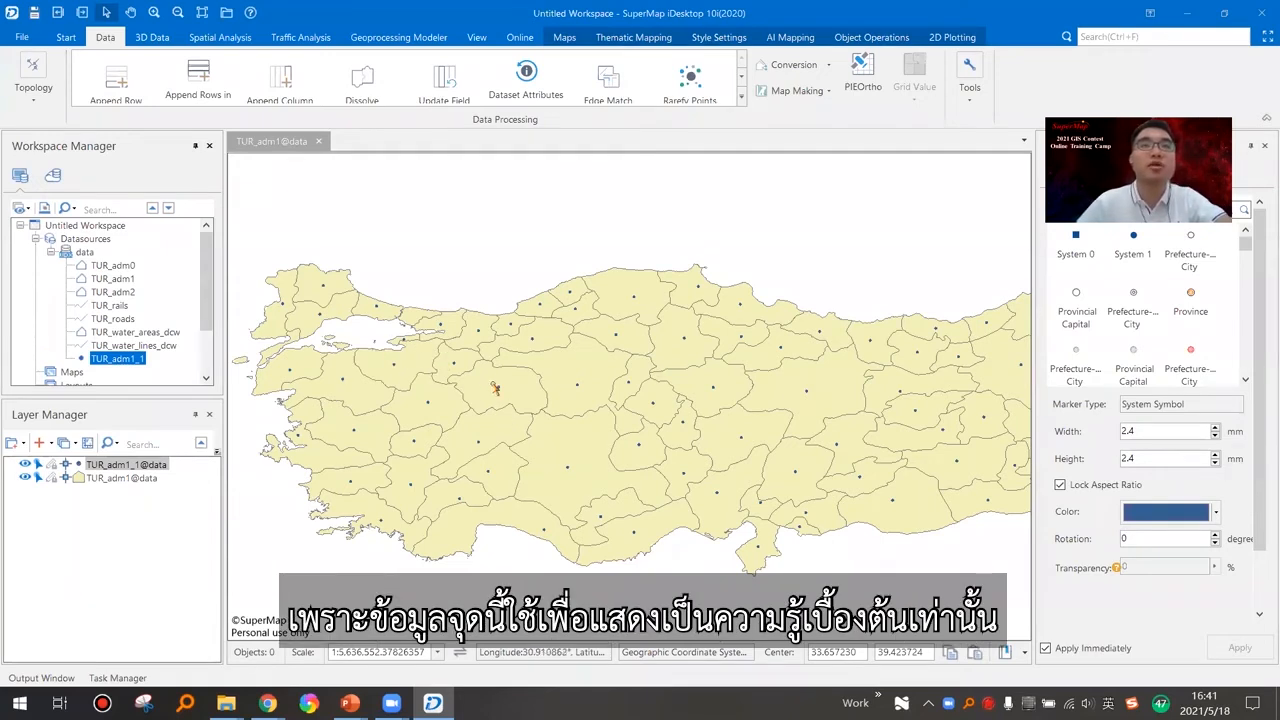
click(497, 387)
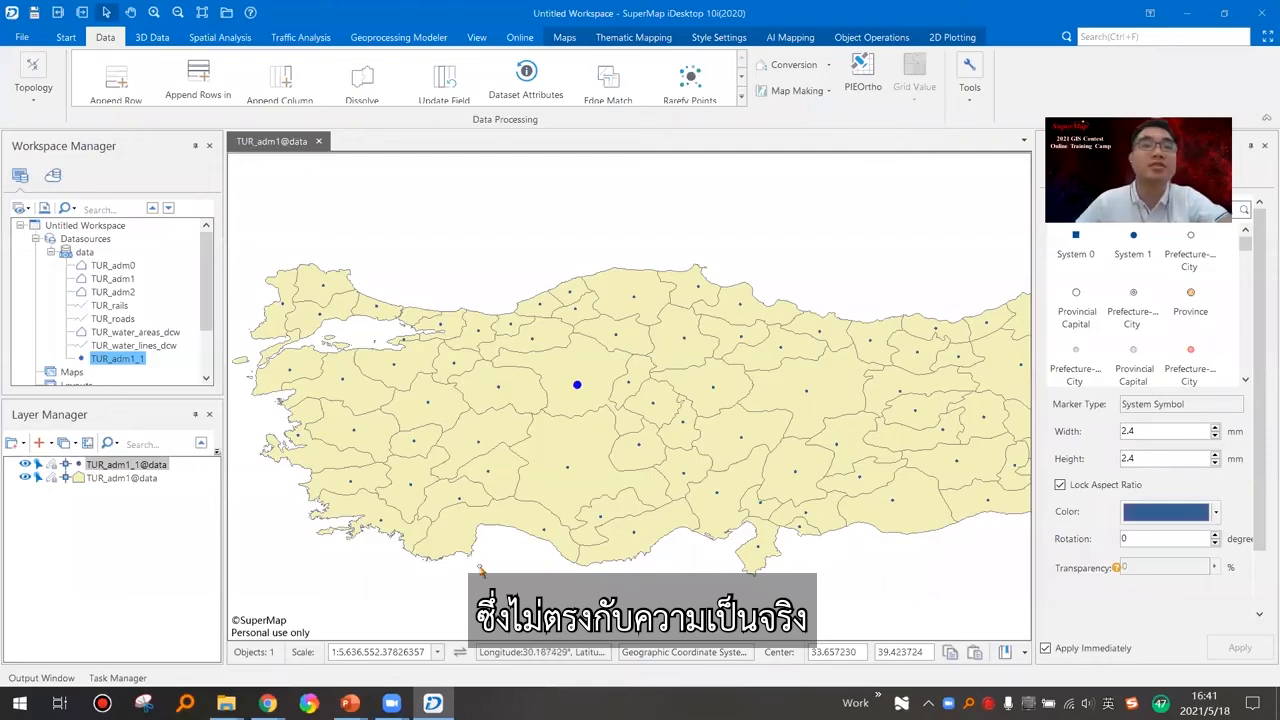
key(ctrl+z)
click(573, 386)
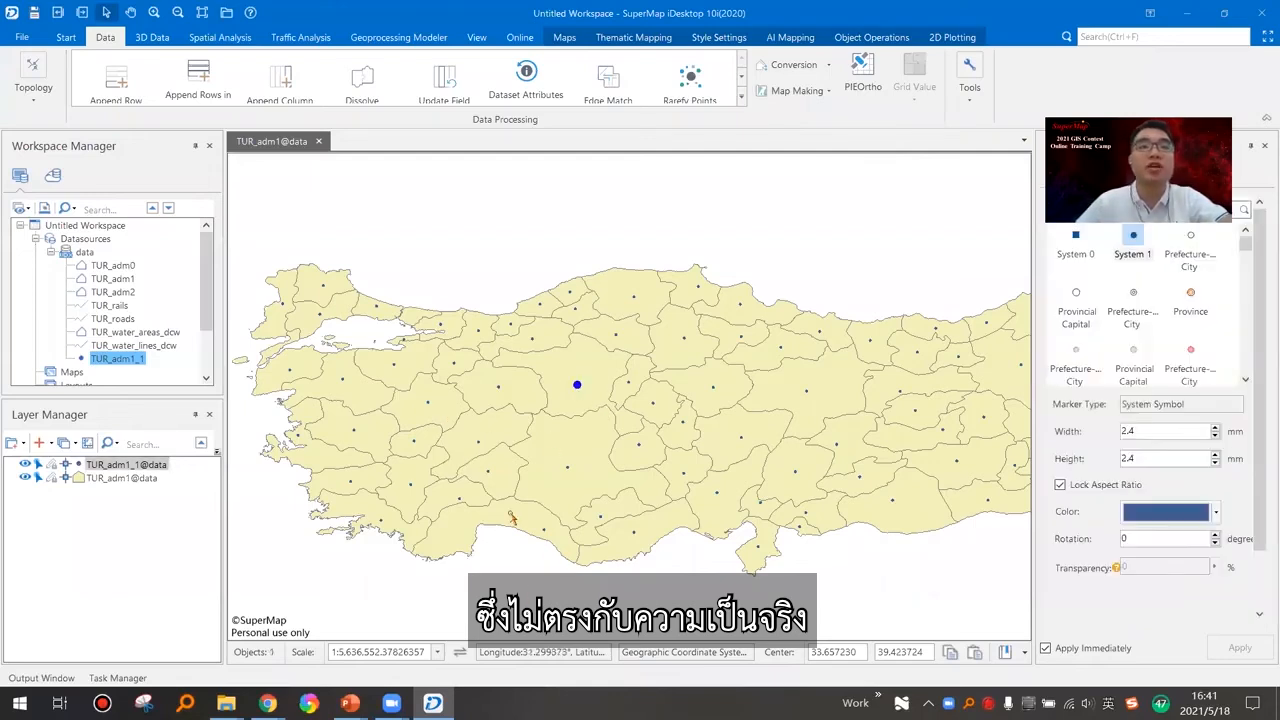
key(ctrl+z)
Switch to the PowerPoint training presentation and review the Extract Center Point slide.
mouse_move(349, 703)
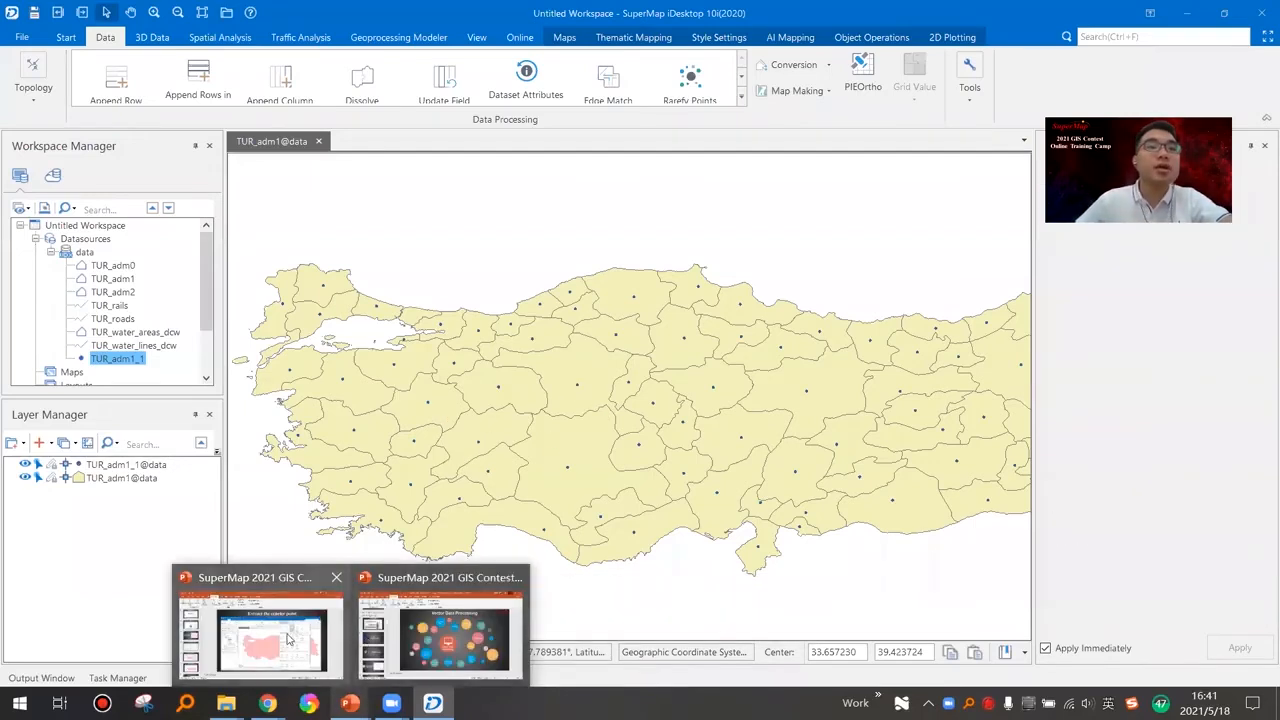
click(265, 632)
key(Down)
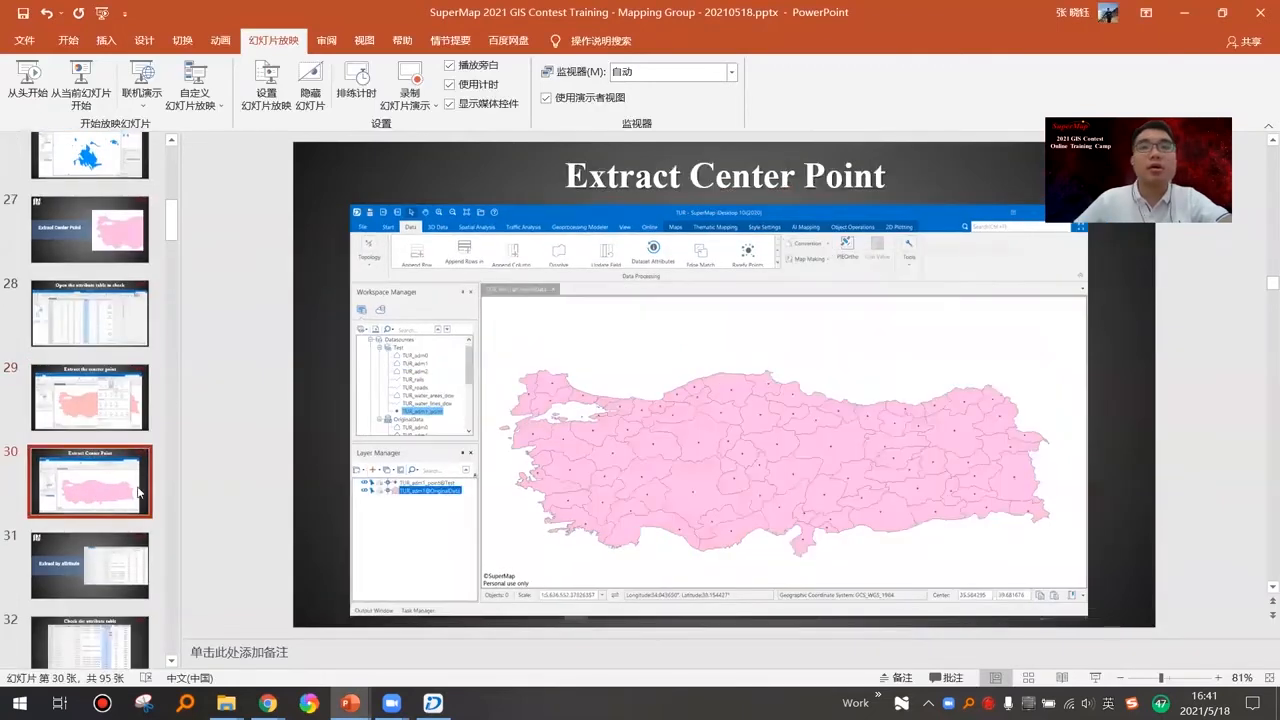
click(105, 489)
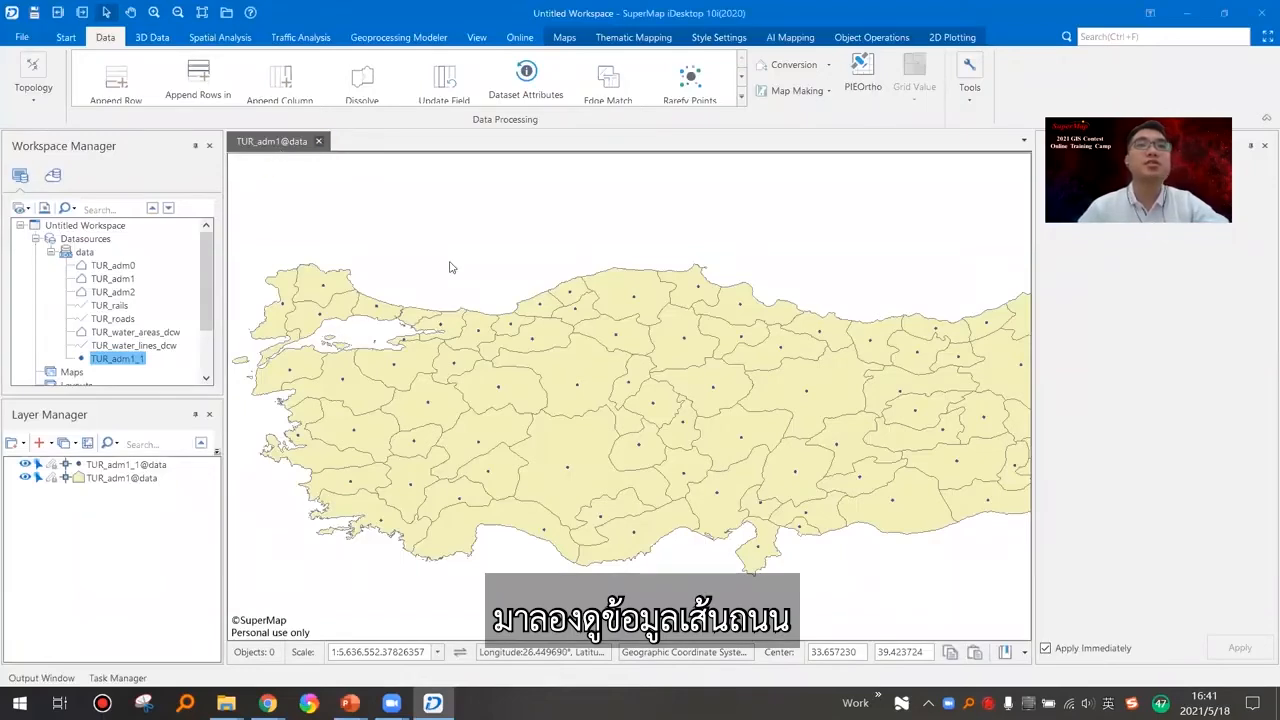
Close the TUR_adm1 map without saving in SuperMap iDesktop and open the TUR_roads dataset in a new map.
click(318, 143)
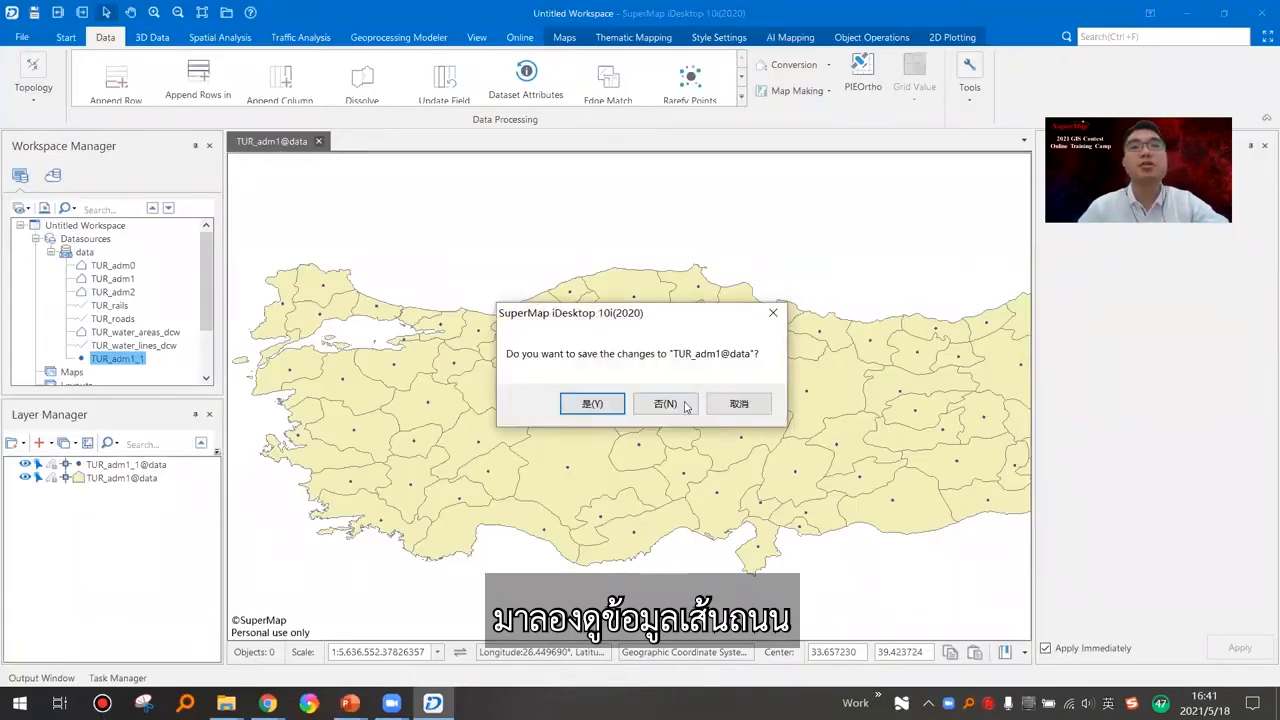
click(666, 404)
click(125, 307)
click(126, 319)
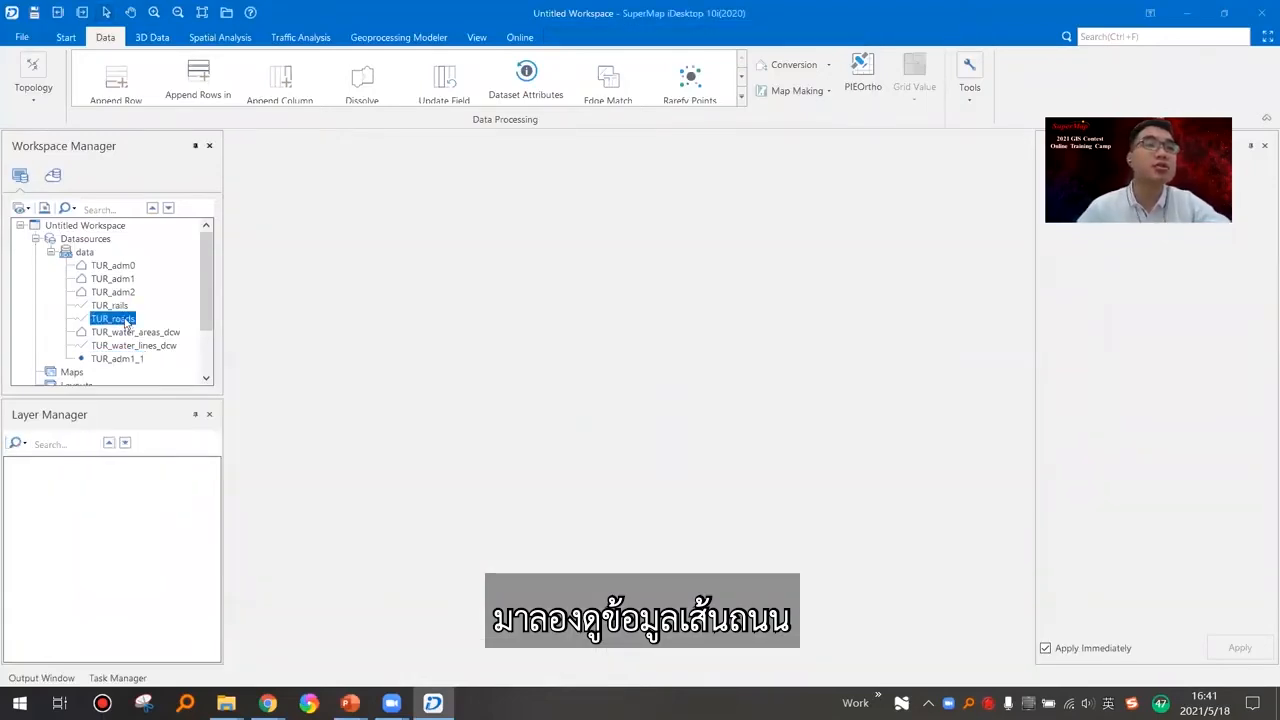
drag(118, 317, 598, 374)
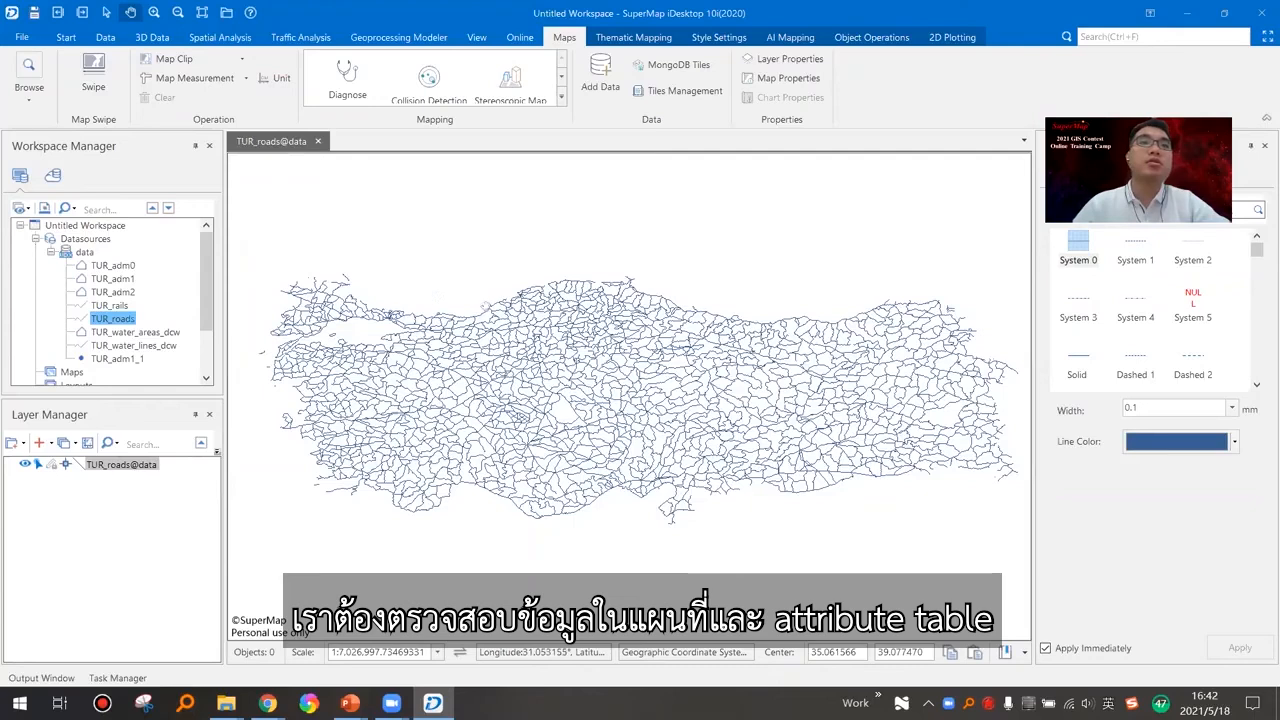
Browse the TUR_roads attribute table and examine the road types in the F_CODE_DES field.
right_click(124, 320)
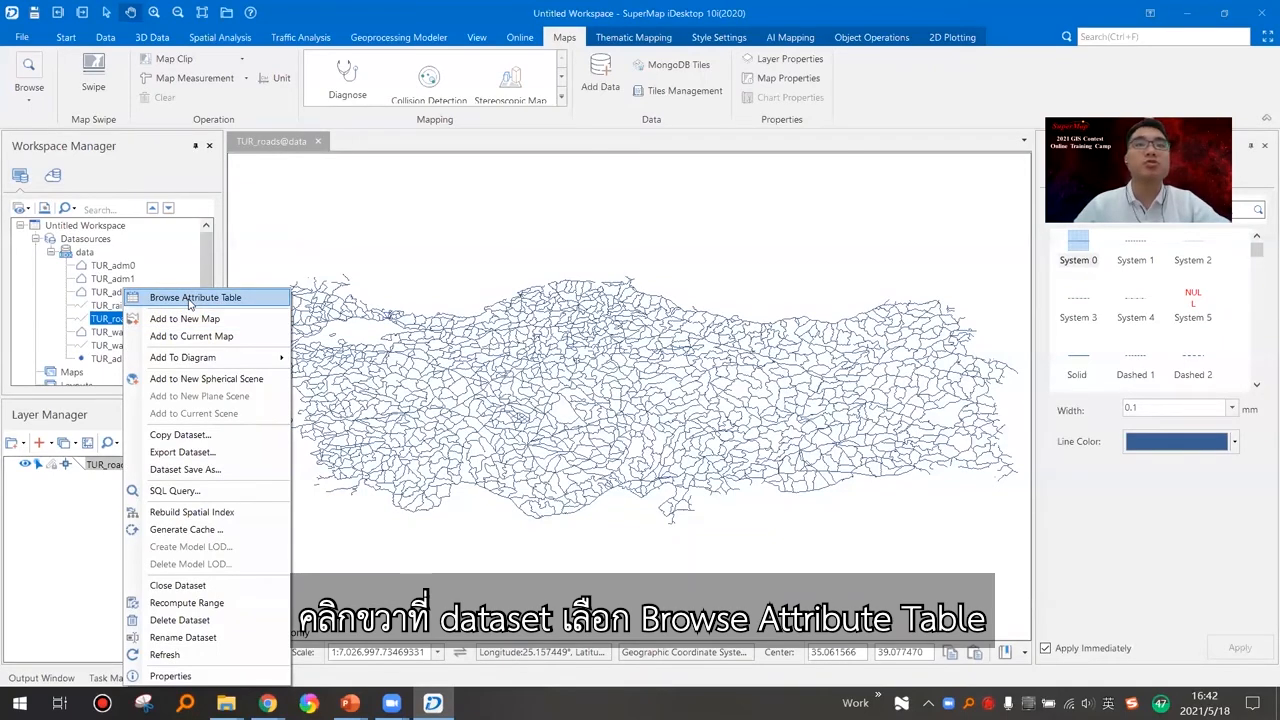
click(190, 299)
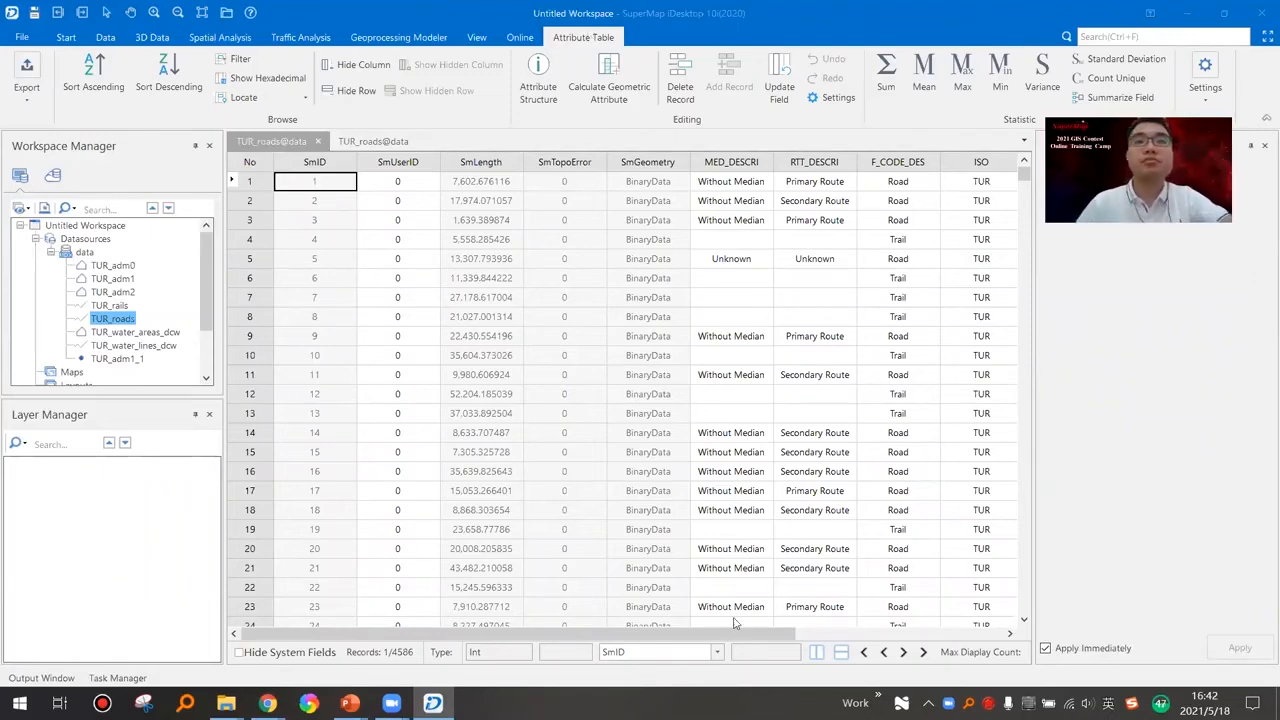
drag(793, 636, 878, 643)
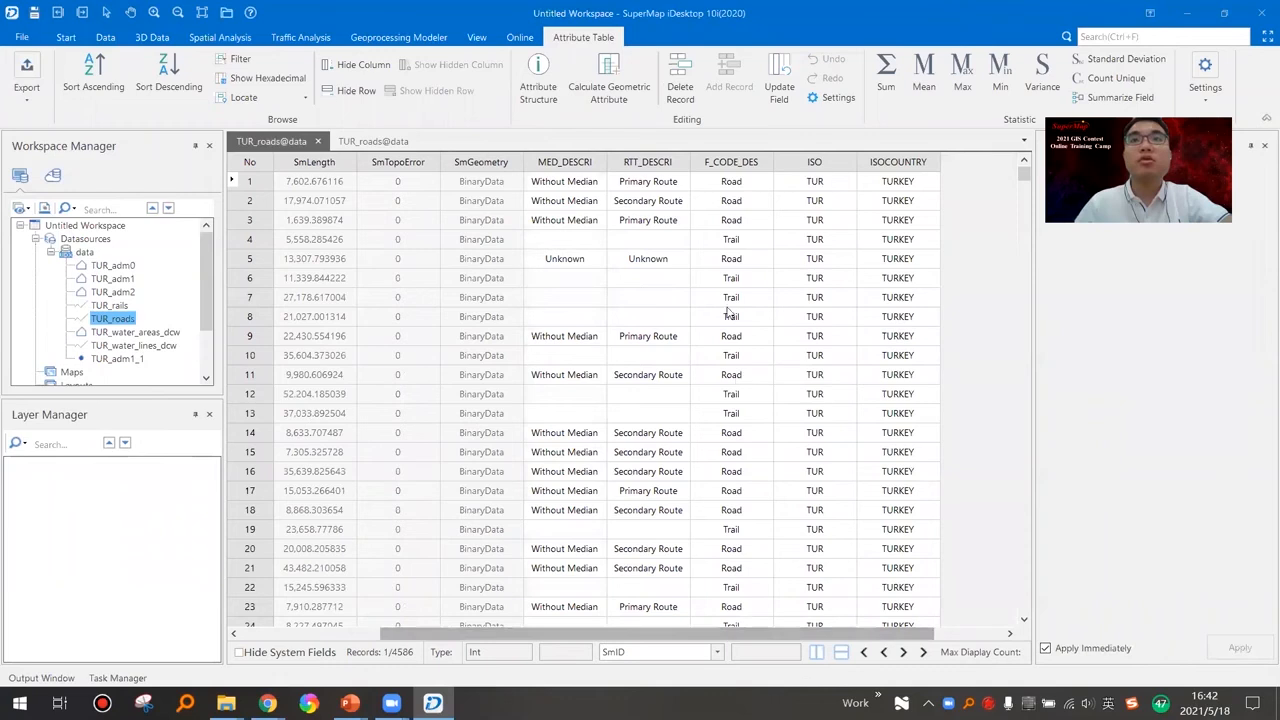
click(731, 162)
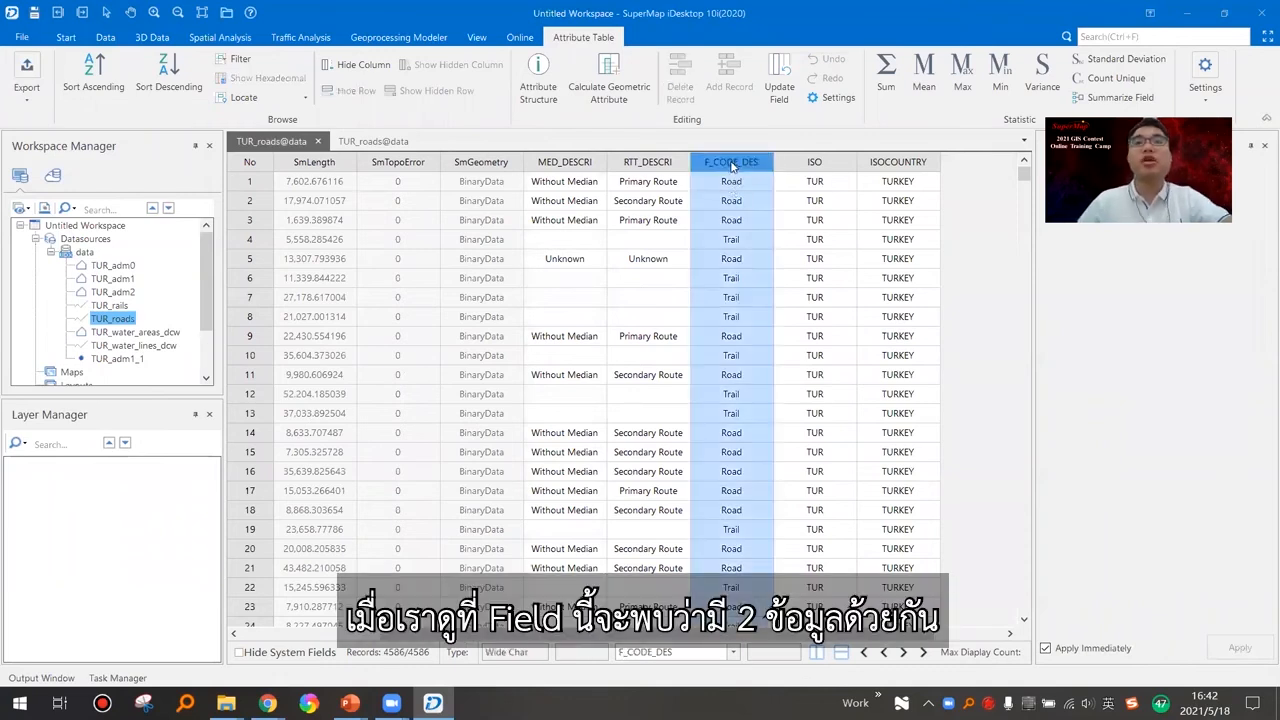
scroll(743, 365, down, 3)
scroll(734, 421, up, 3)
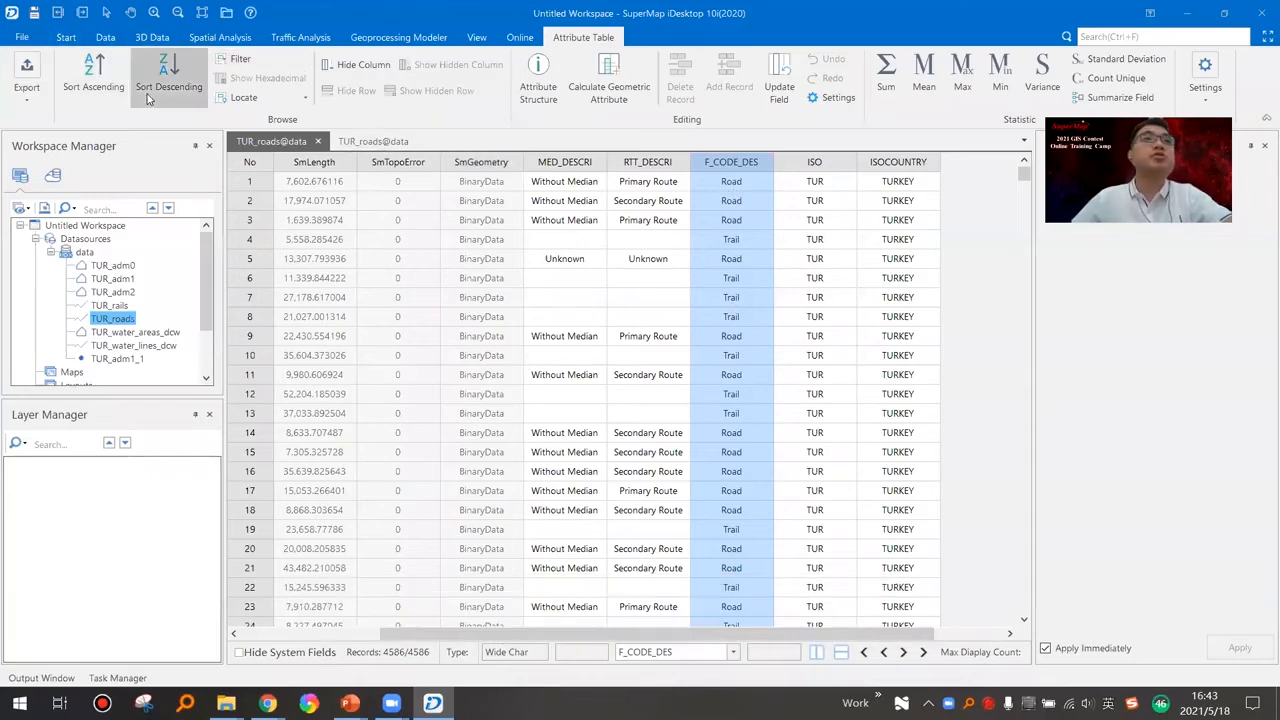
right_click(754, 163)
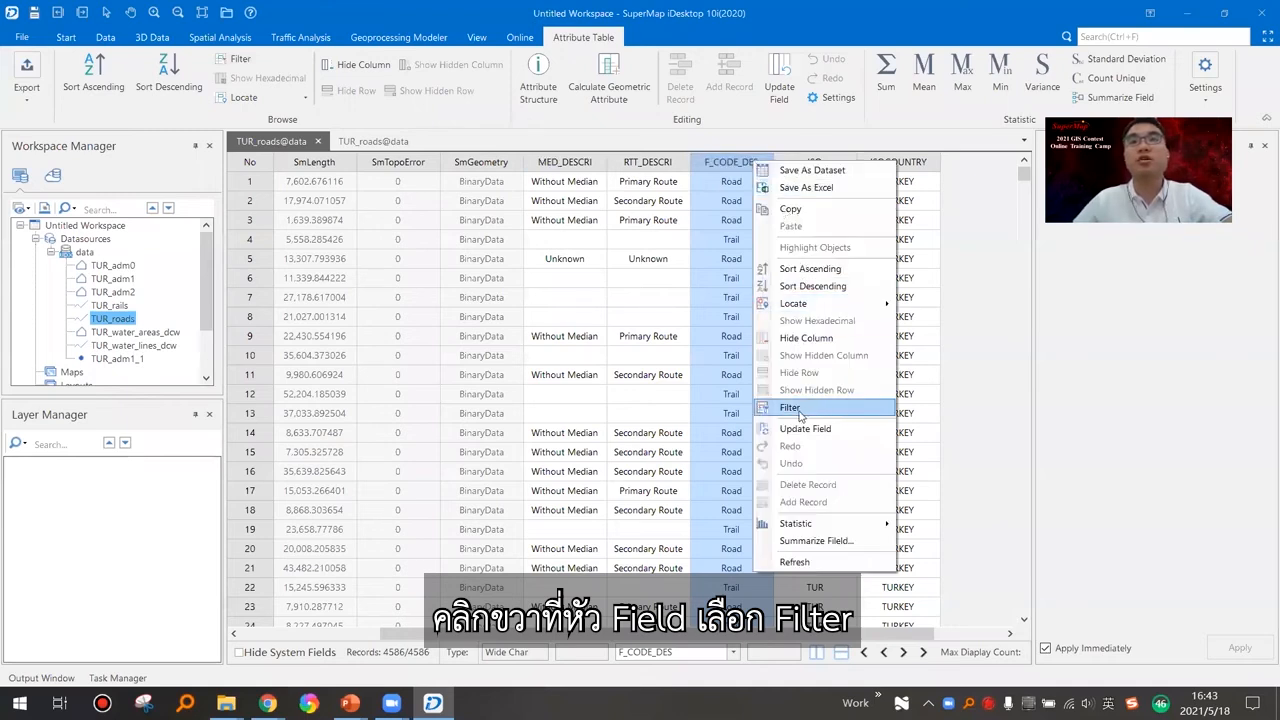
click(717, 163)
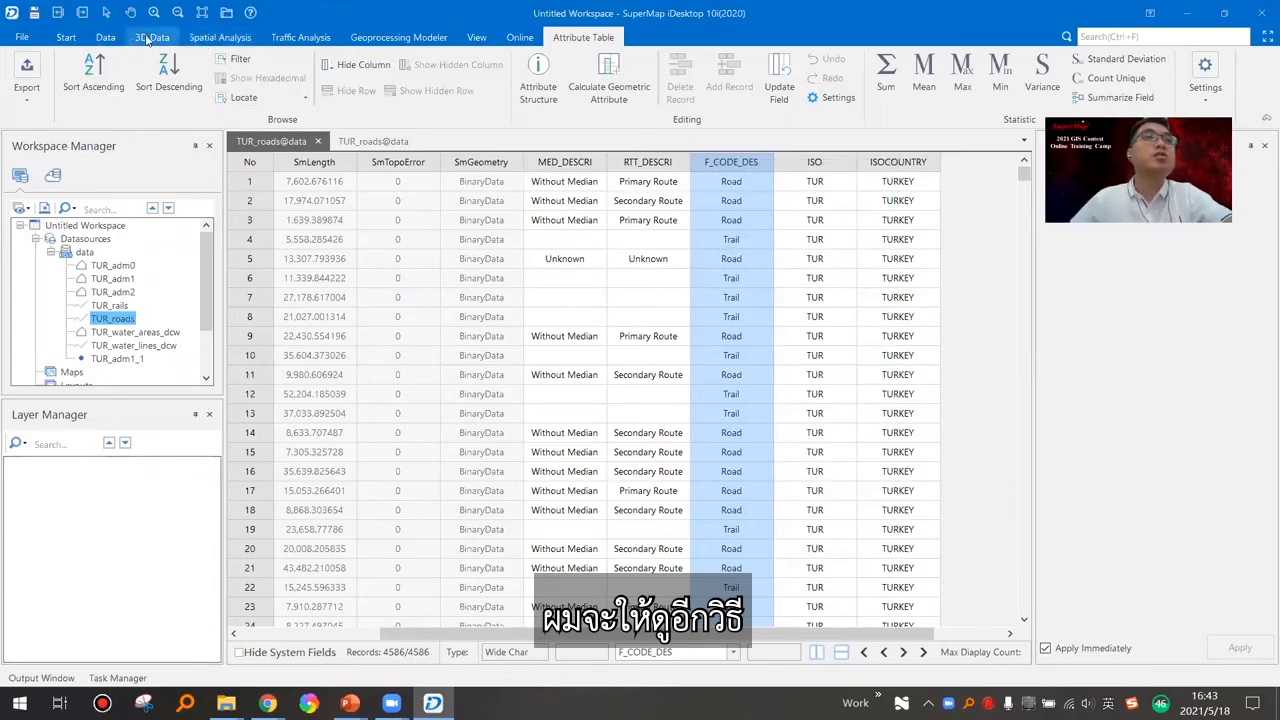
Open an SQL Query on TUR_roads and clear the existing Select and Where expressions.
click(222, 40)
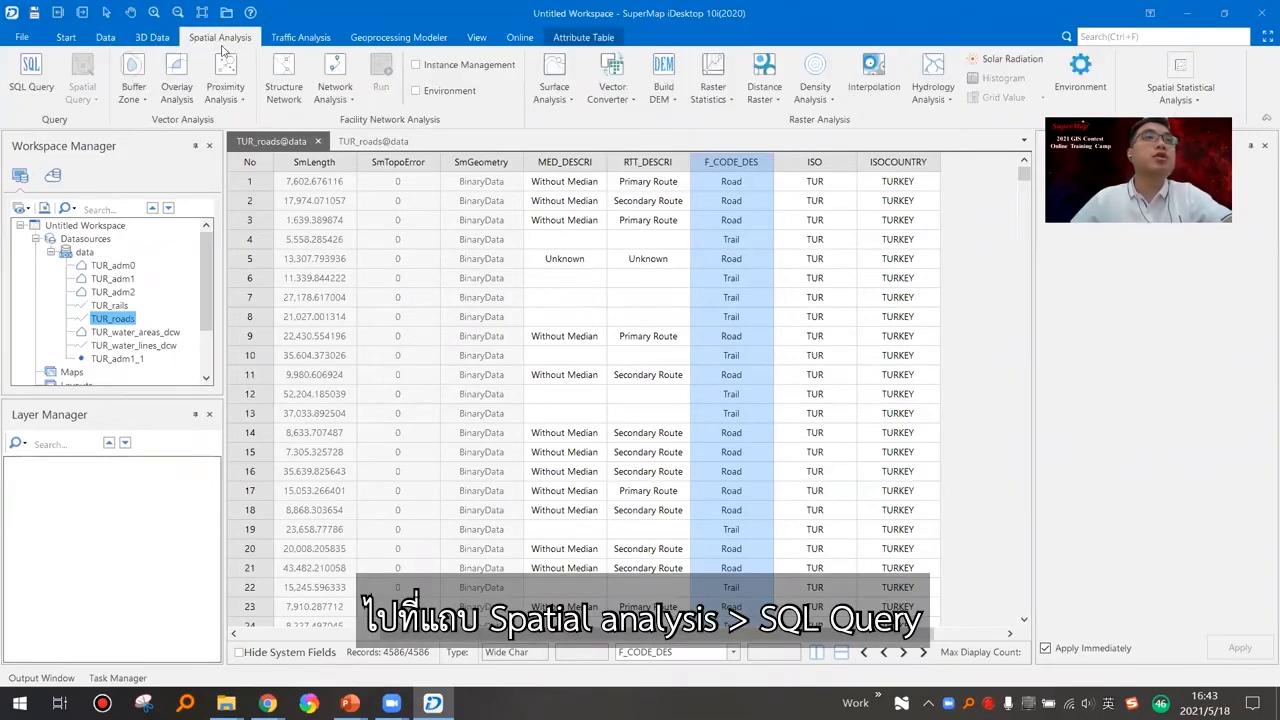
click(31, 75)
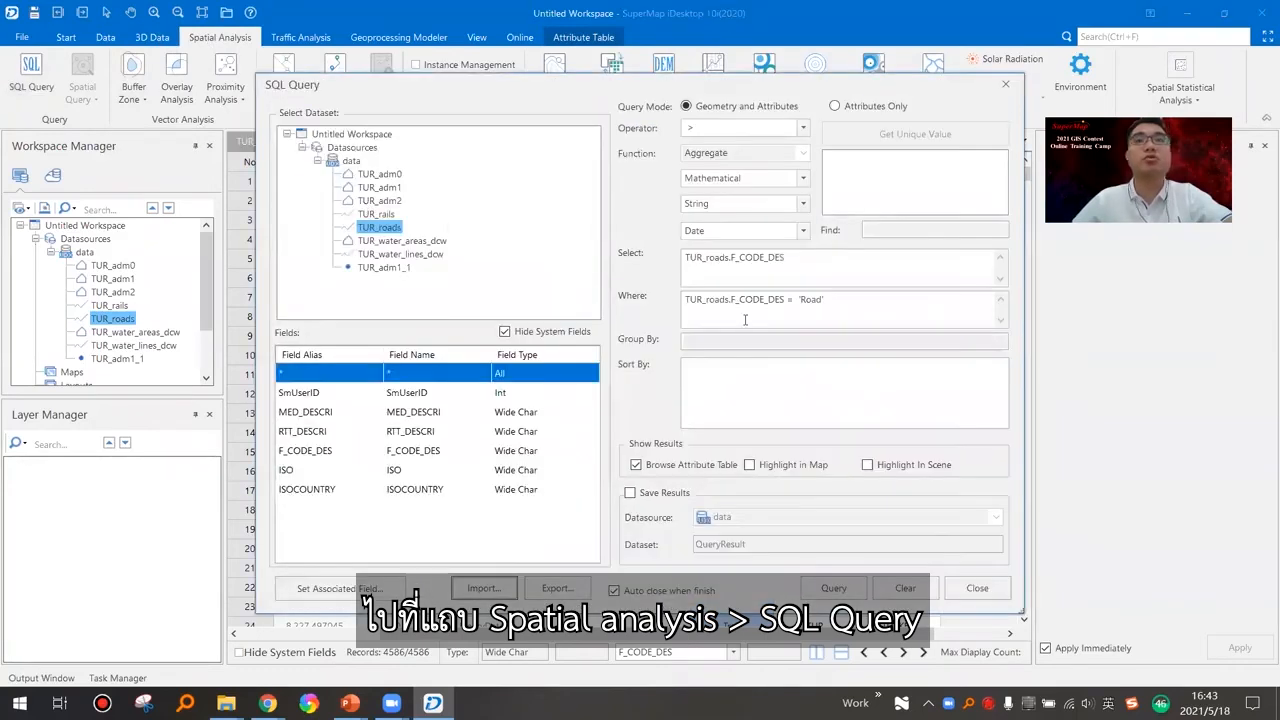
triple_click(872, 305)
key(BackSpace)
triple_click(809, 257)
key(BackSpace)
drag(772, 88, 769, 340)
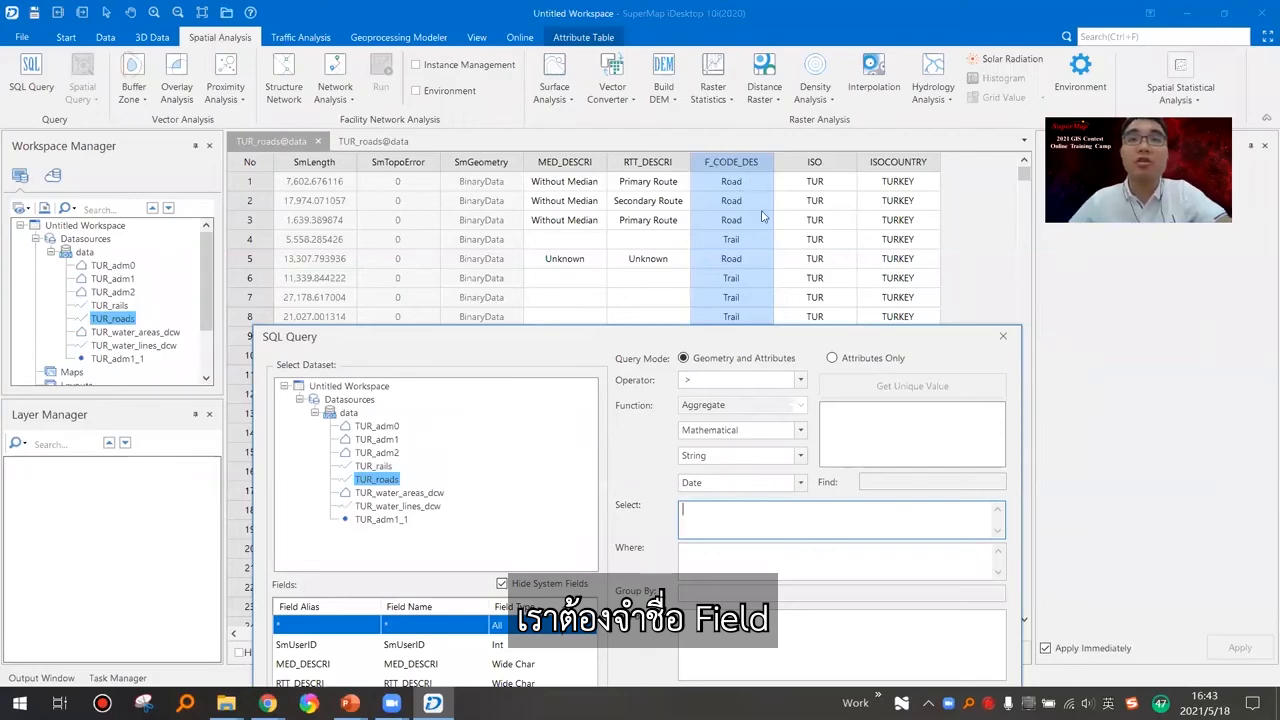
drag(752, 344, 706, 112)
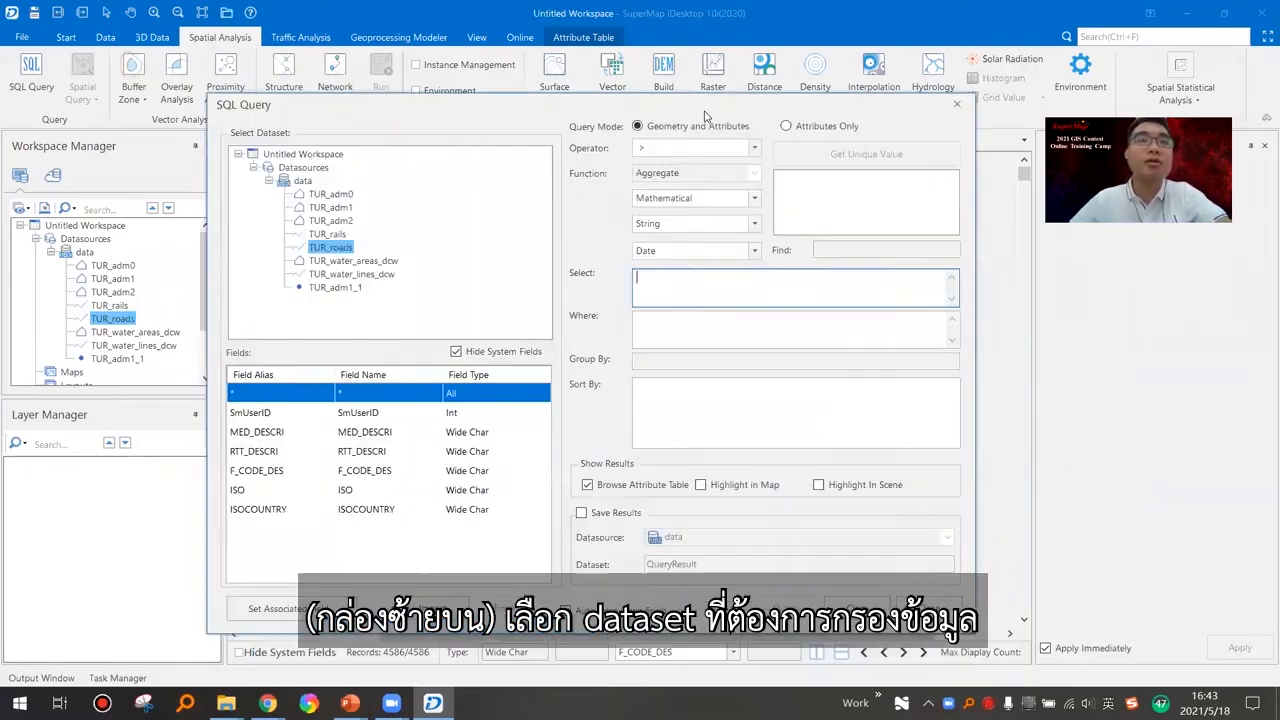
Choose the TUR_roads dataset for the query and set the Select expression to TUR_roads.F_CODE_DES.
click(366, 251)
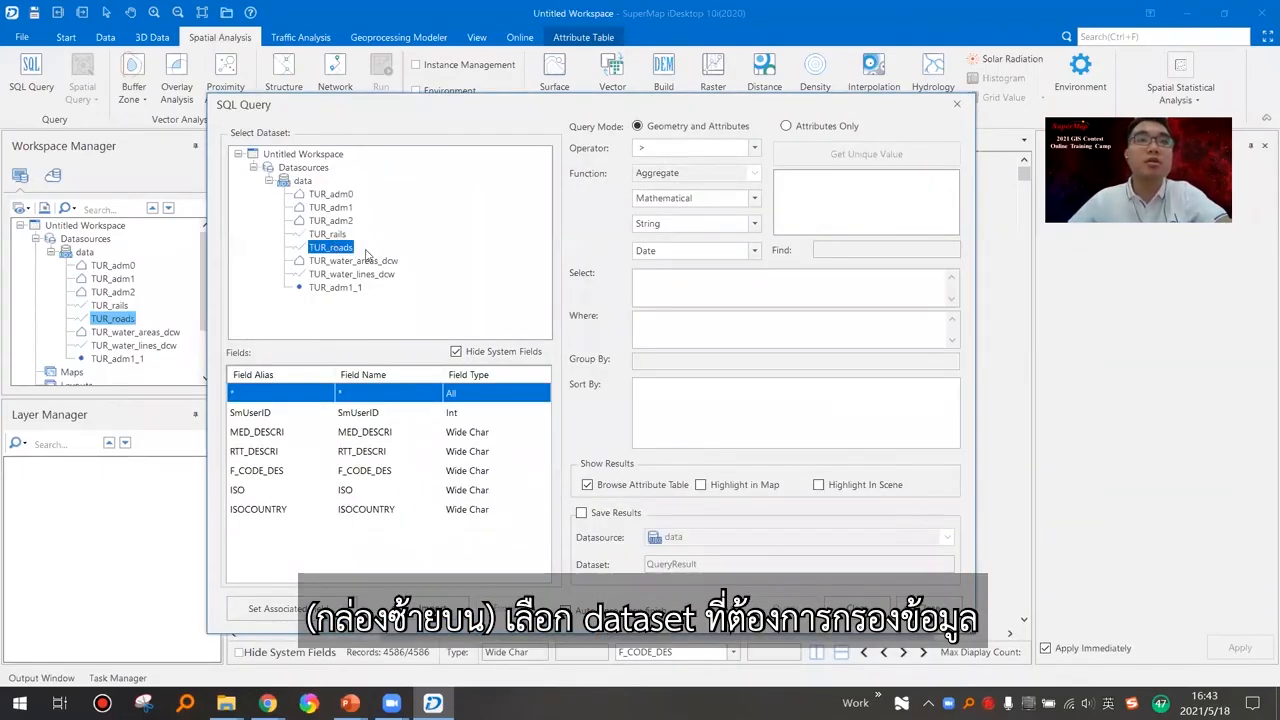
click(637, 298)
click(345, 248)
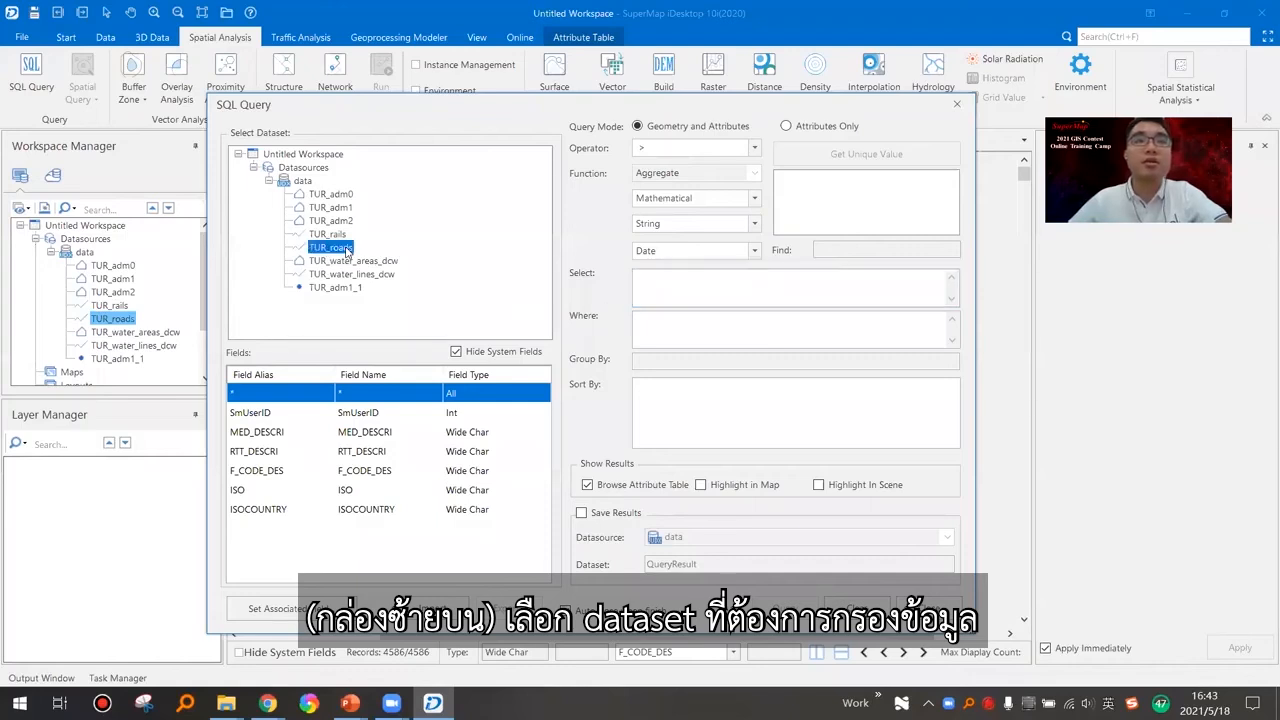
click(360, 434)
click(648, 298)
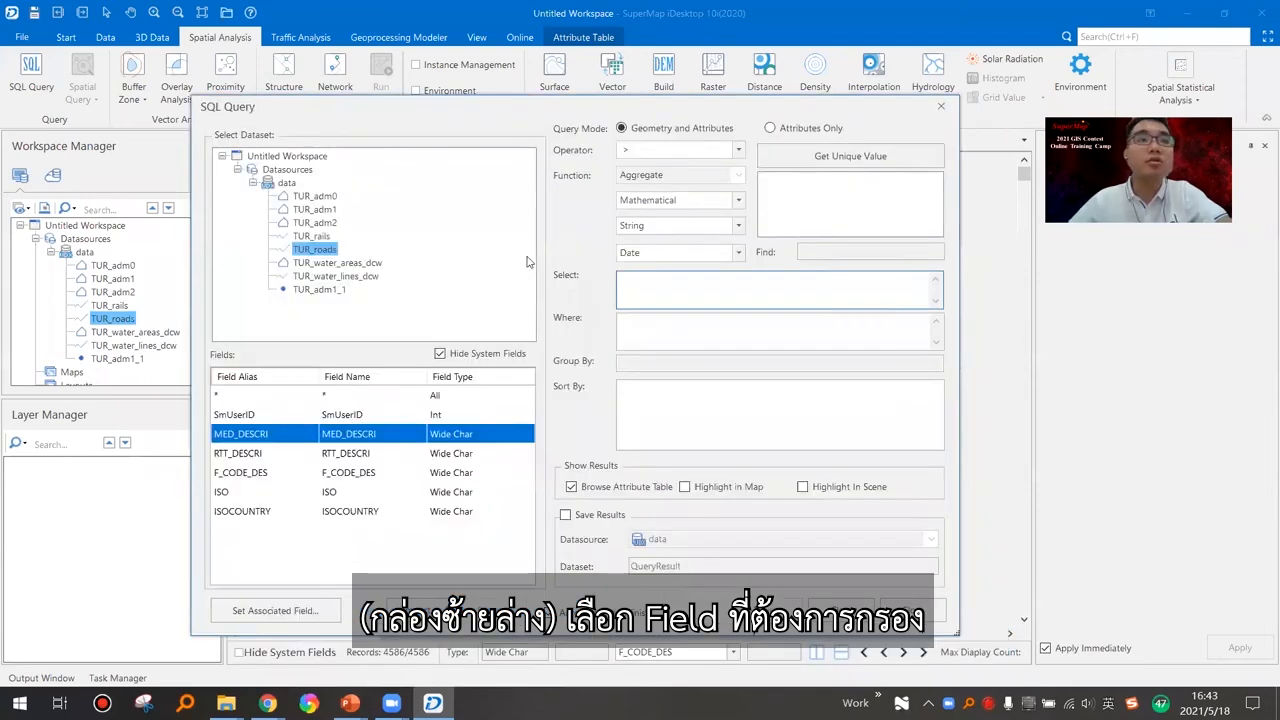
double_click(345, 473)
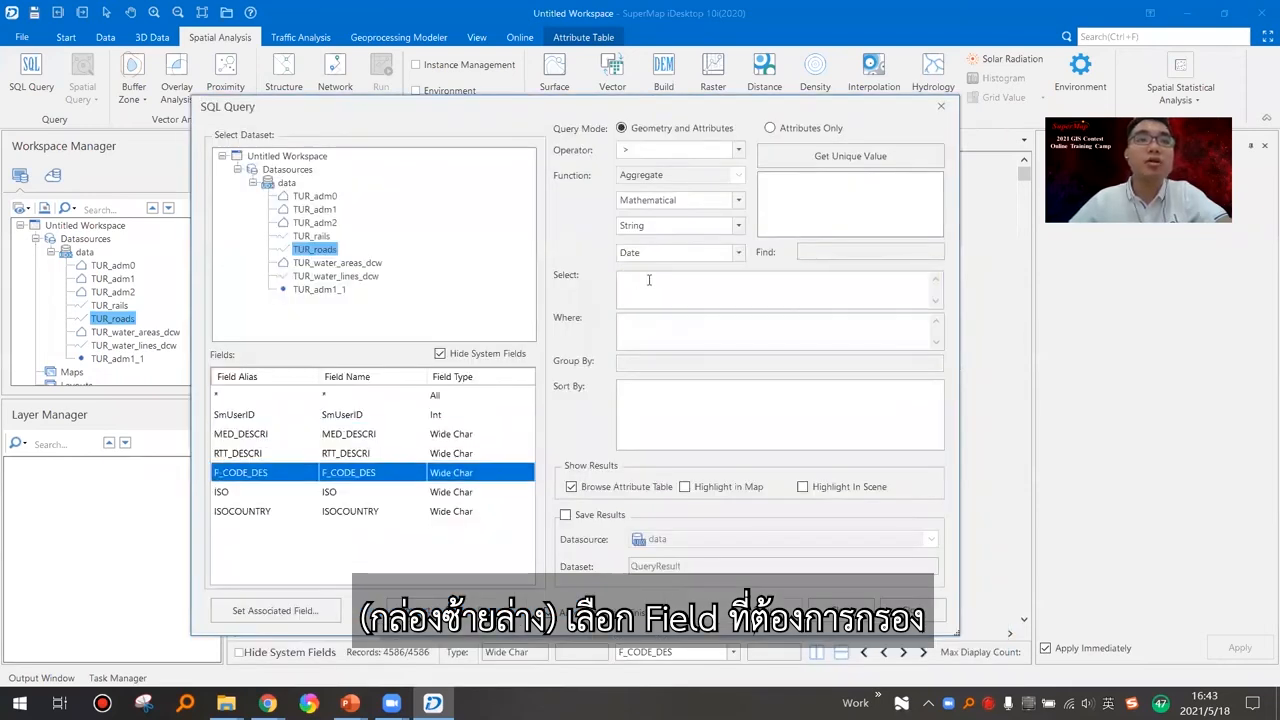
Build the Where condition TUR_roads.F_CODE_DES = 'Road', taking the value from the field's unique values.
key(Tab)
double_click(368, 480)
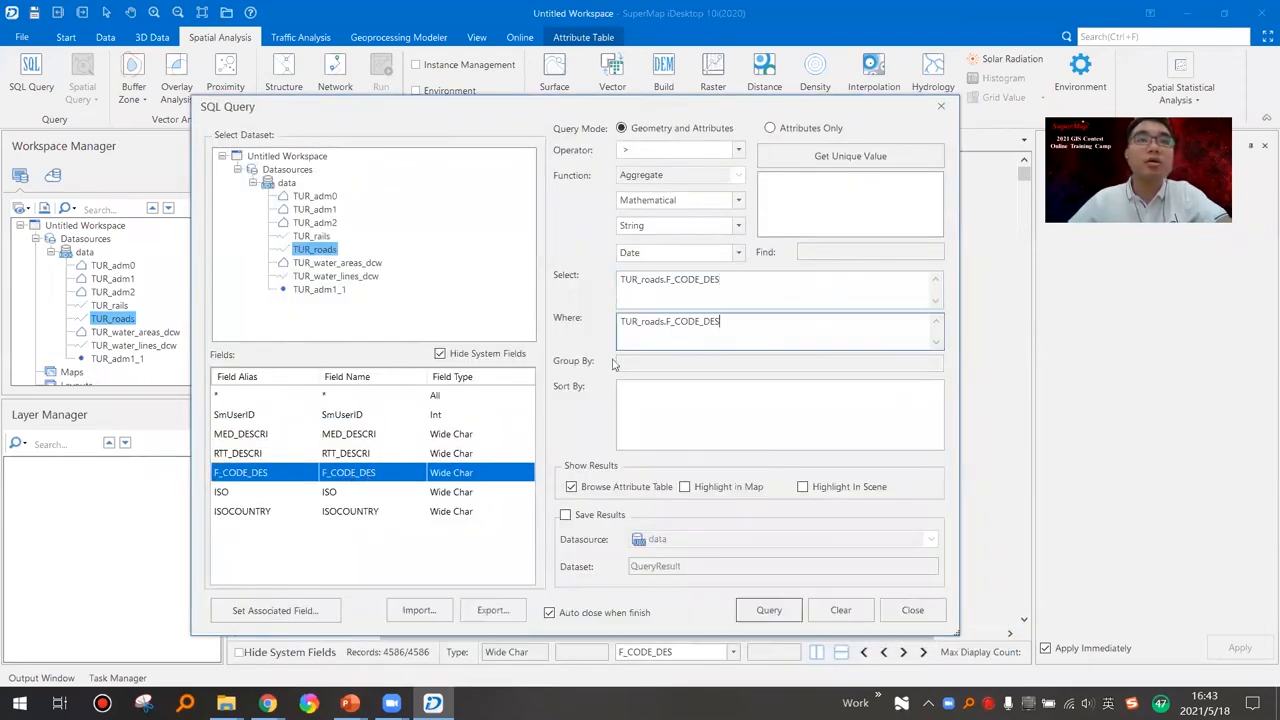
click(690, 150)
click(682, 180)
click(802, 157)
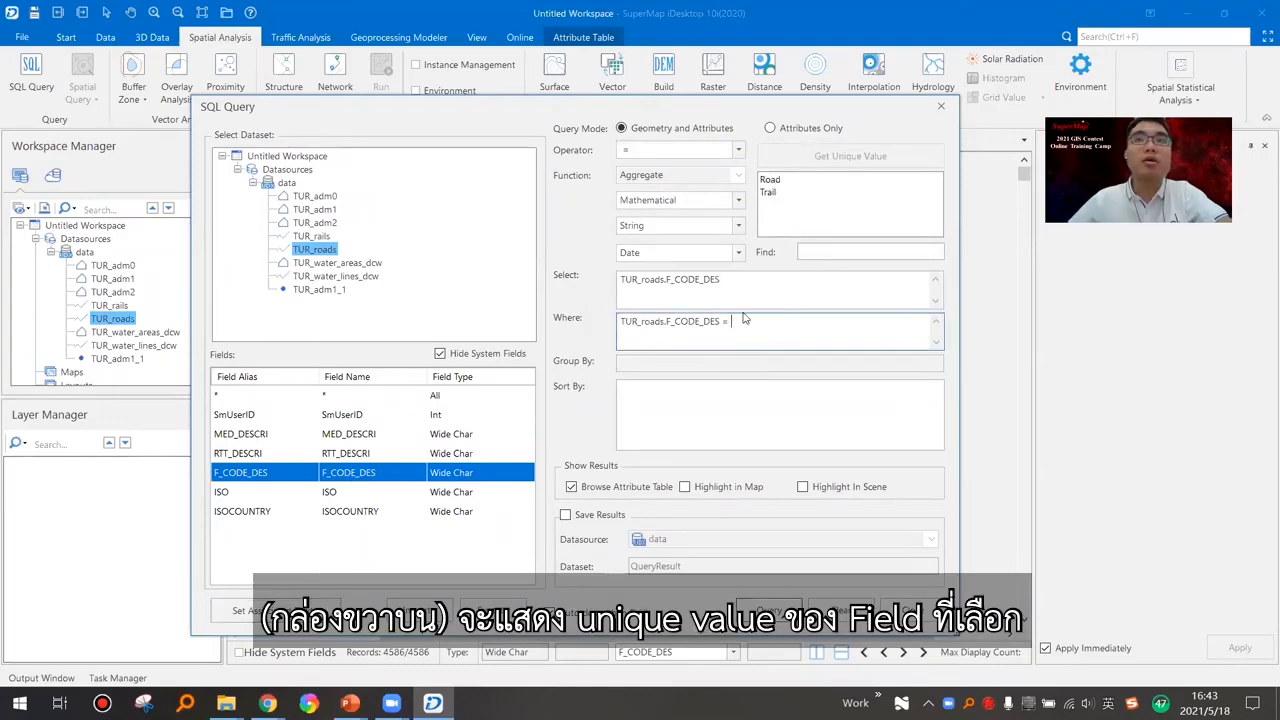
double_click(776, 183)
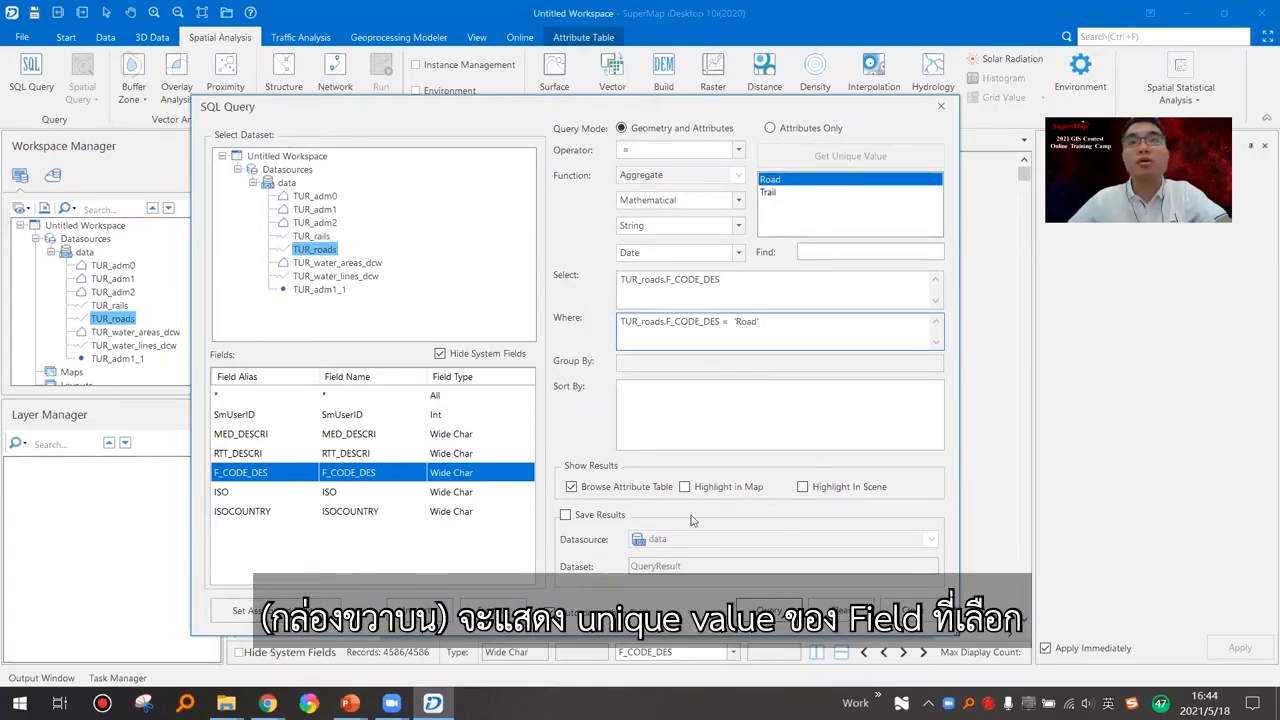
Save the query results to the data datasource as dataset RoadExtract and run the query.
click(566, 515)
text(RoadExt)
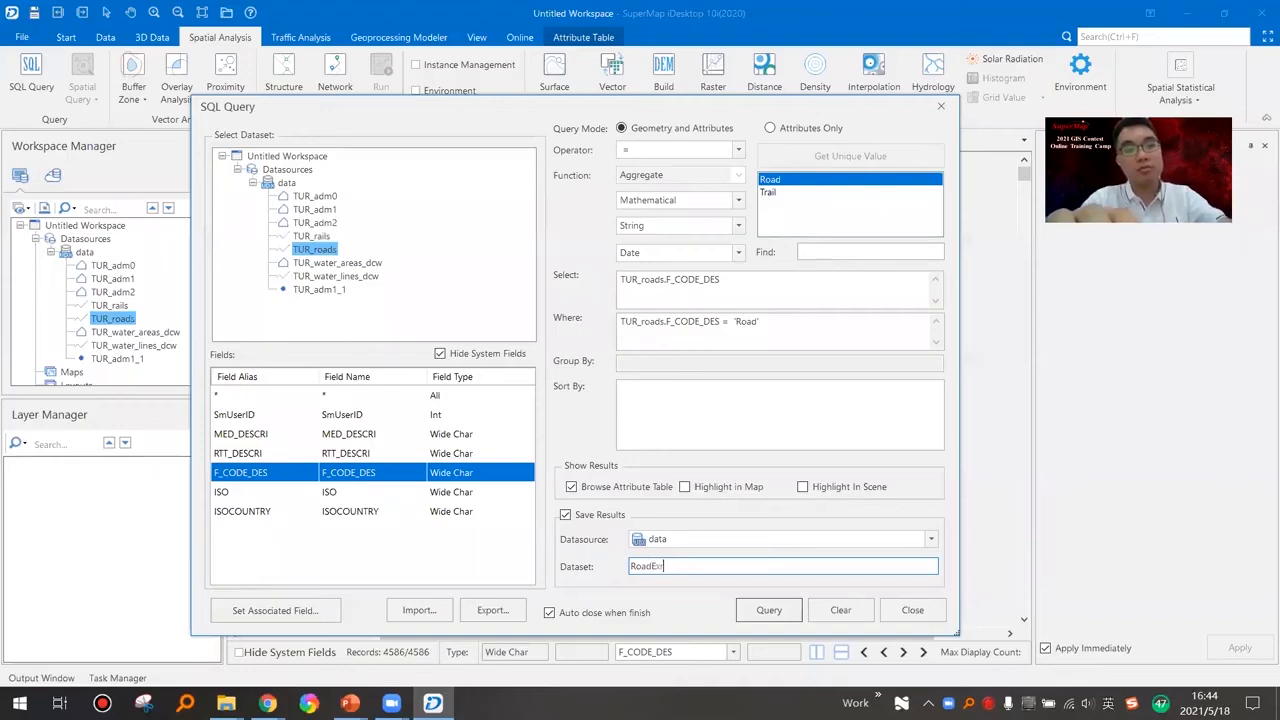
text(ract)
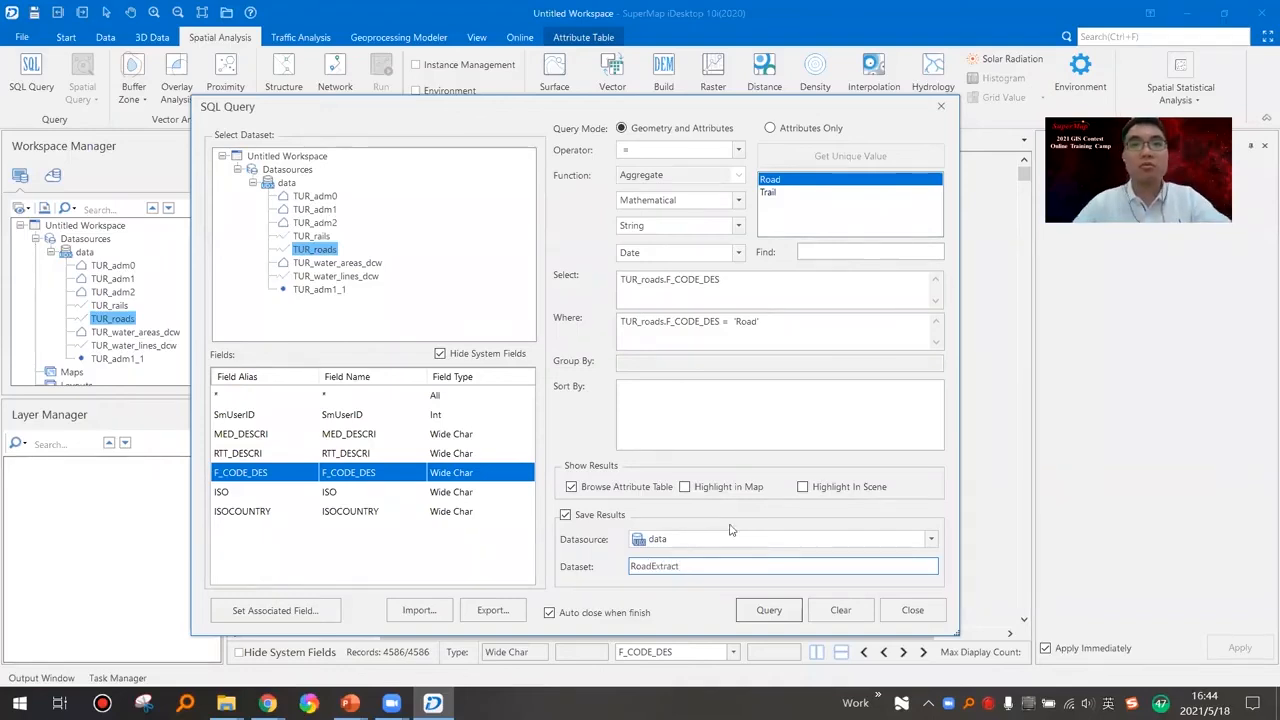
click(769, 611)
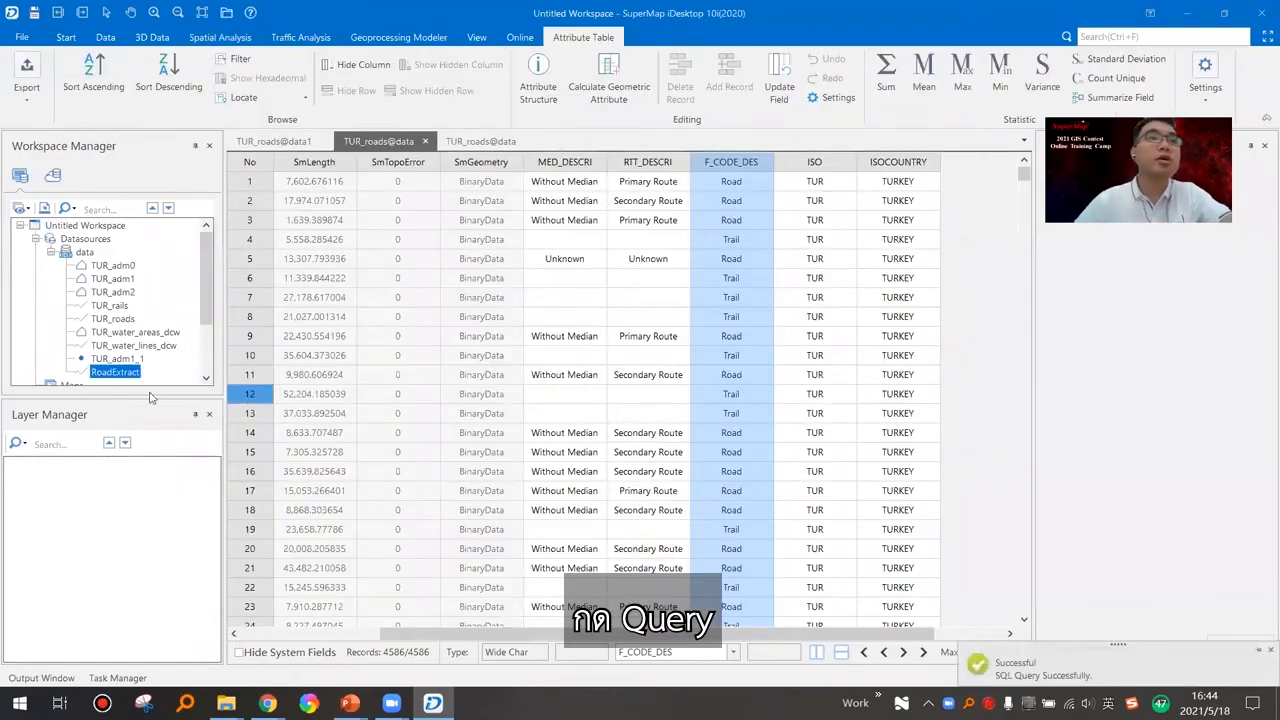
Open the RoadExtract dataset in a new map.
right_click(118, 372)
click(214, 332)
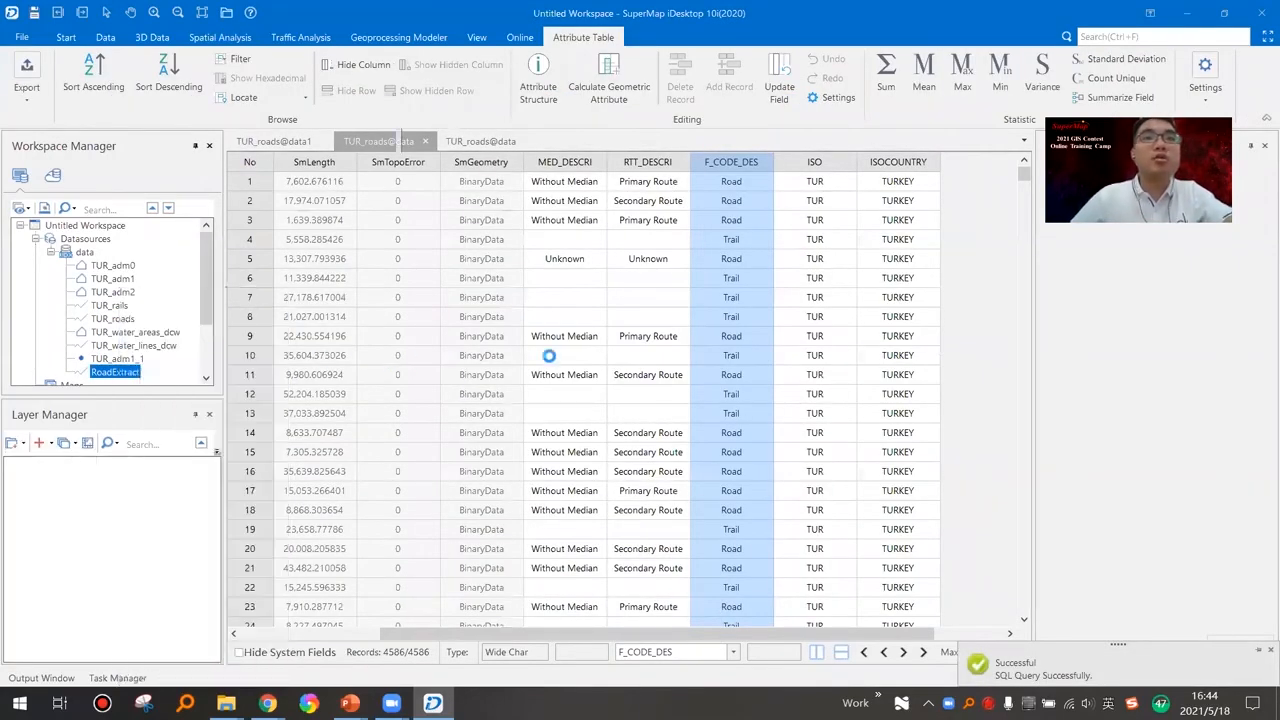
click(737, 389)
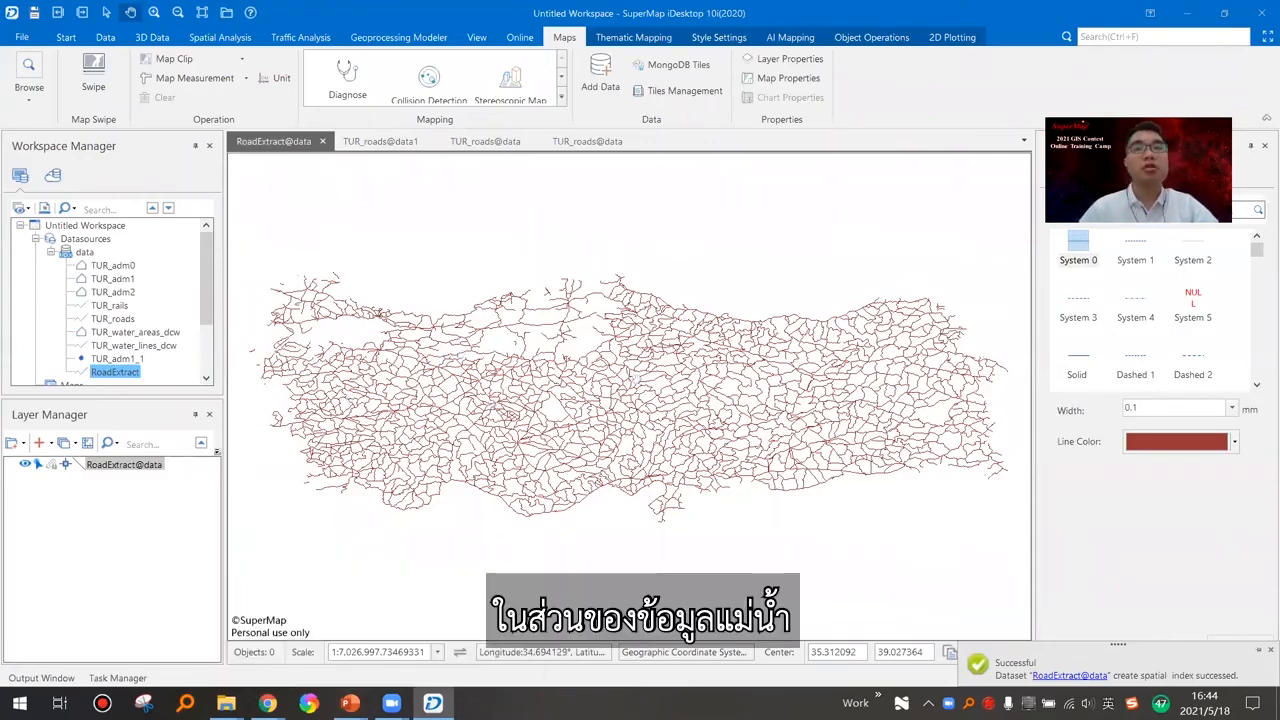
Browse the TUR_water_areas_dcw attribute table, widen the HYC_DESCRI column and examine its water types.
click(125, 336)
click(125, 346)
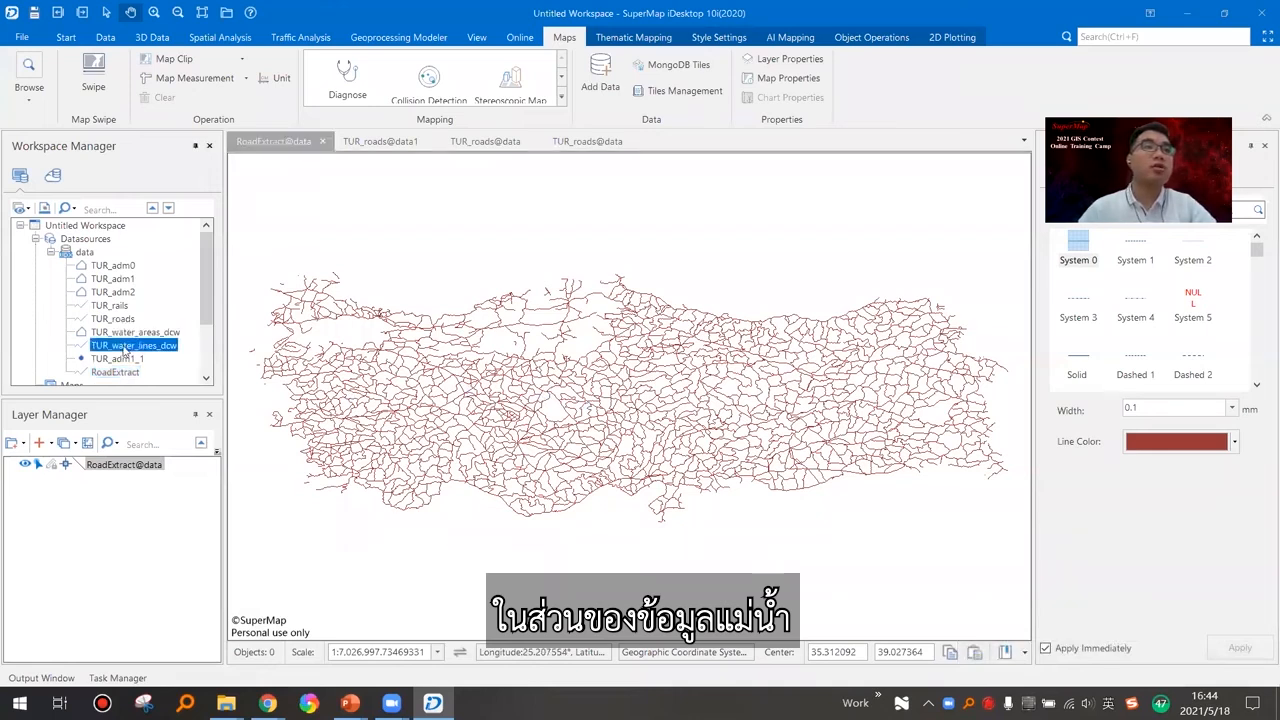
click(125, 372)
click(141, 335)
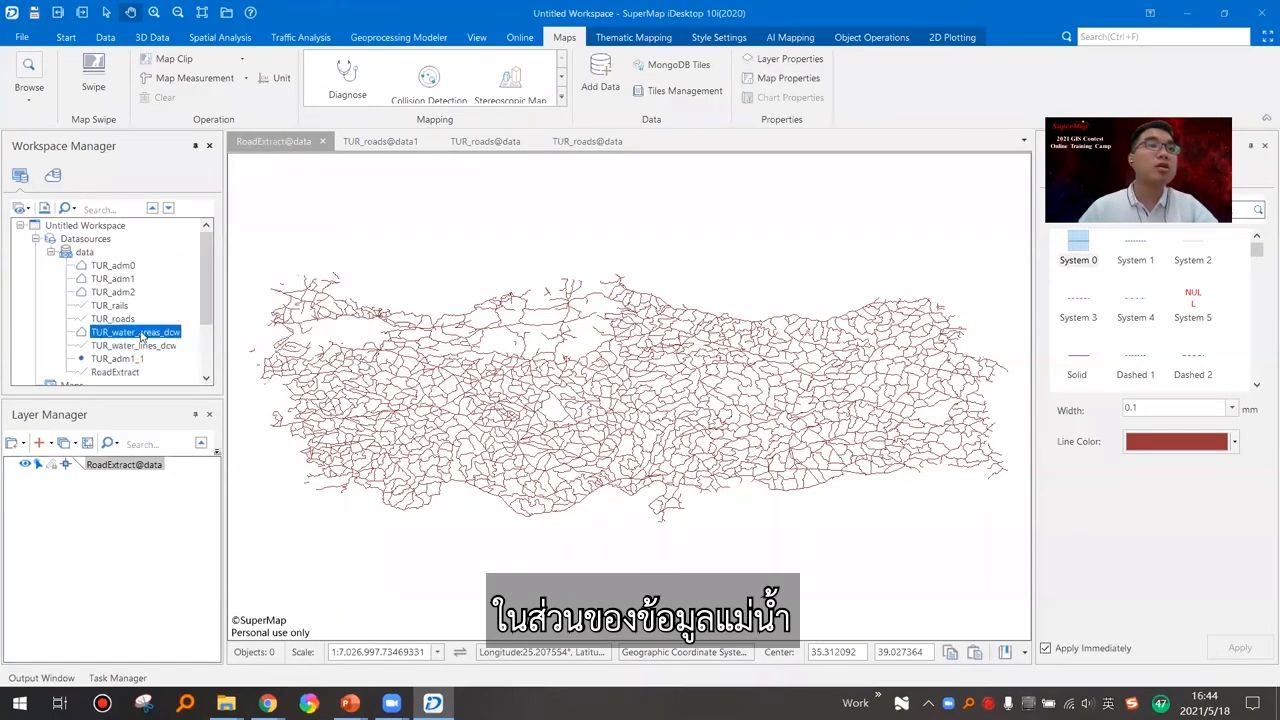
right_click(141, 335)
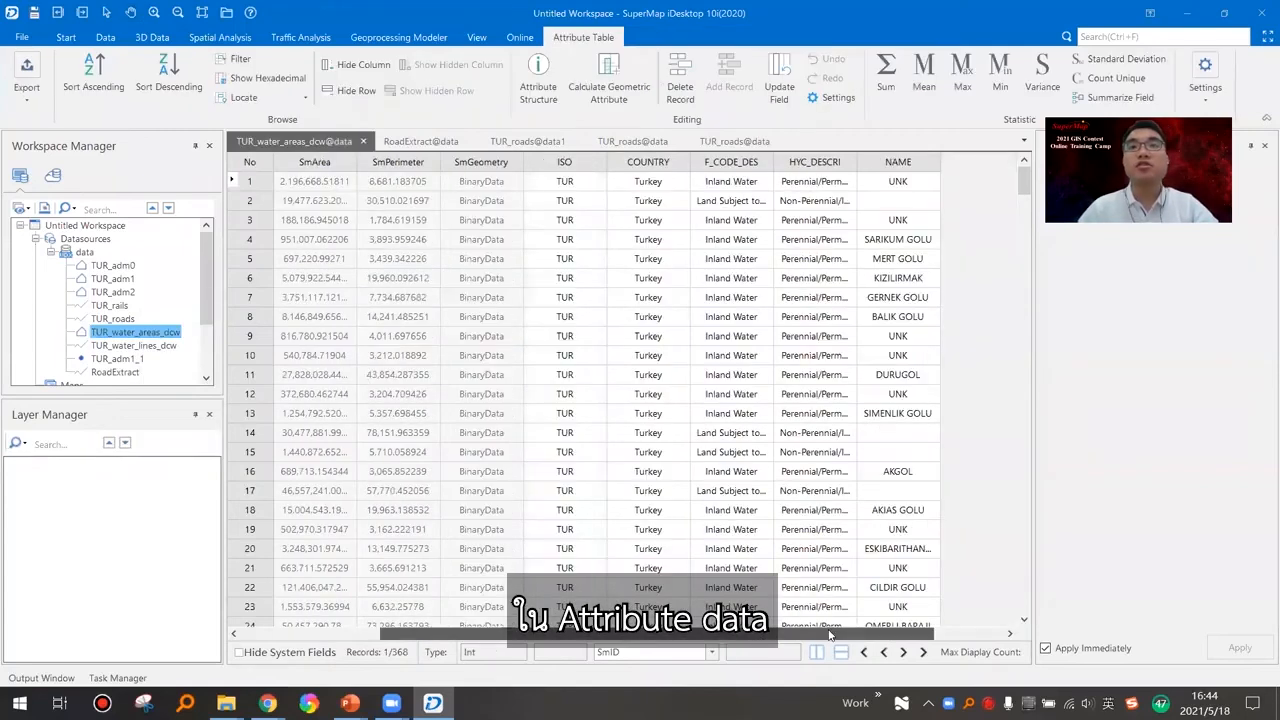
drag(857, 166, 956, 174)
click(858, 160)
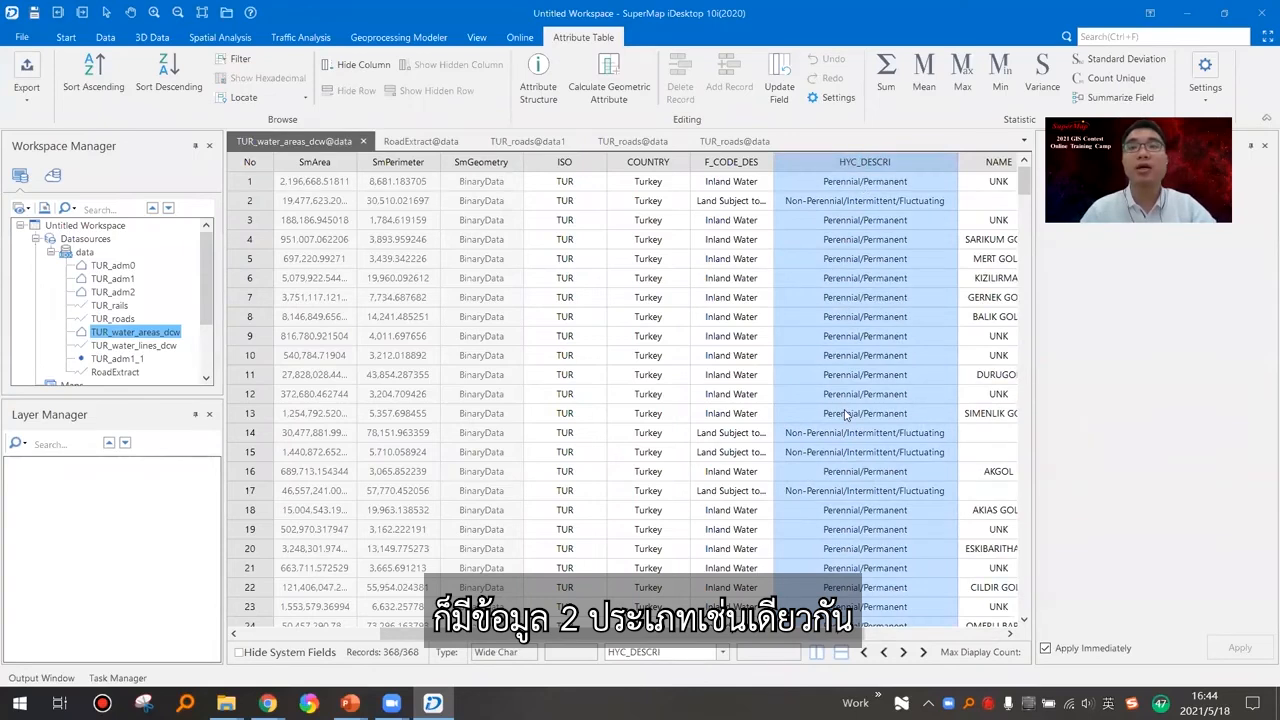
scroll(862, 337, down, 3)
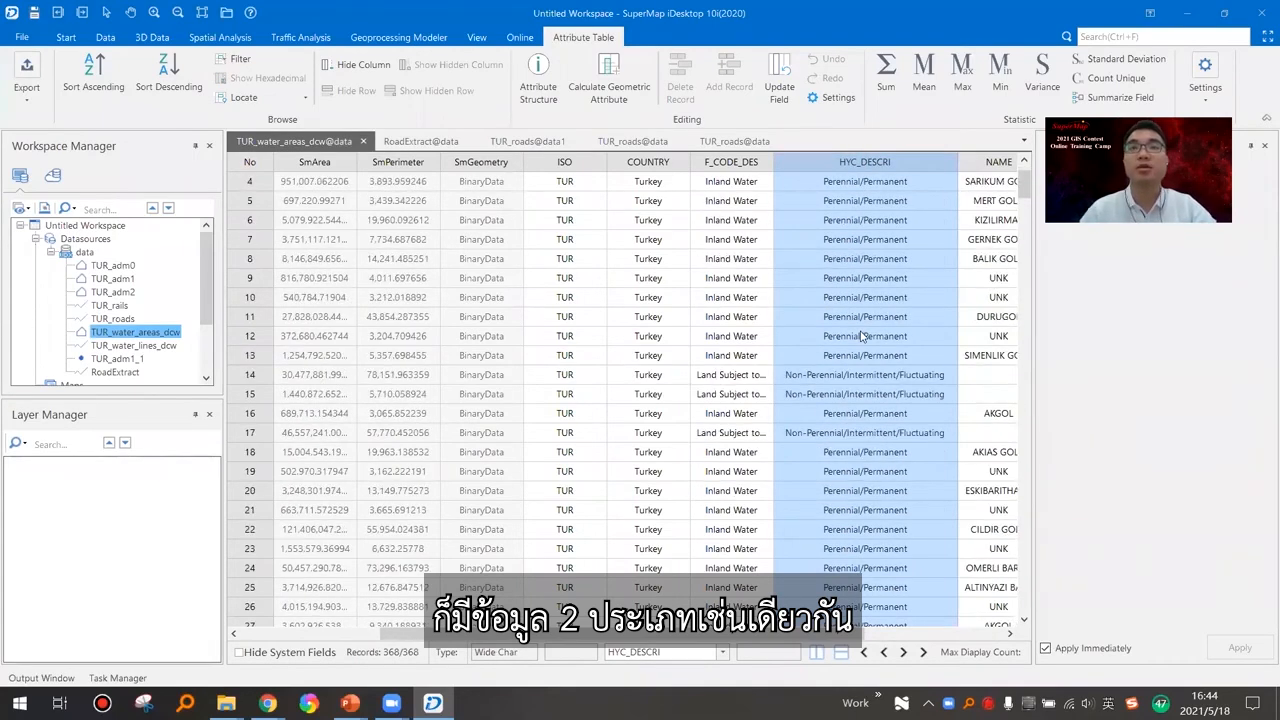
scroll(862, 337, up, 3)
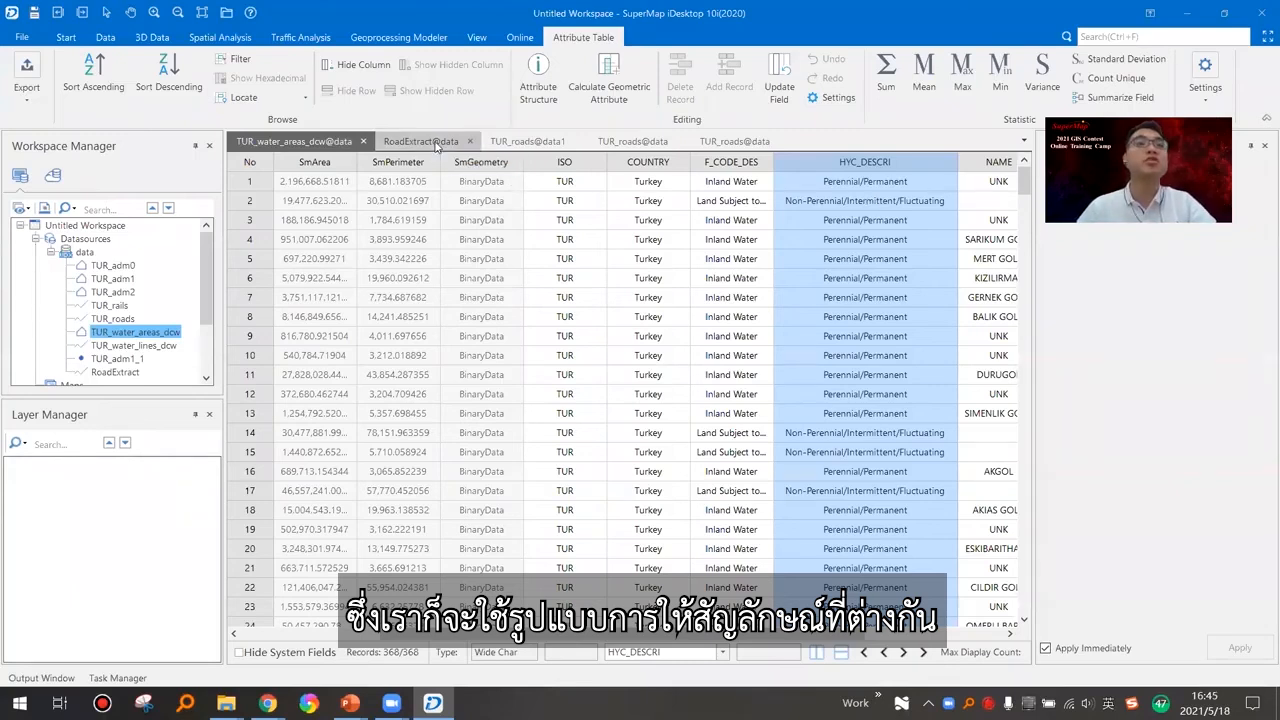
Switch to the PowerPoint training presentation and review the Extract by attribute slides through Set the SQL statement.
mouse_move(349, 703)
click(264, 625)
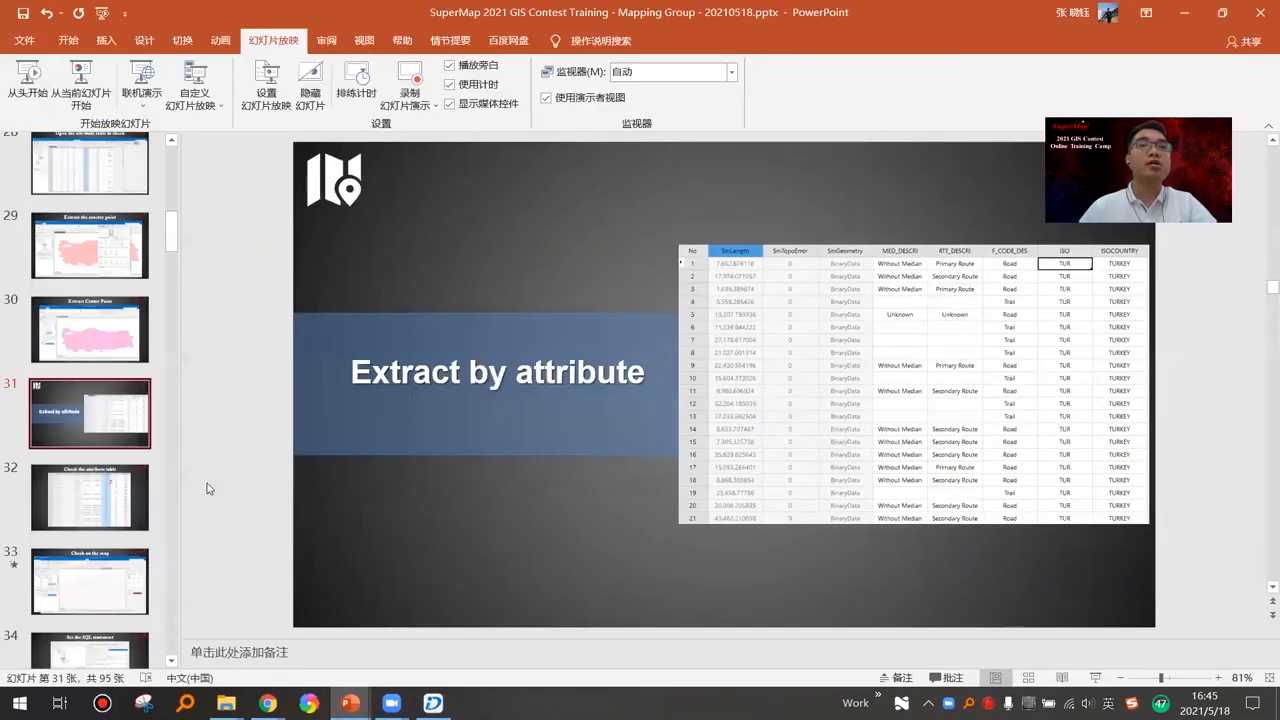
click(80, 497)
click(92, 578)
scroll(100, 540, down, 1)
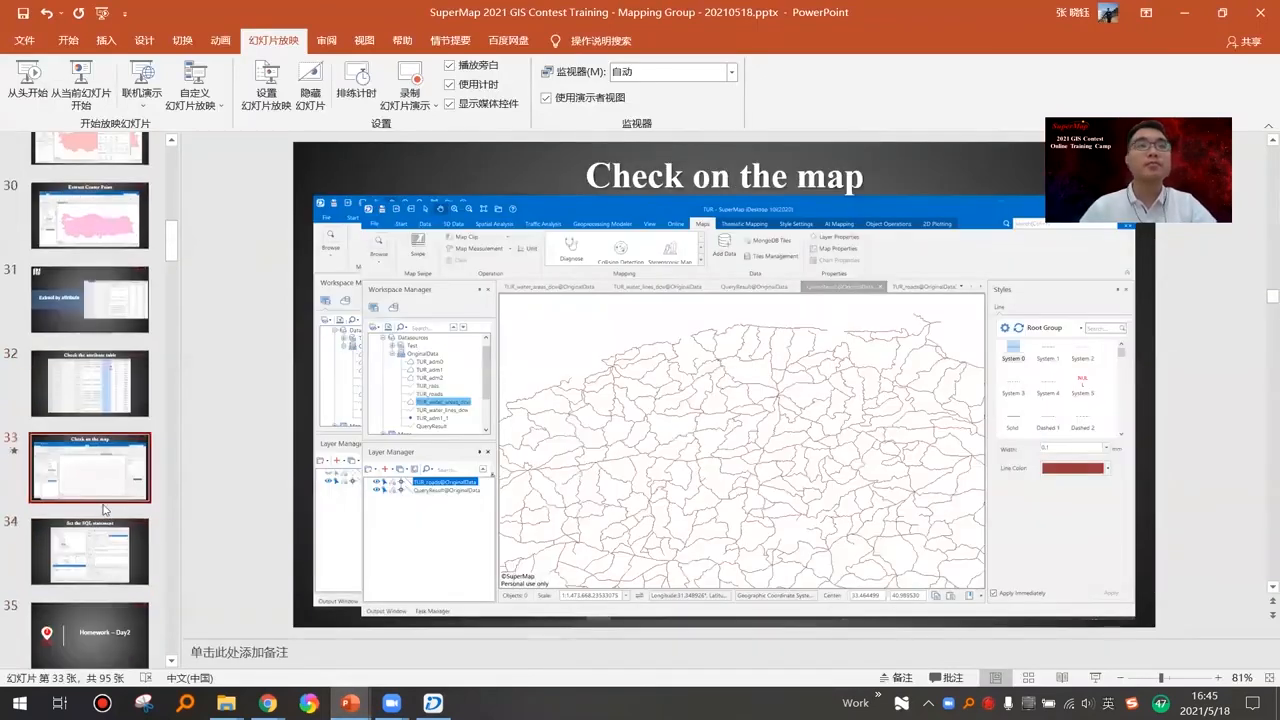
click(103, 510)
scroll(98, 560, down, 2)
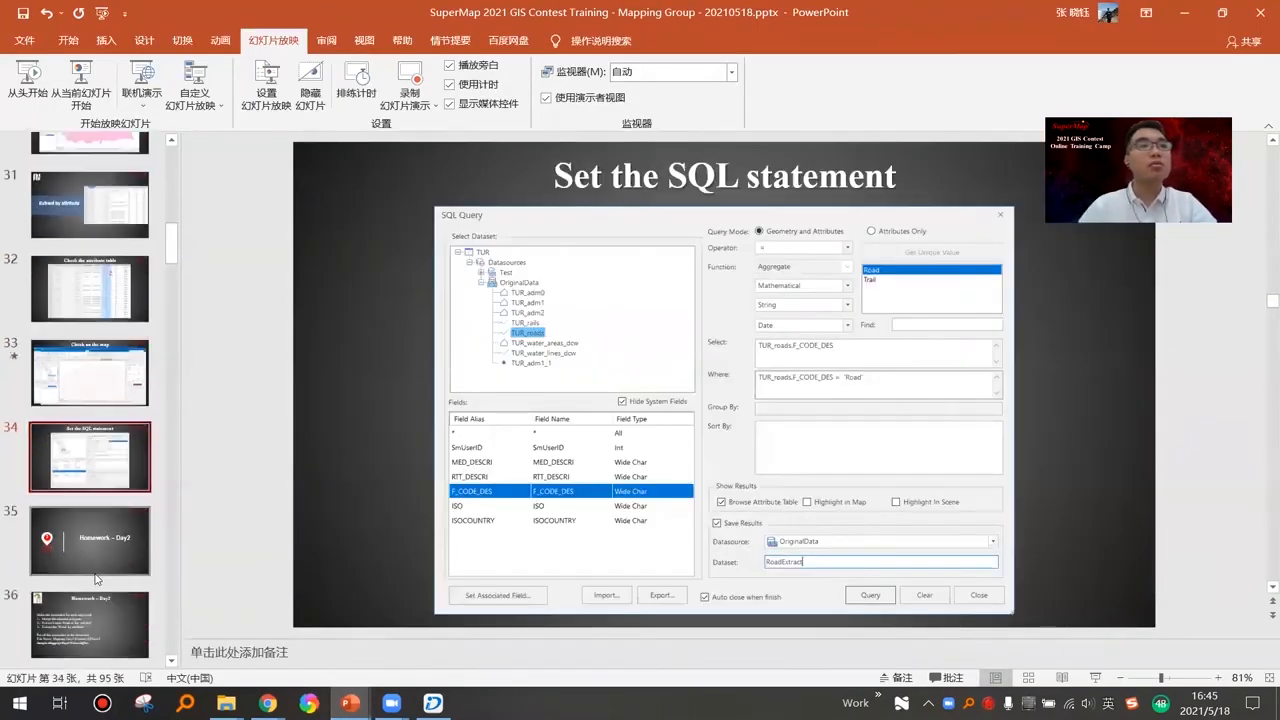
scroll(112, 523, up, 6)
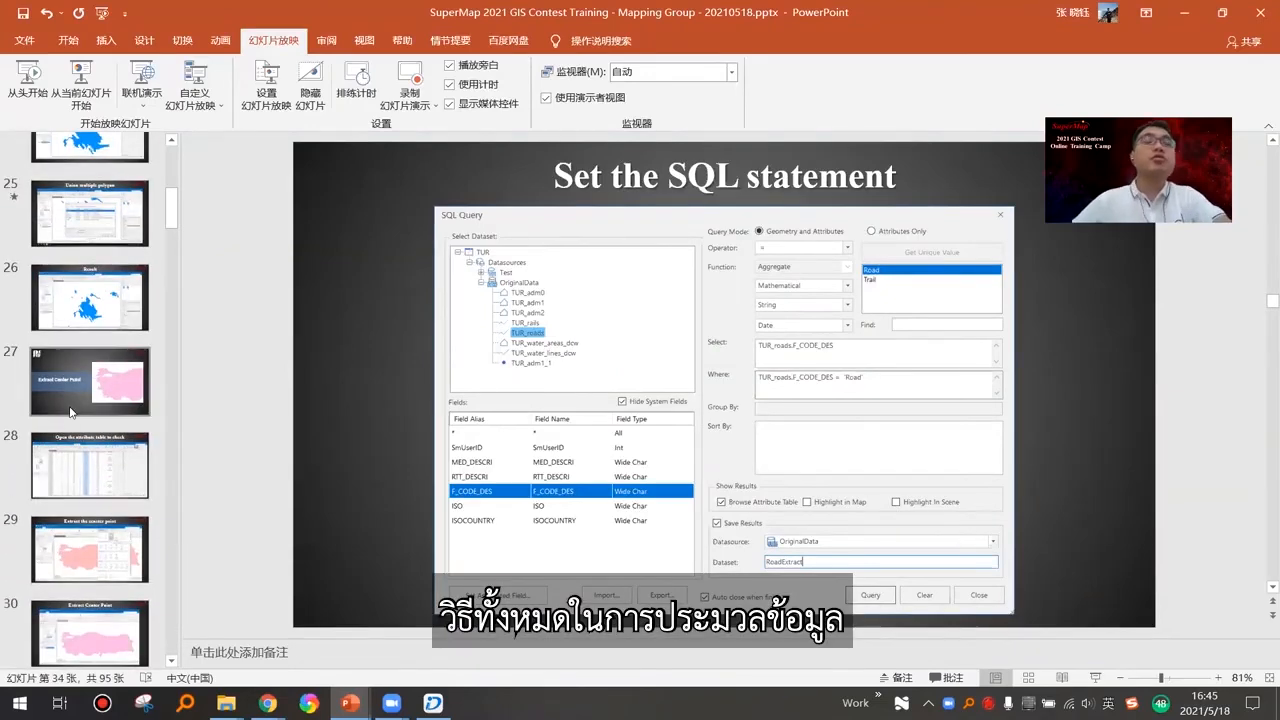
scroll(70, 410, up, 3)
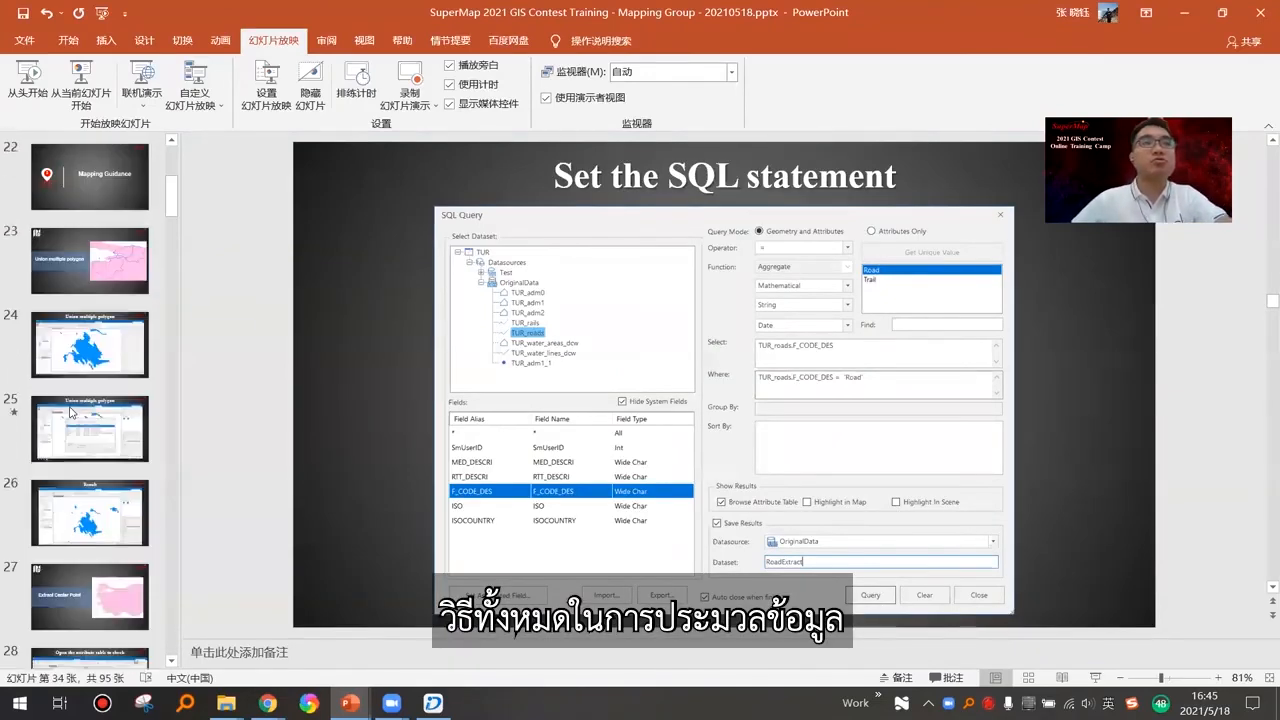
Switch to SuperMap iDesktop and examine the available vector and raster data processing tools and the data conversion tools.
click(432, 703)
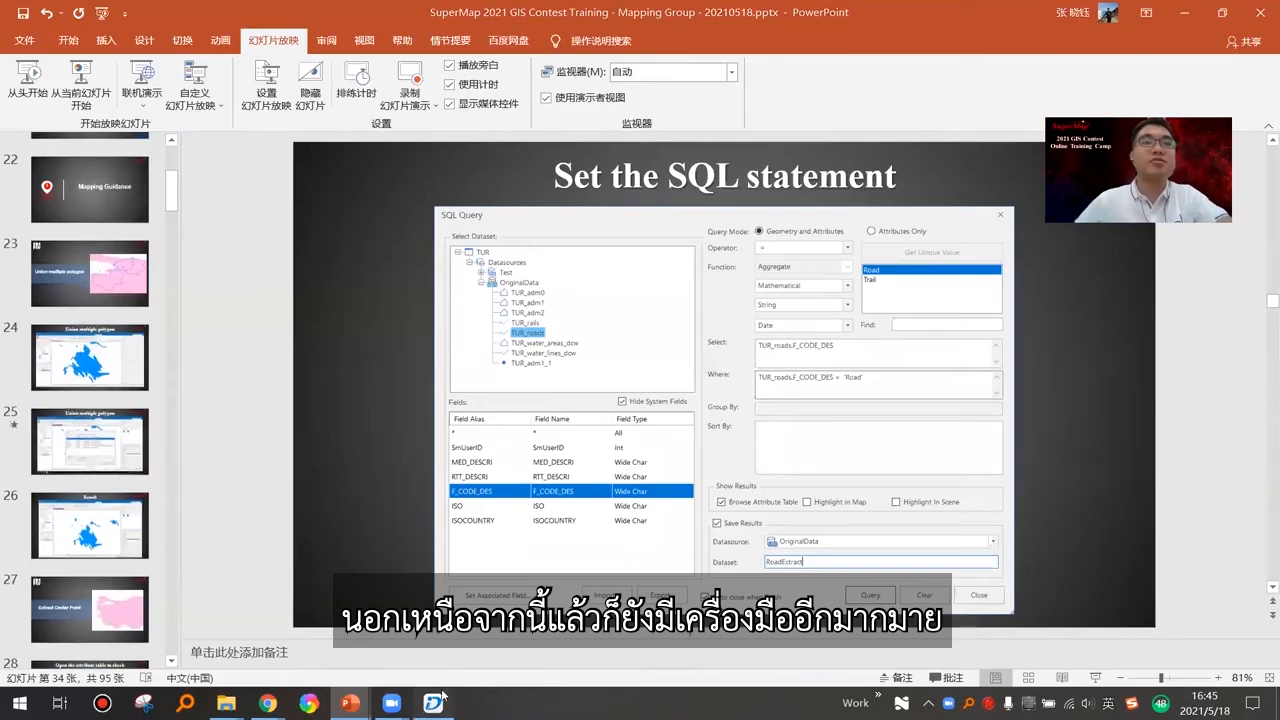
click(105, 37)
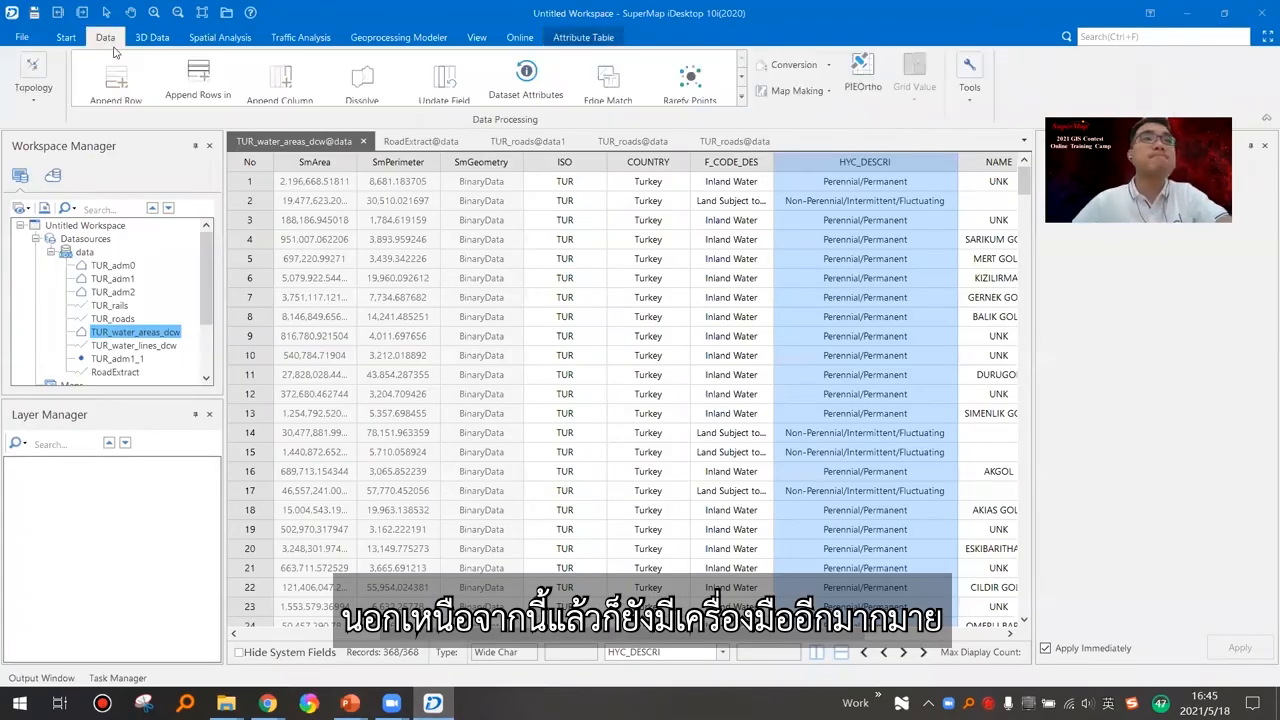
click(741, 98)
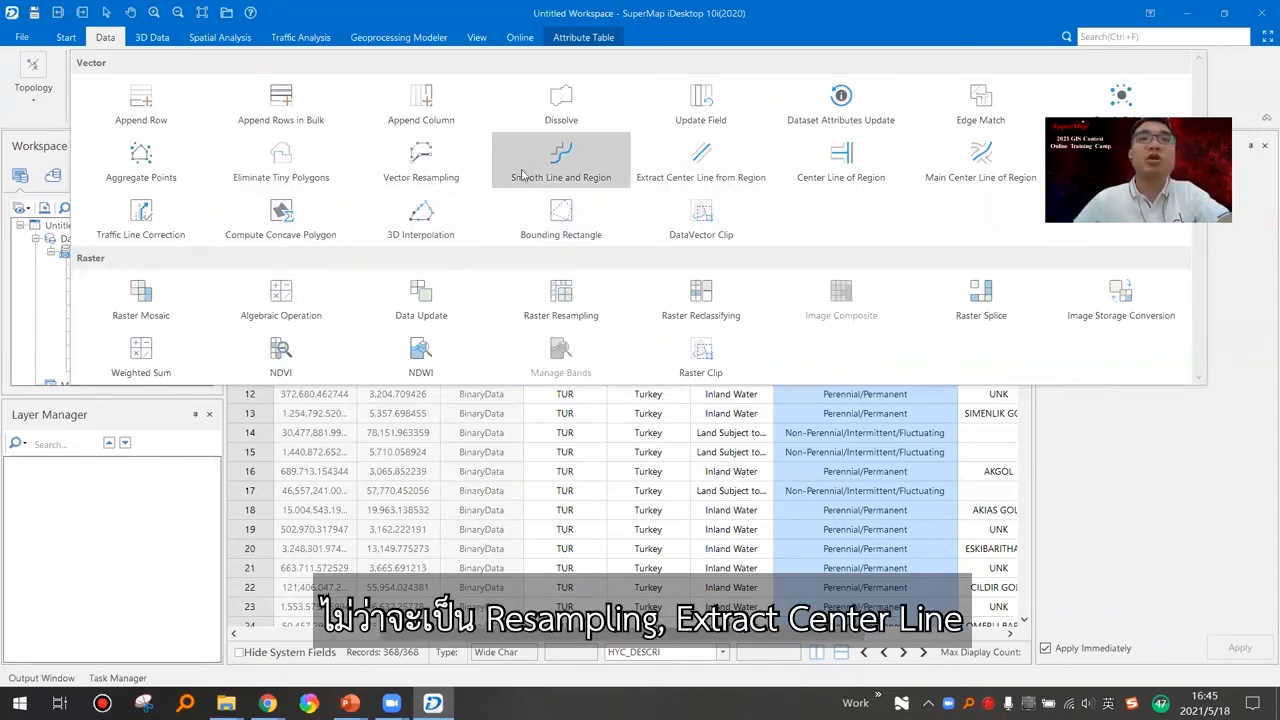
click(671, 124)
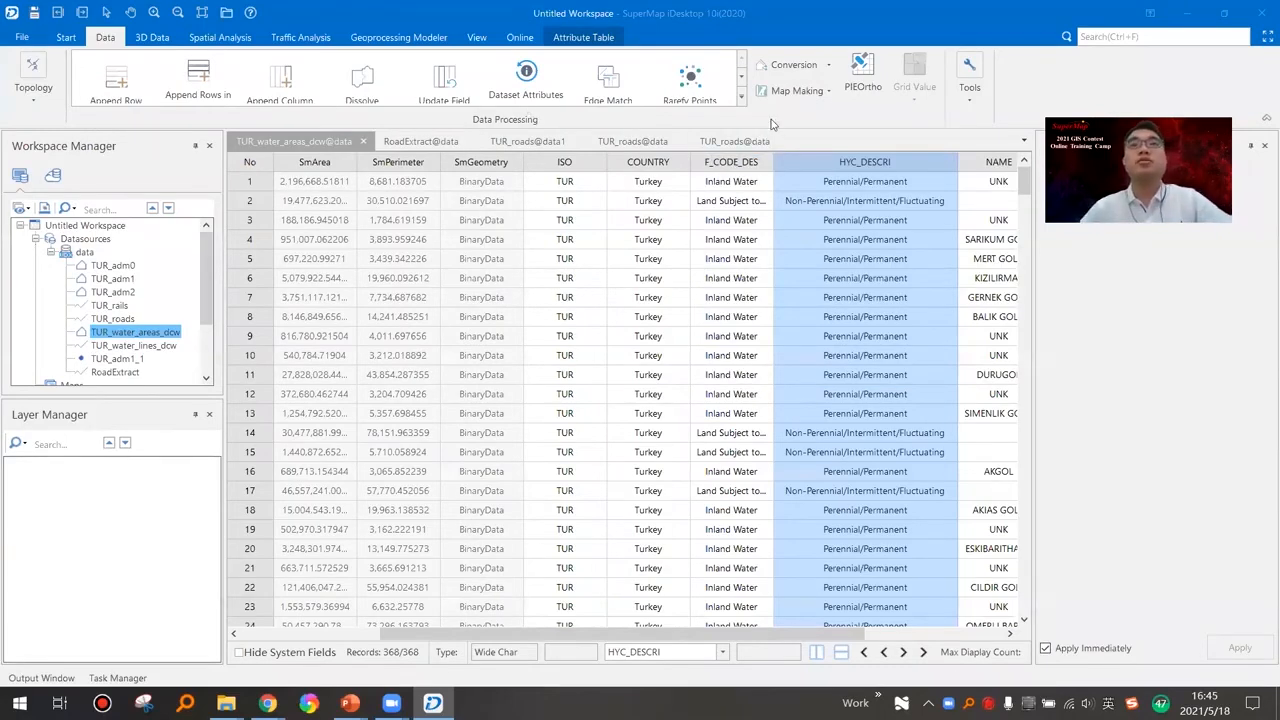
click(822, 68)
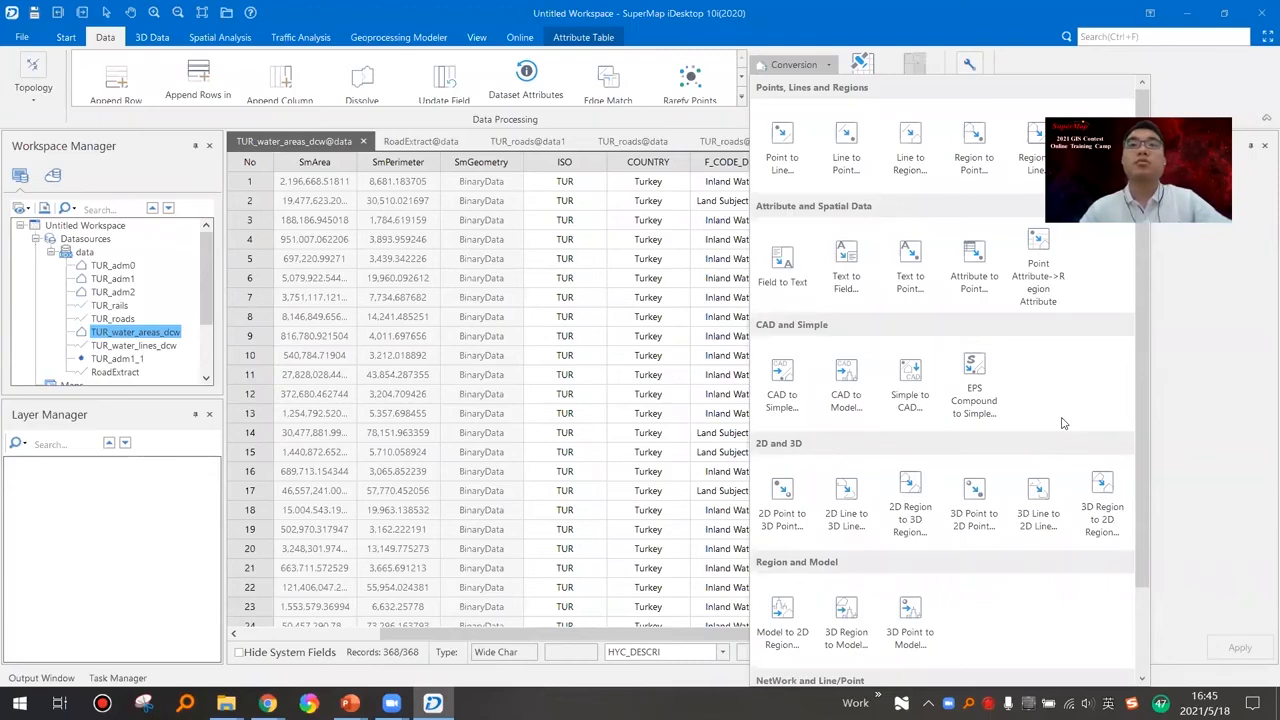
click(717, 311)
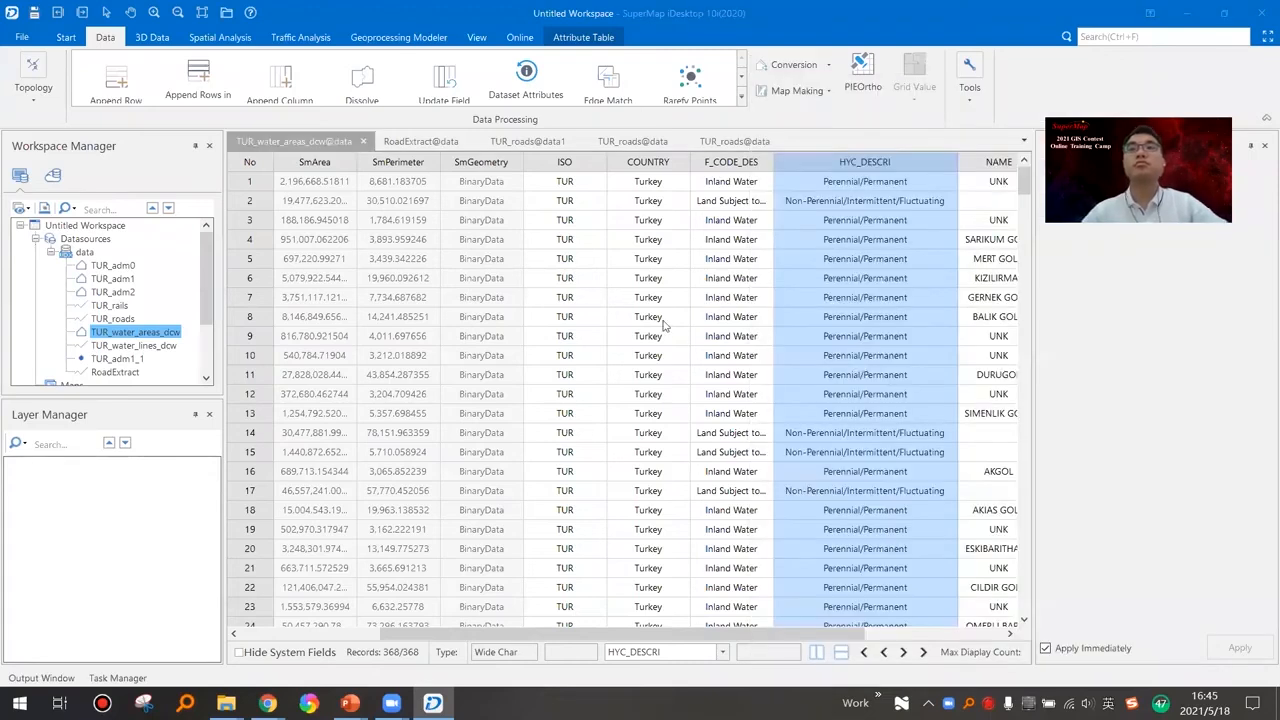
click(648, 278)
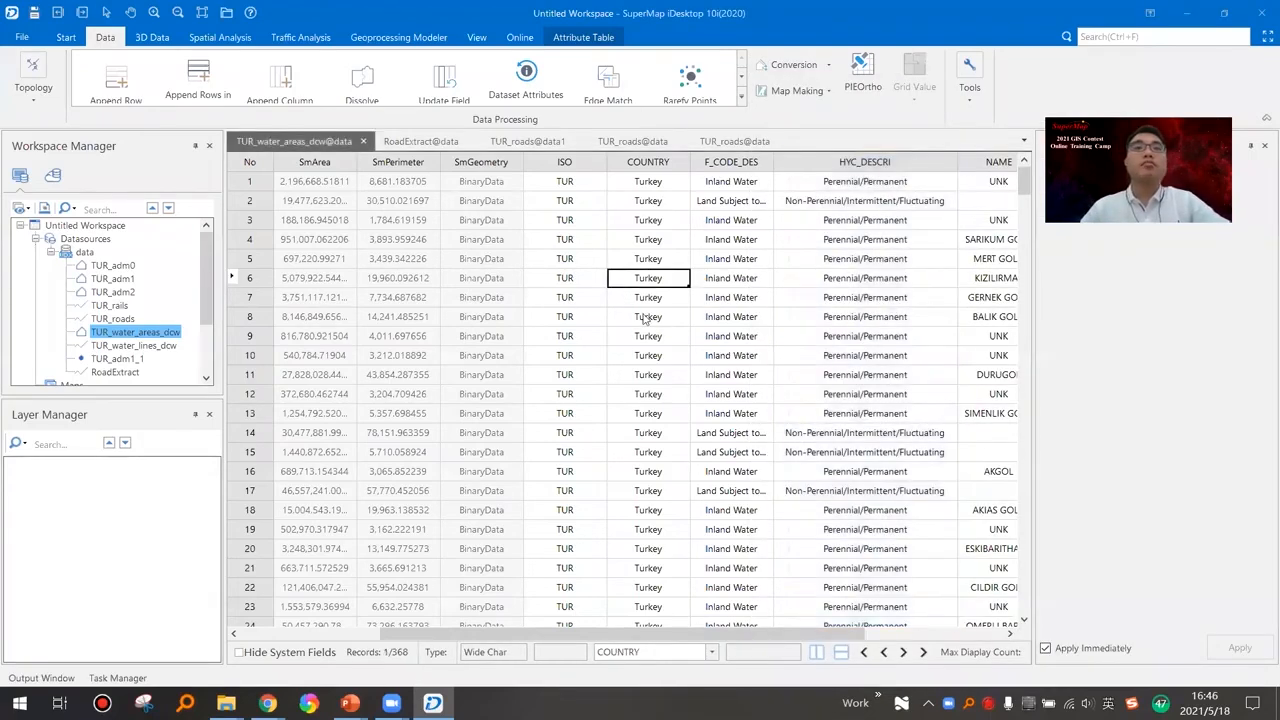
scroll(848, 224, down, 1)
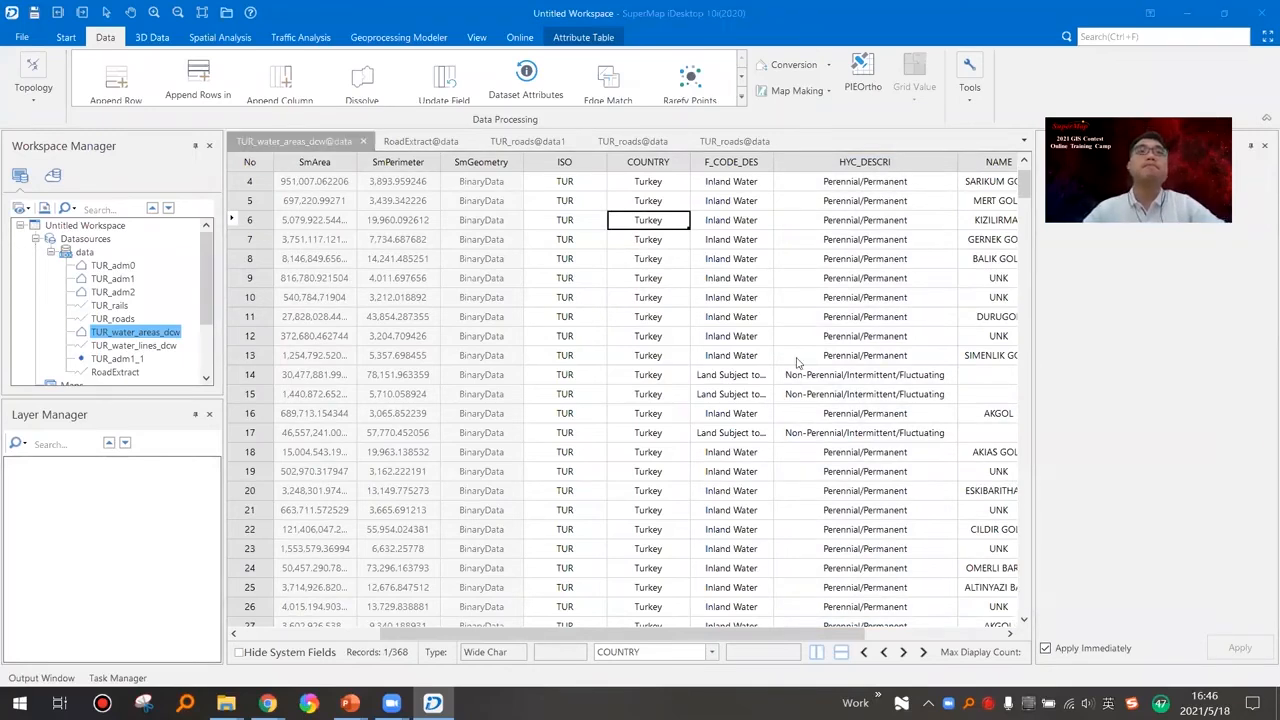
click(760, 356)
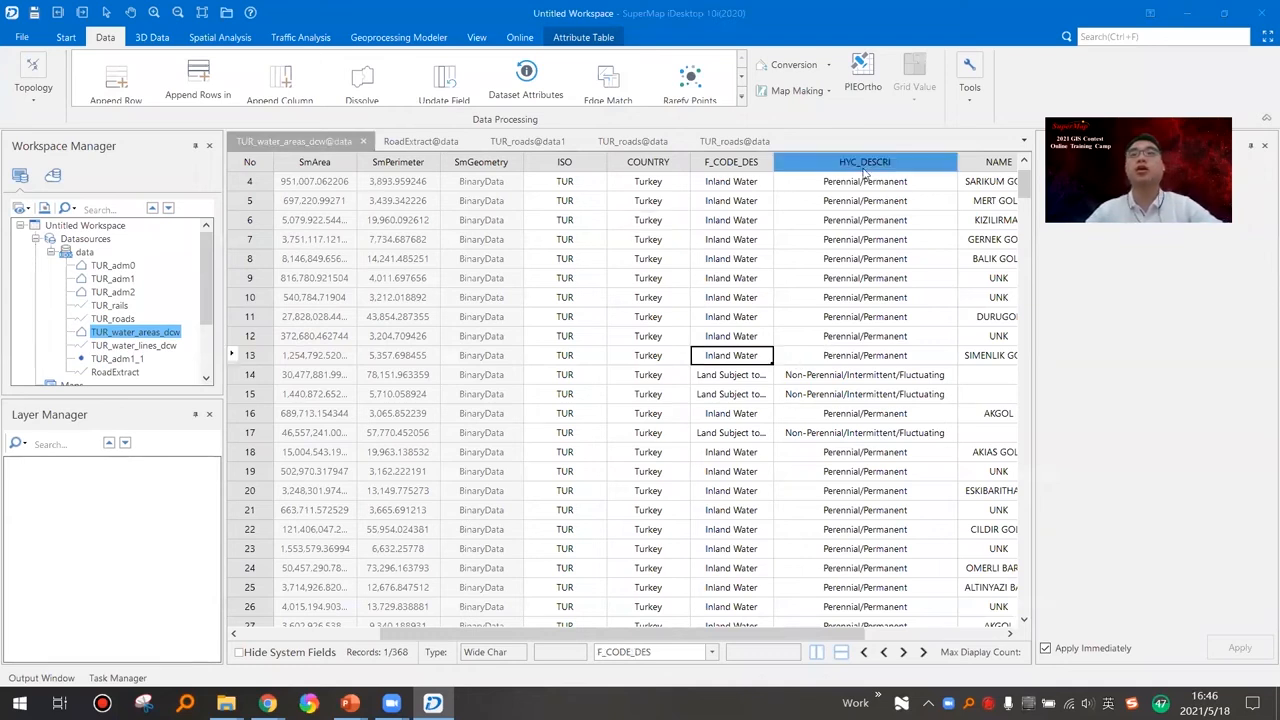